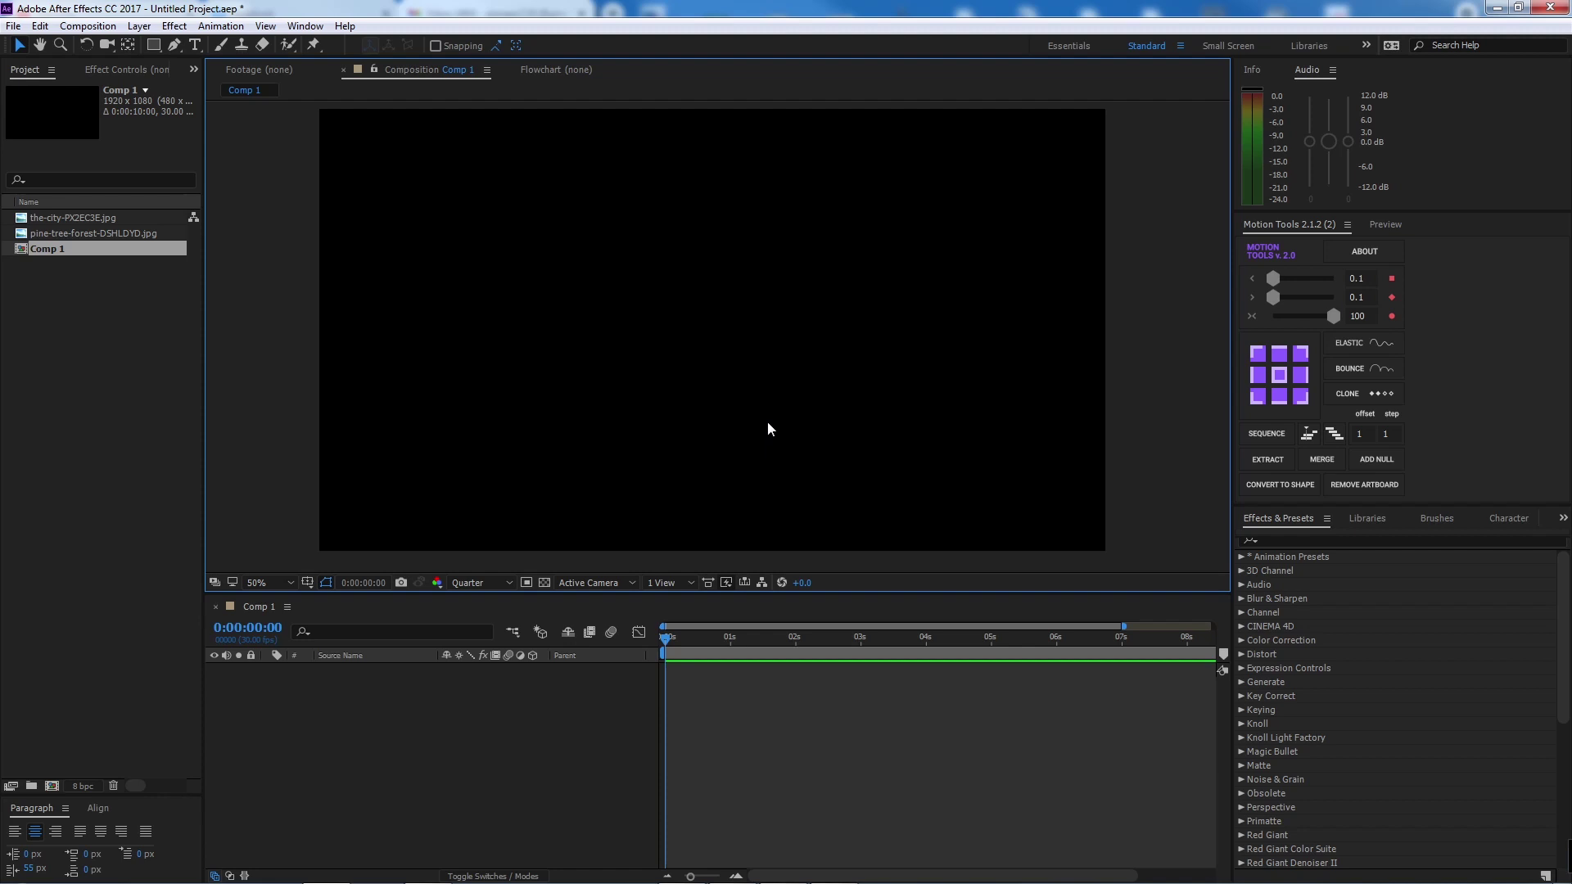
- Add the forest photo from the project panel to Comp 1
drag(205, 288, 266, 293)
click(91, 234)
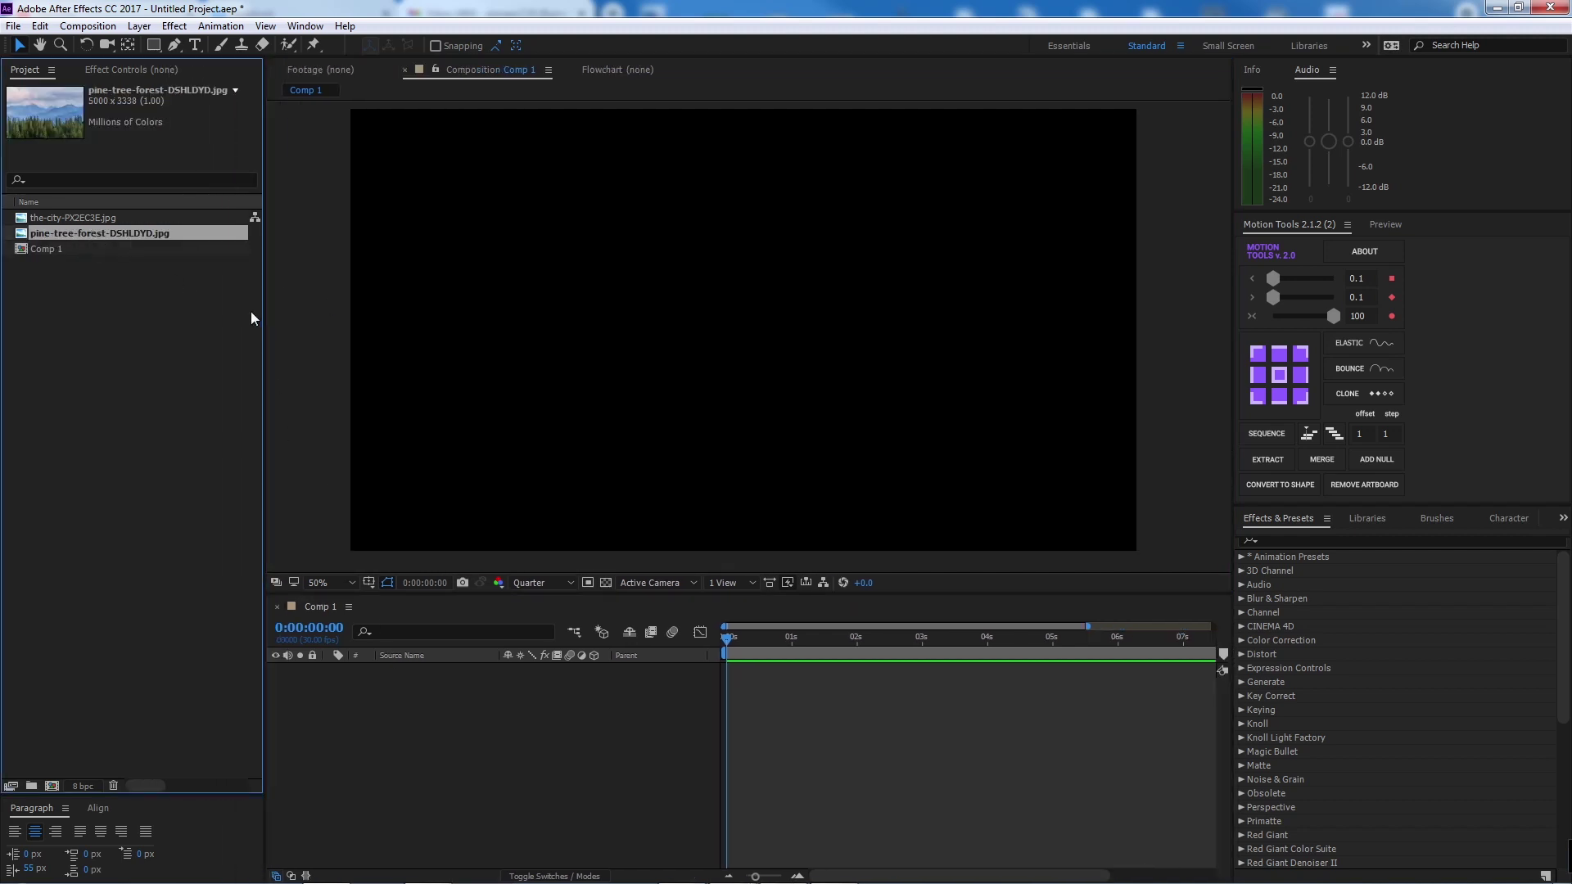
drag(67, 234, 469, 737)
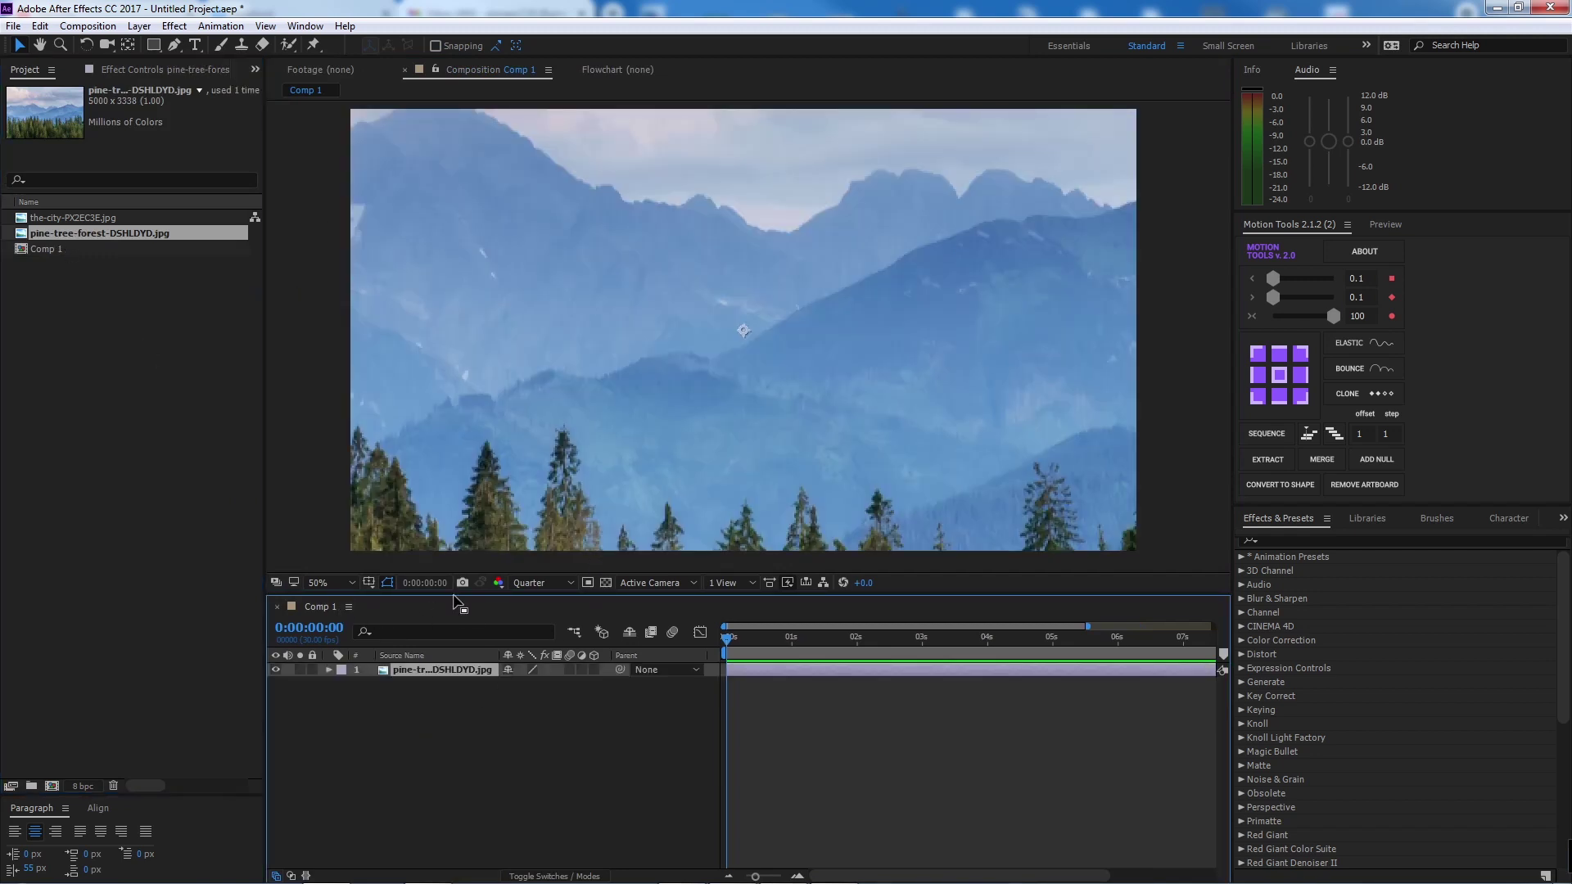
scroll(890, 331, down, 2)
scroll(835, 336, down, 2)
- Scale the forest layer to 43% so it fills the frame
click(824, 352)
scroll(753, 356, up, 2)
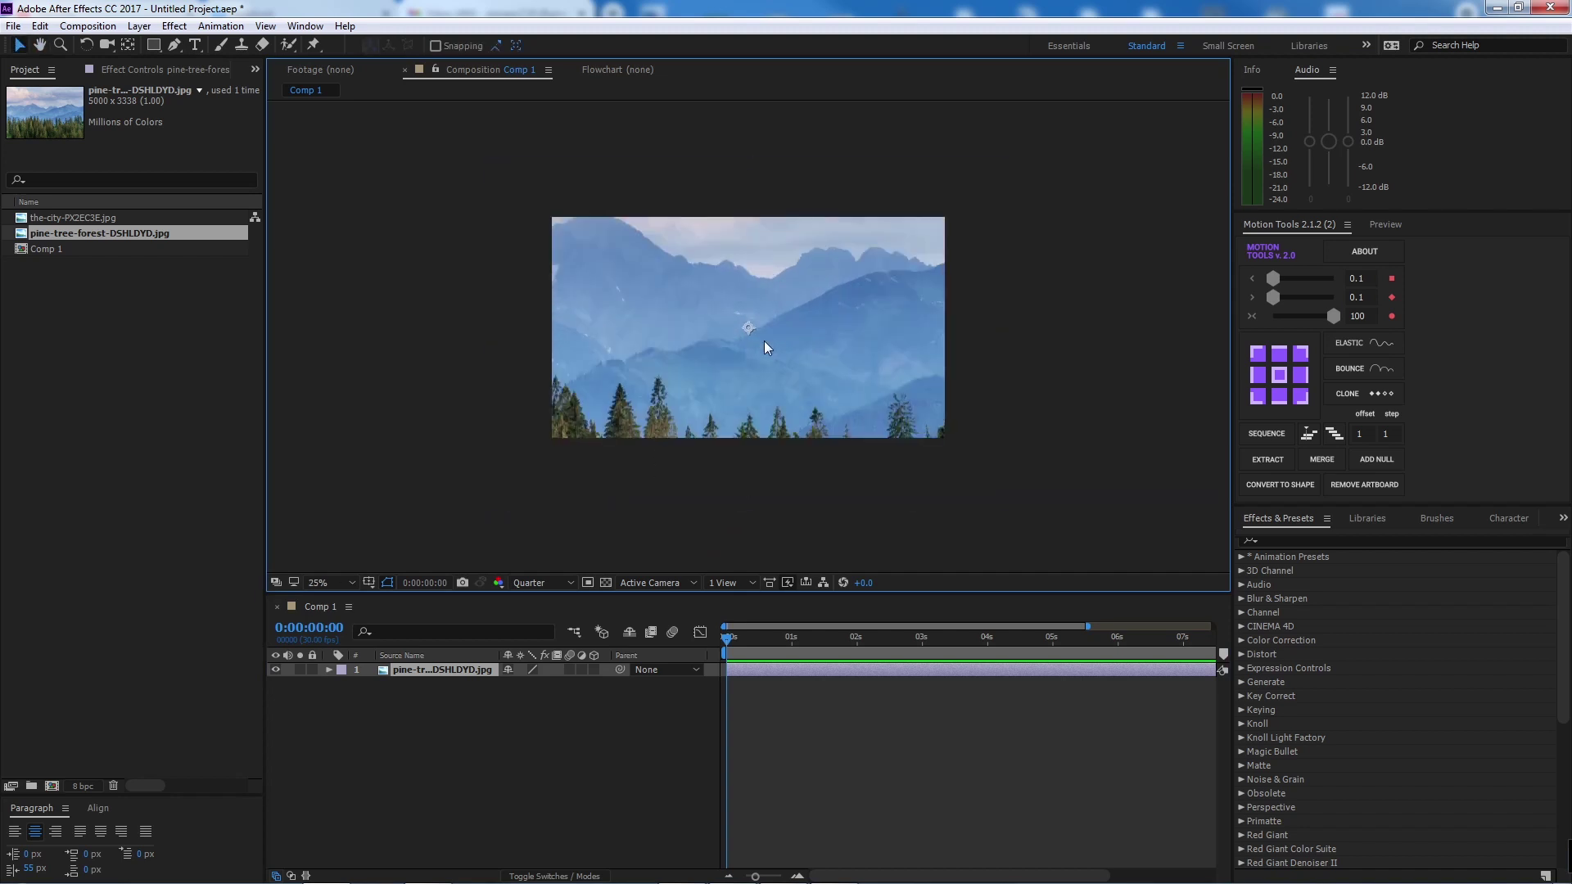
scroll(747, 360, down, 2)
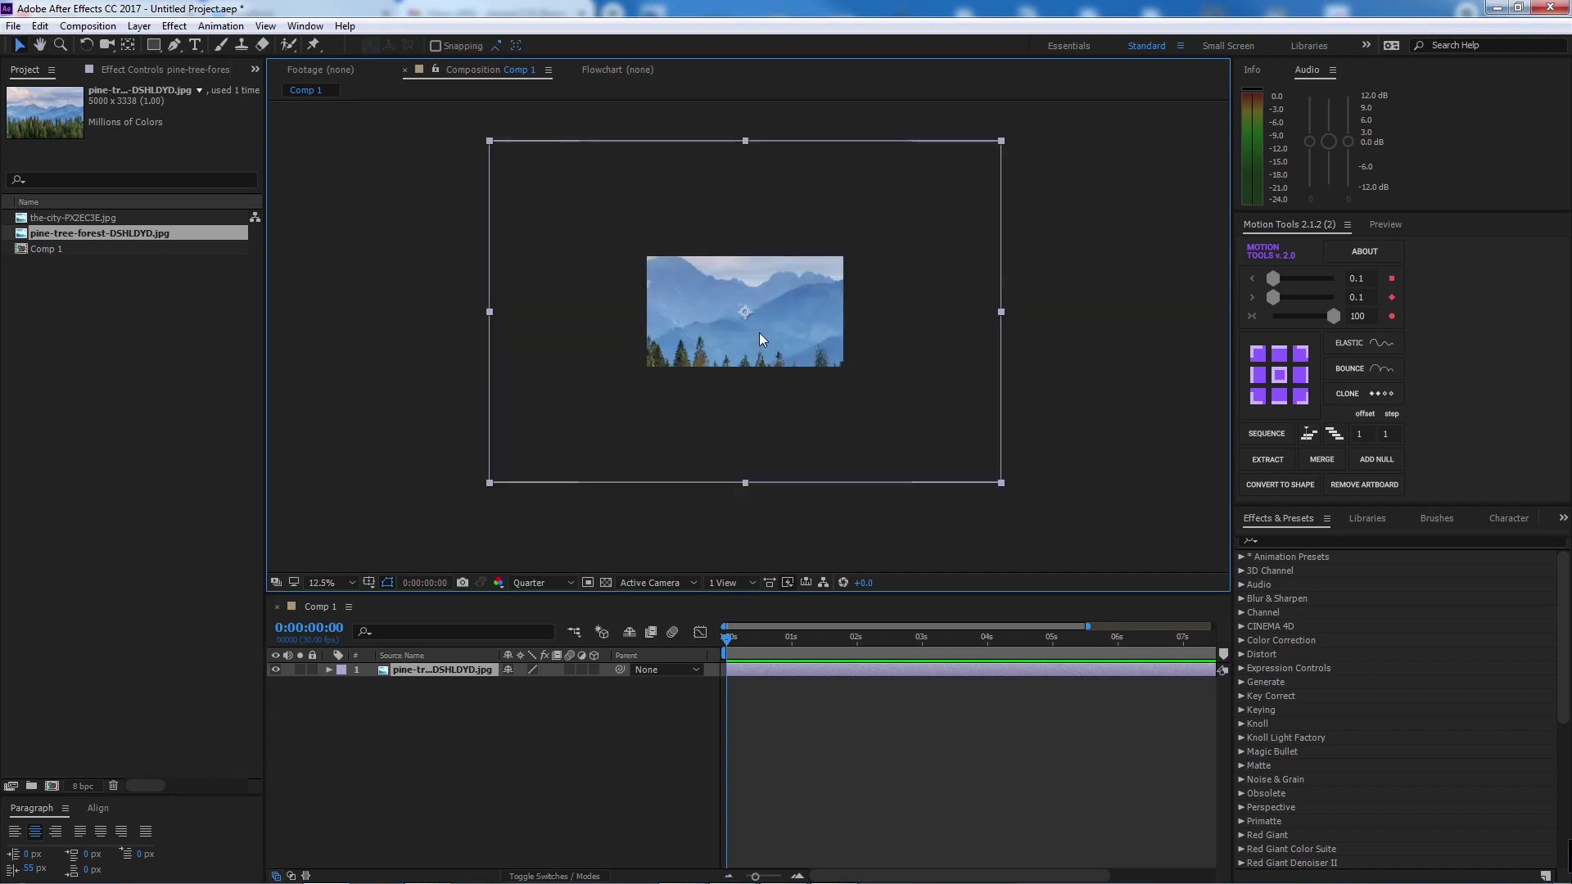
click(434, 671)
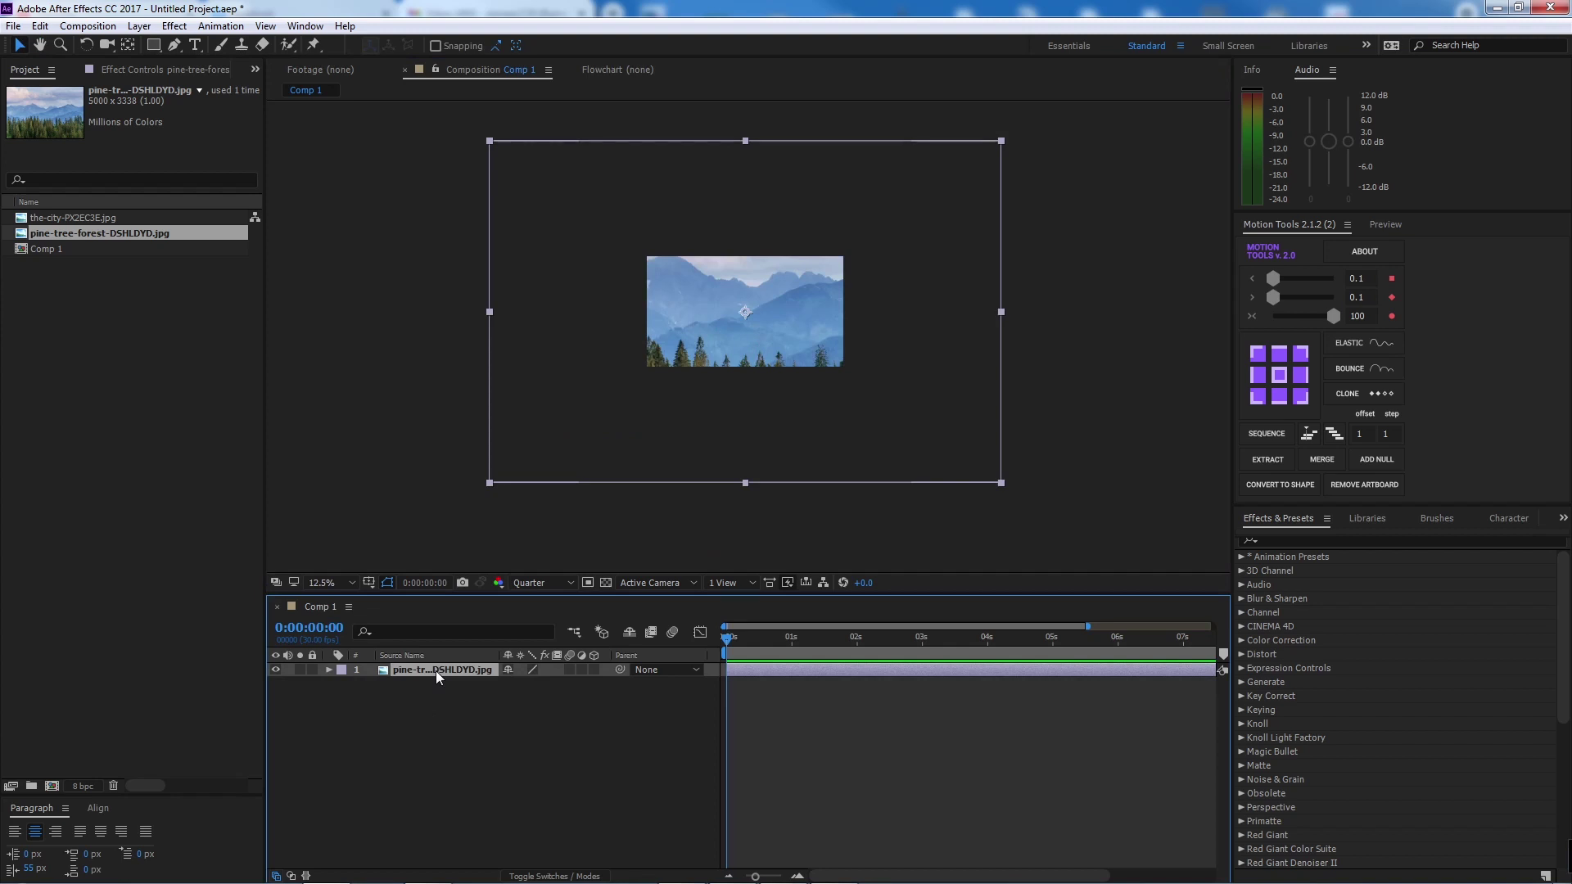
key(s)
click(528, 683)
text(62)
key(Return)
drag(505, 684, 489, 684)
- Precompose the forest layer with Move all attributes into the new composition
scroll(711, 351, up, 4)
click(450, 671)
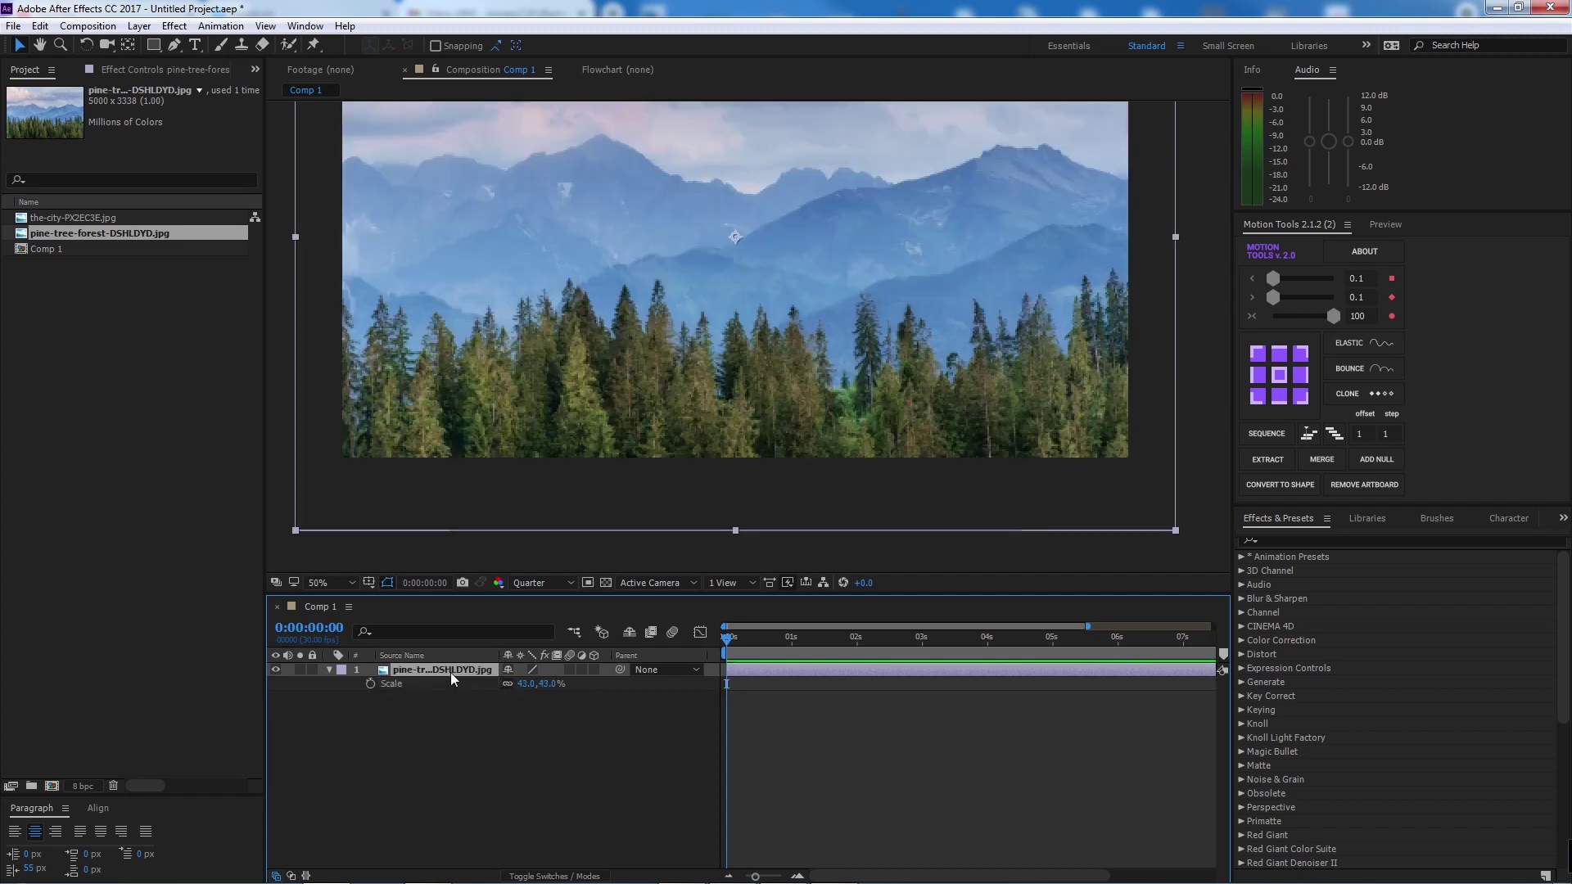
key(ctrl+shift+c)
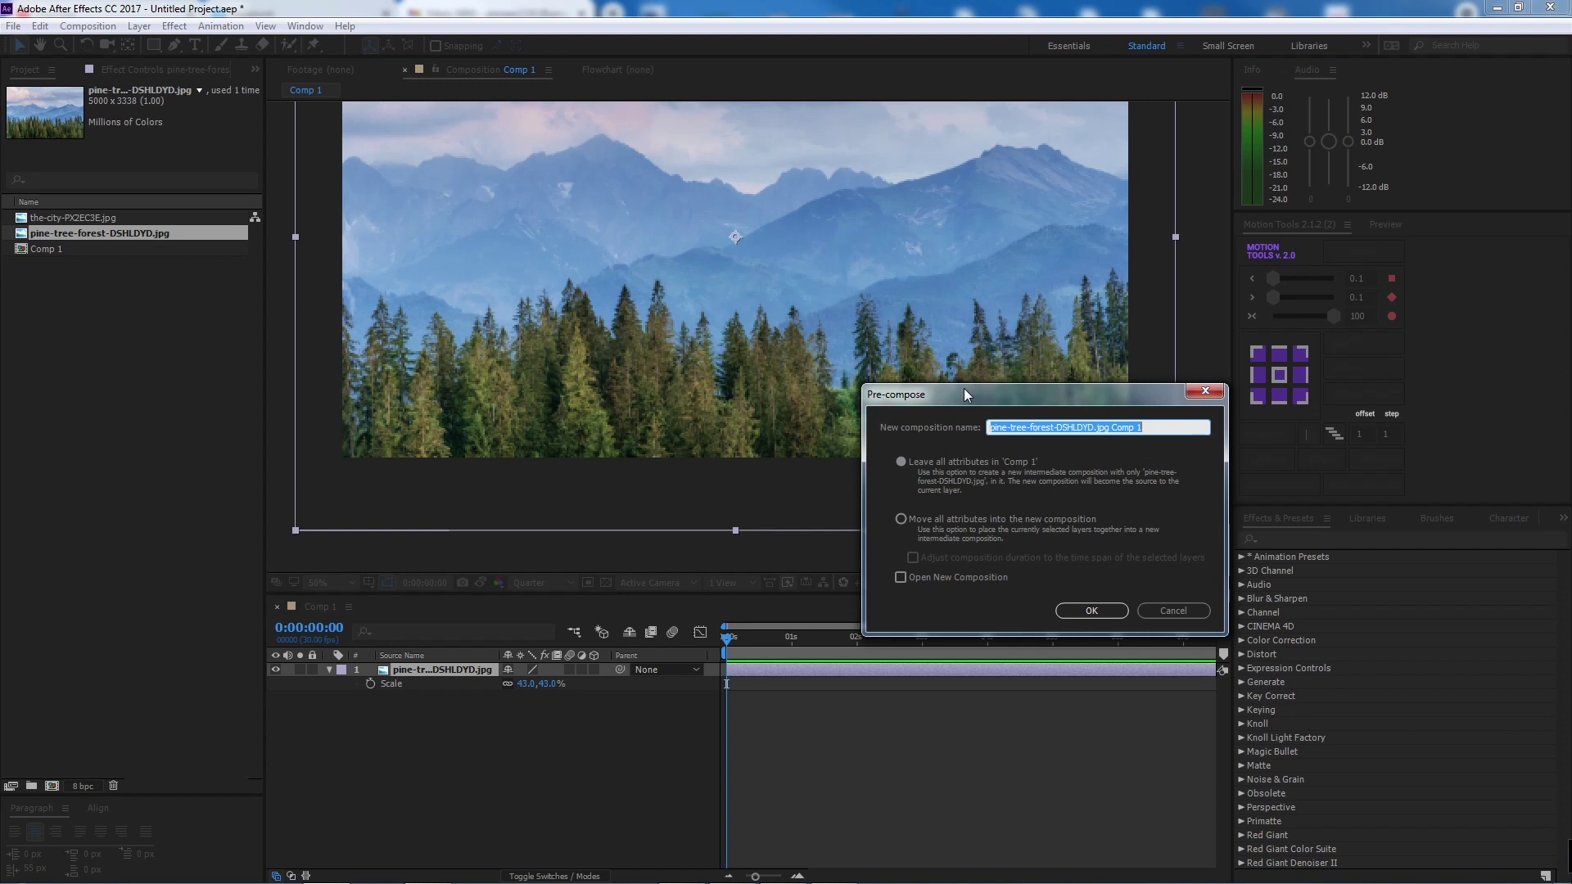
drag(964, 388, 867, 402)
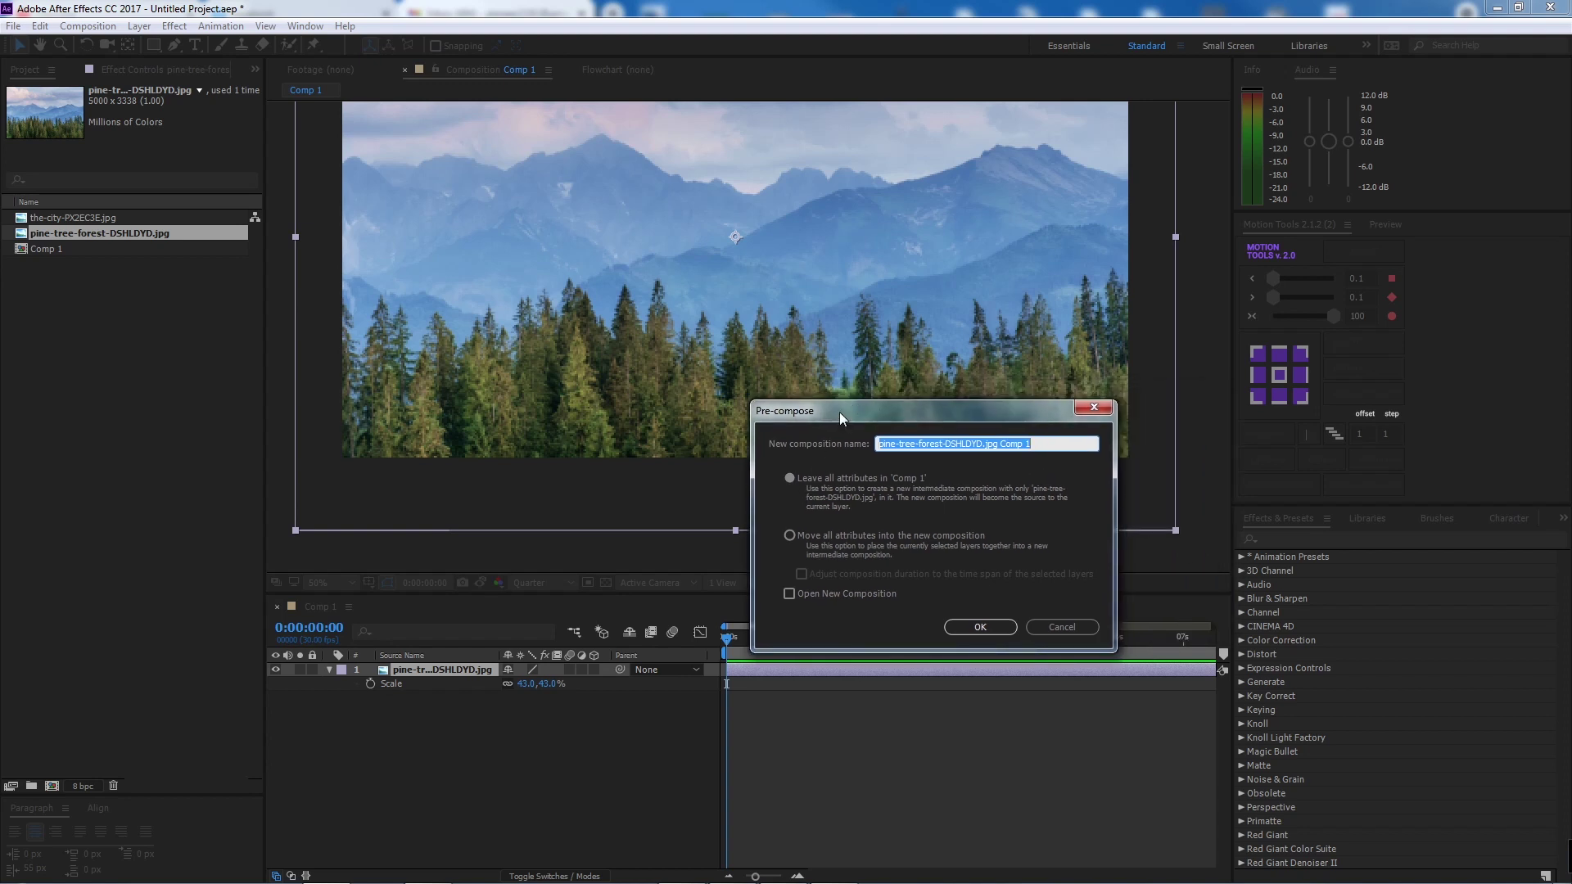
click(931, 538)
click(979, 626)
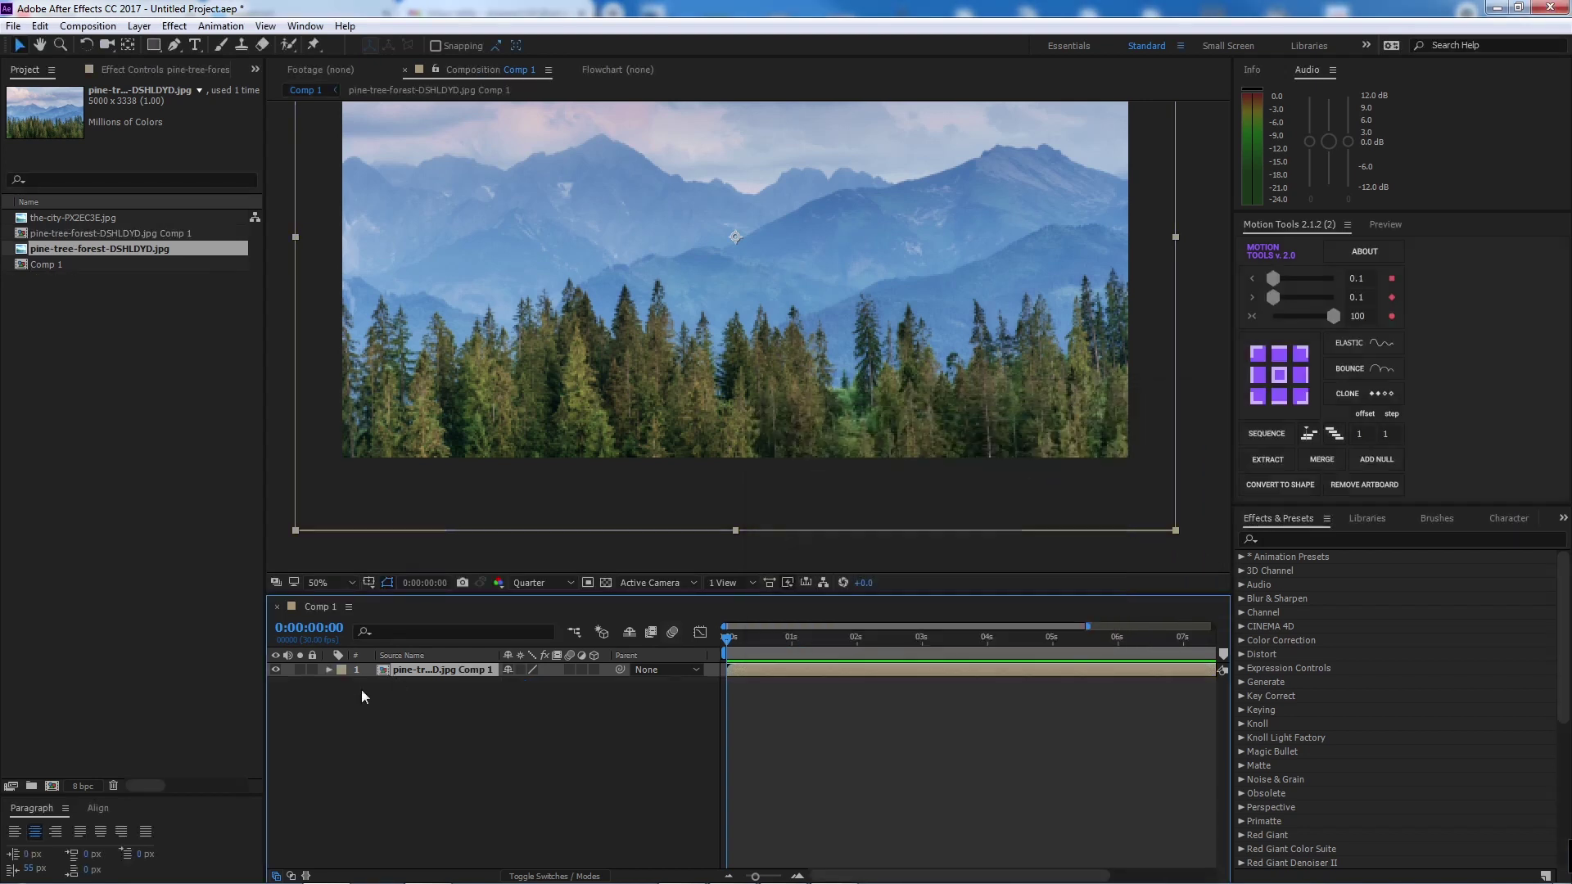
- Add the city photo above the forest layer and zoom the view out to 25%
click(65, 217)
drag(66, 214, 435, 670)
click(465, 717)
click(453, 665)
key(comma)
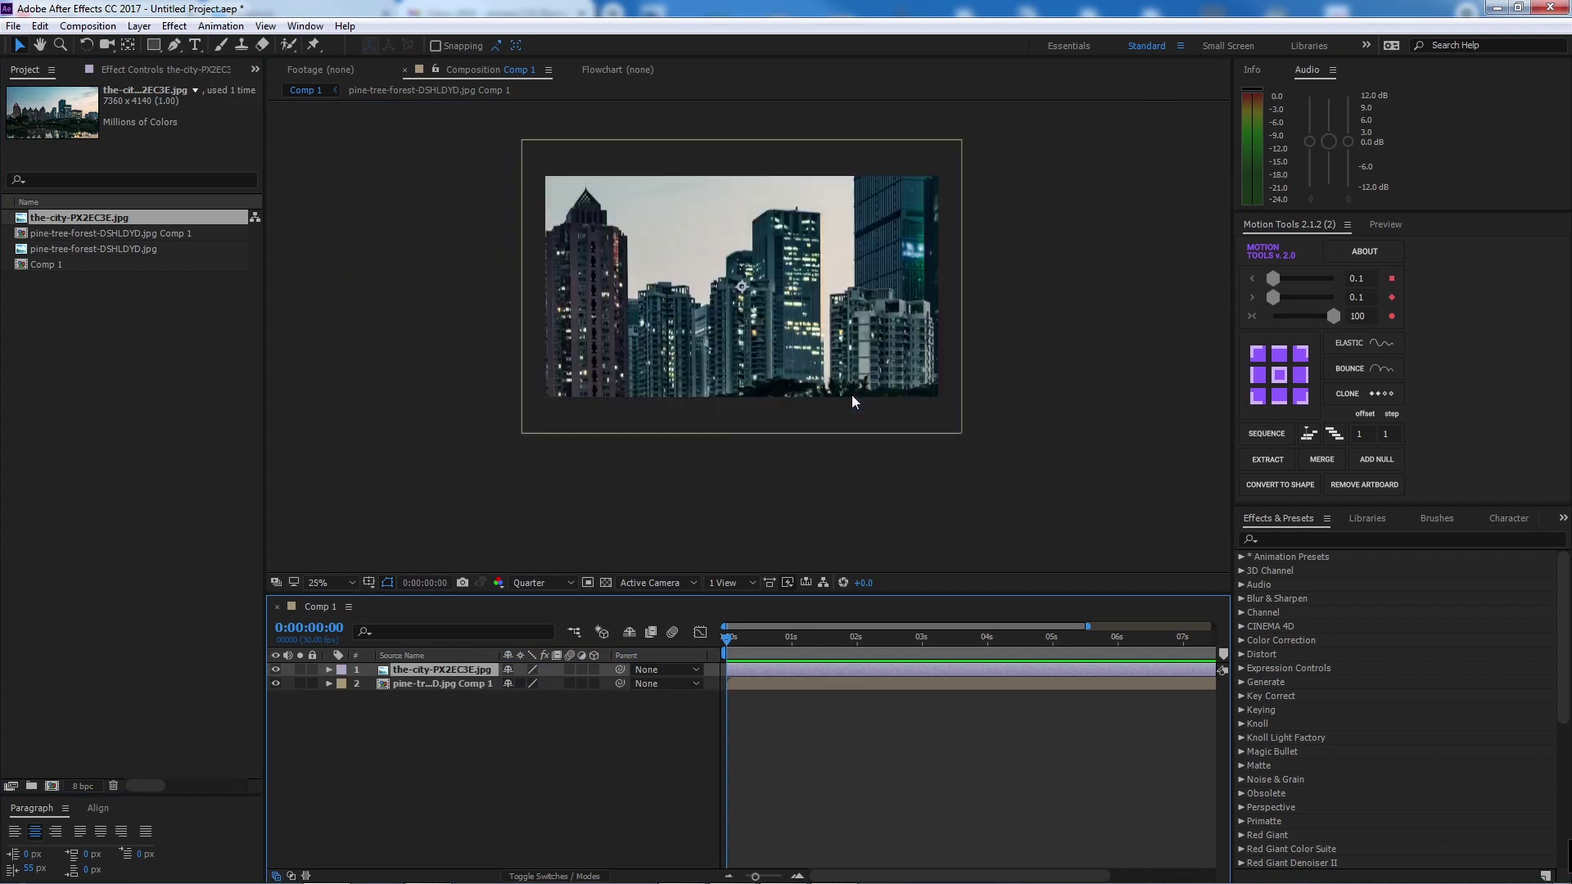
- Shrink the city layer to 29% scale and precompose it
key(s)
drag(530, 684, 470, 671)
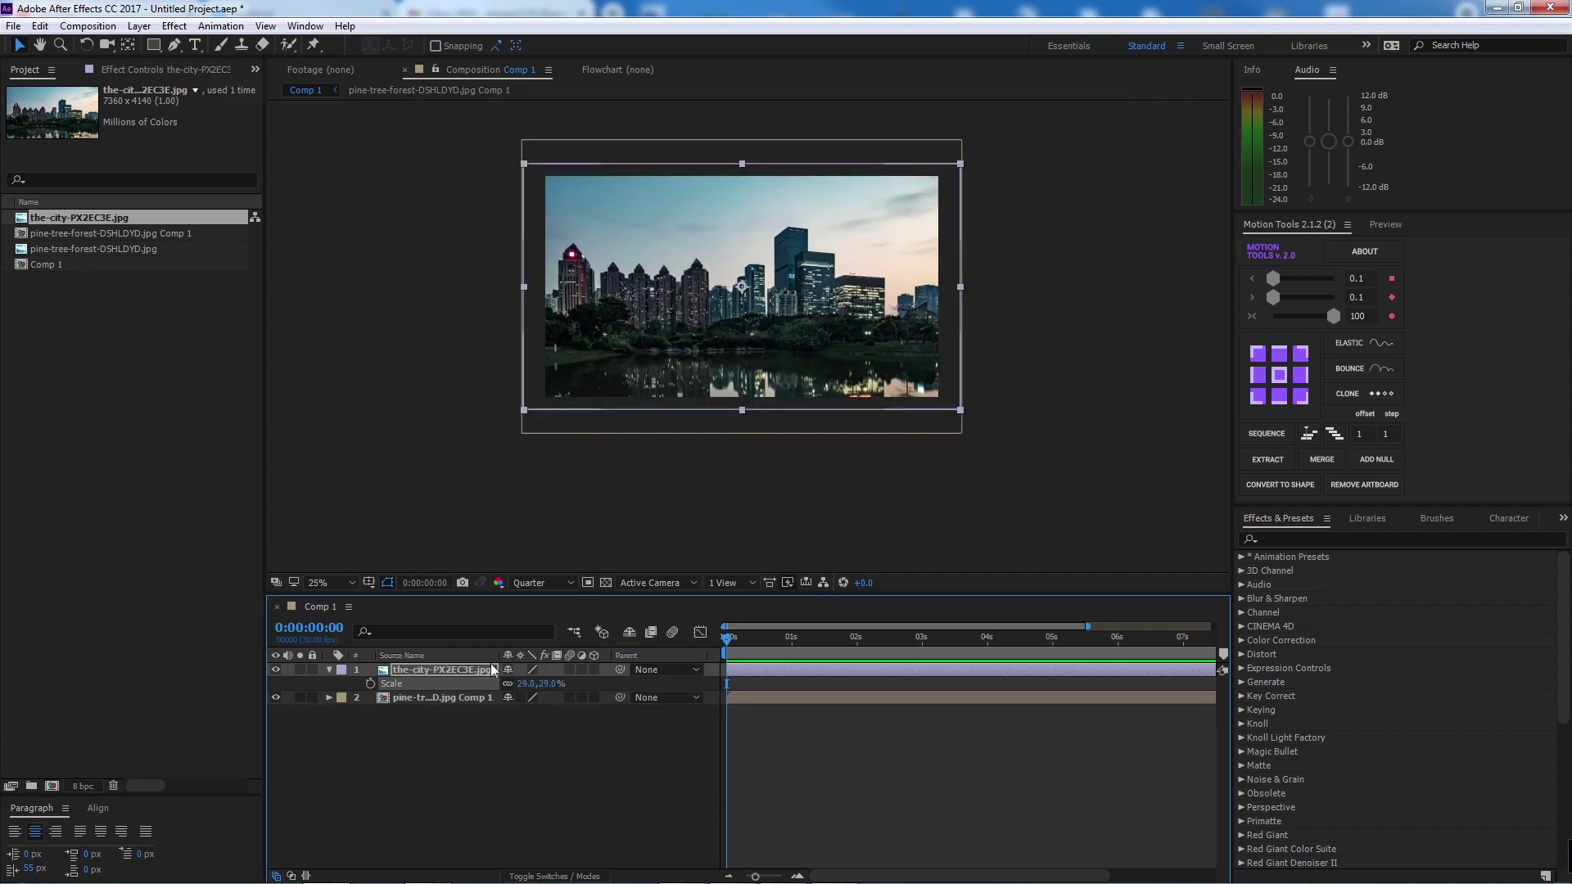
key(ctrl+shift+c)
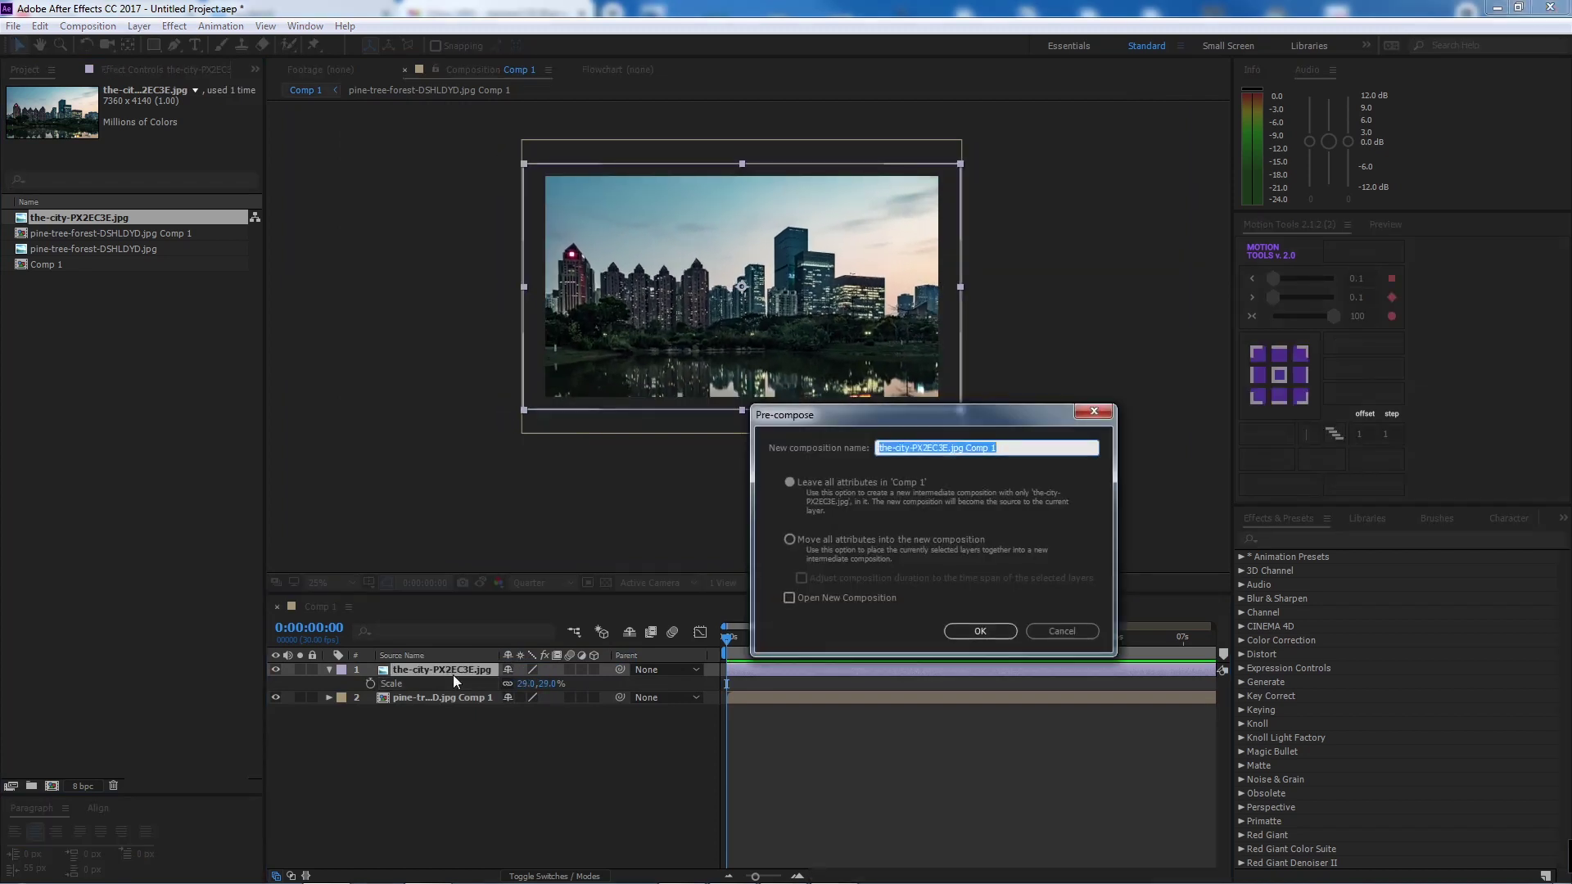
click(980, 631)
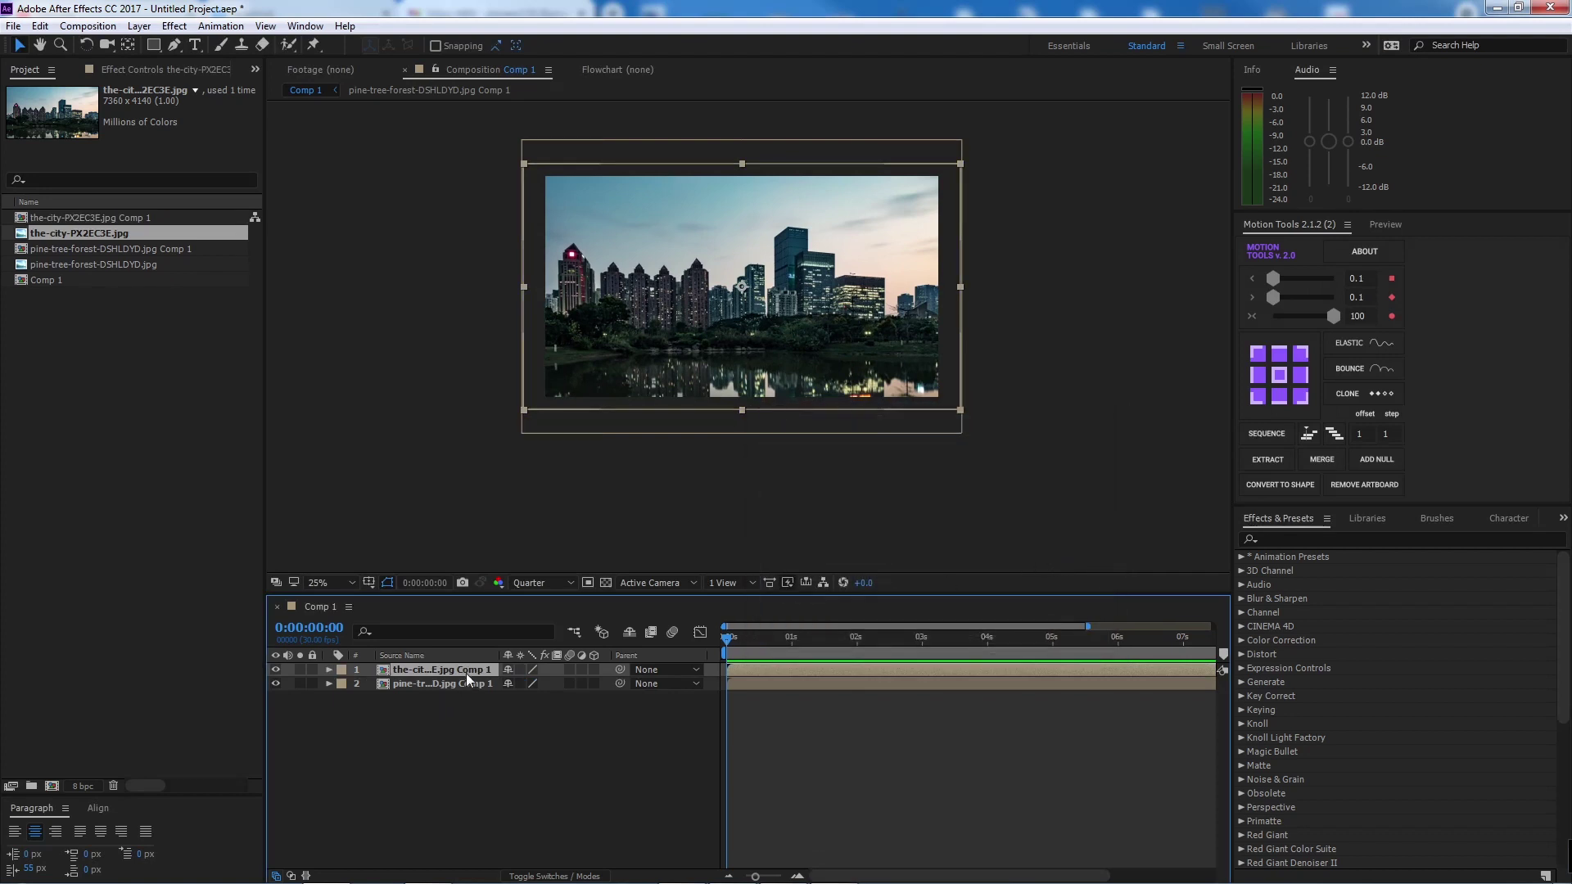
drag(737, 640, 869, 660)
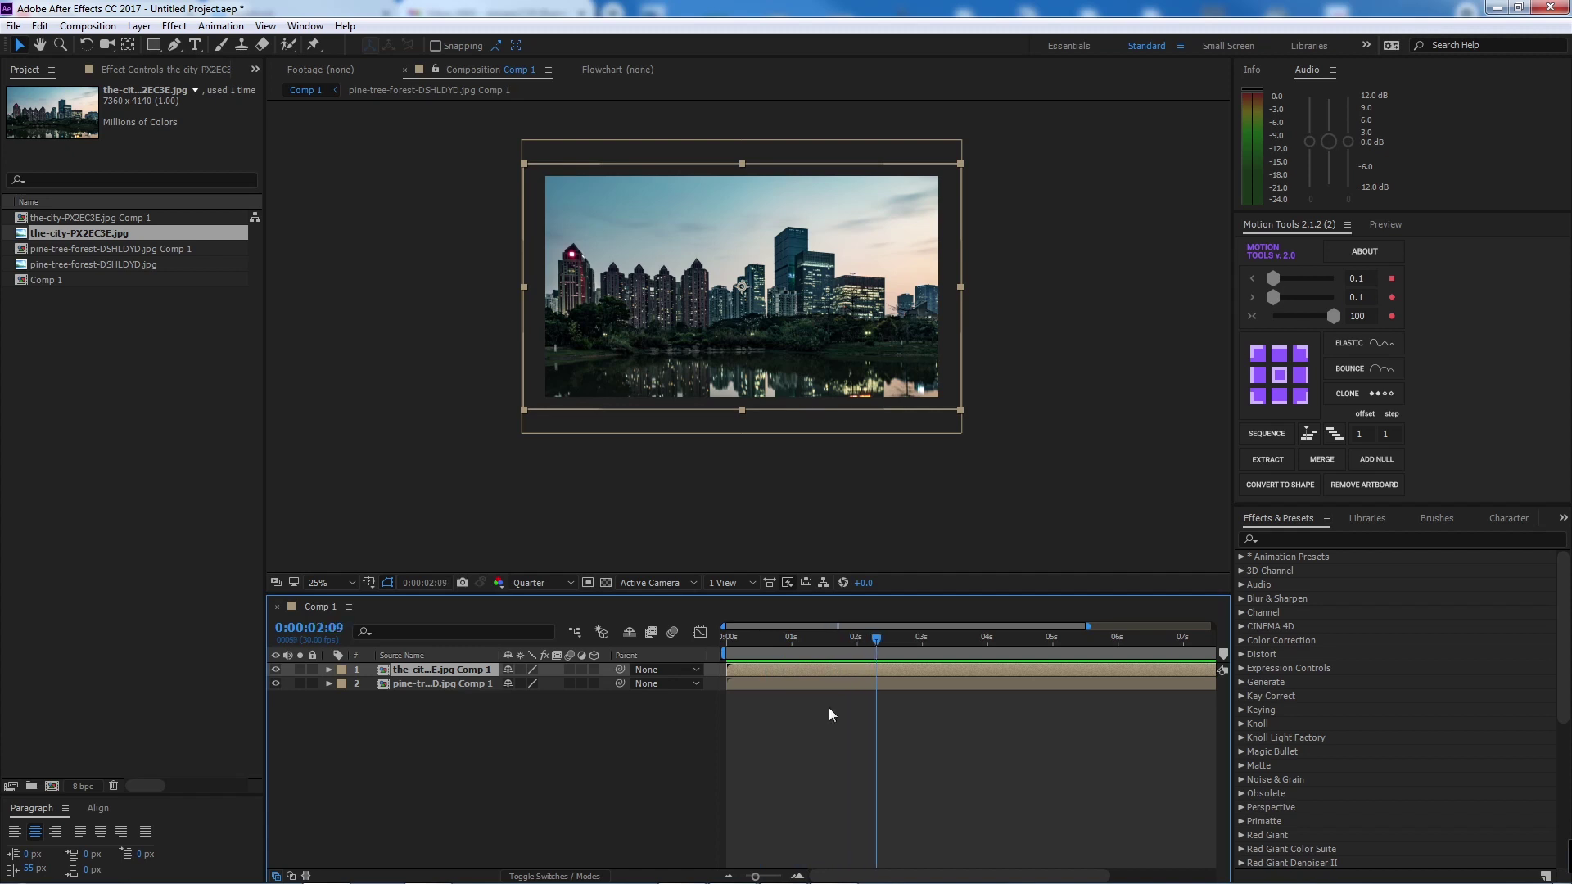
- Start the city layer at 2 seconds and preview the forest-to-city cut
drag(755, 877, 746, 877)
drag(837, 642, 820, 641)
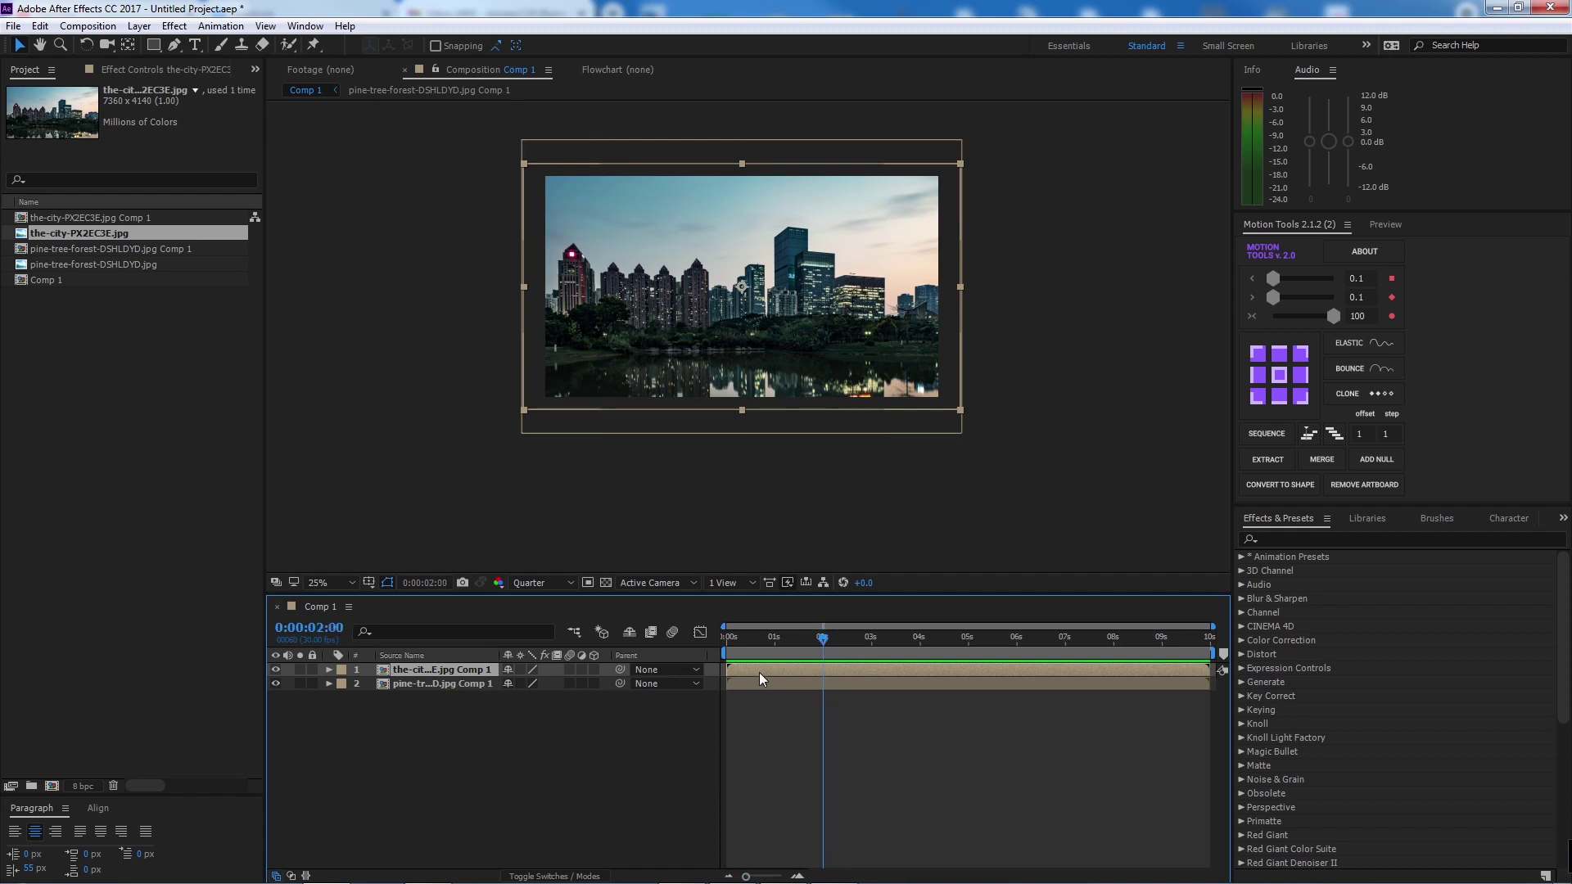
mouse_move(735, 670)
mouse_down()
mouse_move(879, 674)
mouse_move(833, 681)
mouse_move(714, 650)
mouse_up()
key(space)
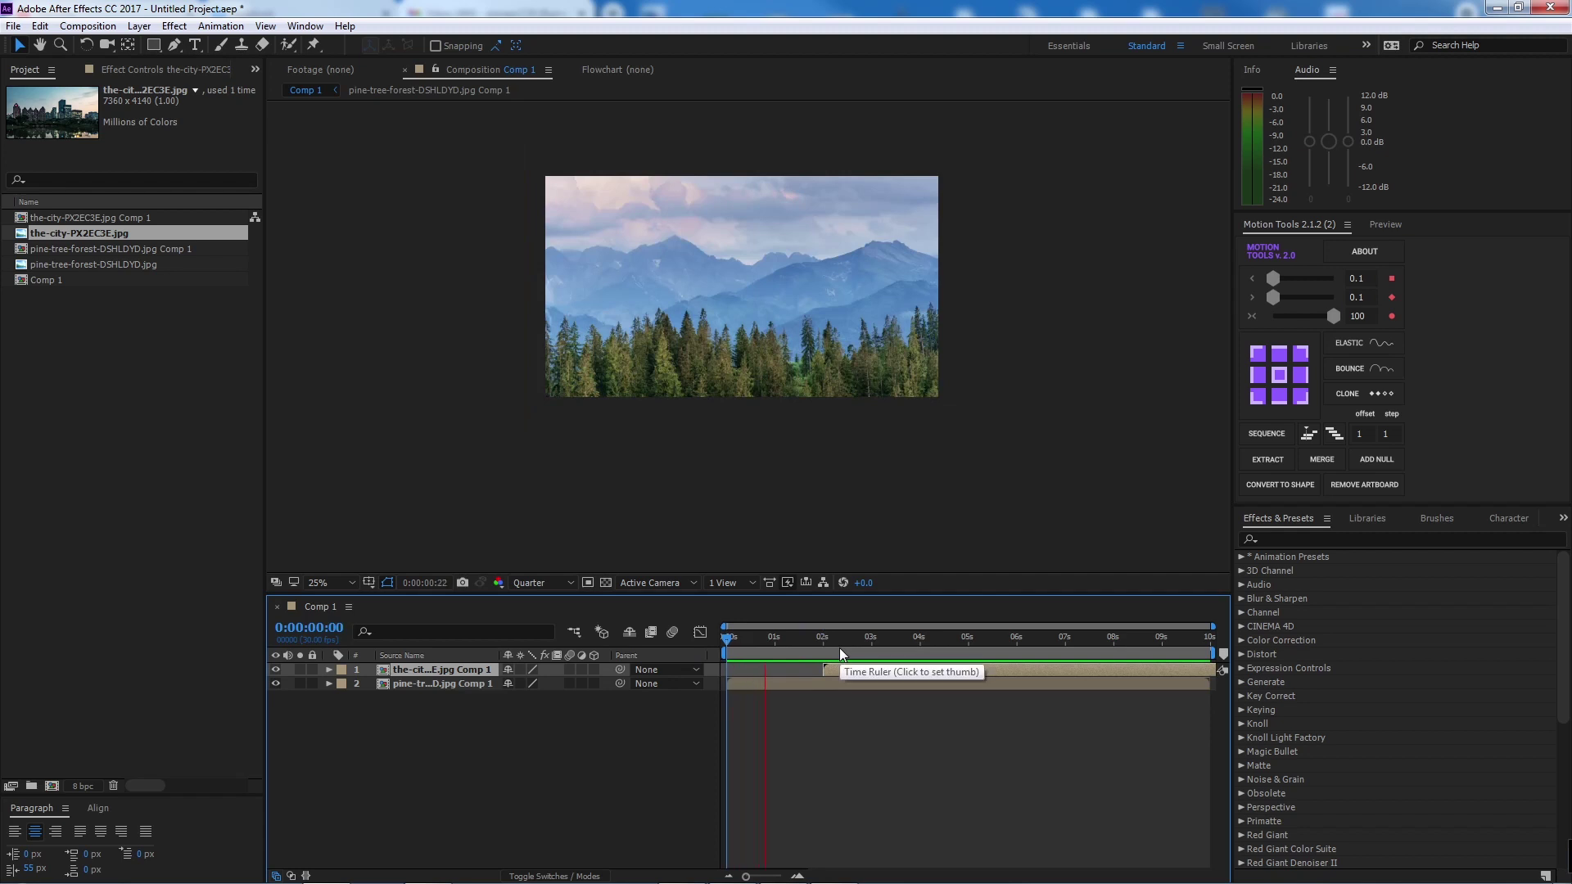
- Add a Position keyframe (960,540) to the forest precomp just before the cut
drag(848, 641, 811, 637)
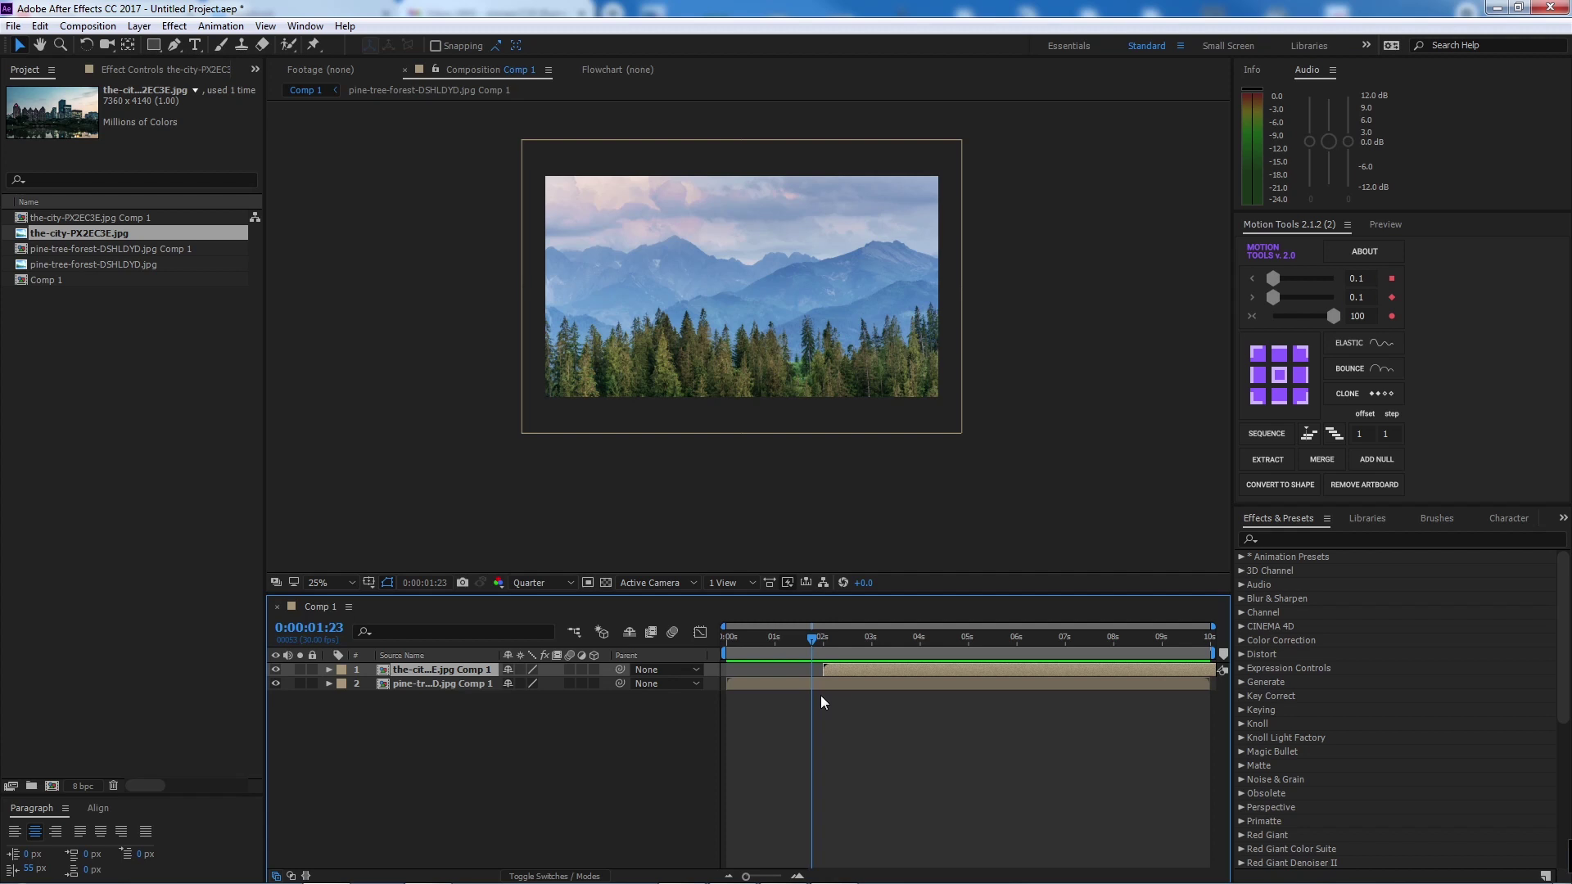
drag(750, 879, 762, 878)
drag(856, 639, 840, 638)
click(851, 684)
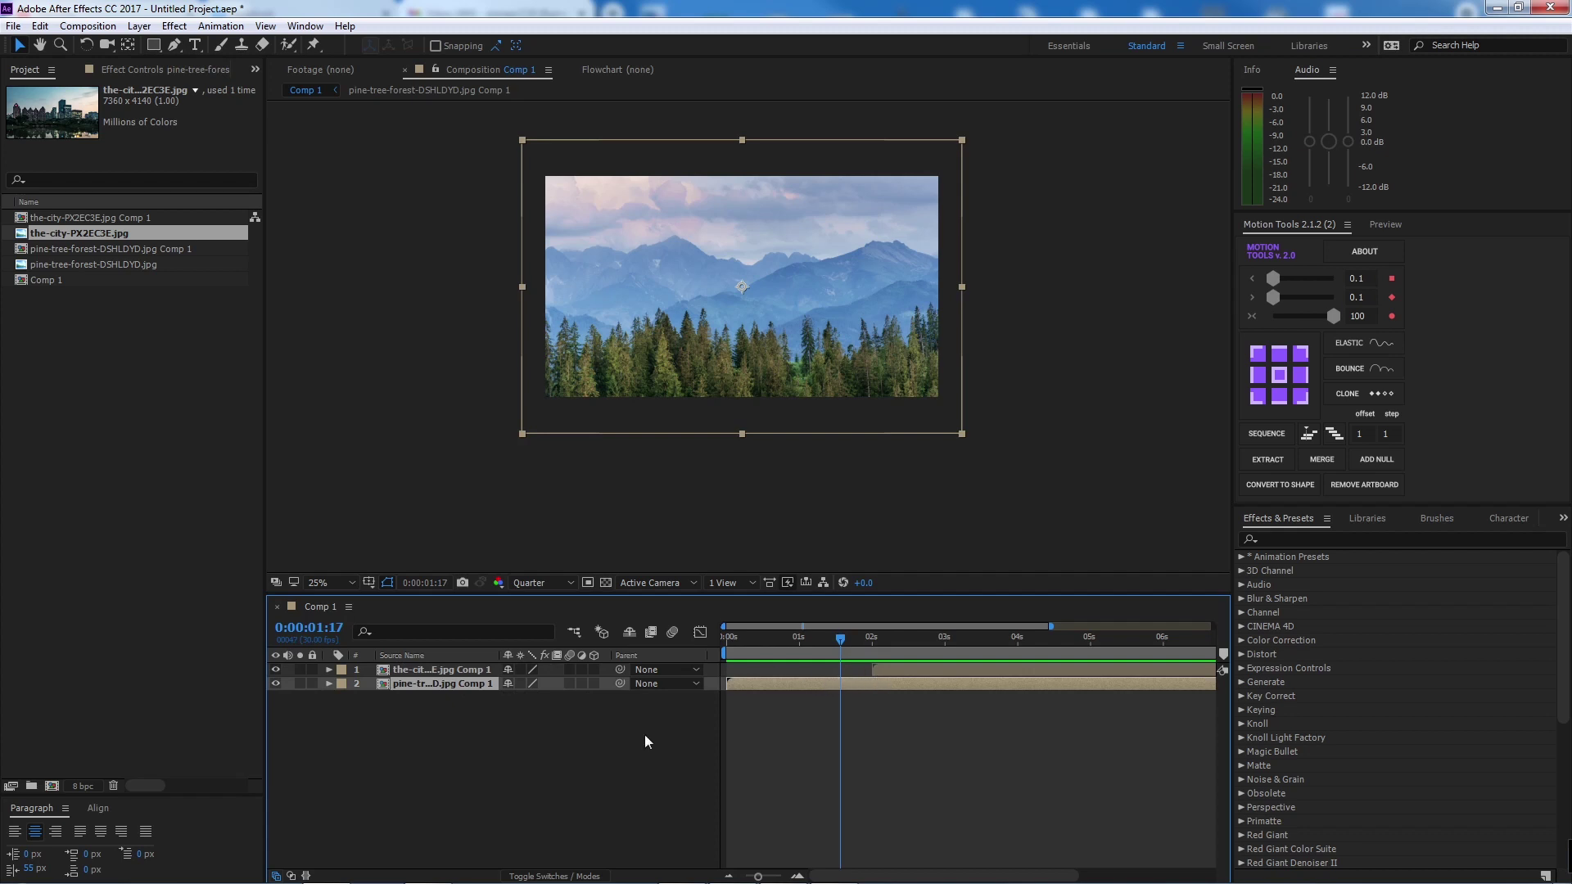
key(alt+shift+p)
- Move the forest Position keyframe to 1:22 and advance the time to 2:12
click(395, 695)
mouse_move(840, 635)
mouse_down()
mouse_move(864, 642)
mouse_move(852, 645)
mouse_up()
drag(836, 701, 852, 700)
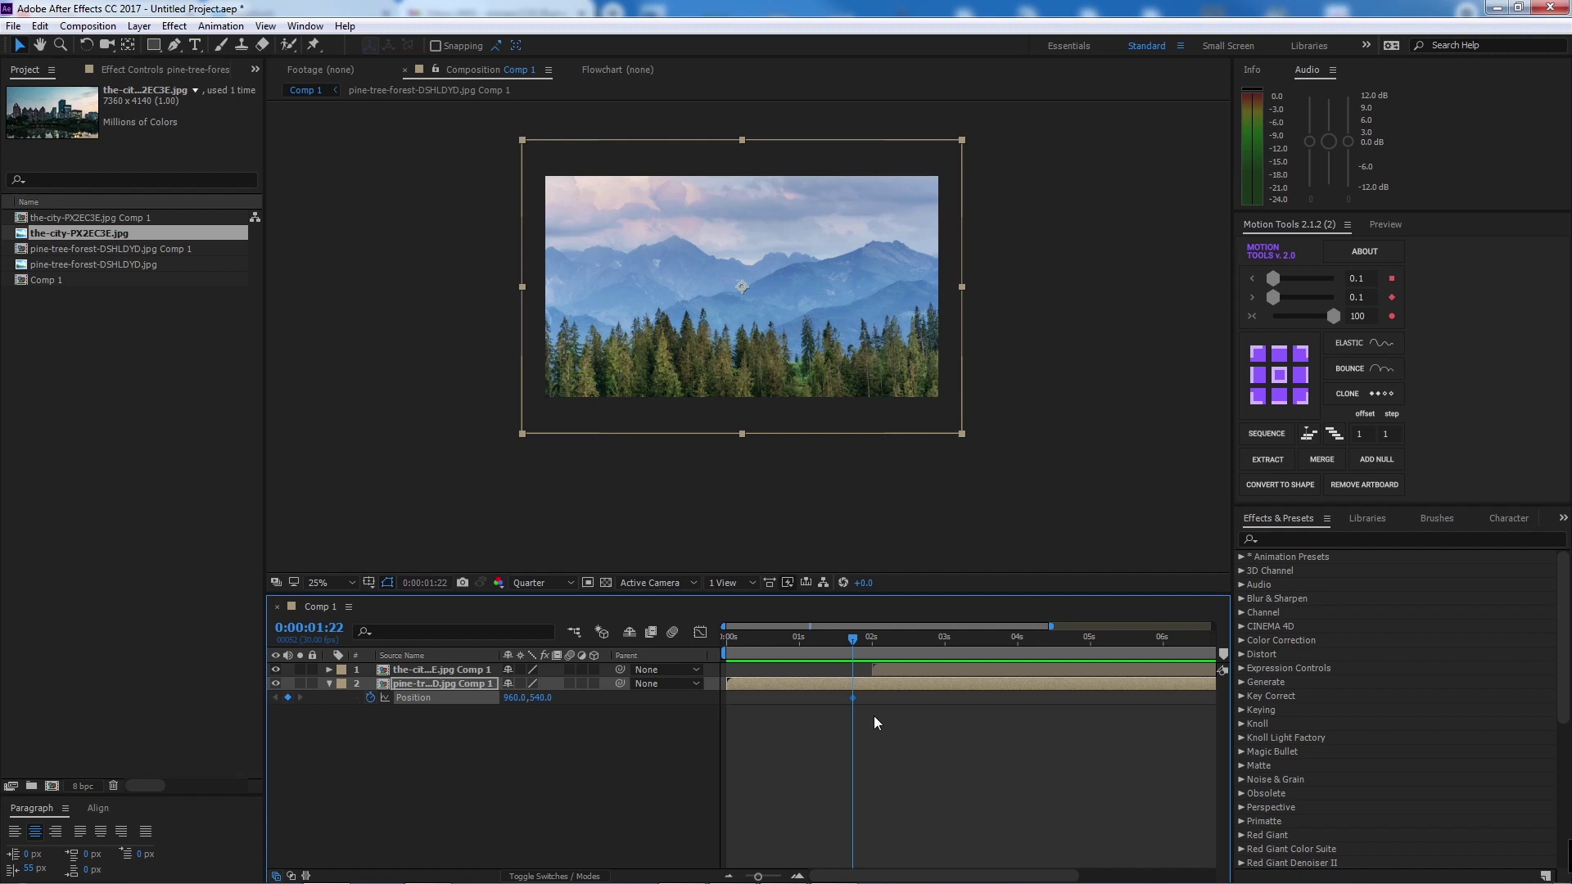
key(Page_Down)
key(Page_Down)
key(Page_Down)
key(Page_Down)
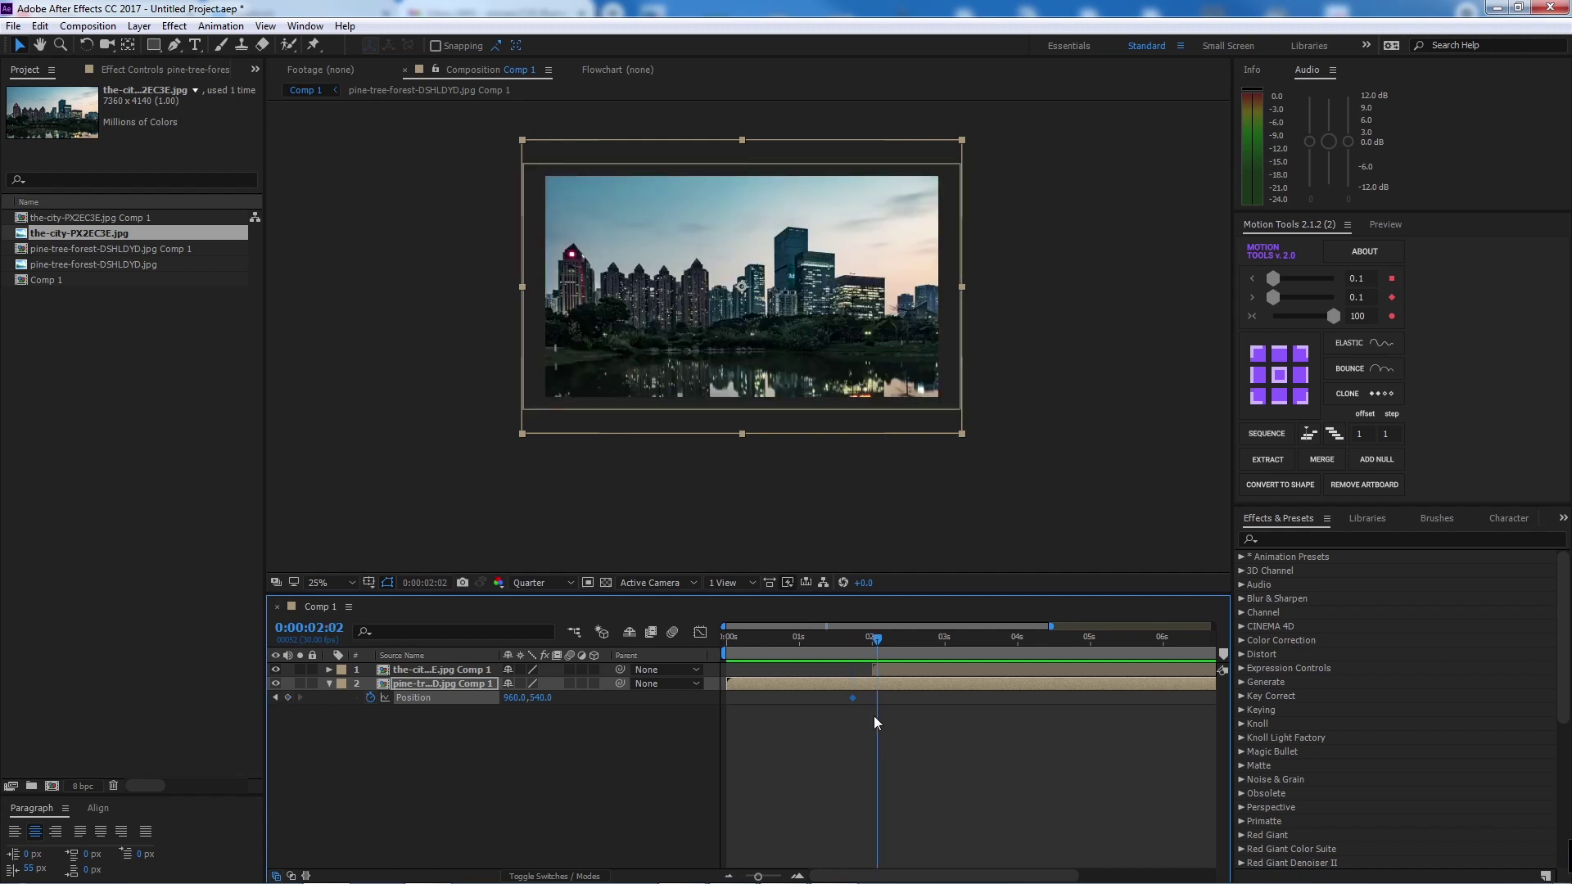
key(shift+Page_Down)
- Hide the city layer and push the forest Position to -1192,540 at 2:12
click(889, 669)
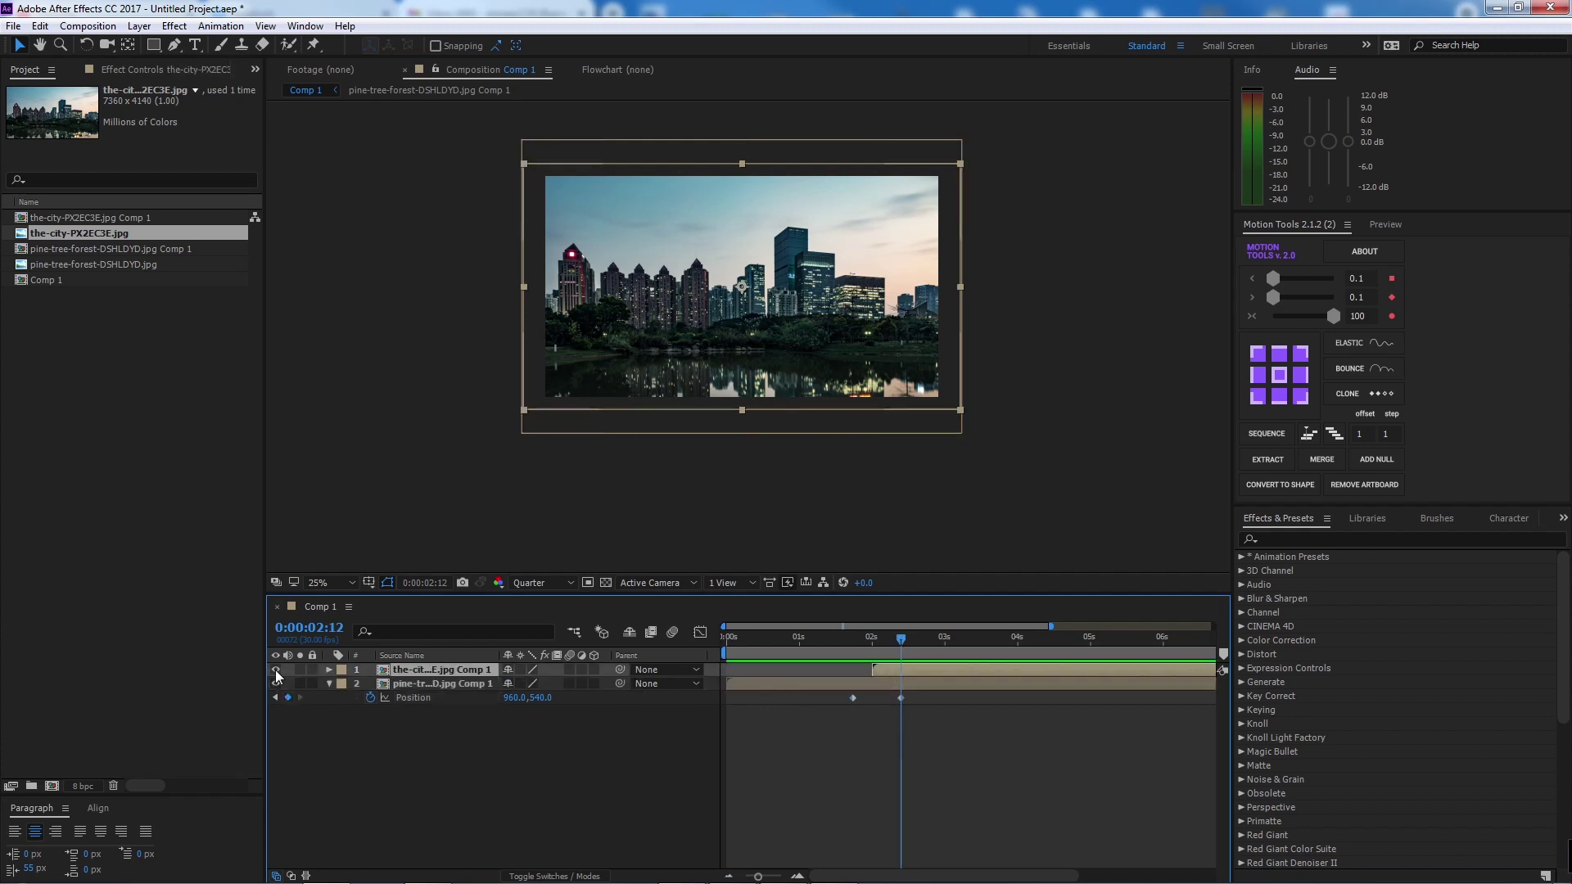
click(276, 670)
click(899, 699)
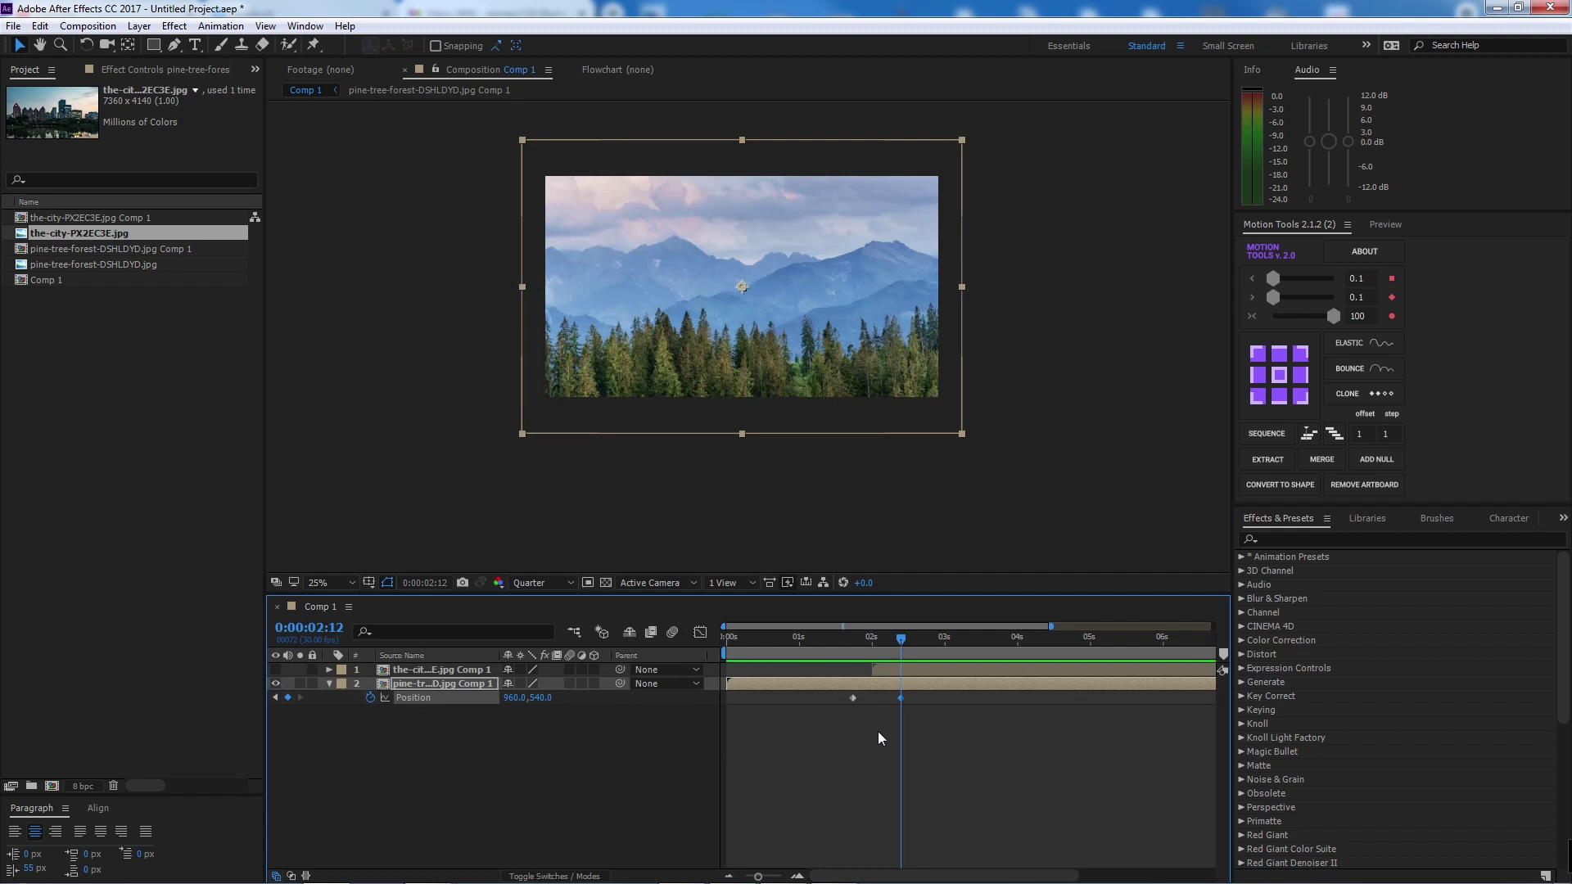
click(458, 685)
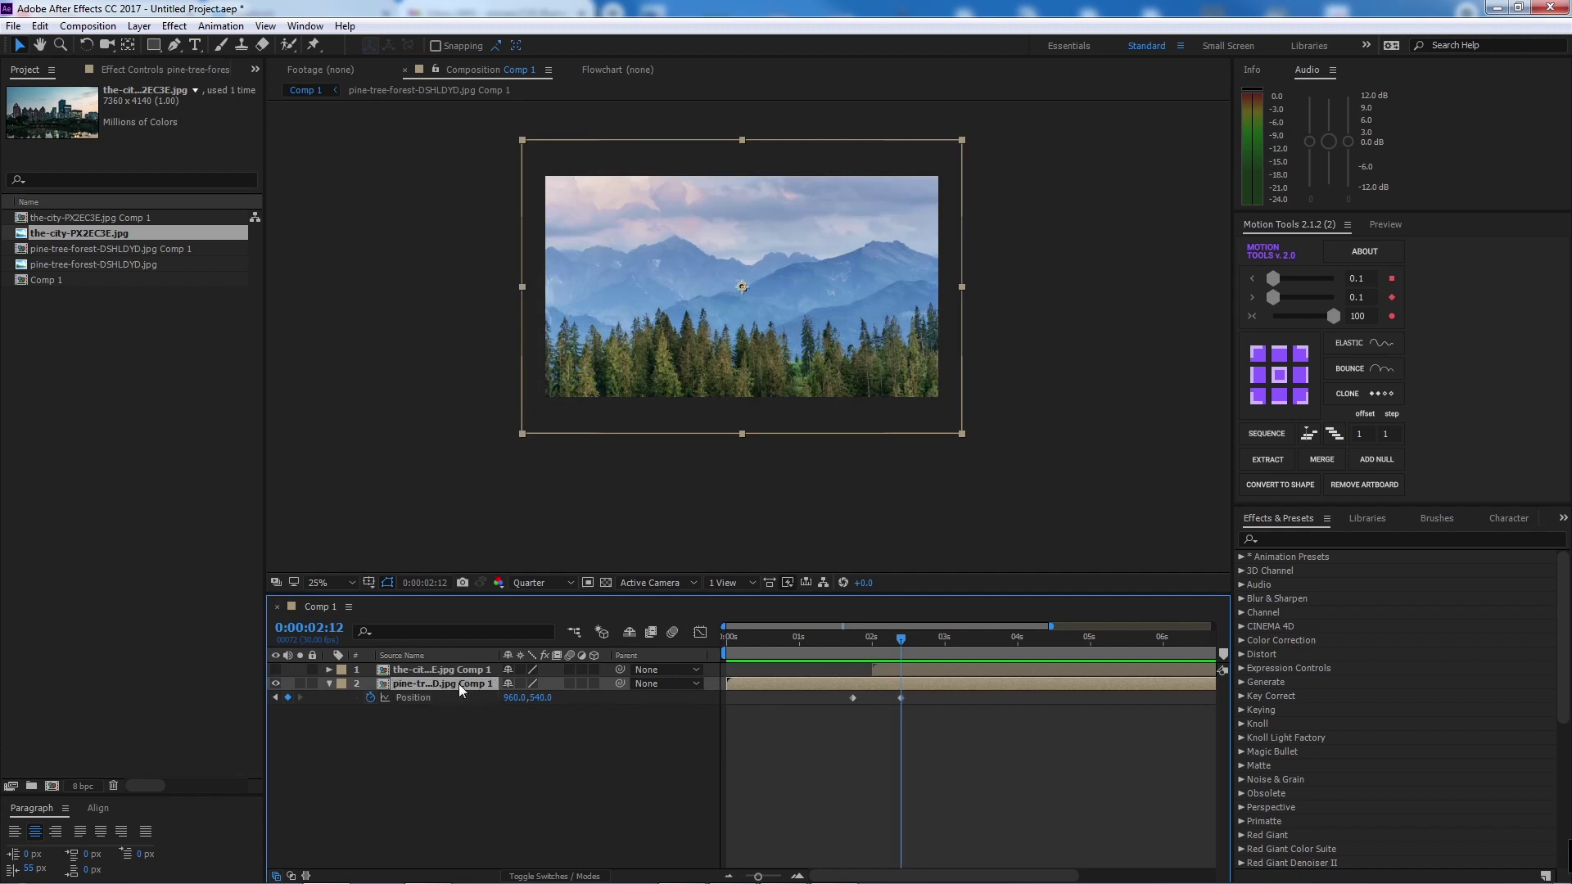
drag(514, 697, 367, 708)
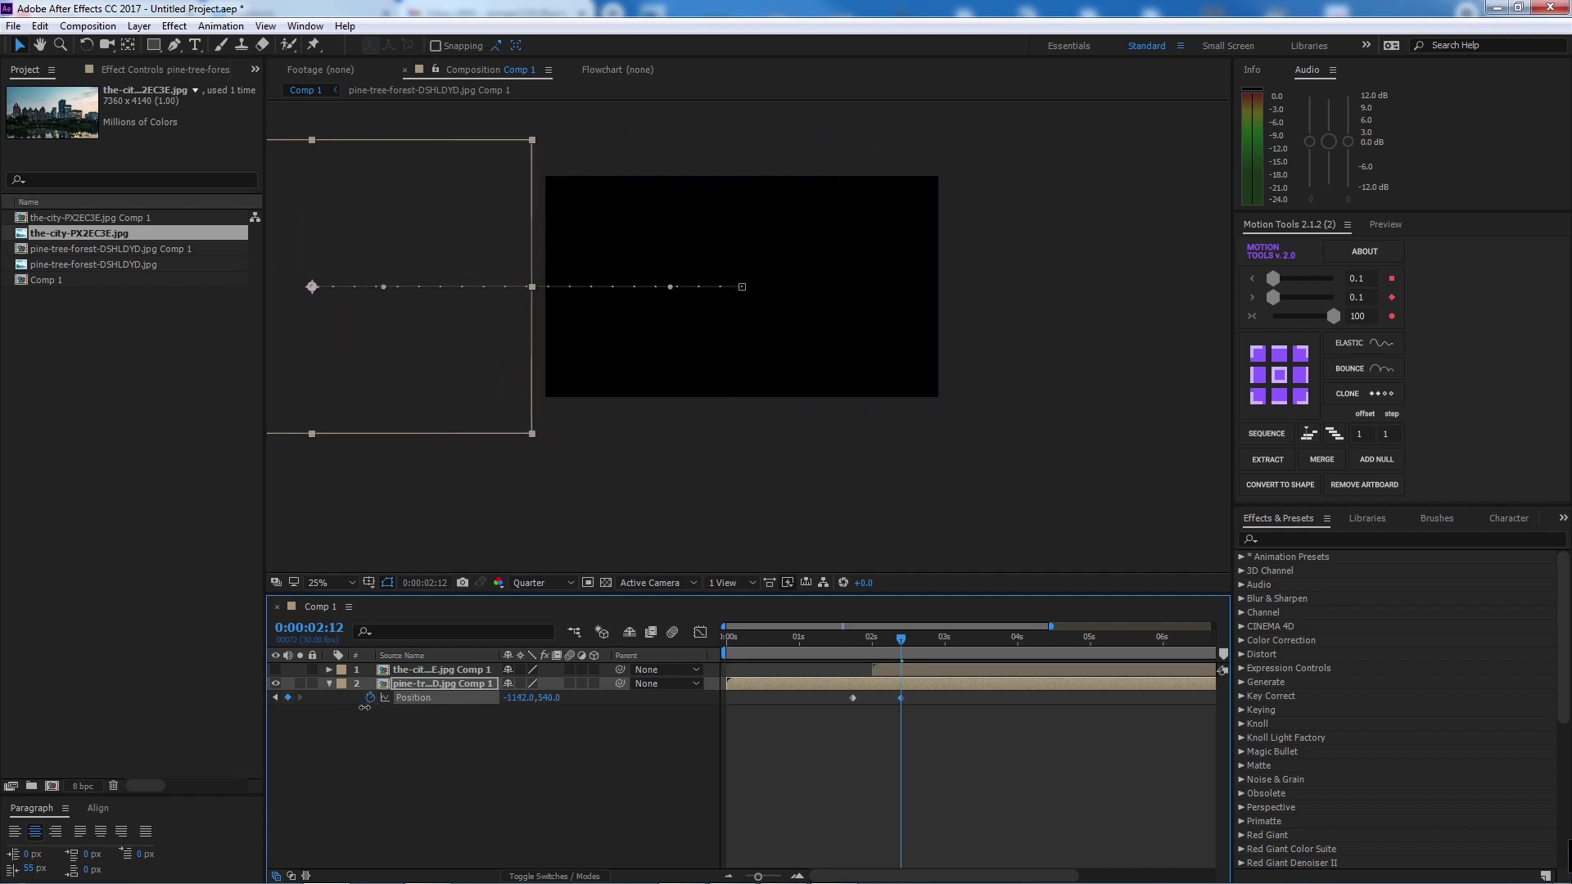
- Preview the forest sliding out from 1:21
drag(895, 641, 852, 645)
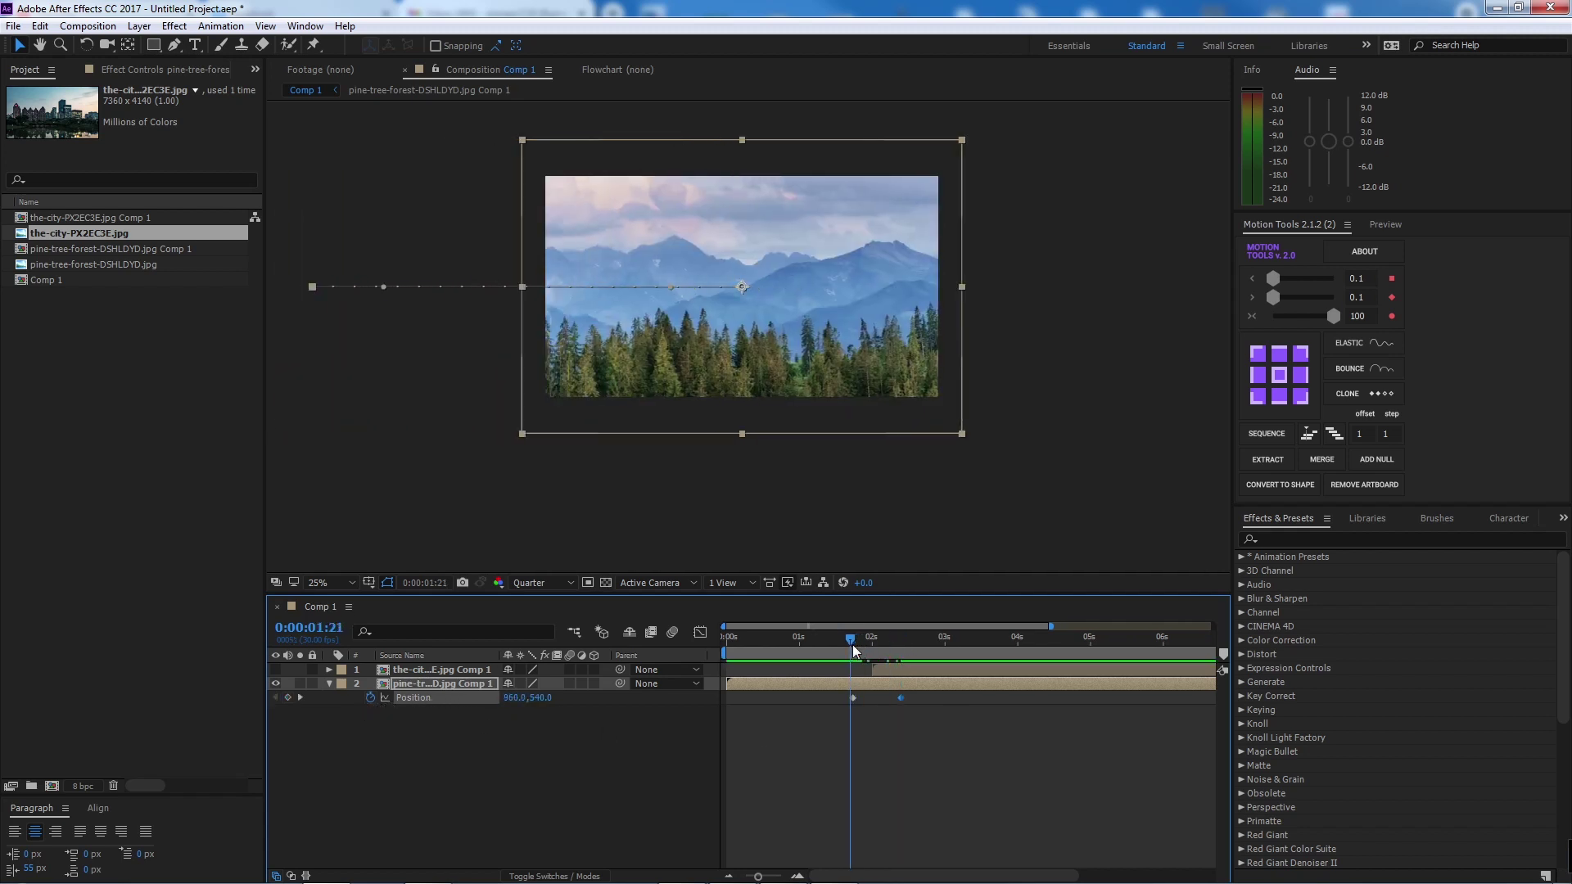
drag(942, 720, 834, 699)
key(space)
drag(933, 636, 880, 640)
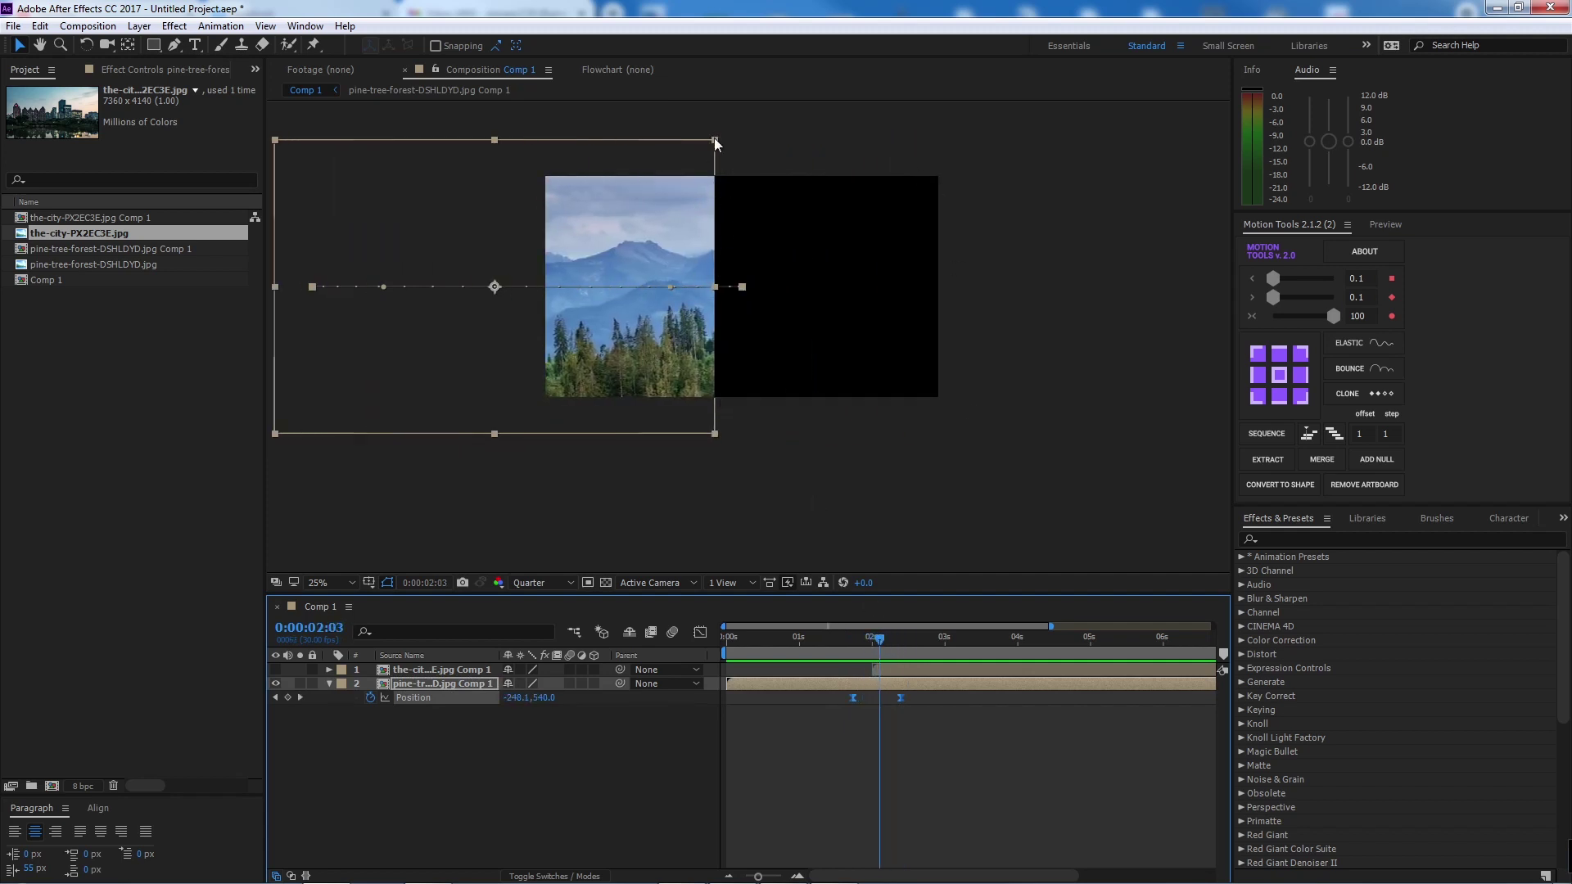
- Apply CC RepeTile to the forest layer and expand it right to 5377
click(1293, 538)
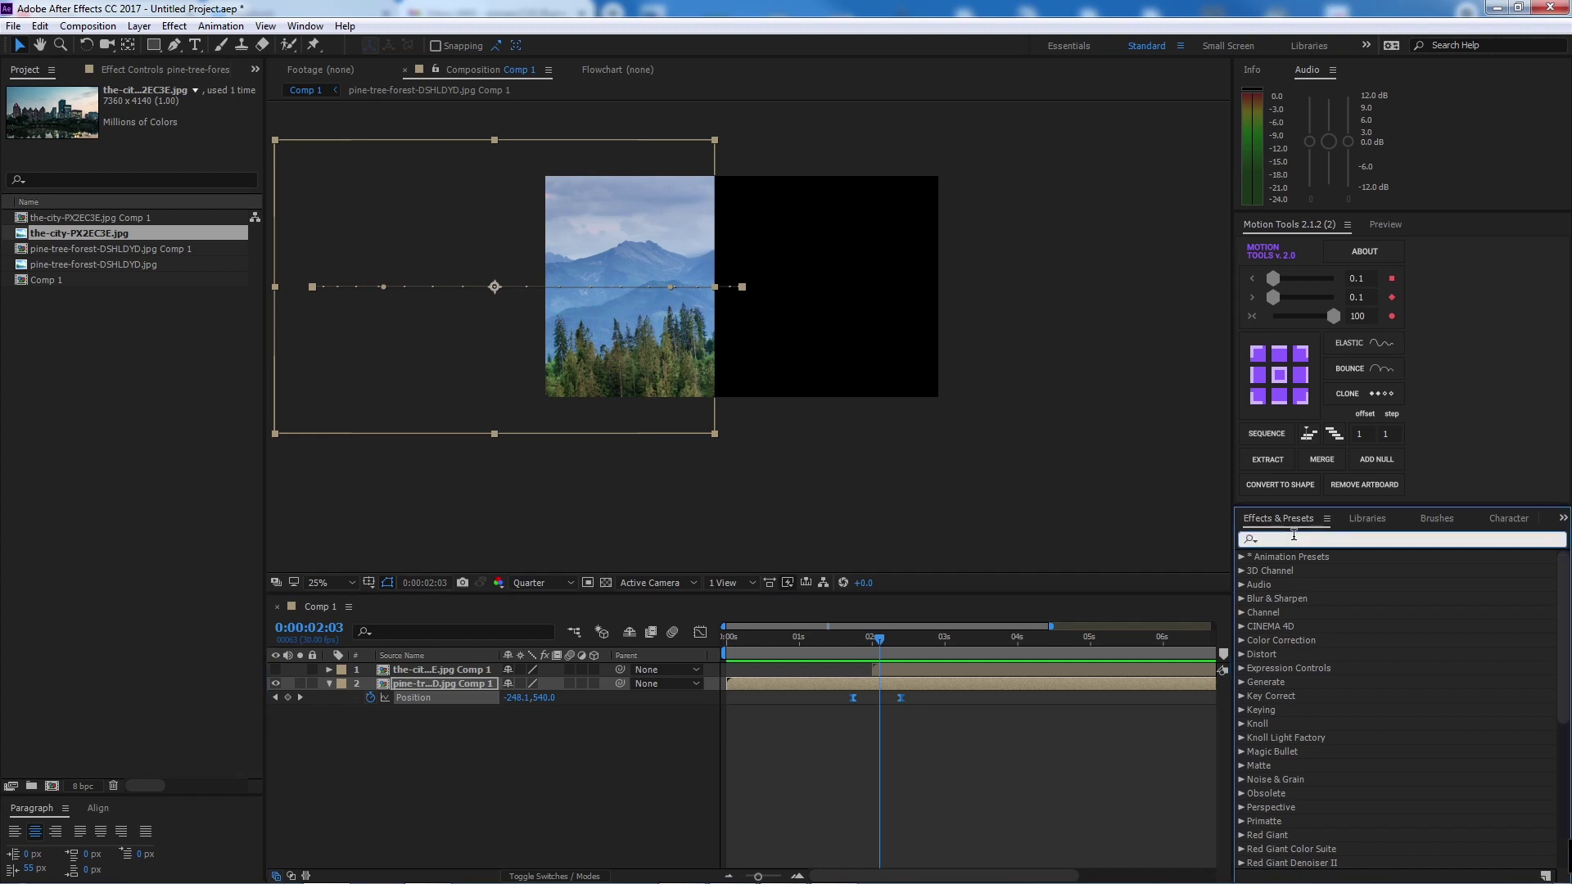
text(tile)
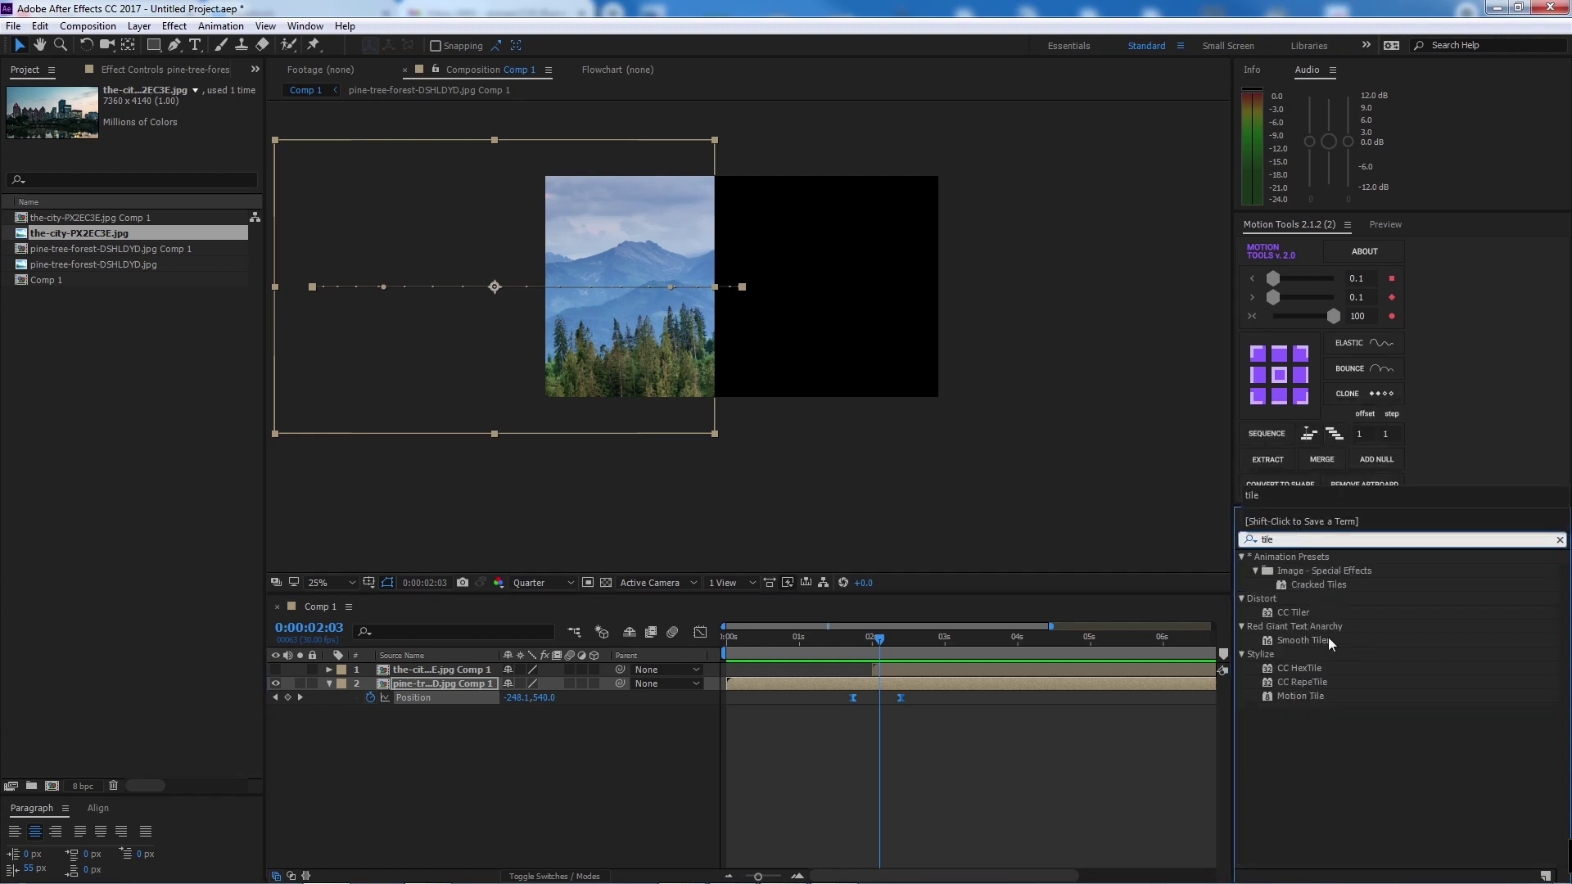
click(1324, 681)
double_click(1324, 684)
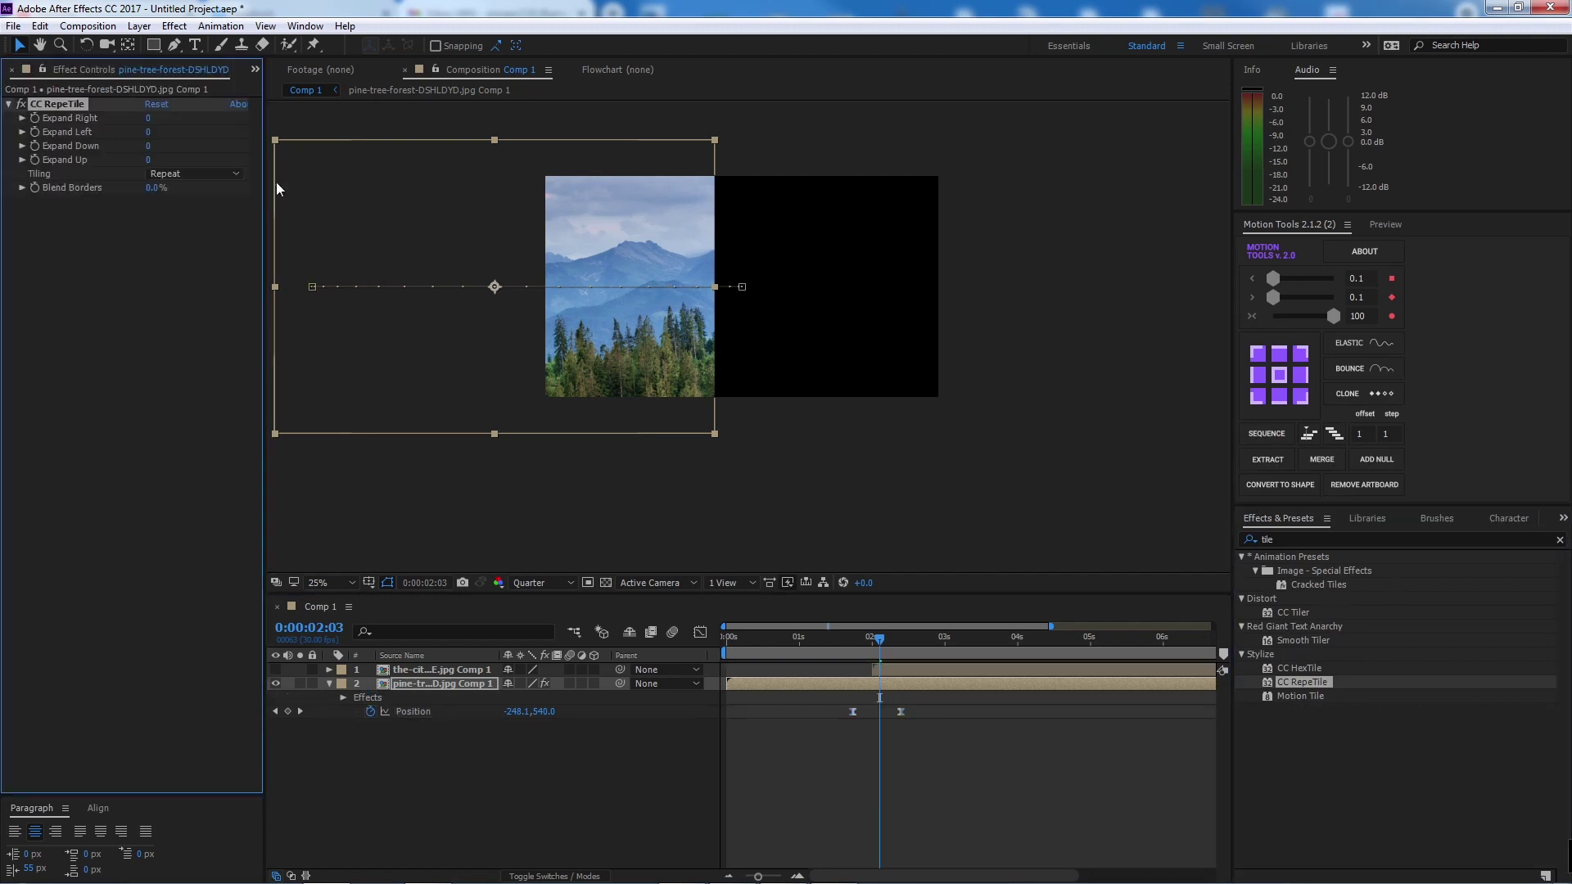
drag(148, 123, 726, 254)
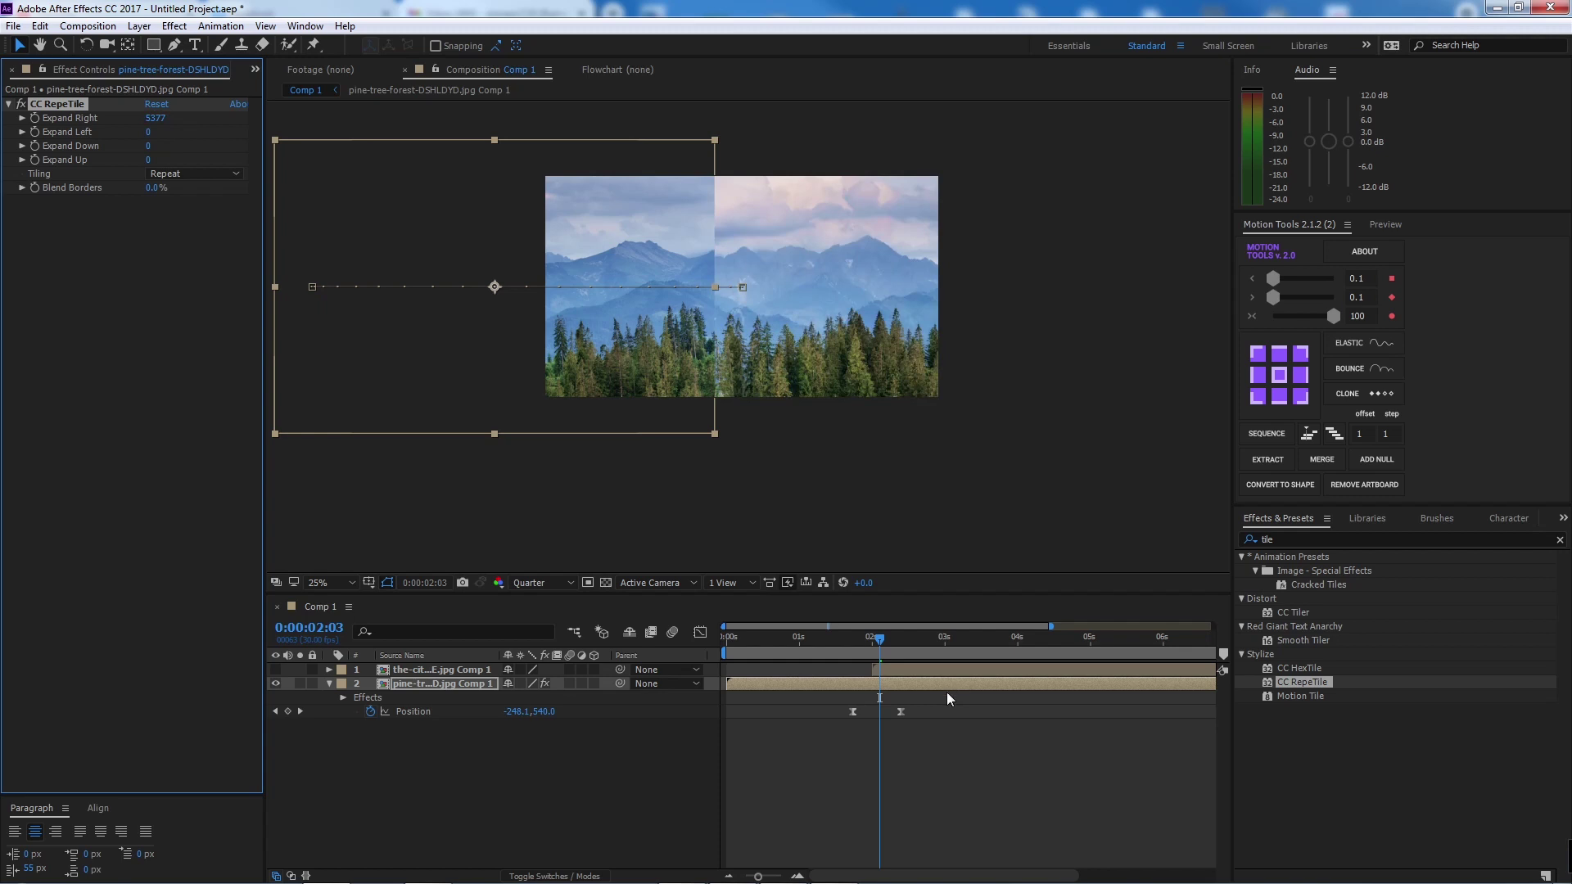
mouse_move(878, 640)
mouse_down()
mouse_move(900, 642)
mouse_move(833, 641)
mouse_move(901, 640)
mouse_up()
key(space)
- Move the forest end keyframe to -3202,540 and extend Expand Right to about 10217
drag(523, 711, 369, 724)
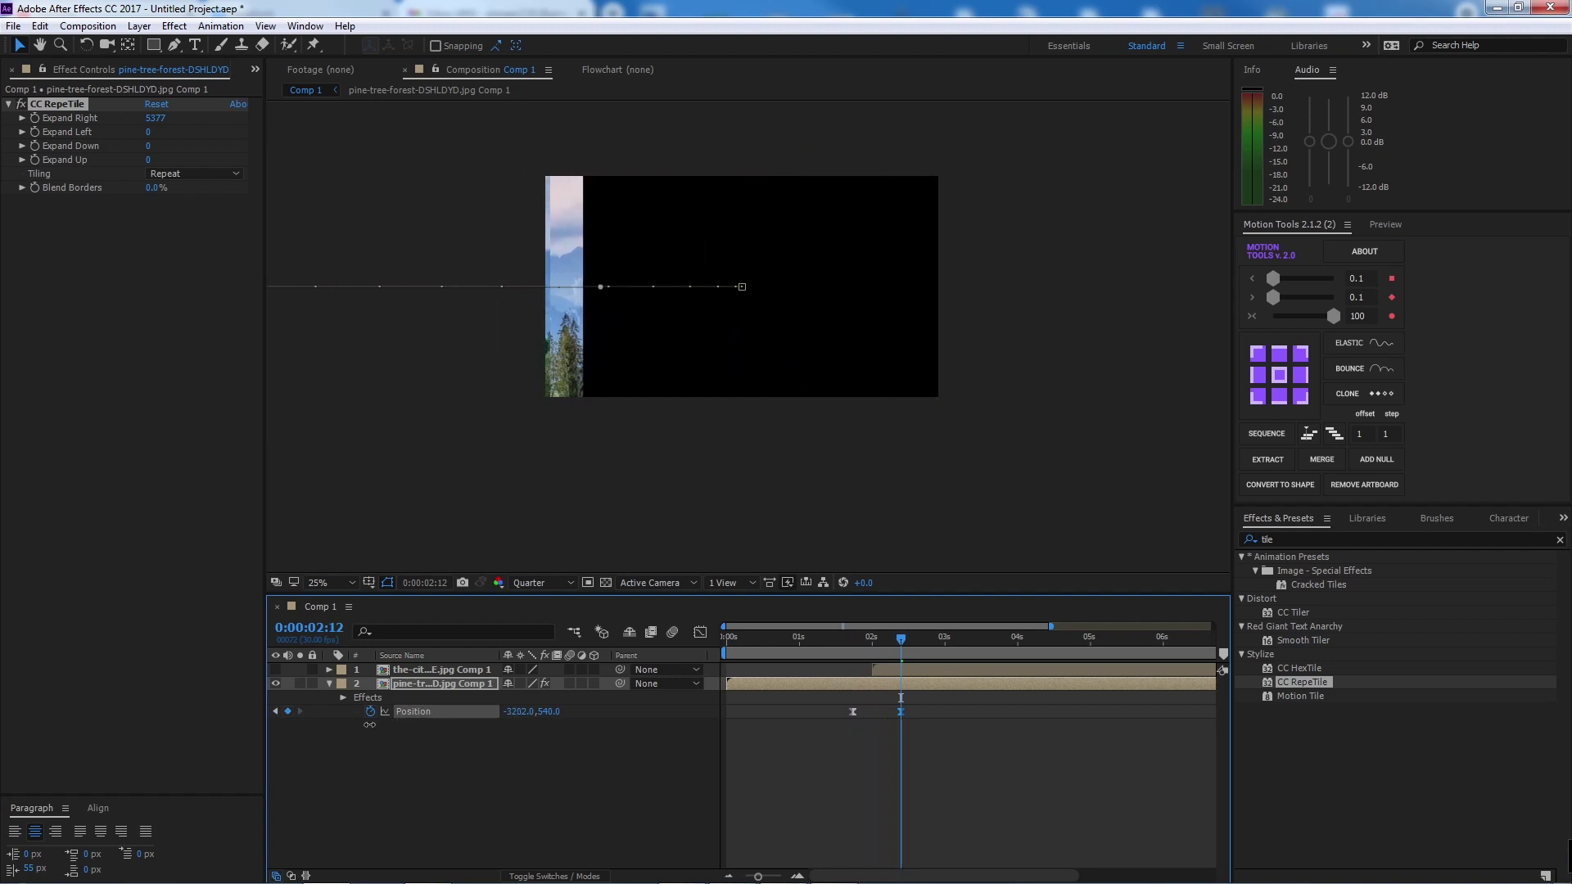
drag(154, 118, 583, 153)
drag(901, 637, 851, 640)
key(space)
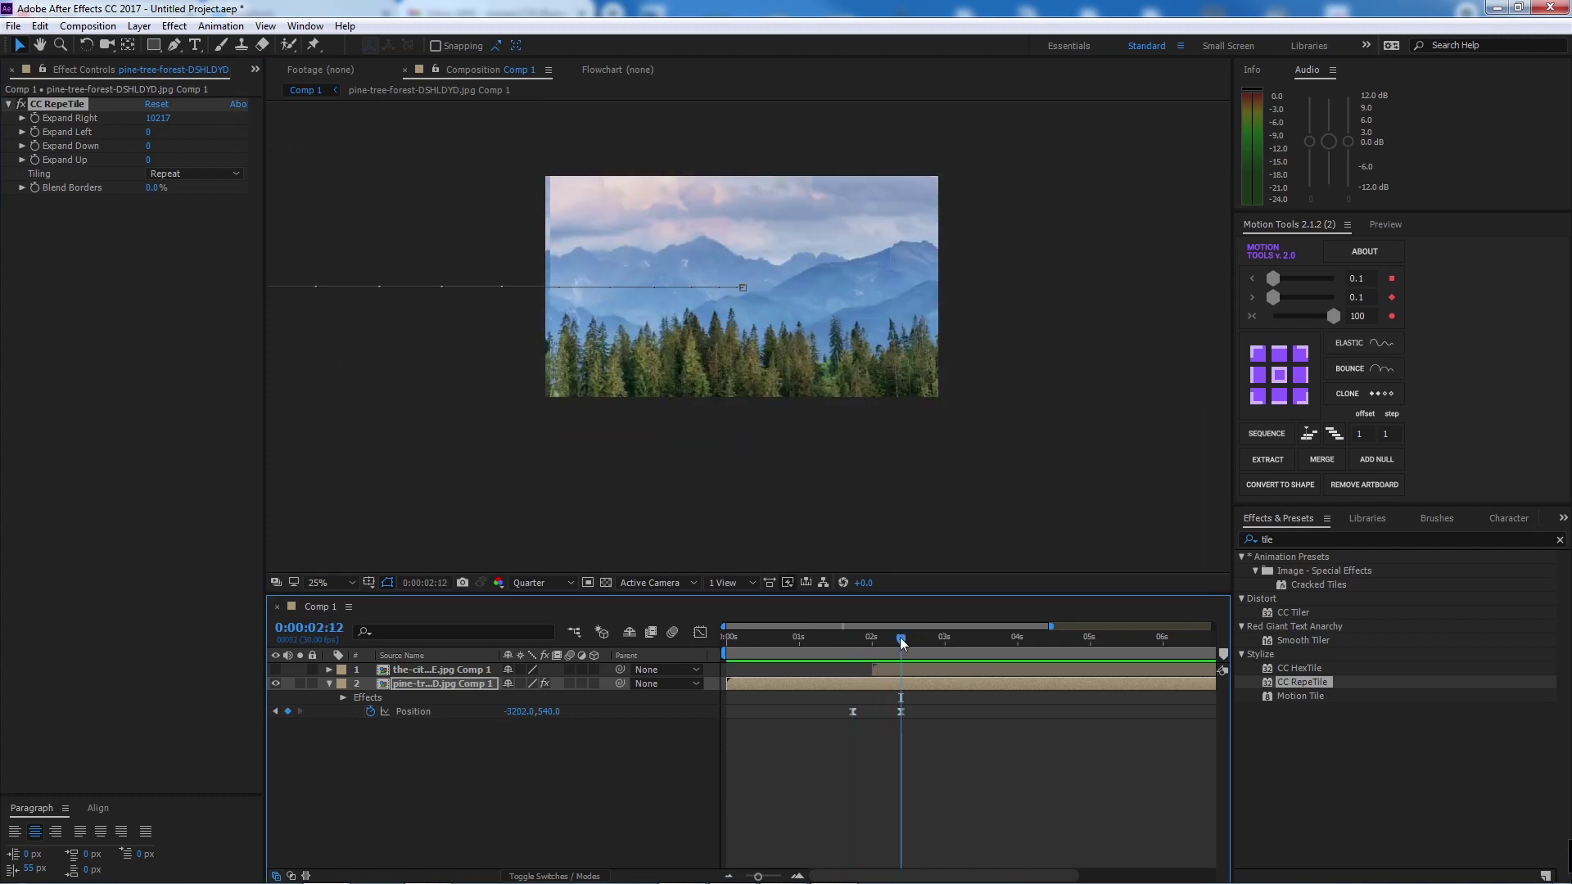
drag(918, 638, 870, 642)
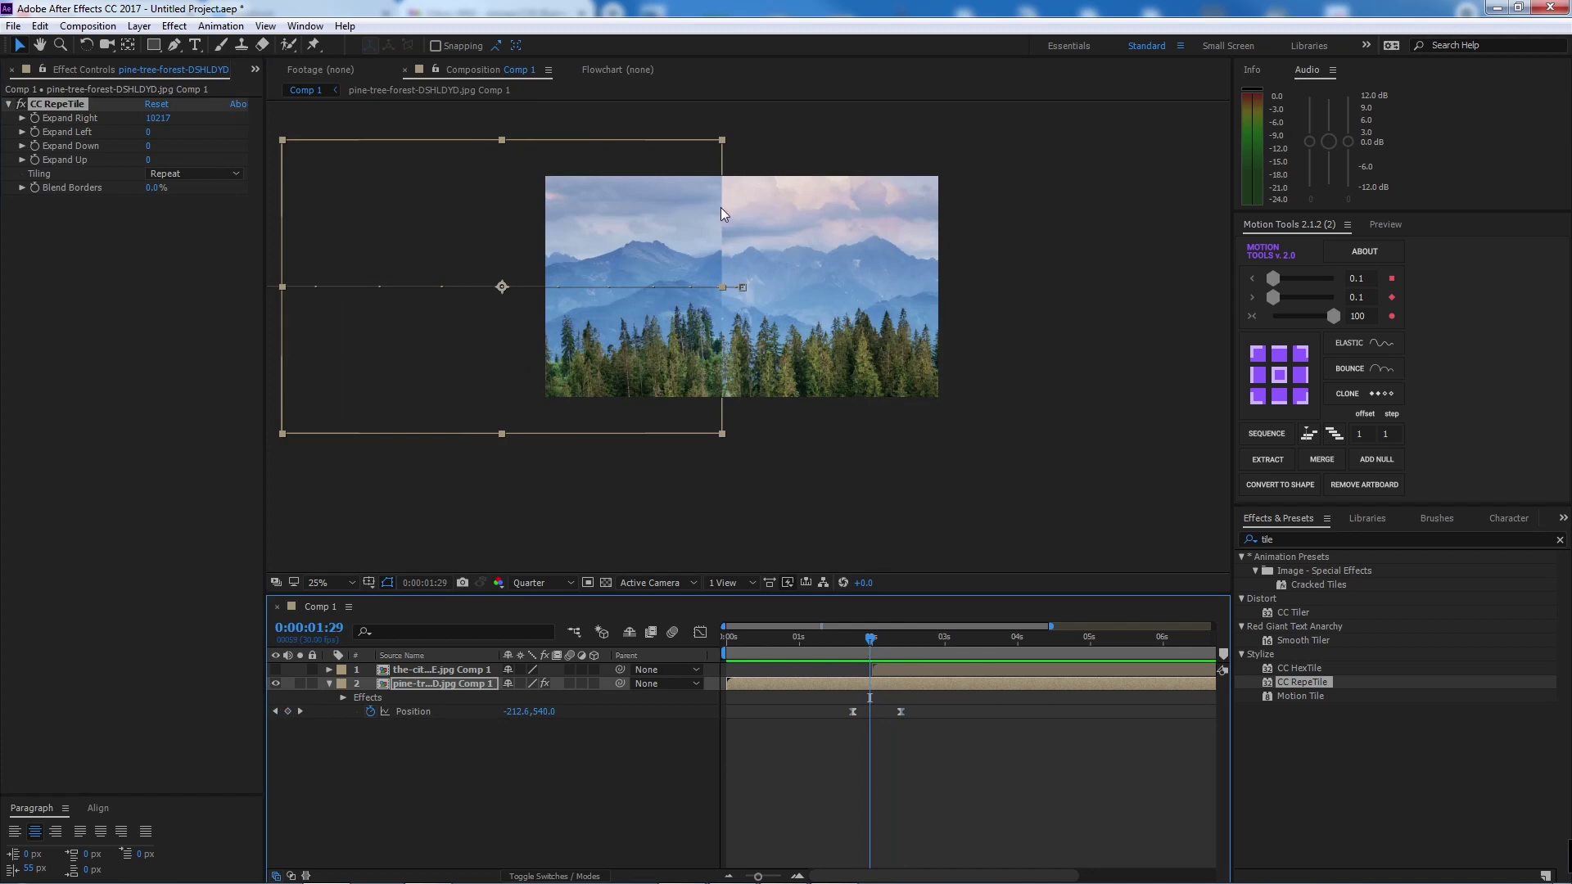
- Set the RepeTile tiling to Unfold and preview the mirrored transition
click(232, 174)
click(270, 246)
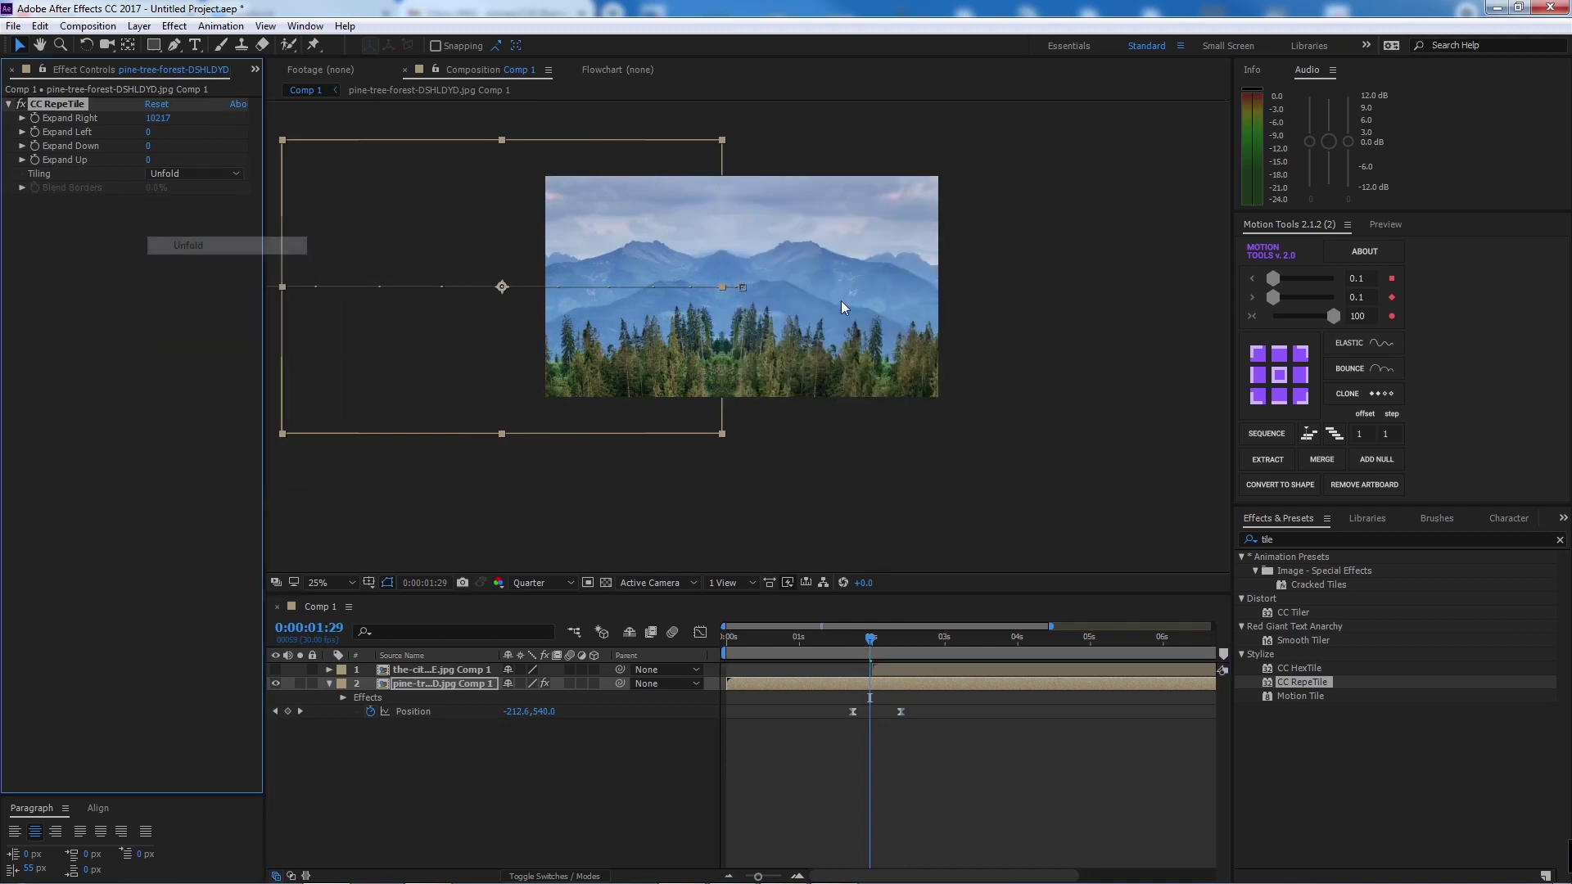
click(870, 640)
click(849, 638)
key(space)
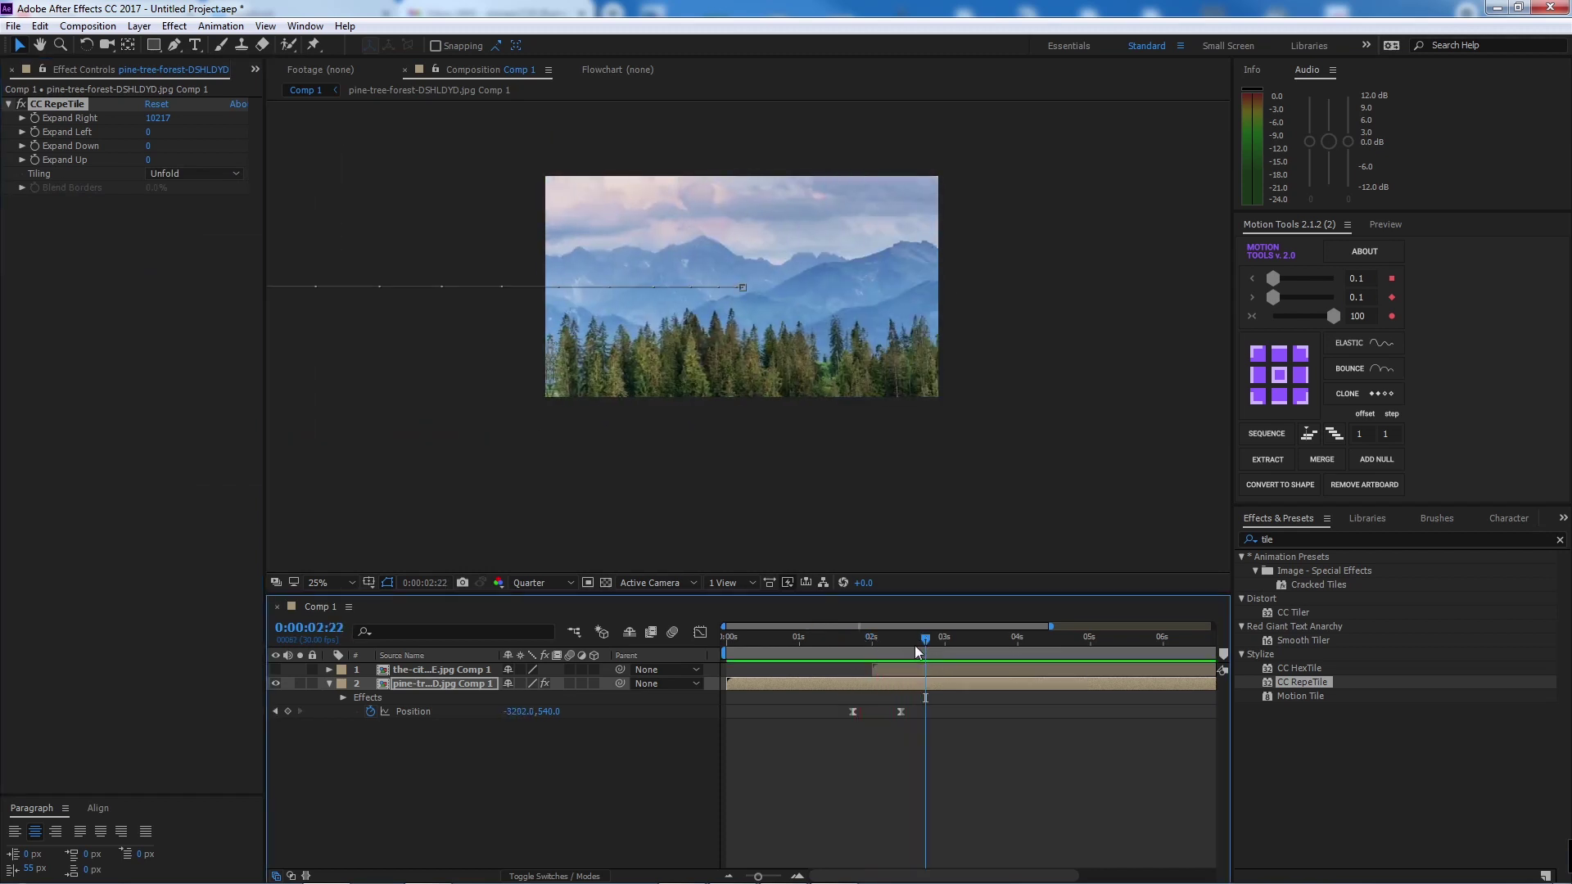
click(900, 646)
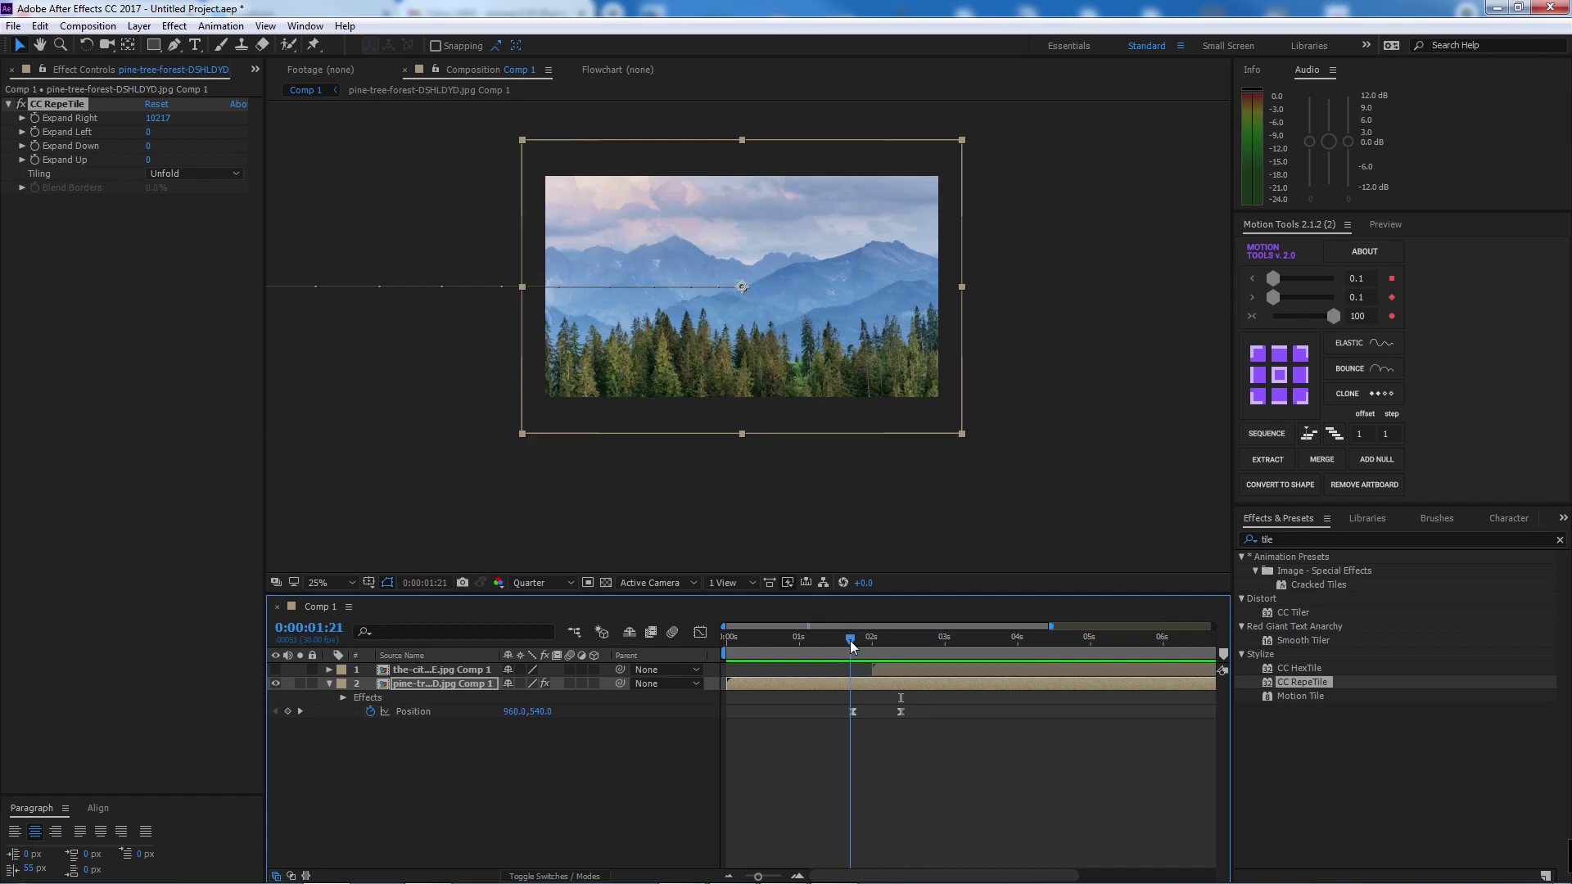
- Select both forest Position keyframes and show them in the Graph Editor
click(914, 672)
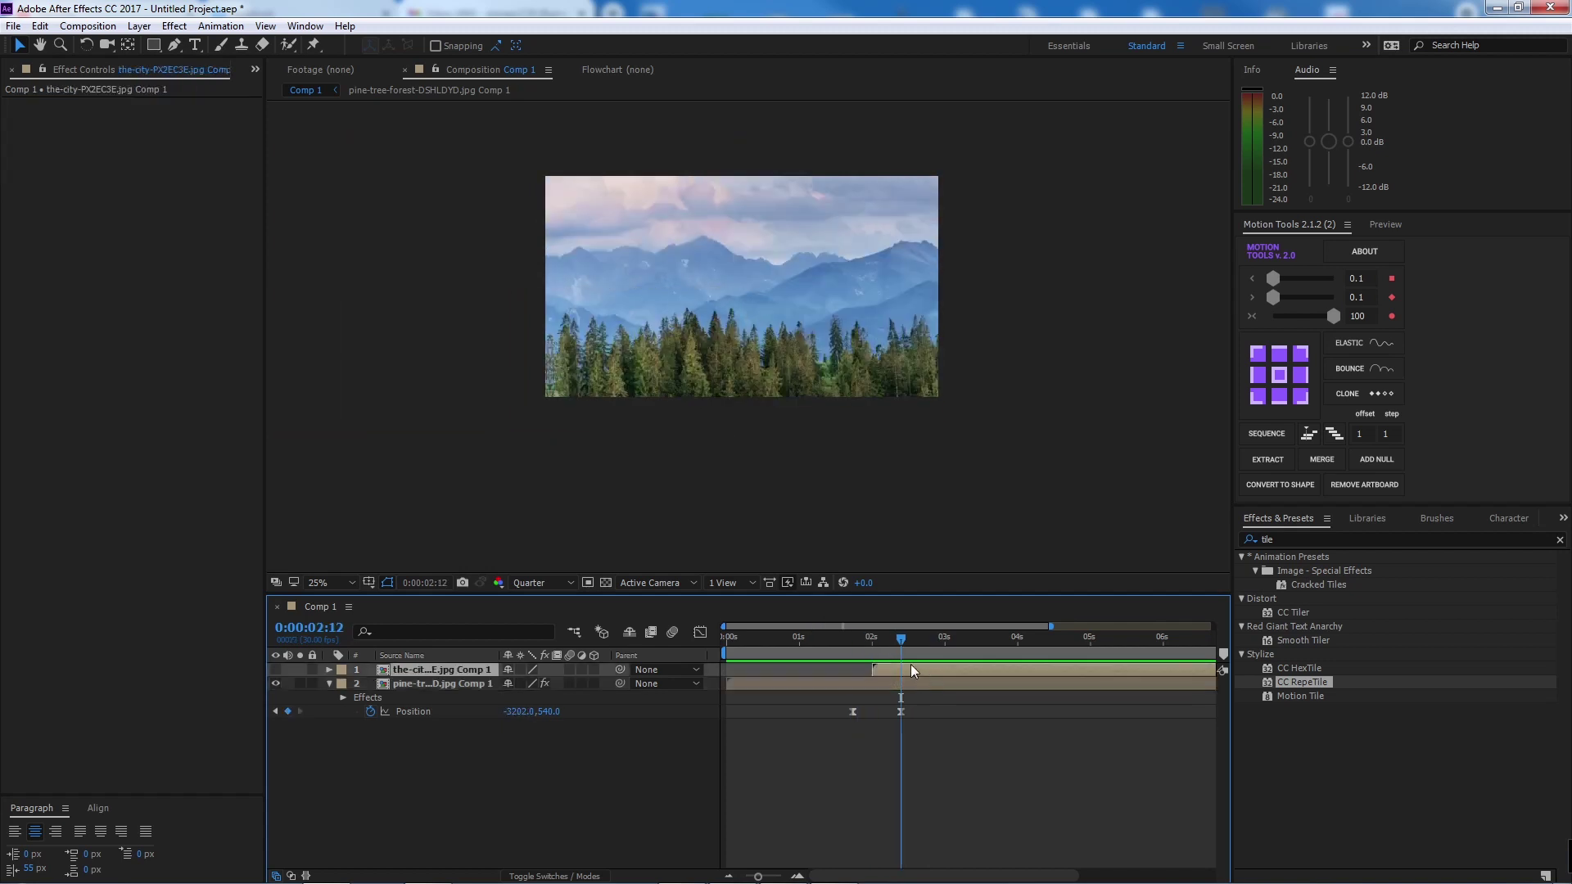
drag(953, 725, 821, 703)
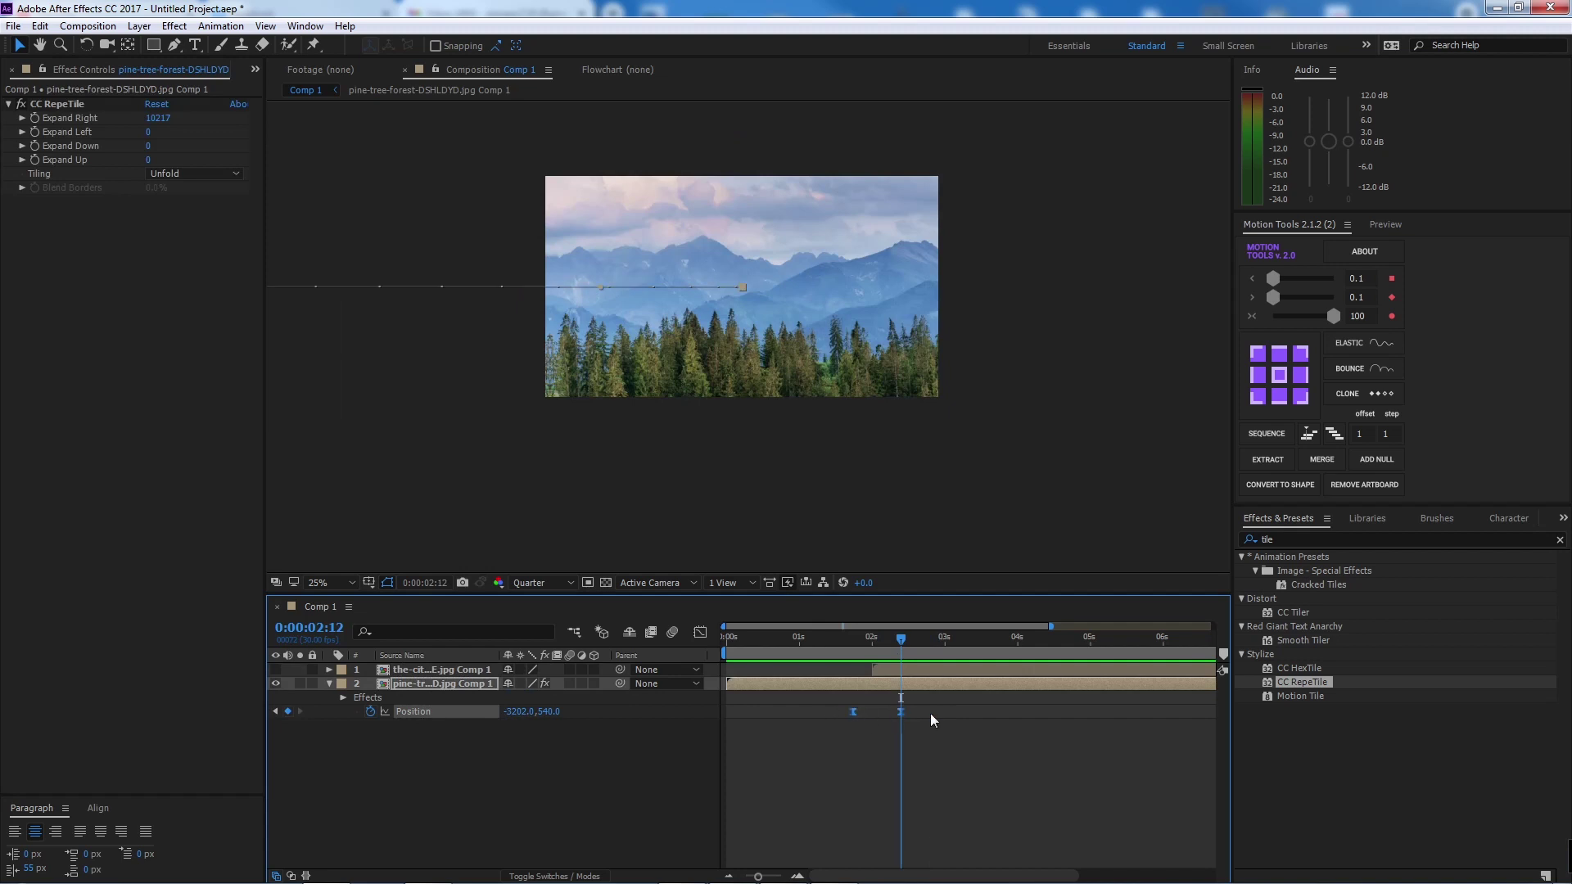
drag(943, 728, 856, 711)
click(699, 632)
mouse_move(899, 598)
mouse_down()
mouse_move(911, 540)
mouse_move(902, 568)
mouse_up()
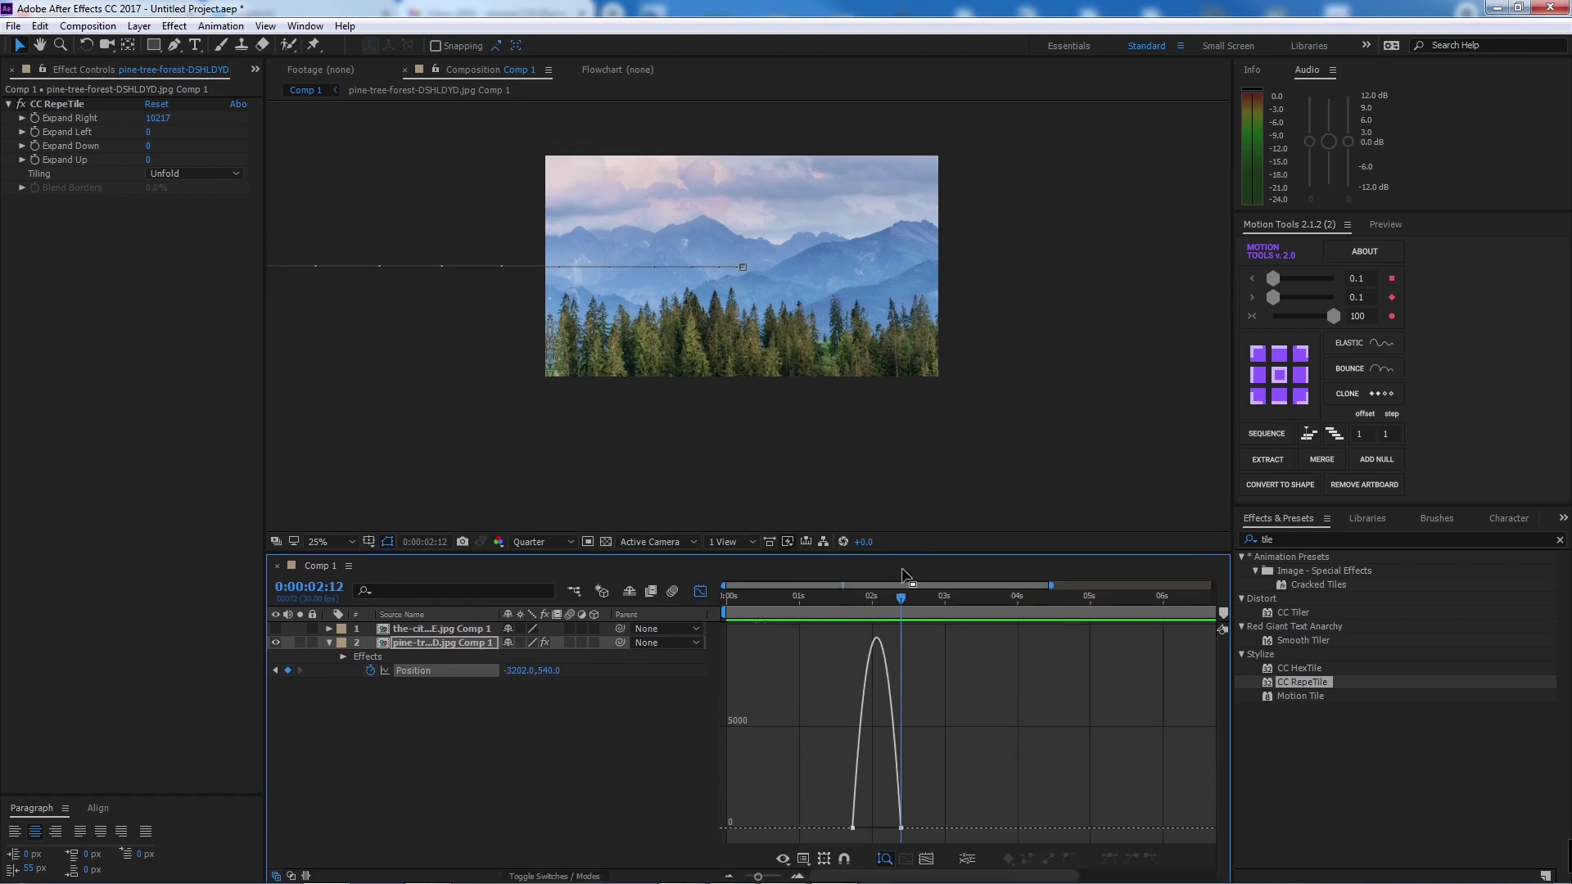
- Switch to the speed graph and drag the influence handles into a sharp symmetric spike
click(803, 859)
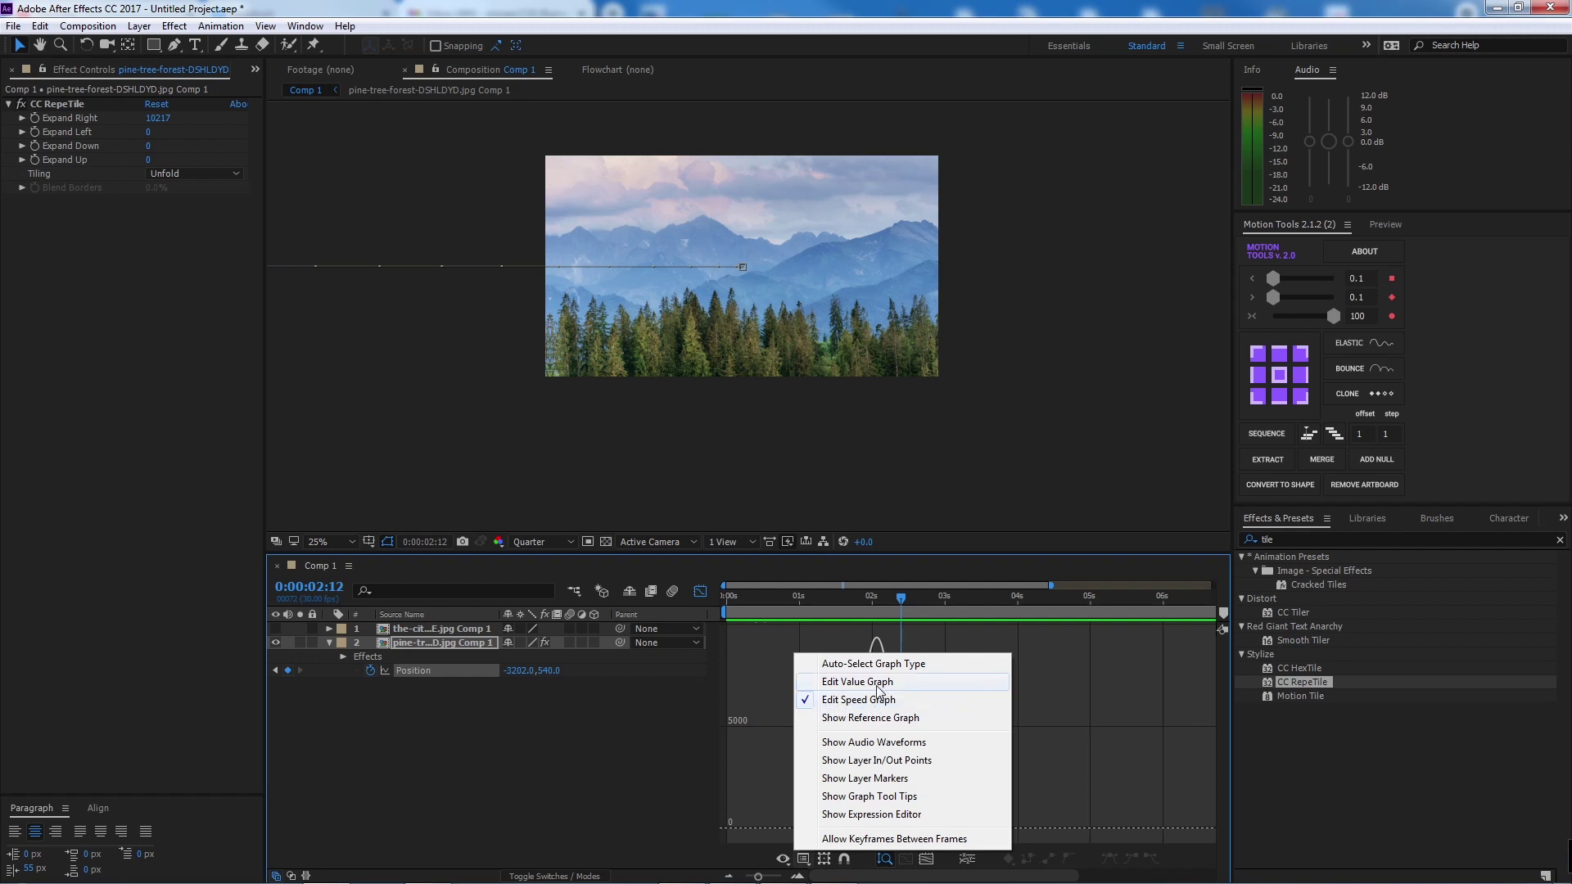
click(843, 682)
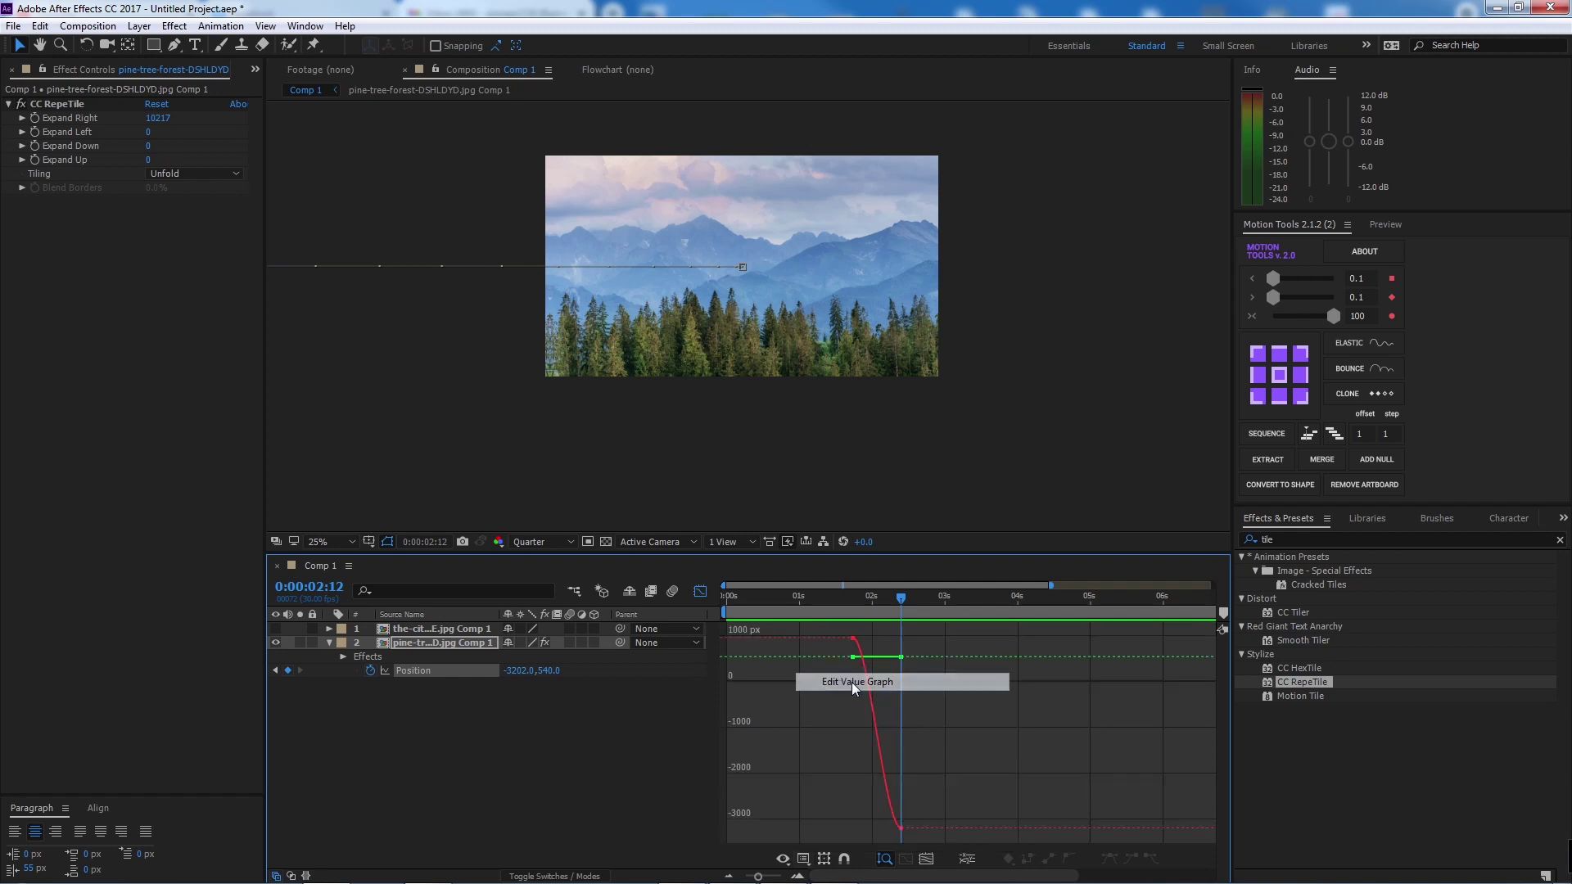
click(803, 858)
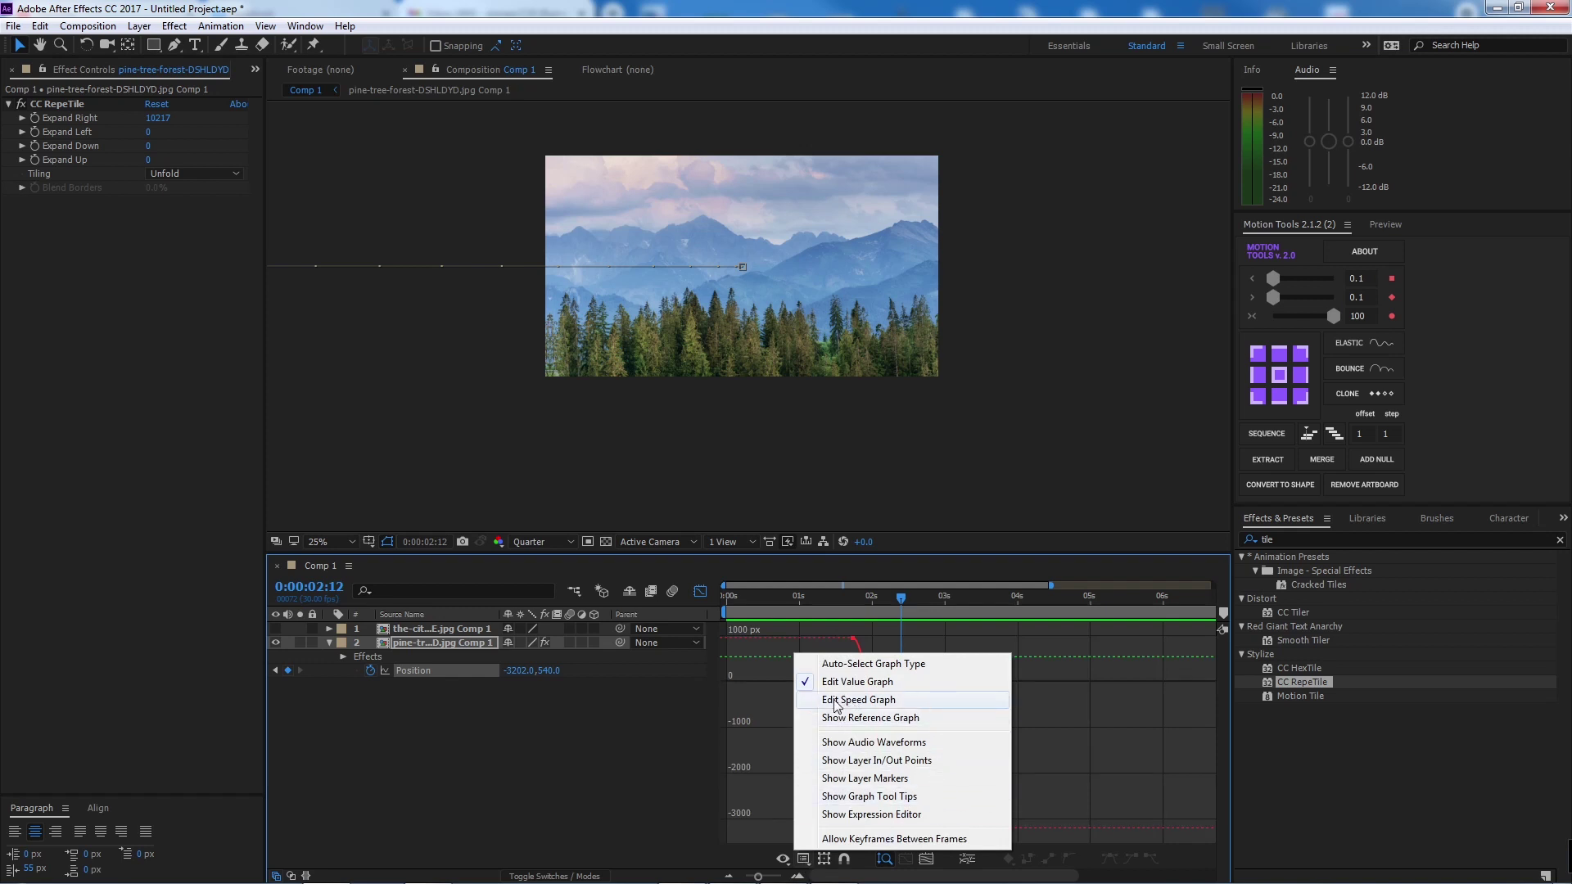
click(893, 707)
drag(941, 801, 876, 828)
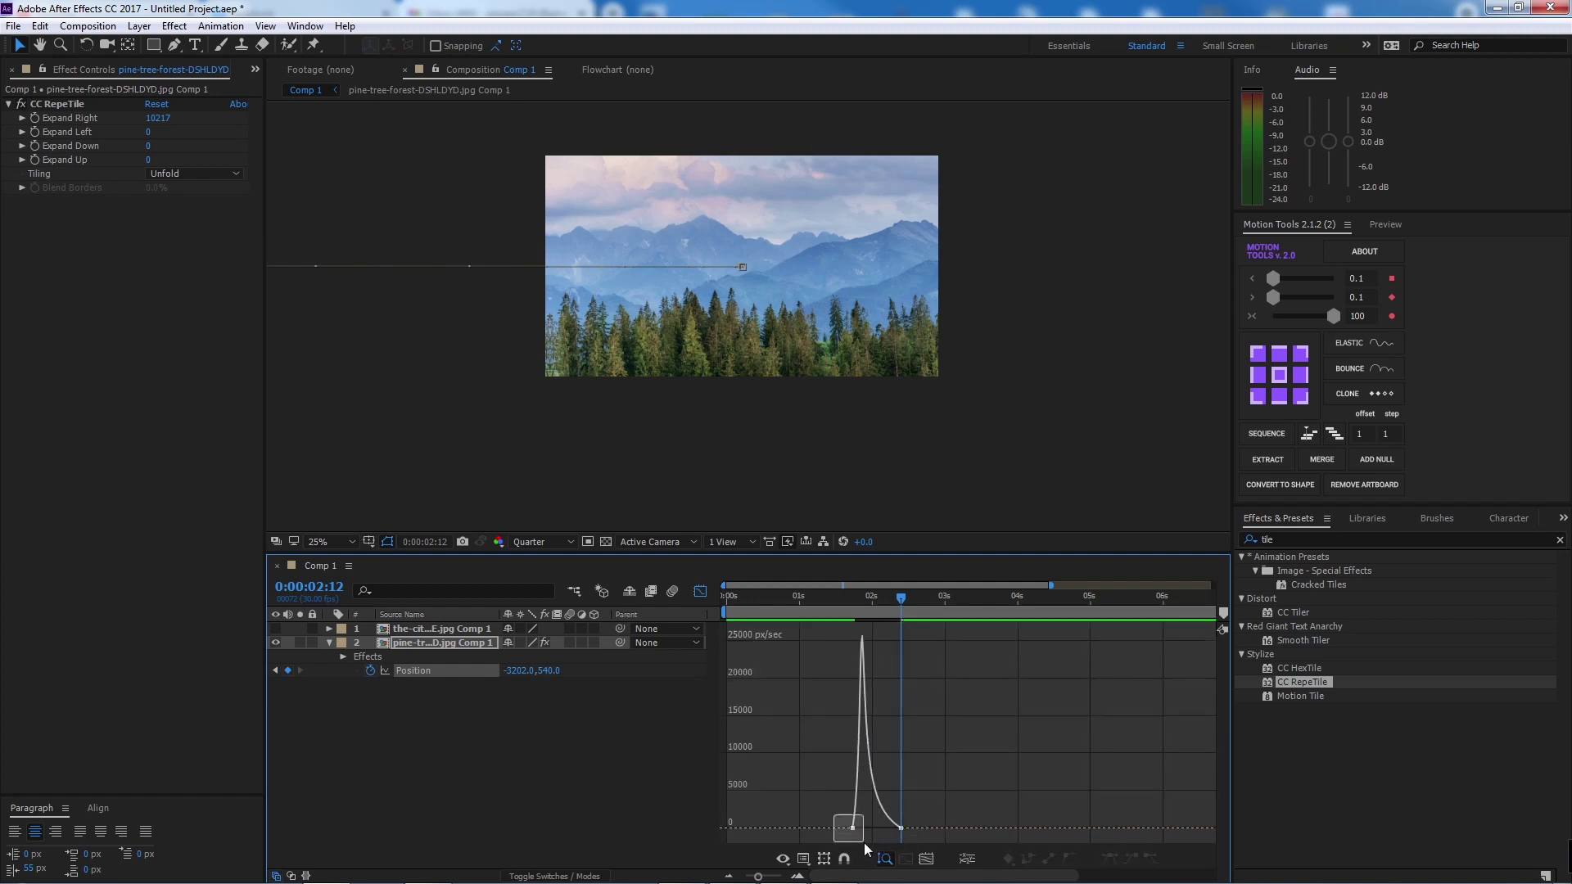
drag(861, 828, 877, 828)
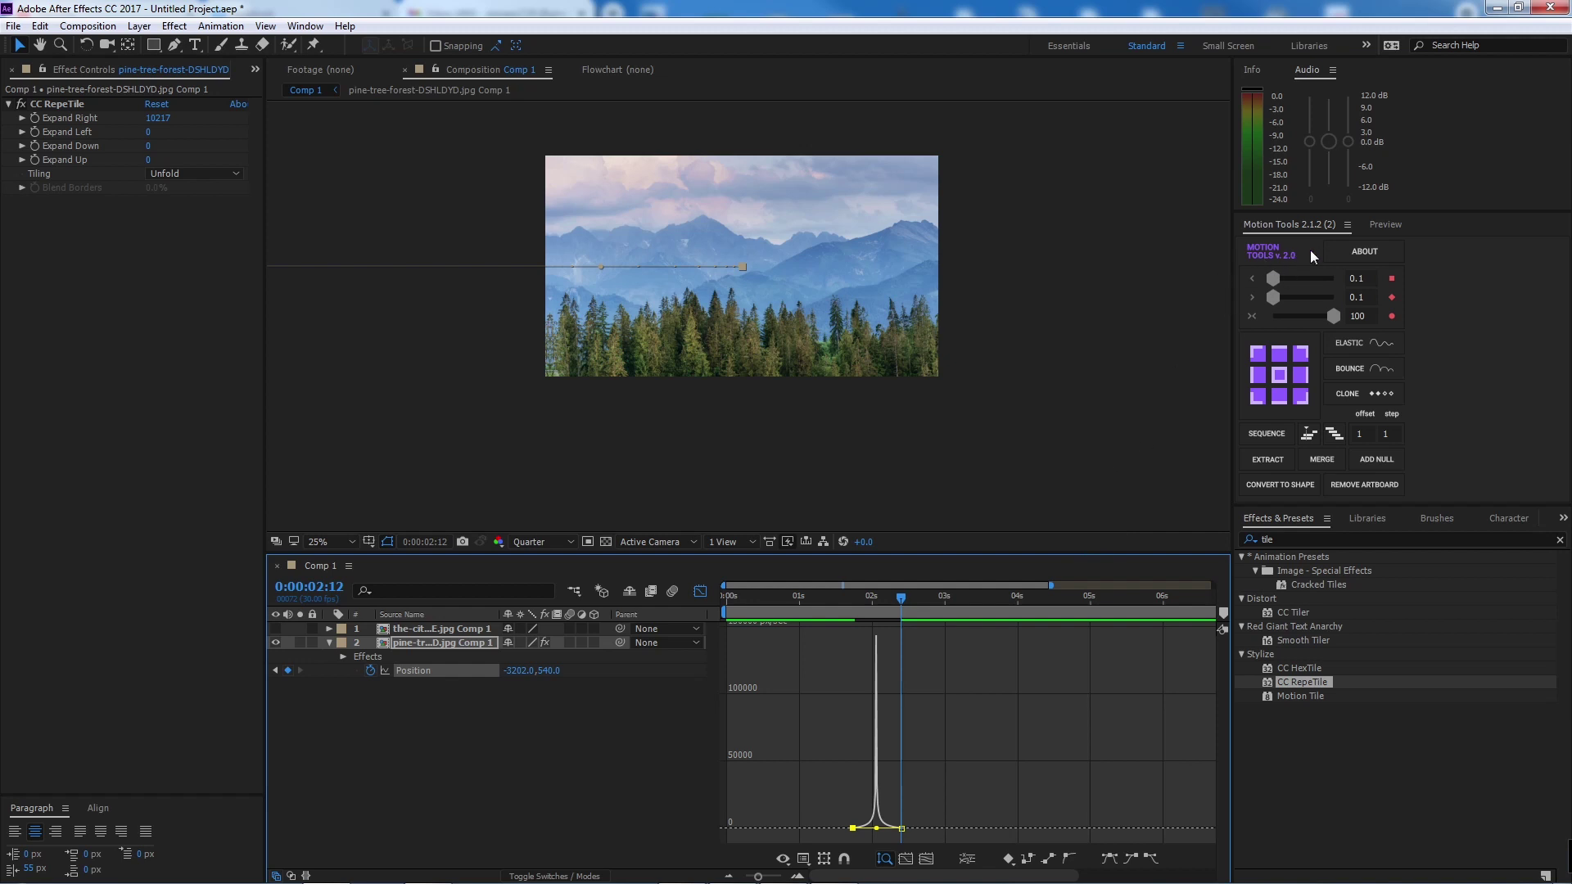
click(846, 597)
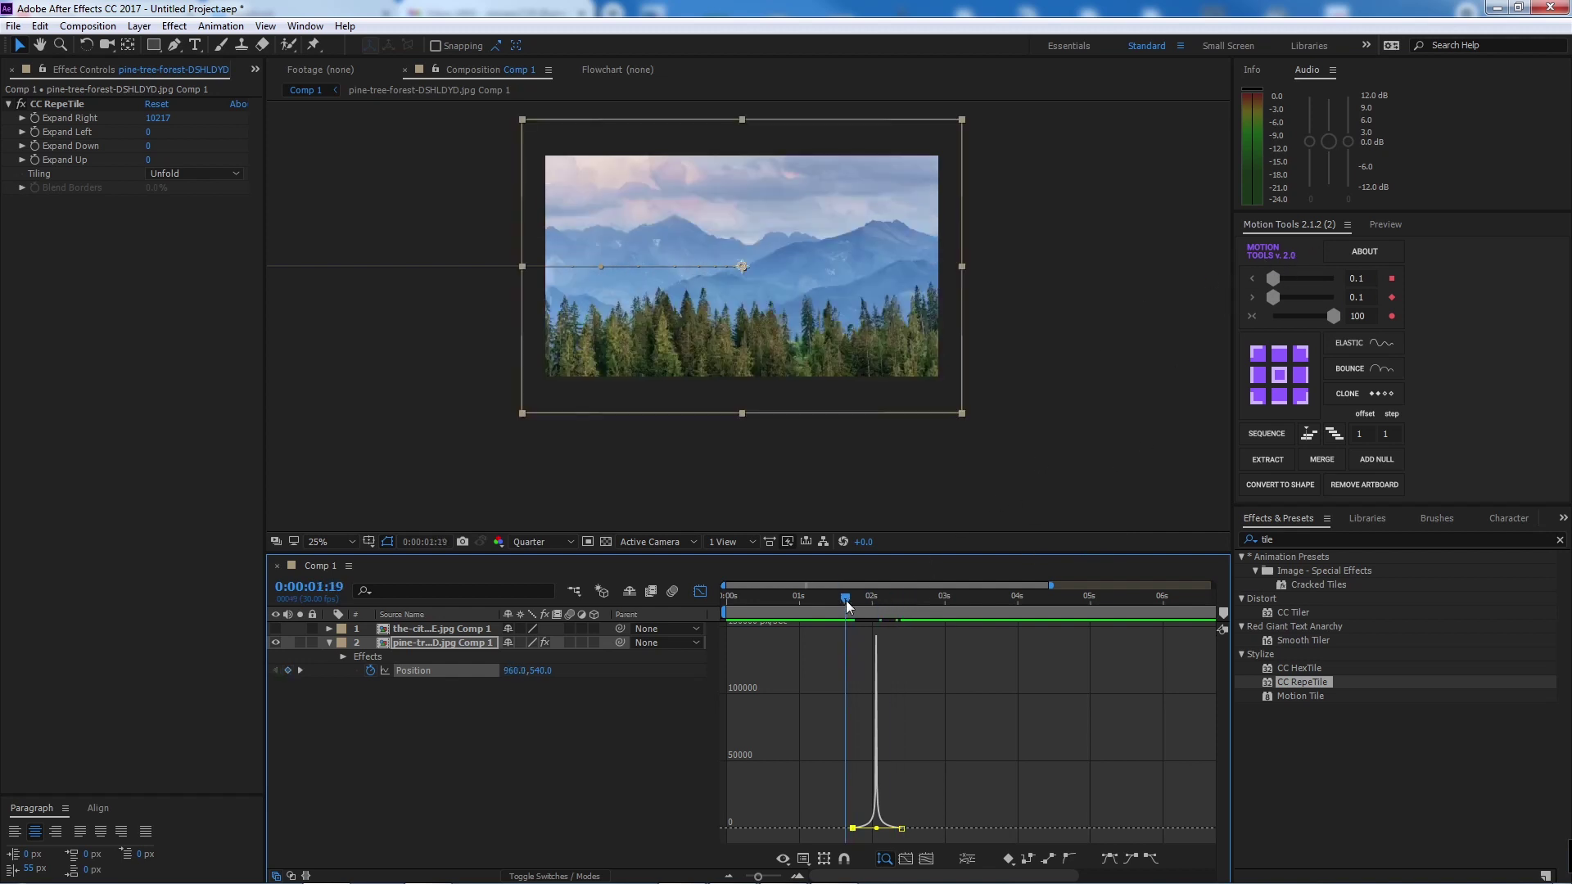
- Preview the eased forest slide from 1:22 in the layer bars view
click(699, 590)
key(space)
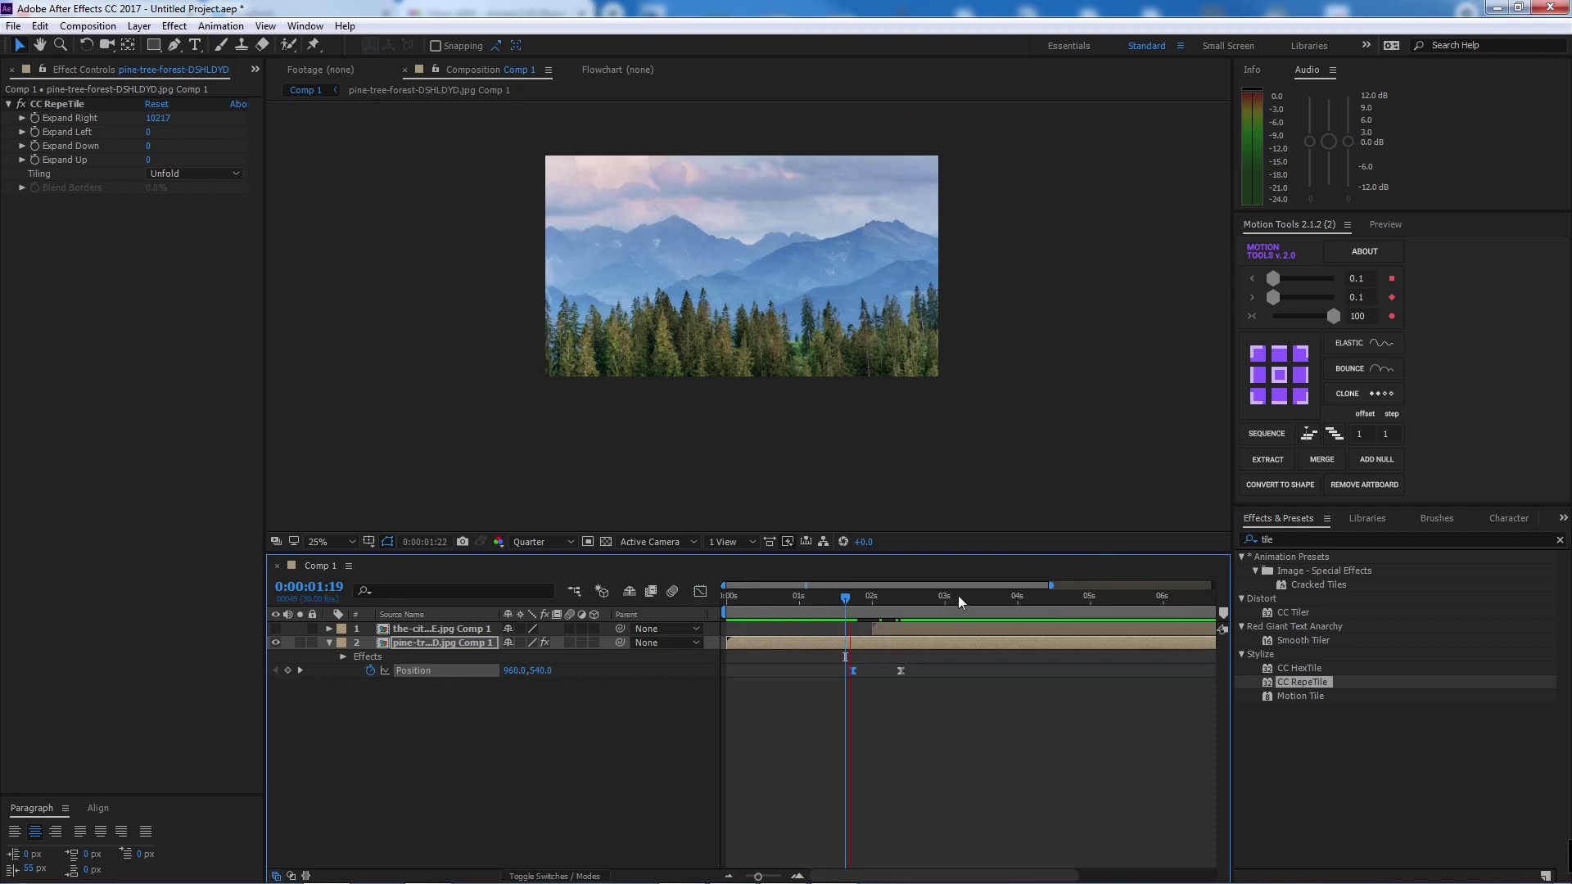
drag(845, 597, 853, 599)
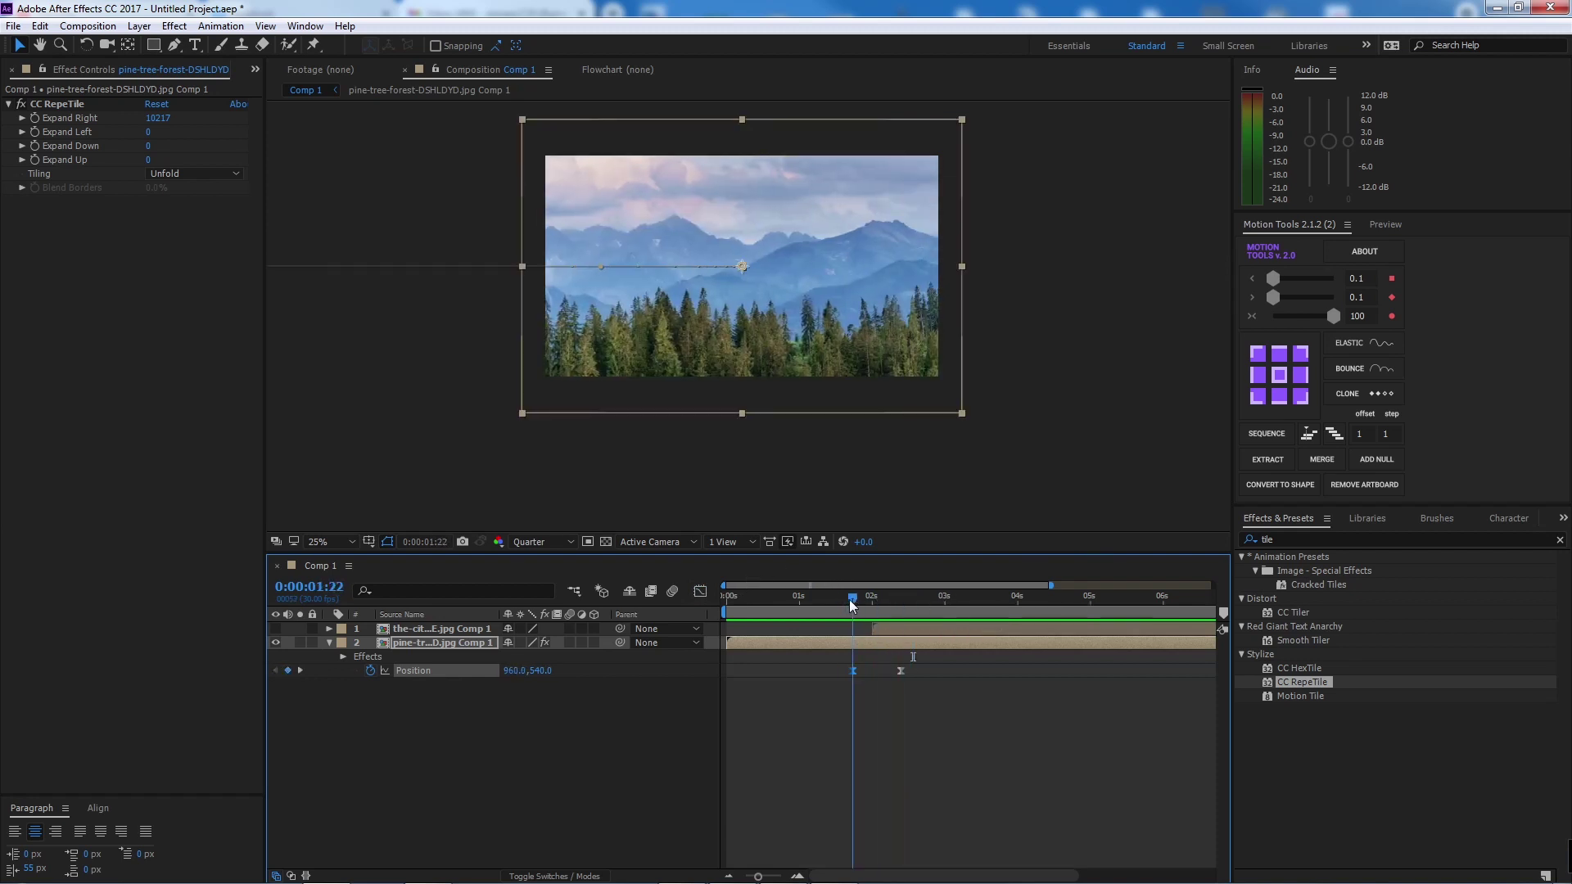
key(space)
key(space)
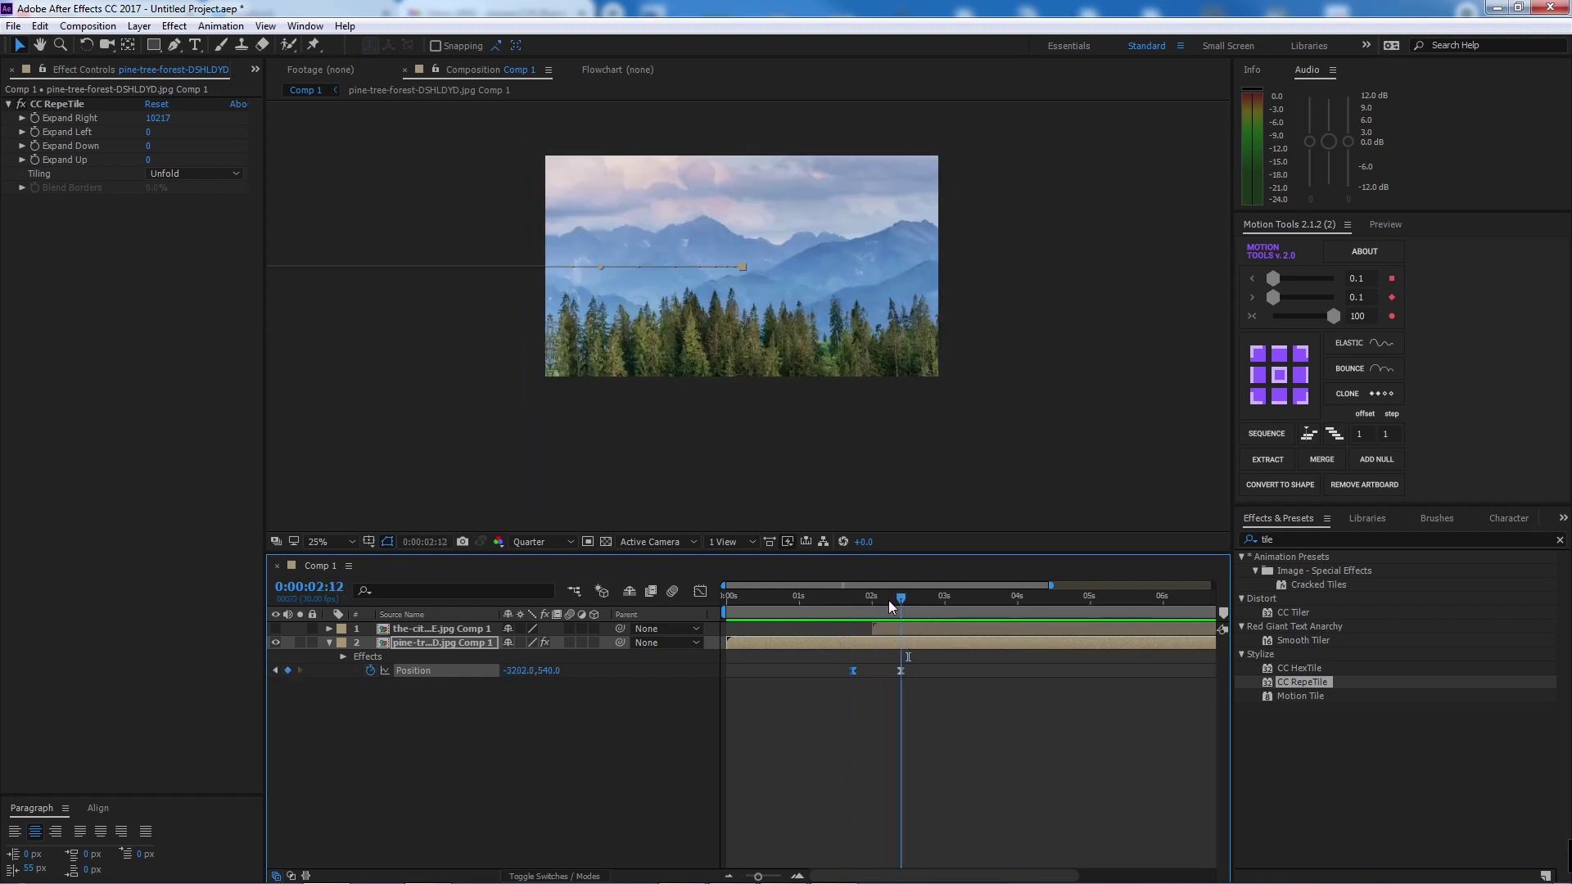
click(879, 627)
drag(895, 600, 853, 595)
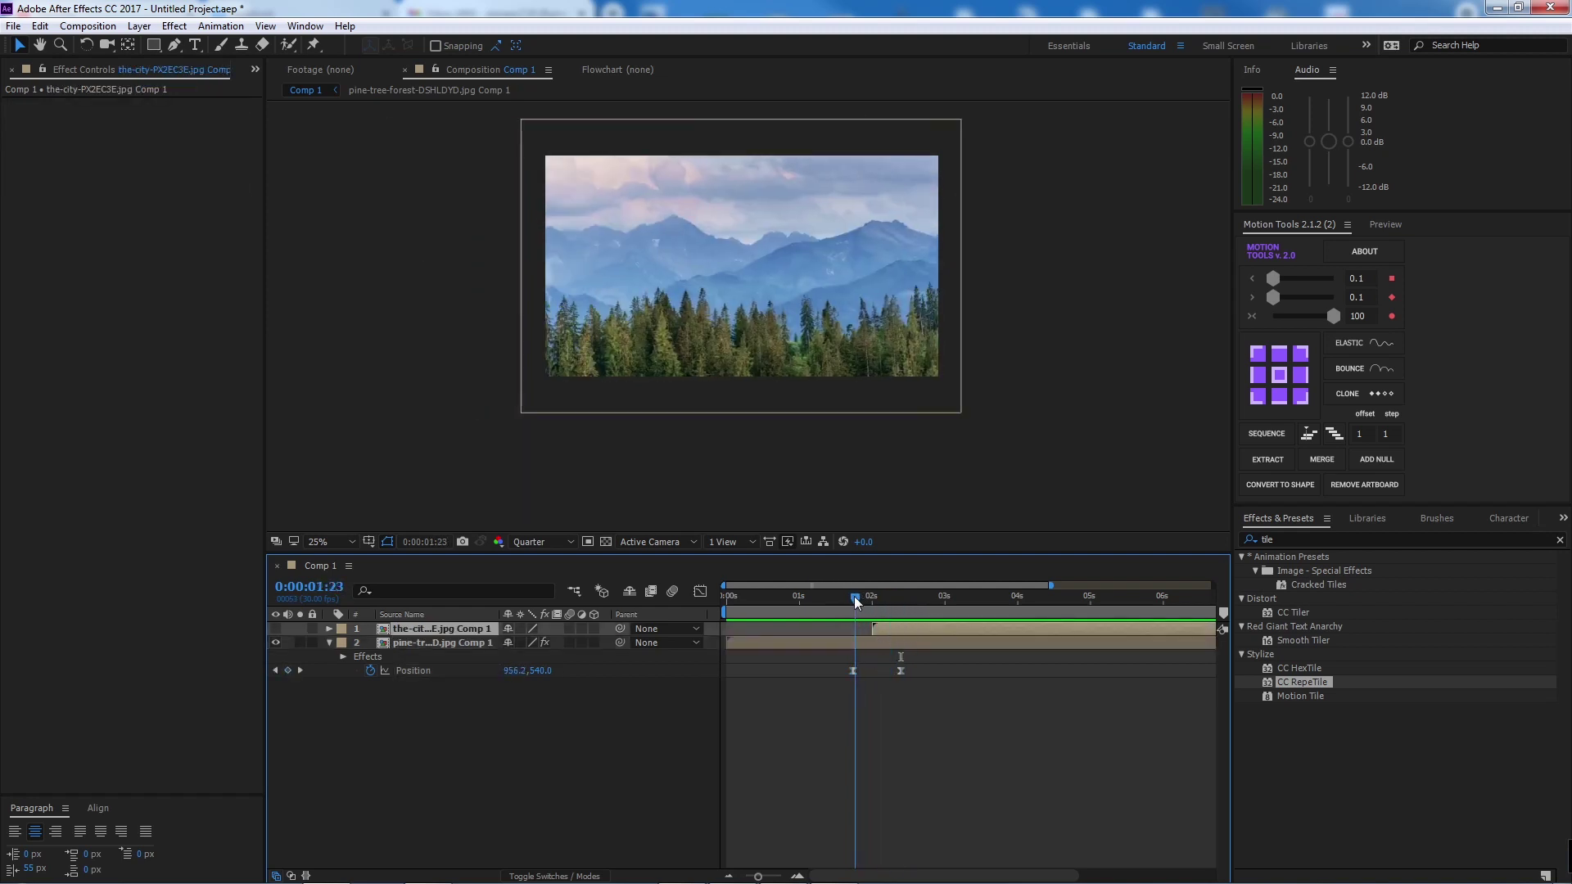
- Step through the transition on the speed graph to 2:00, then return to layer bars
click(919, 642)
click(456, 668)
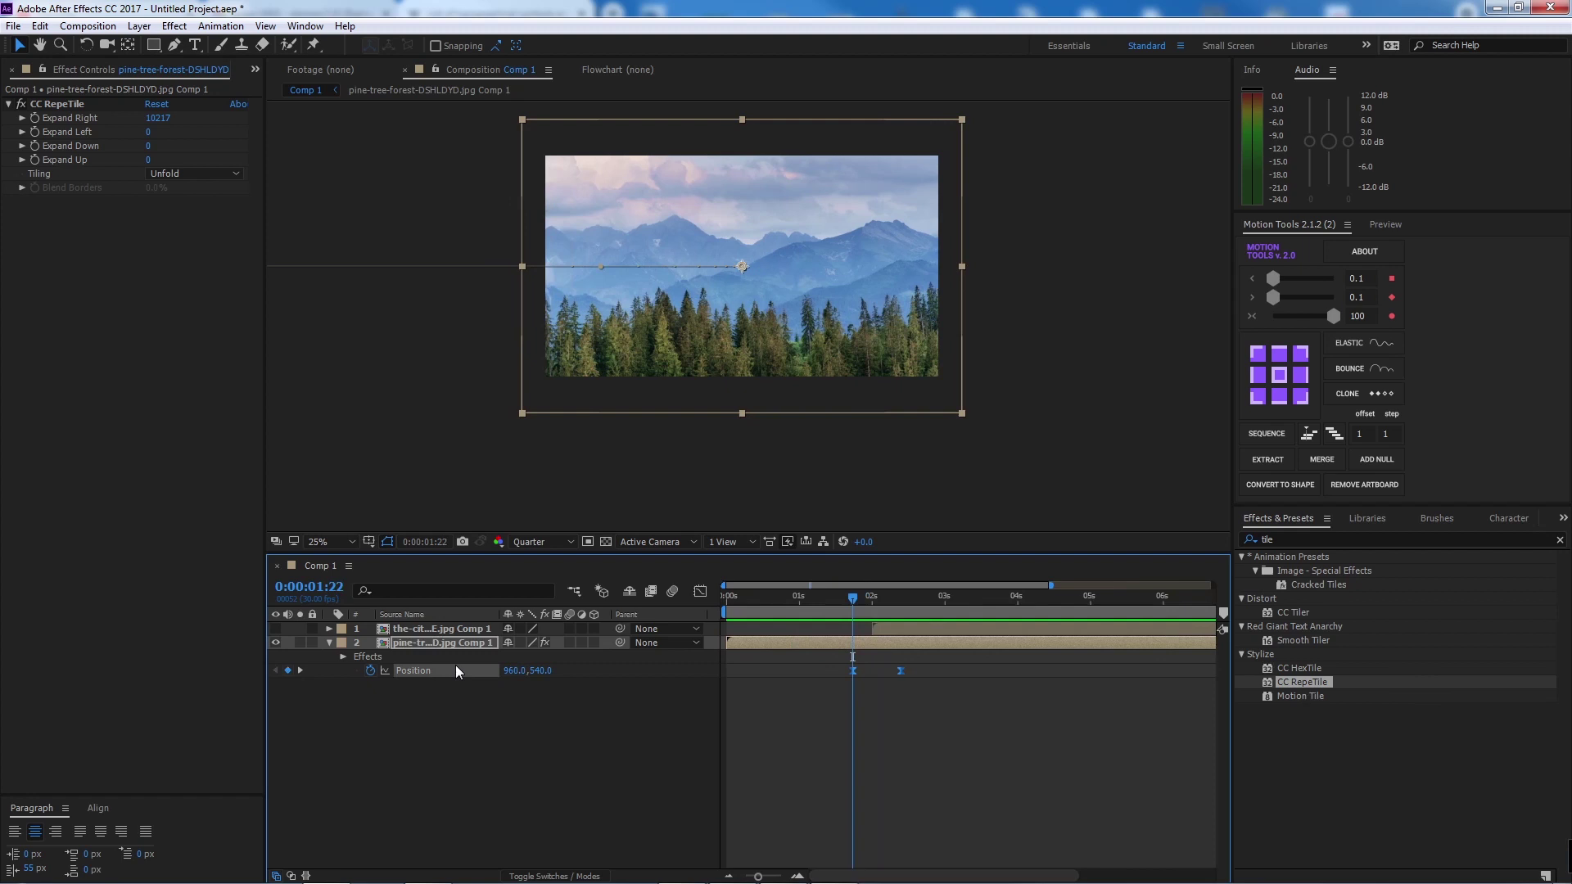
click(700, 590)
drag(851, 592, 874, 597)
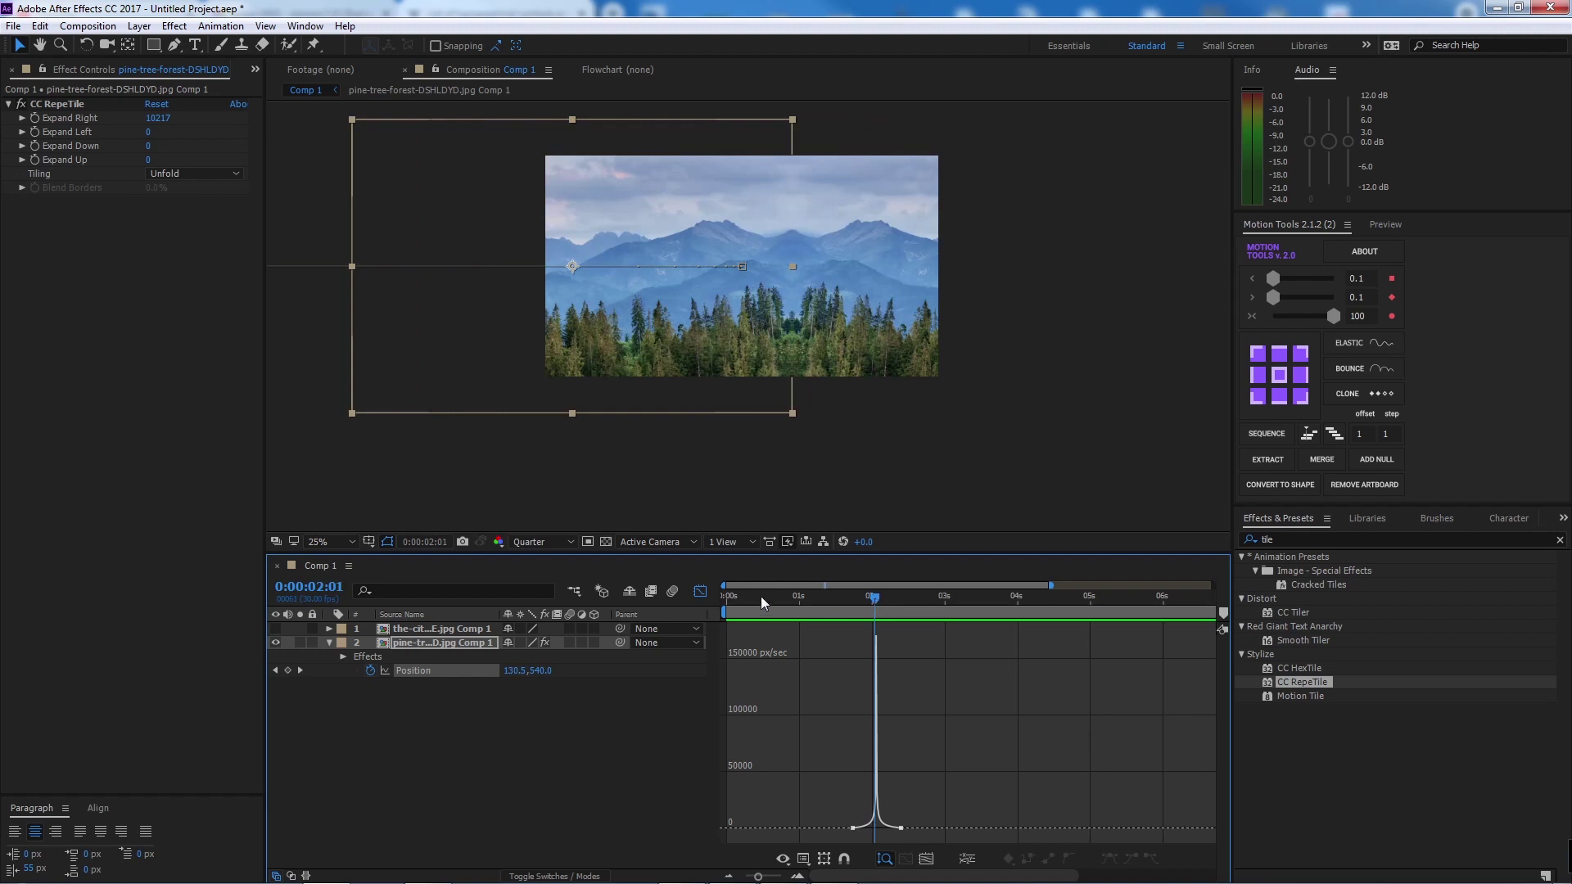
click(871, 597)
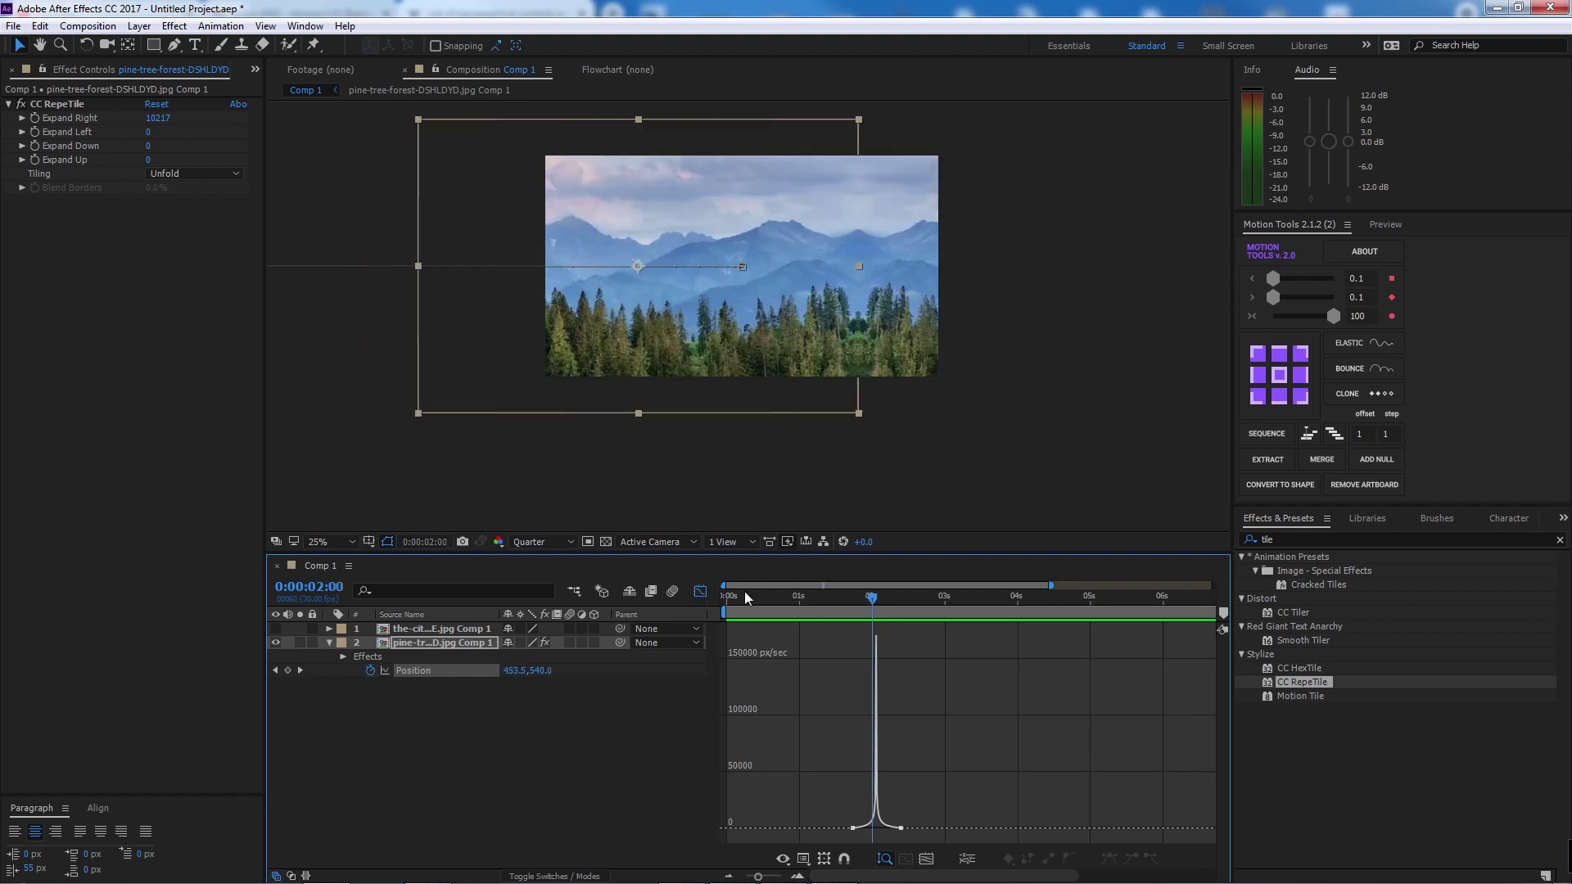
click(701, 590)
click(921, 643)
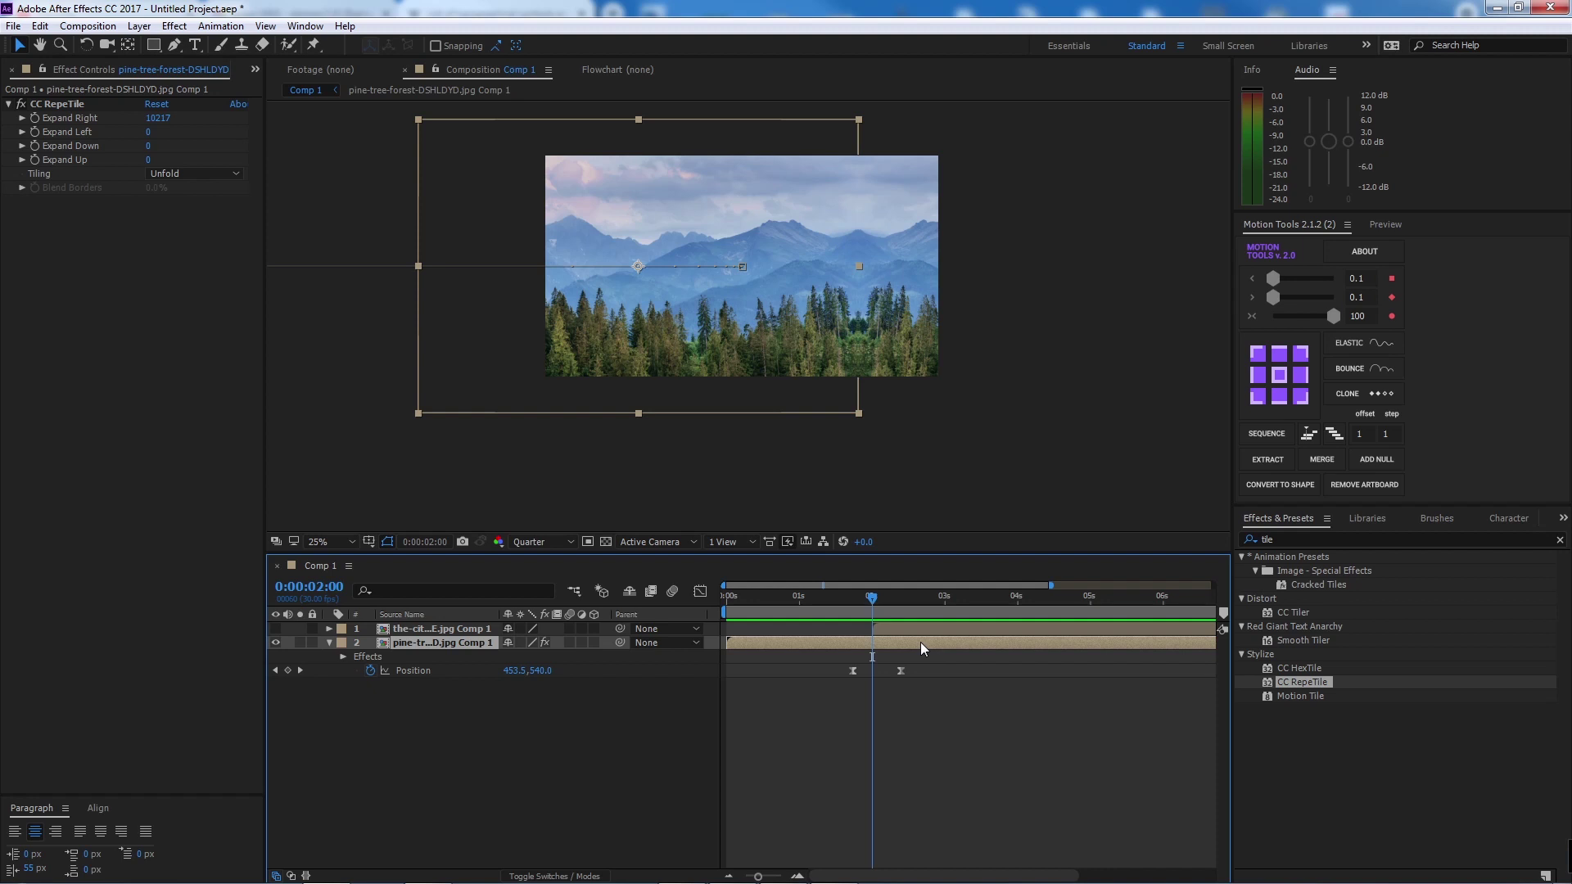
- Trim the forest layer to end at 0:00:02:00 with Alt+]
key(alt+])
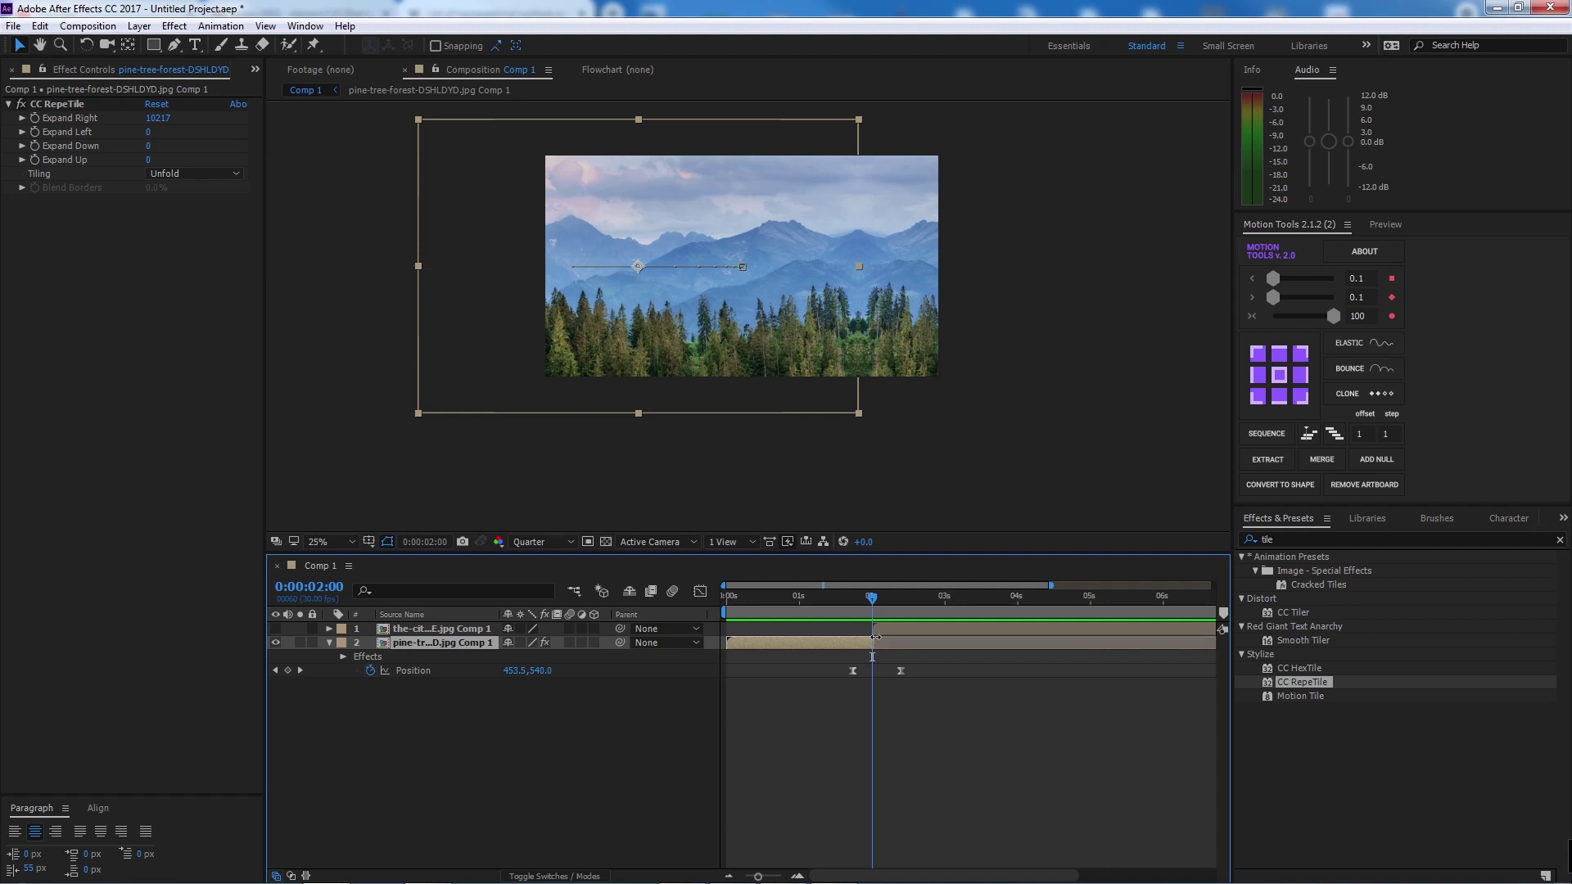
mouse_move(870, 602)
mouse_down()
mouse_move(846, 596)
mouse_move(884, 597)
mouse_move(871, 597)
mouse_up()
click(893, 628)
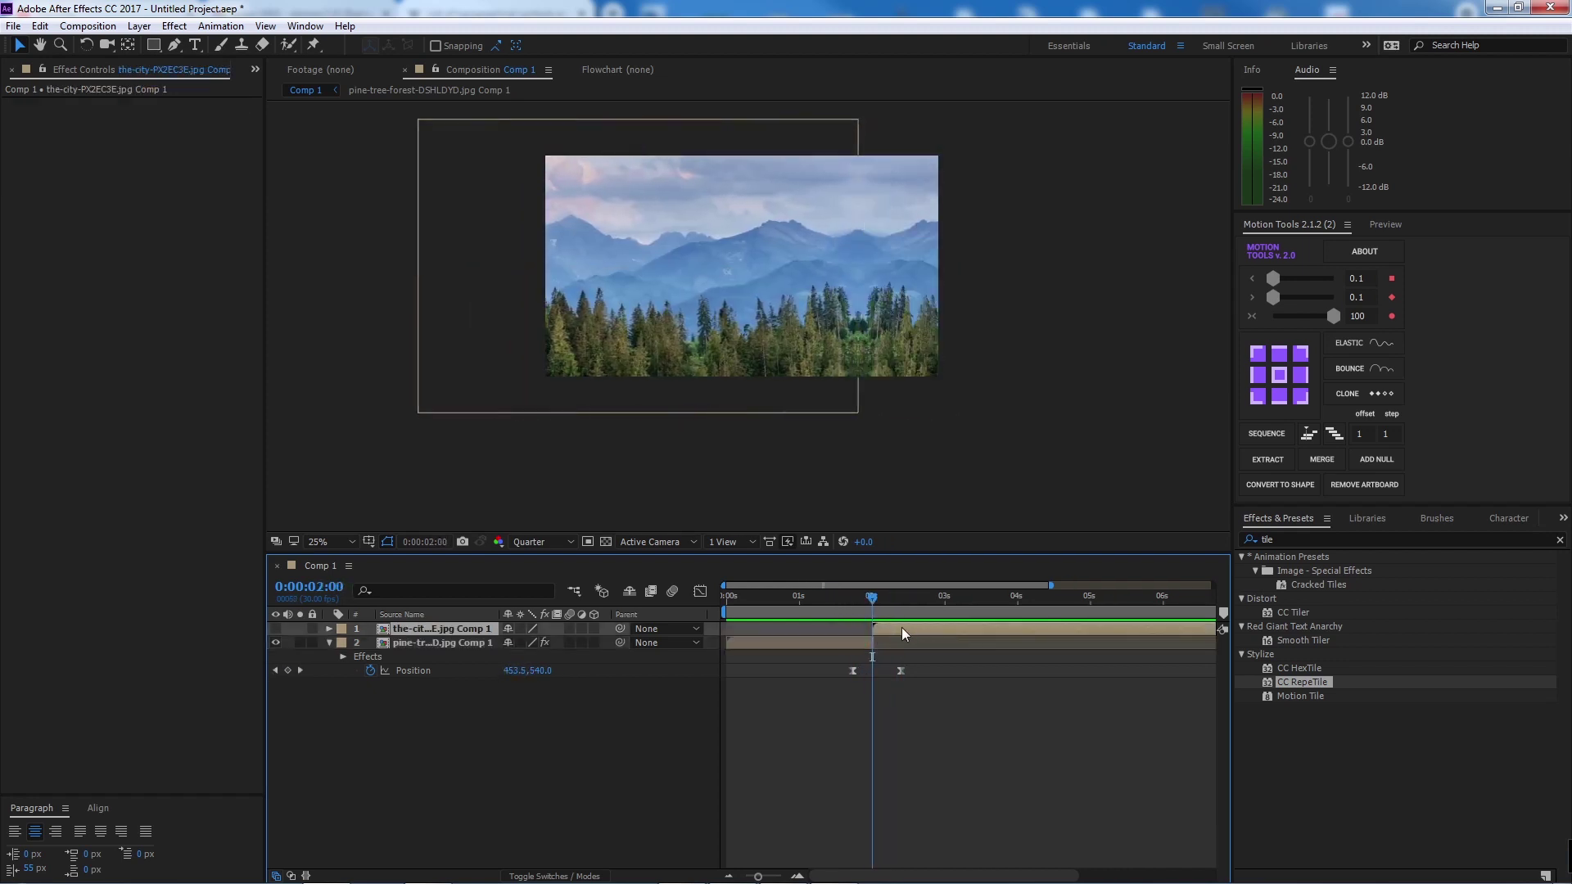
- Add a Position keyframe (960,540) to the city layer at 0:00:01:22
drag(871, 595, 912, 625)
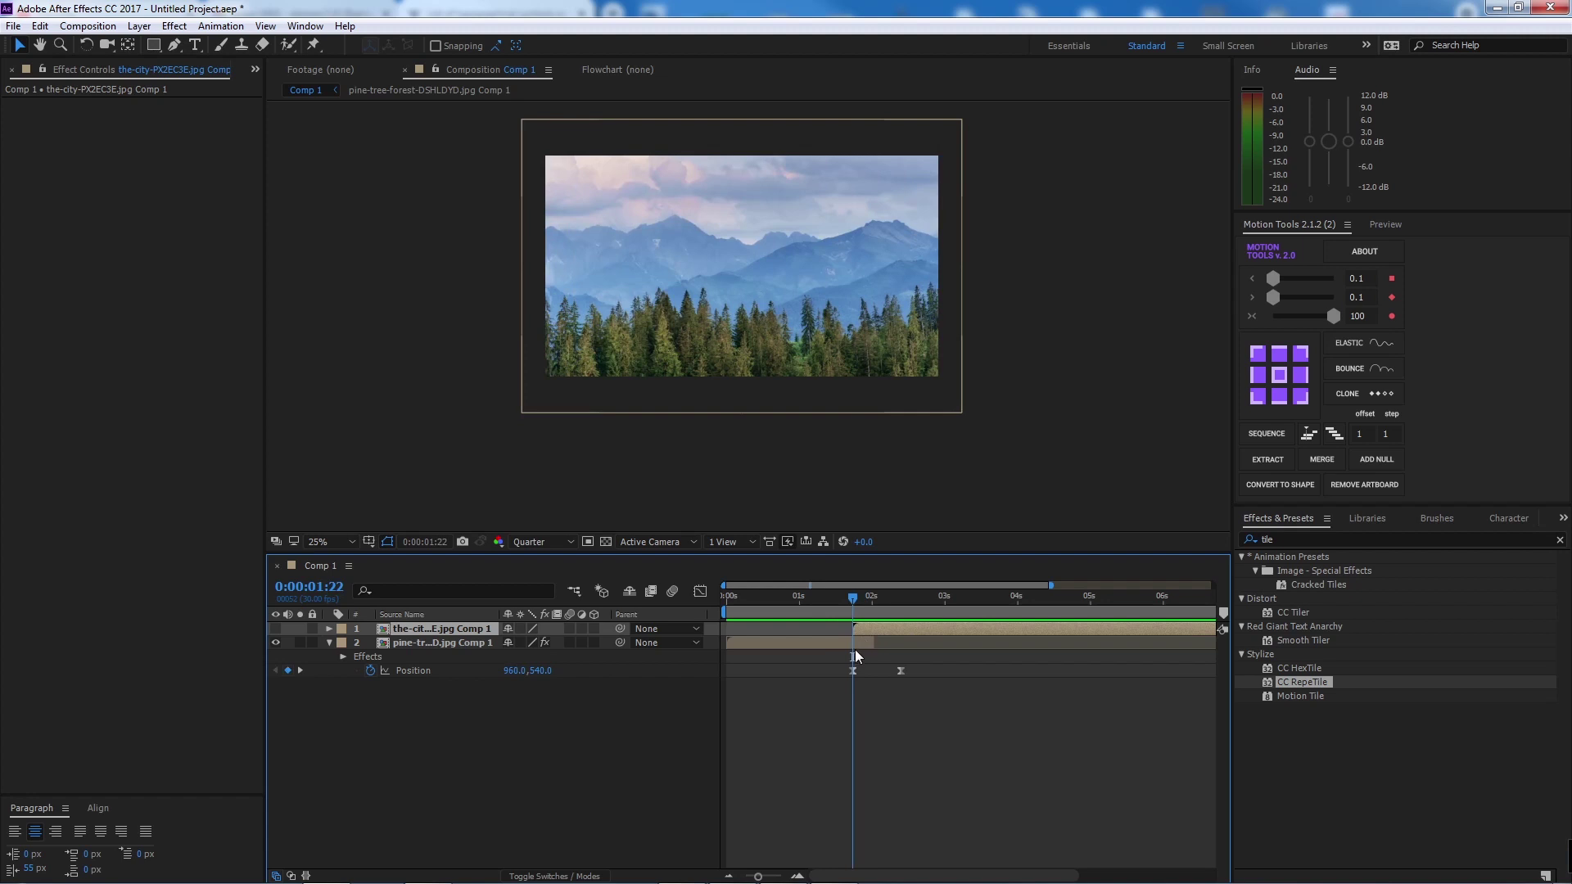
click(864, 642)
click(881, 626)
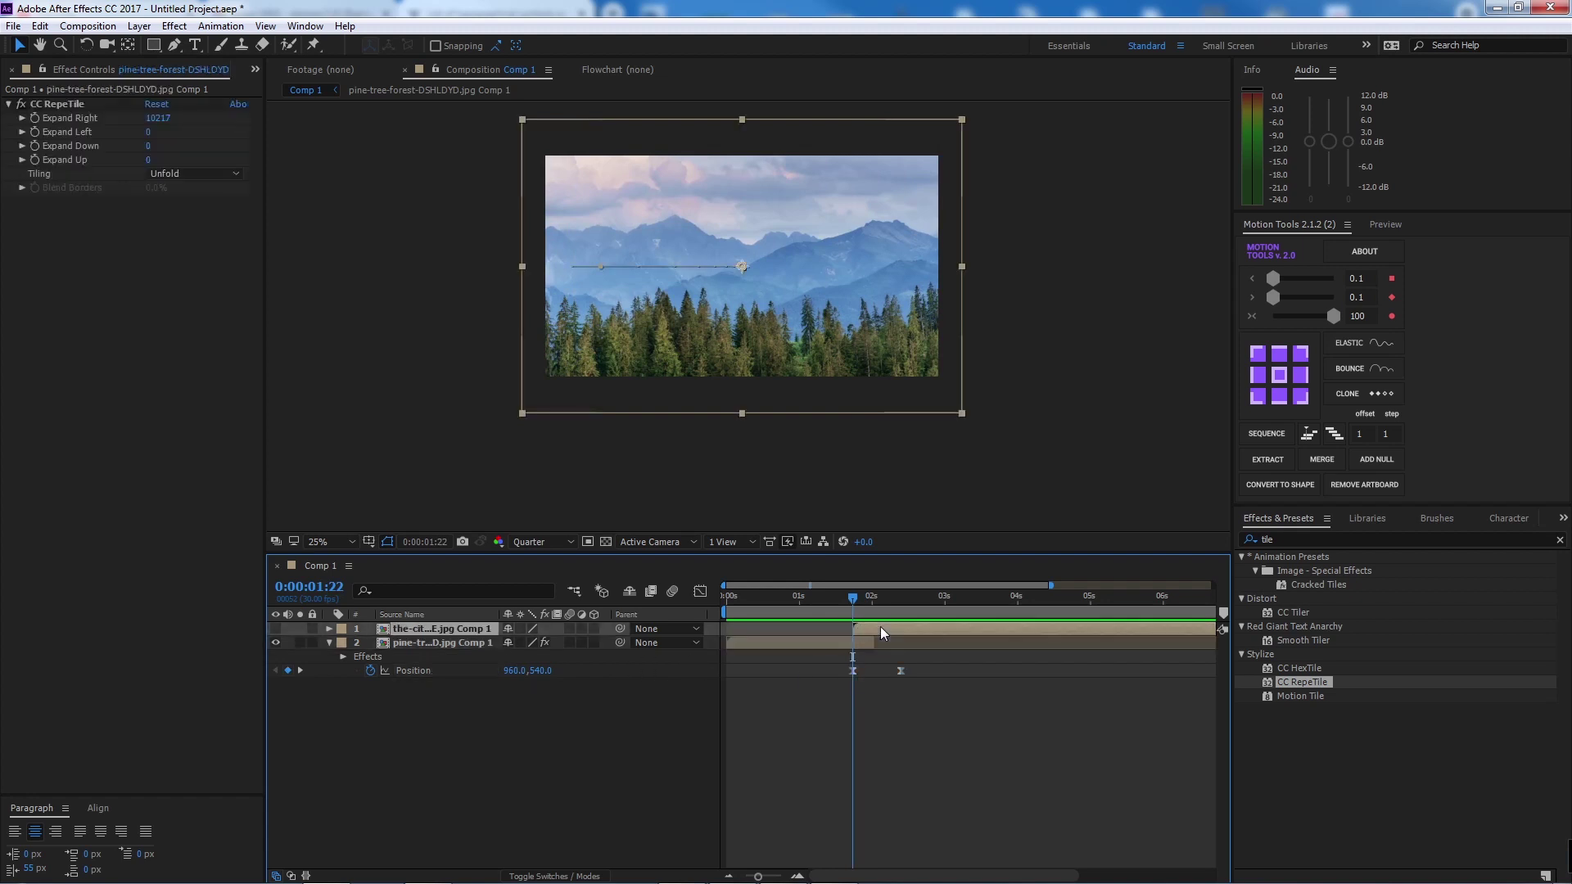
key(p)
click(371, 643)
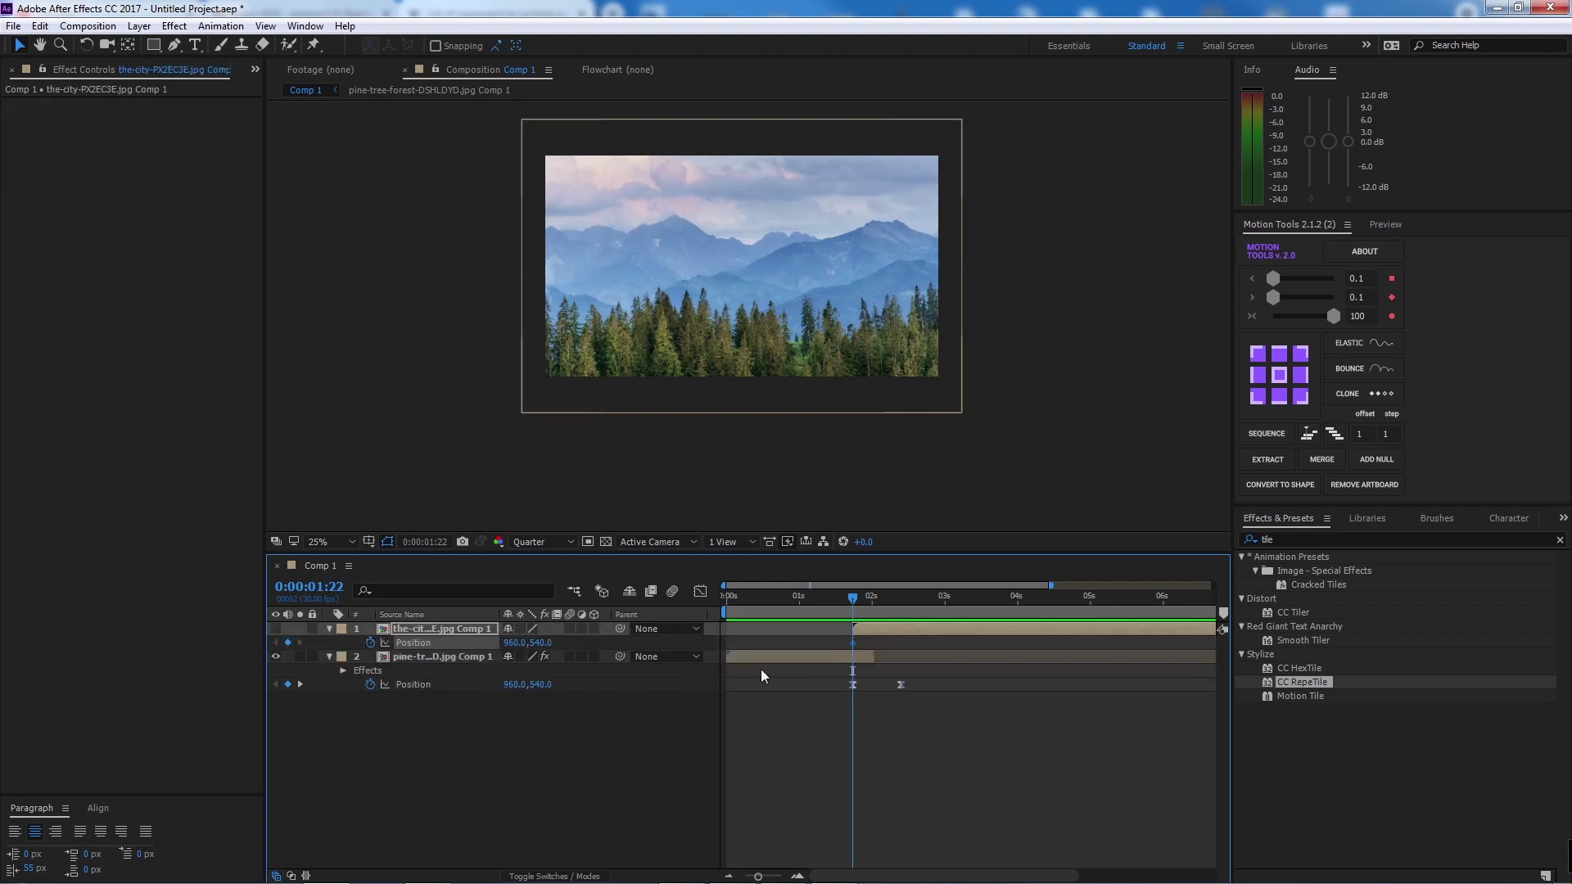
- Add a second city Position keyframe at 2:12 with X set to 960
mouse_move(858, 599)
mouse_down()
mouse_move(901, 605)
mouse_move(860, 611)
mouse_up()
click(287, 642)
click(887, 643)
click(853, 643)
click(519, 644)
text(1170)
key(Return)
drag(532, 643, 836, 672)
- Unhide the city layer, sliding in from 4838,540, and review it at 2:12
click(276, 629)
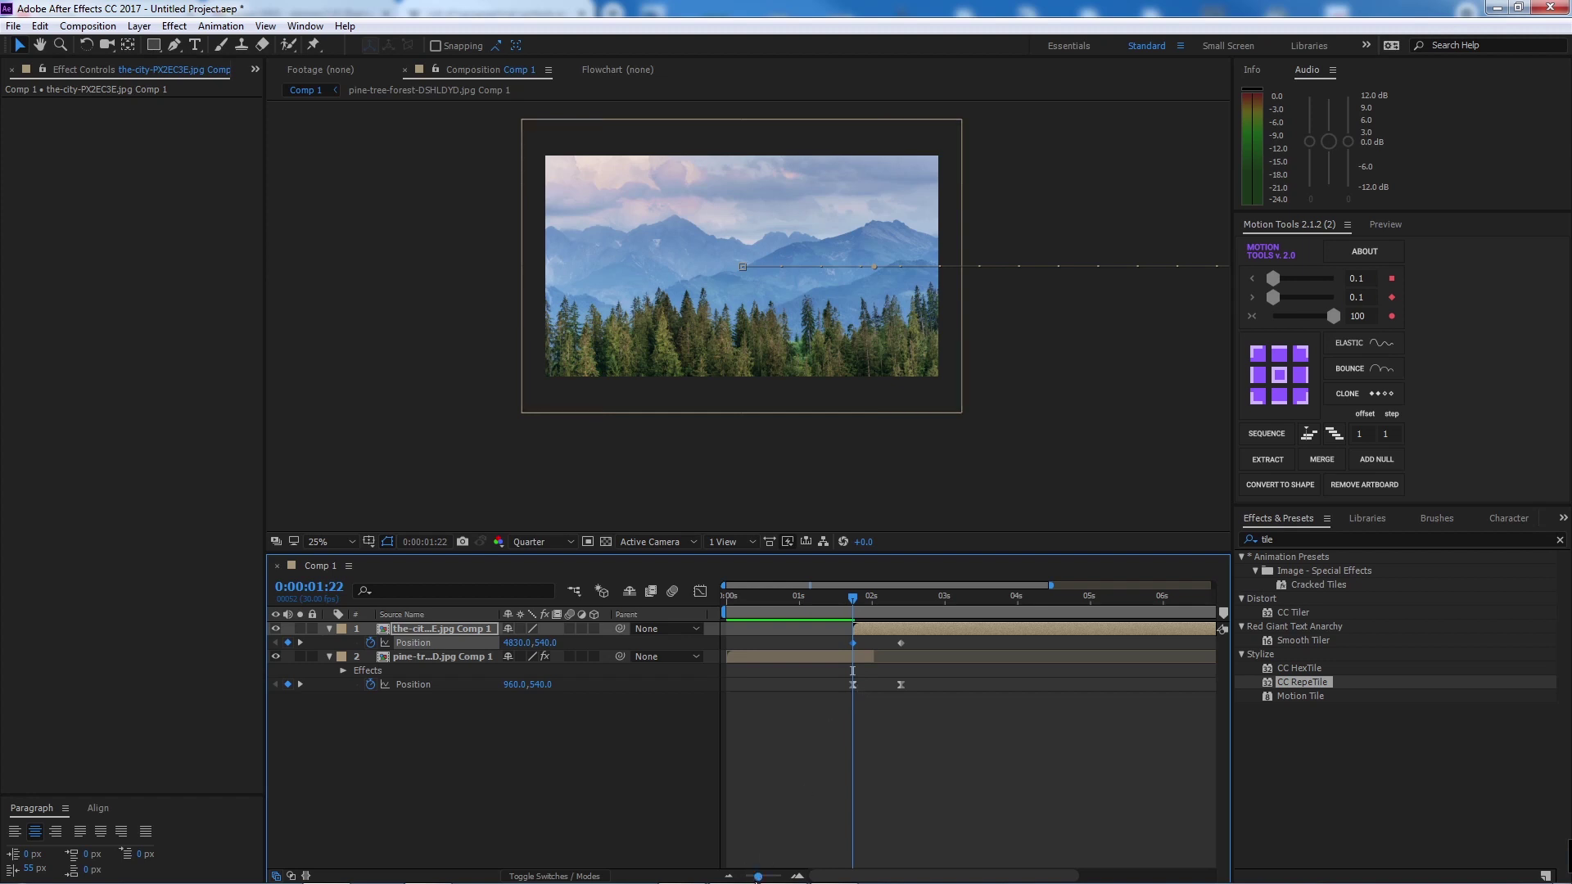
click(802, 781)
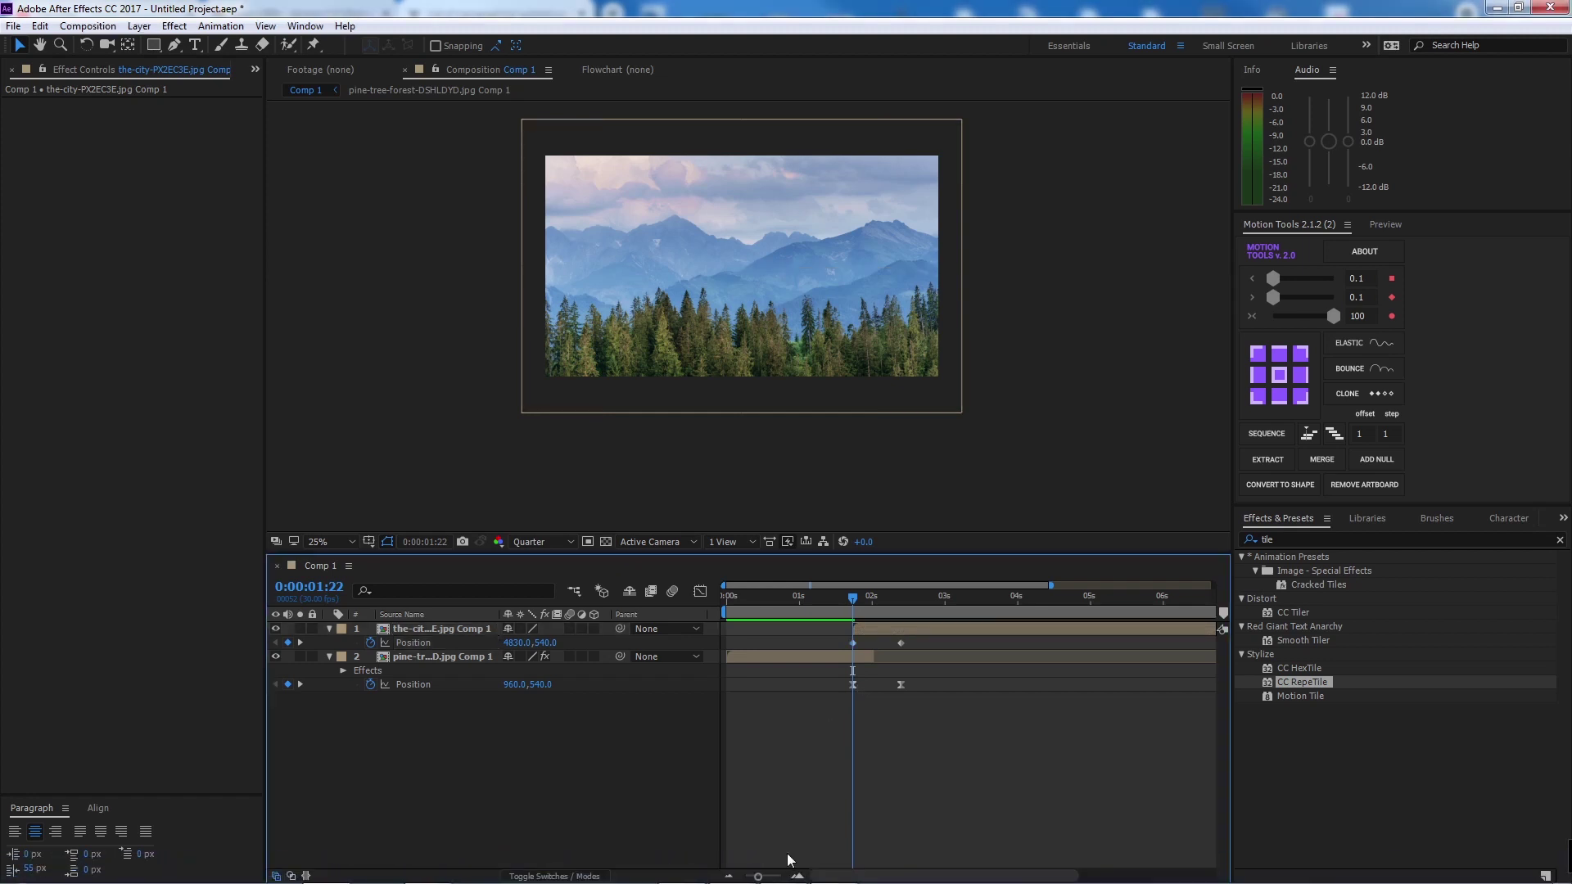
drag(758, 878, 749, 877)
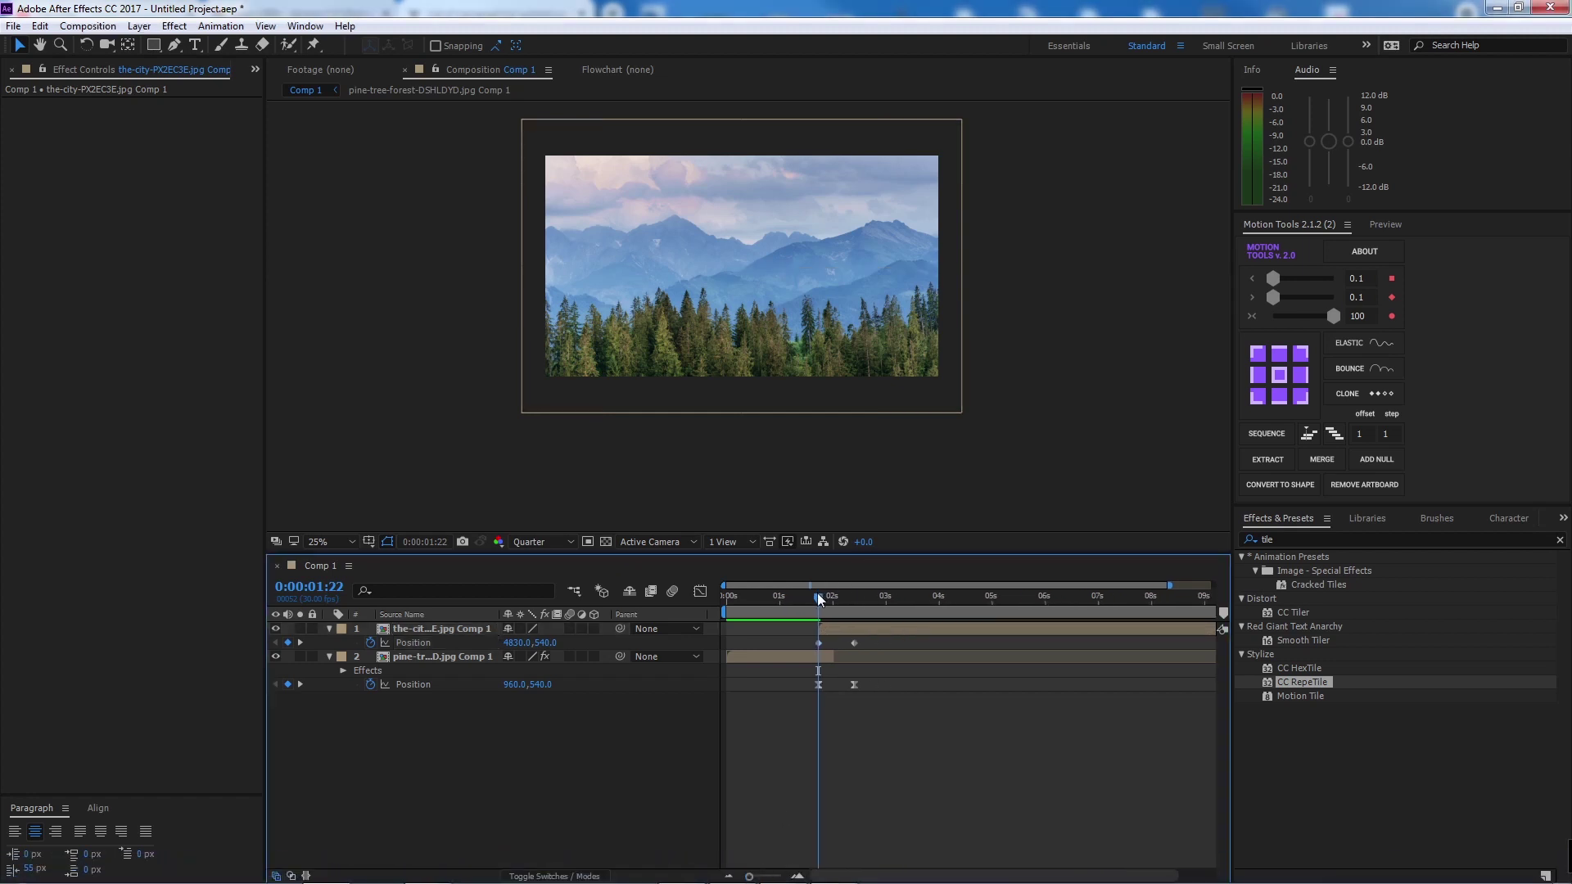
mouse_move(821, 602)
mouse_down()
mouse_move(869, 604)
mouse_move(832, 603)
mouse_up()
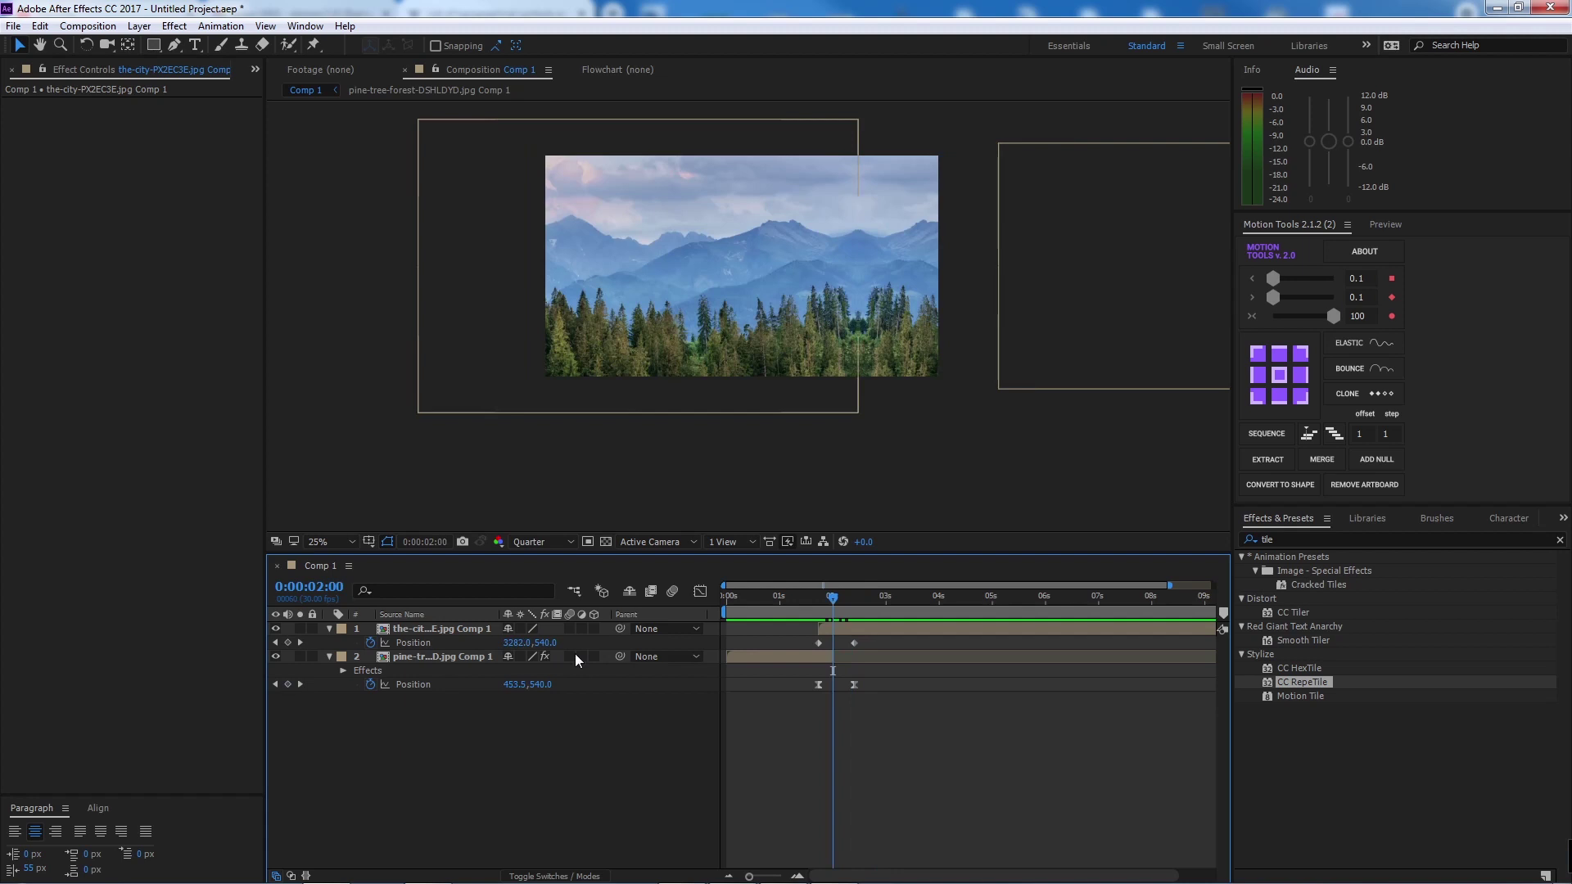
click(456, 663)
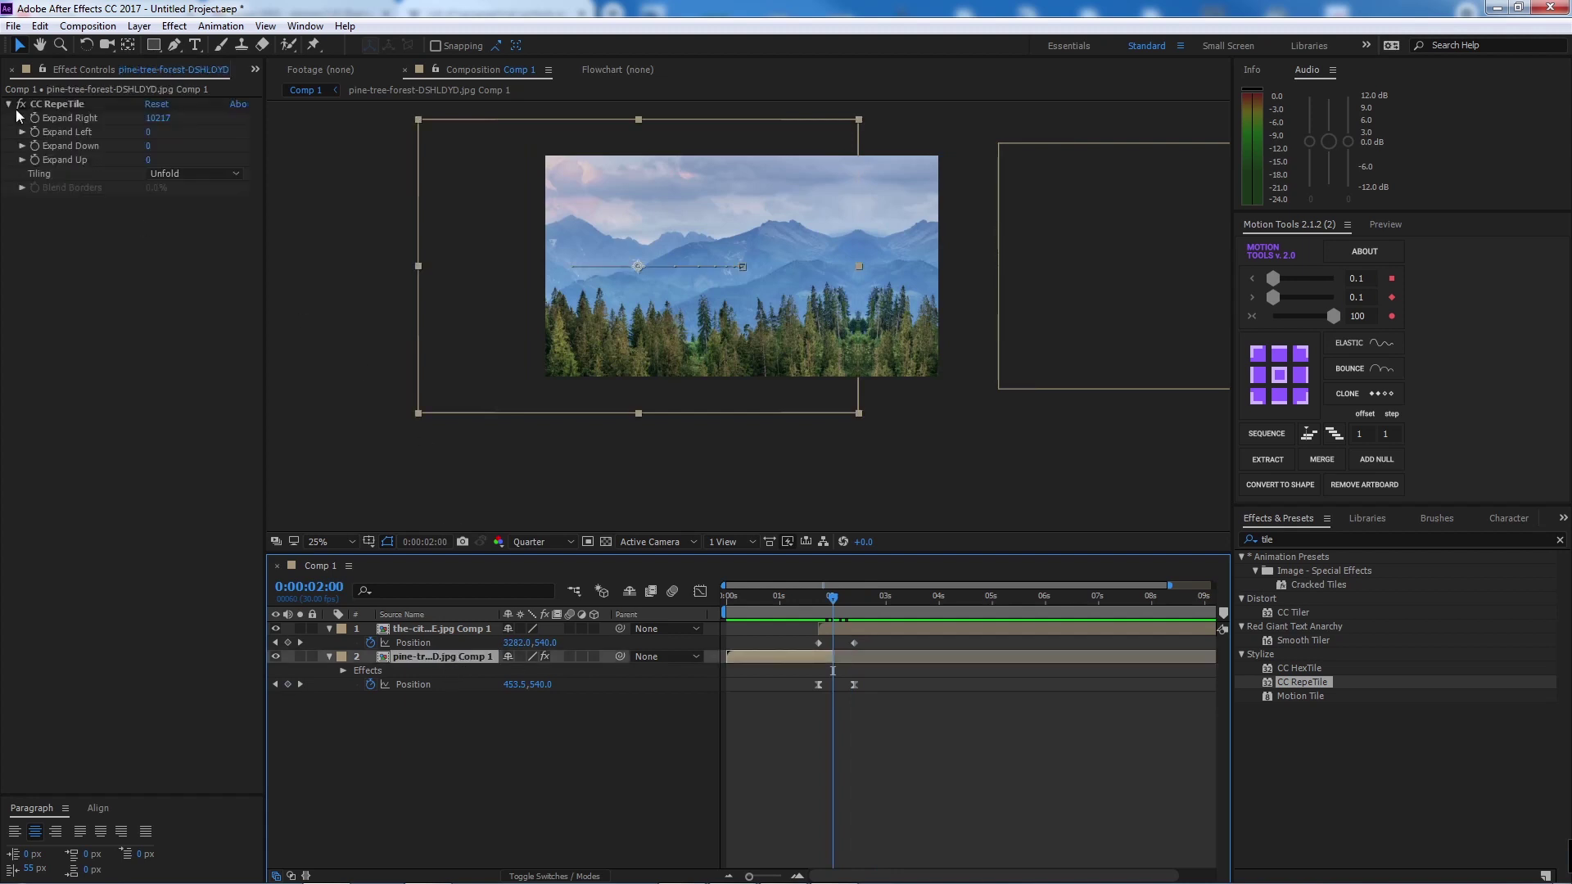
- Paste CC RepeTile onto the city layer, reset it, and set Expand Left to 15220
click(59, 105)
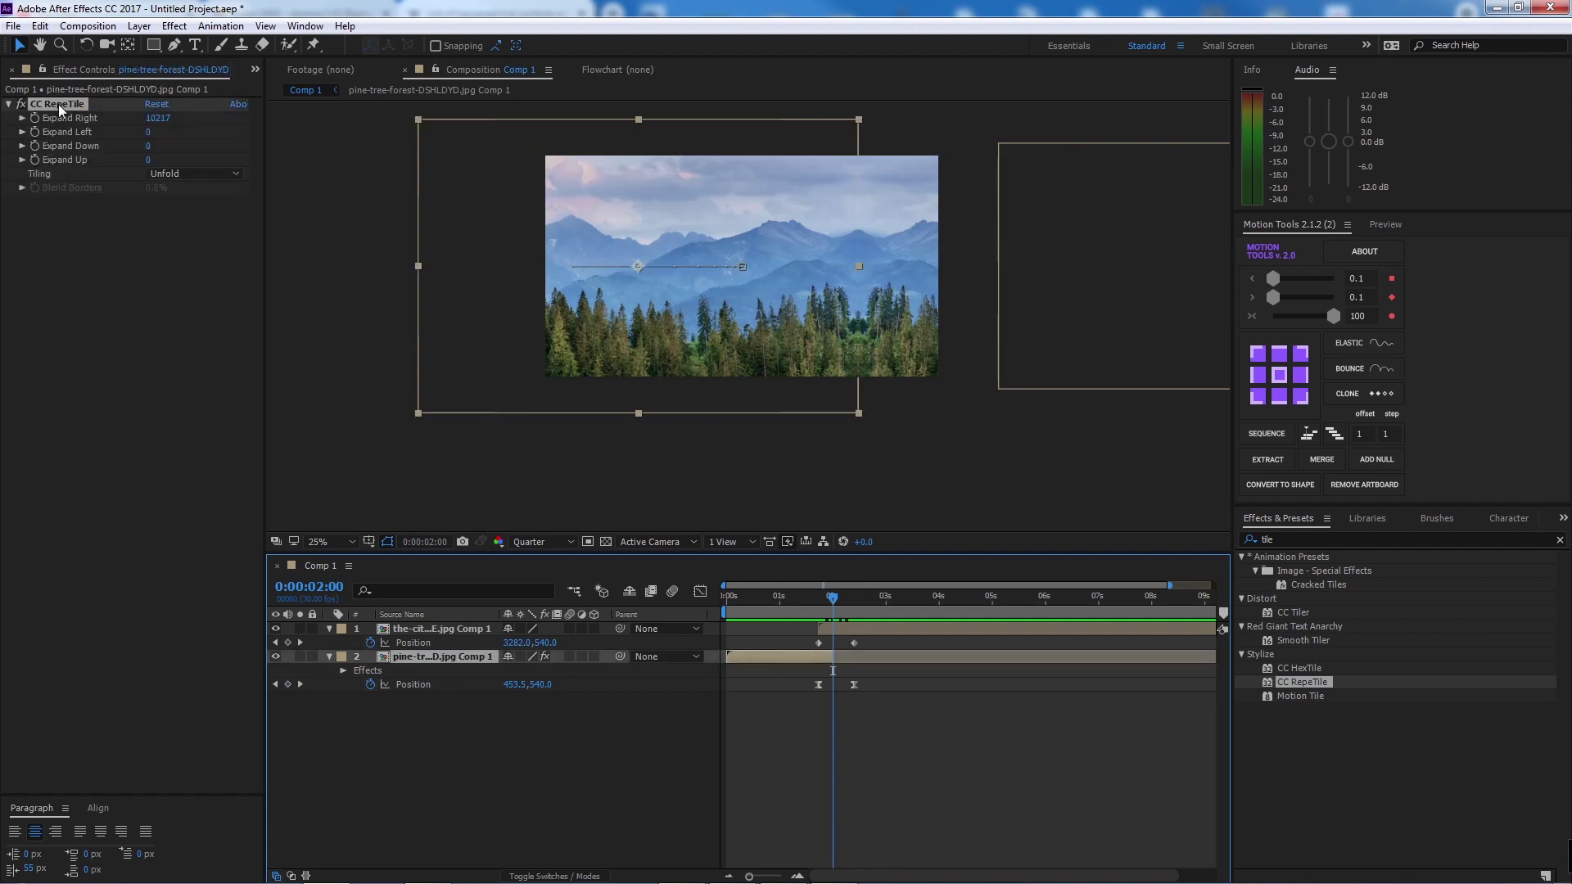
click(886, 635)
key(ctrl+v)
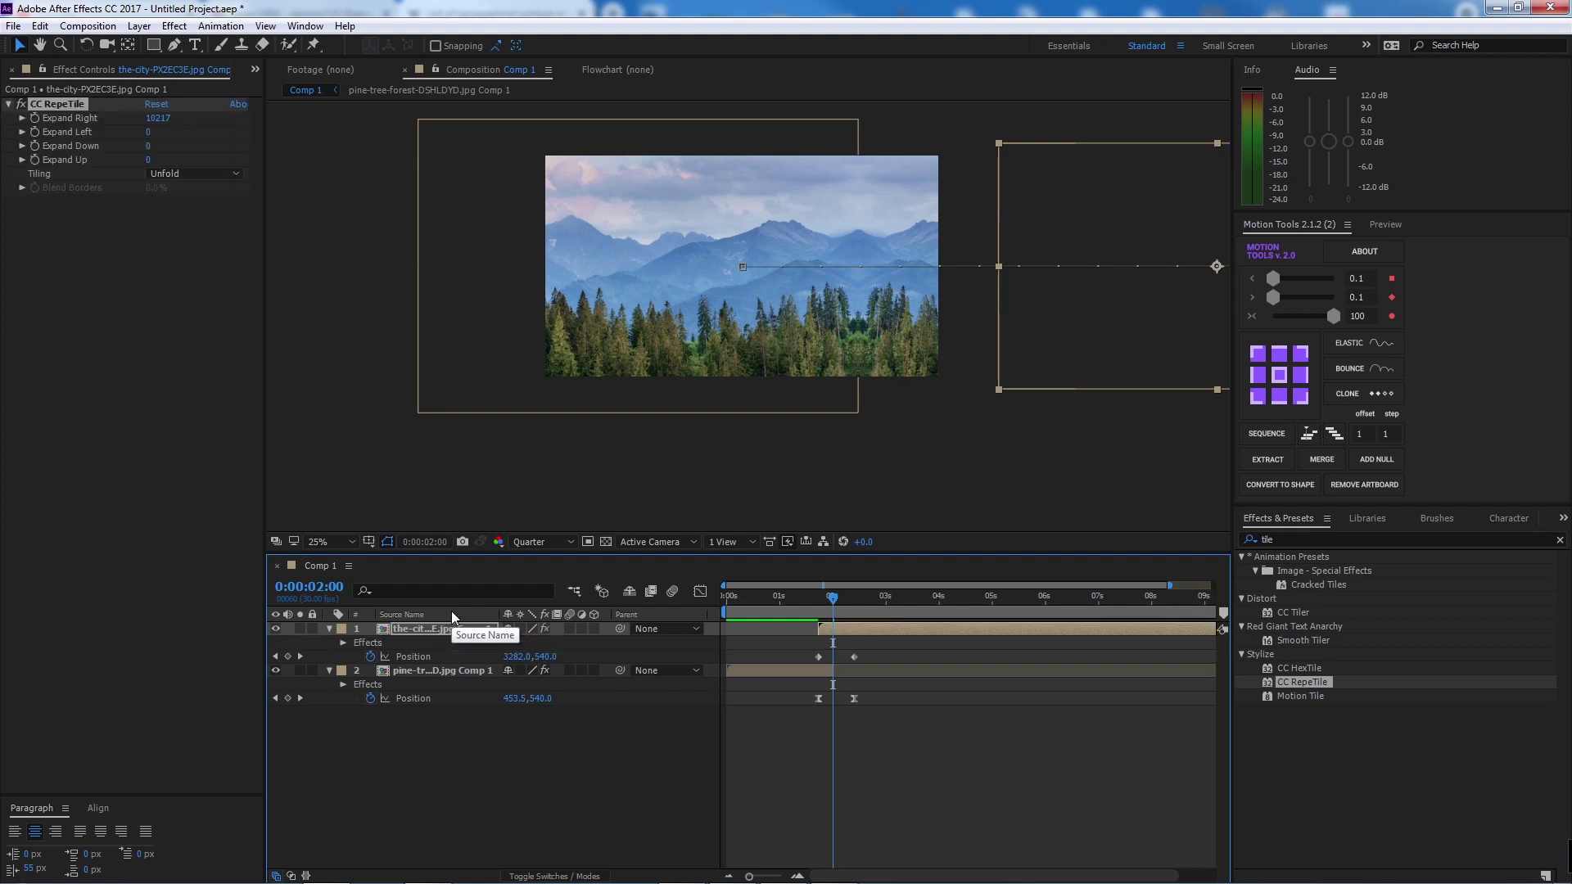
click(157, 104)
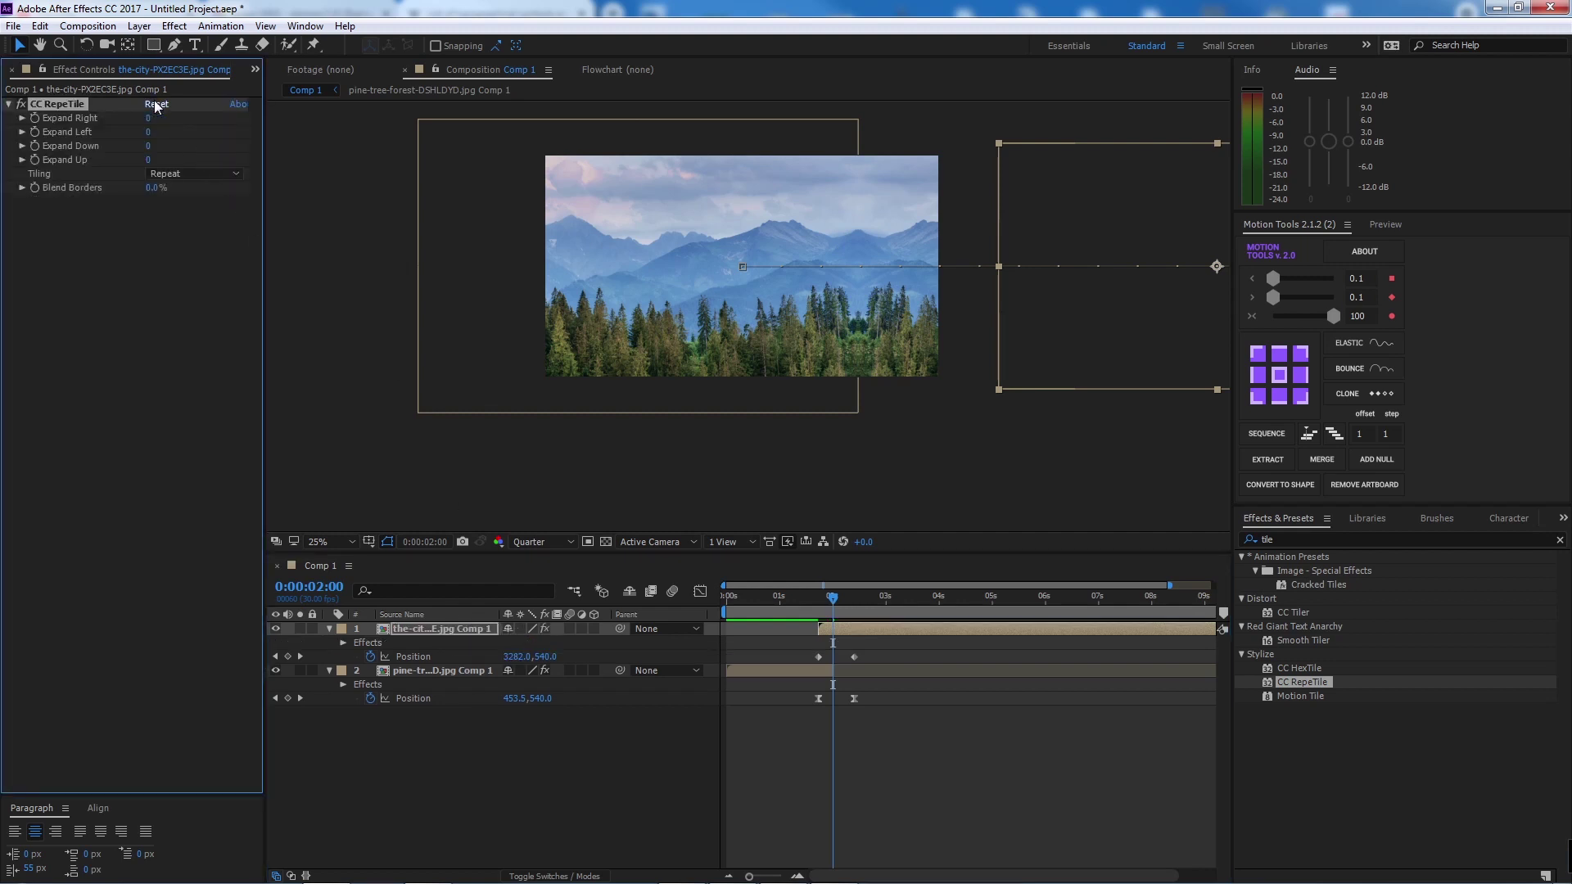
drag(149, 133, 432, 151)
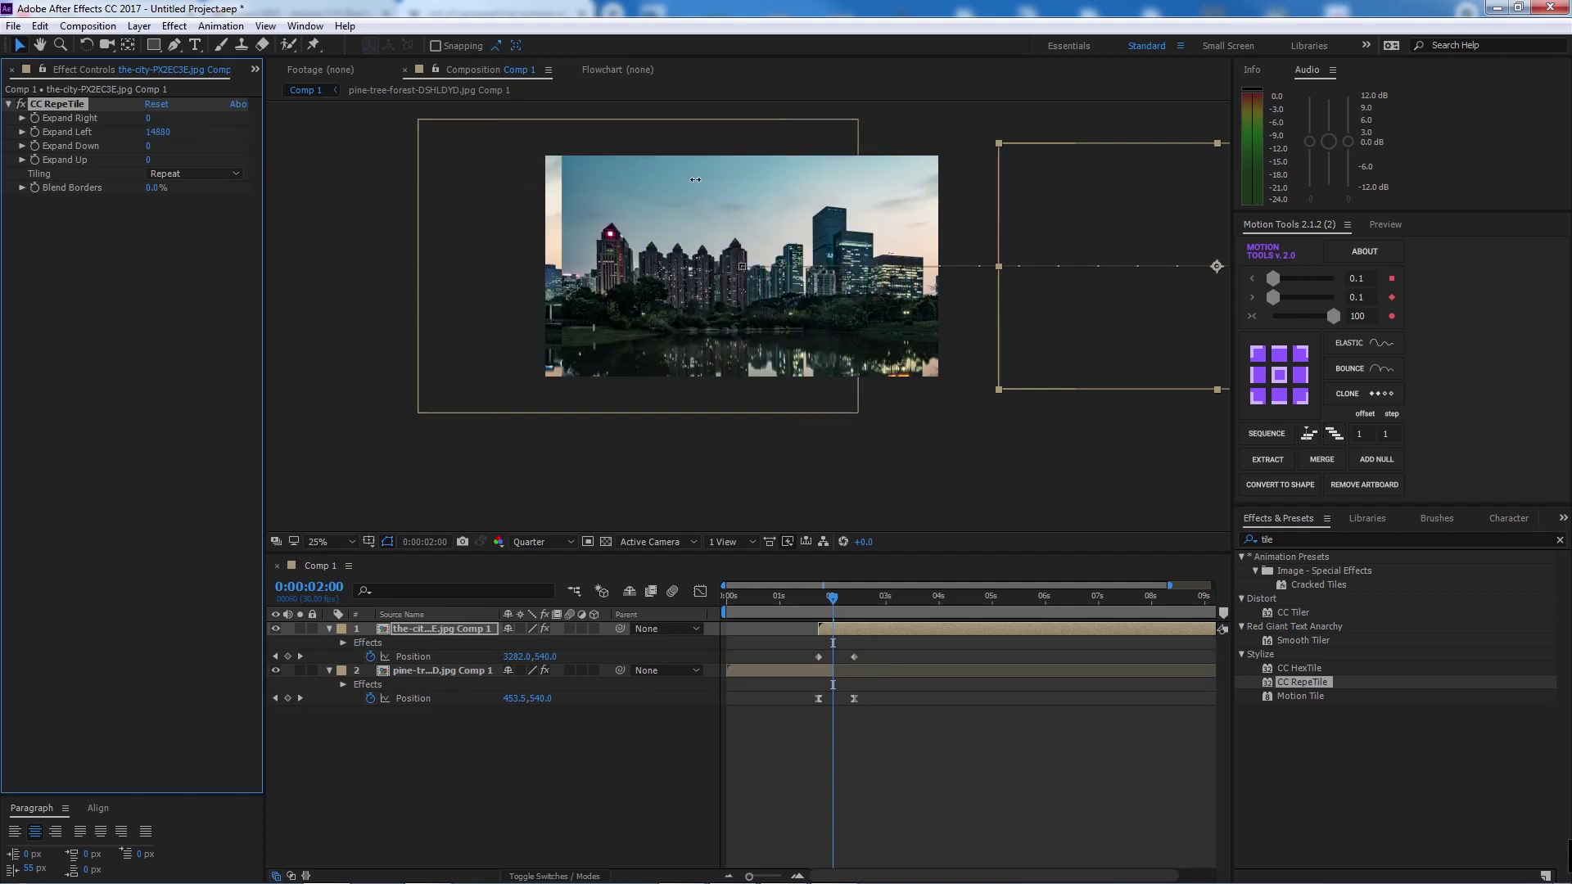
- Set the city RepeTile tiling to Unfold and select both transition Position keyframes
drag(838, 603, 824, 603)
click(819, 657)
click(218, 173)
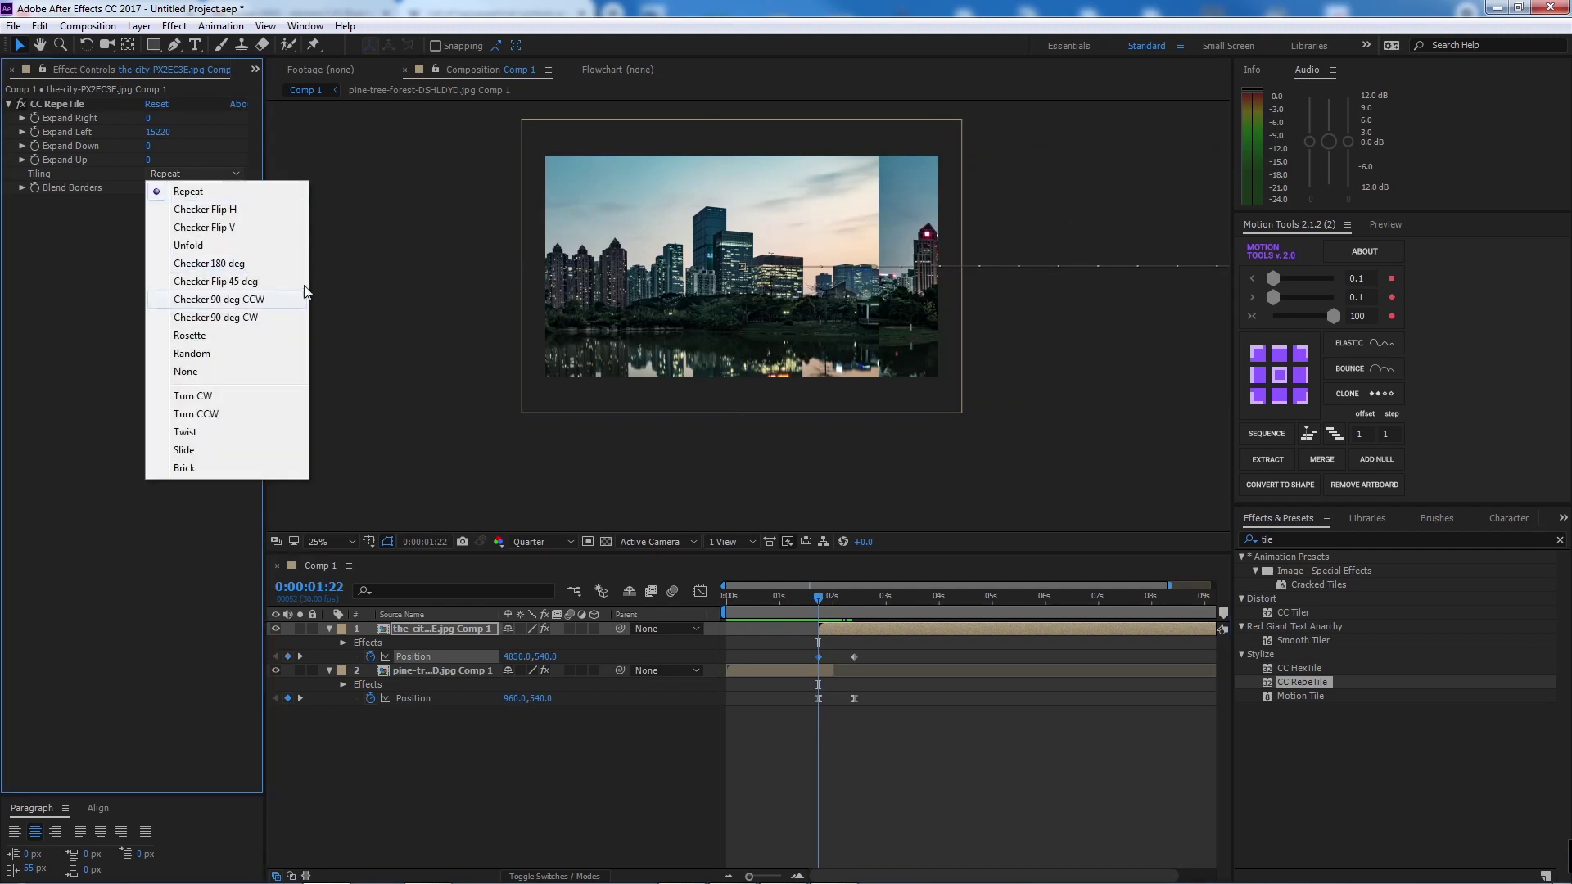
click(270, 248)
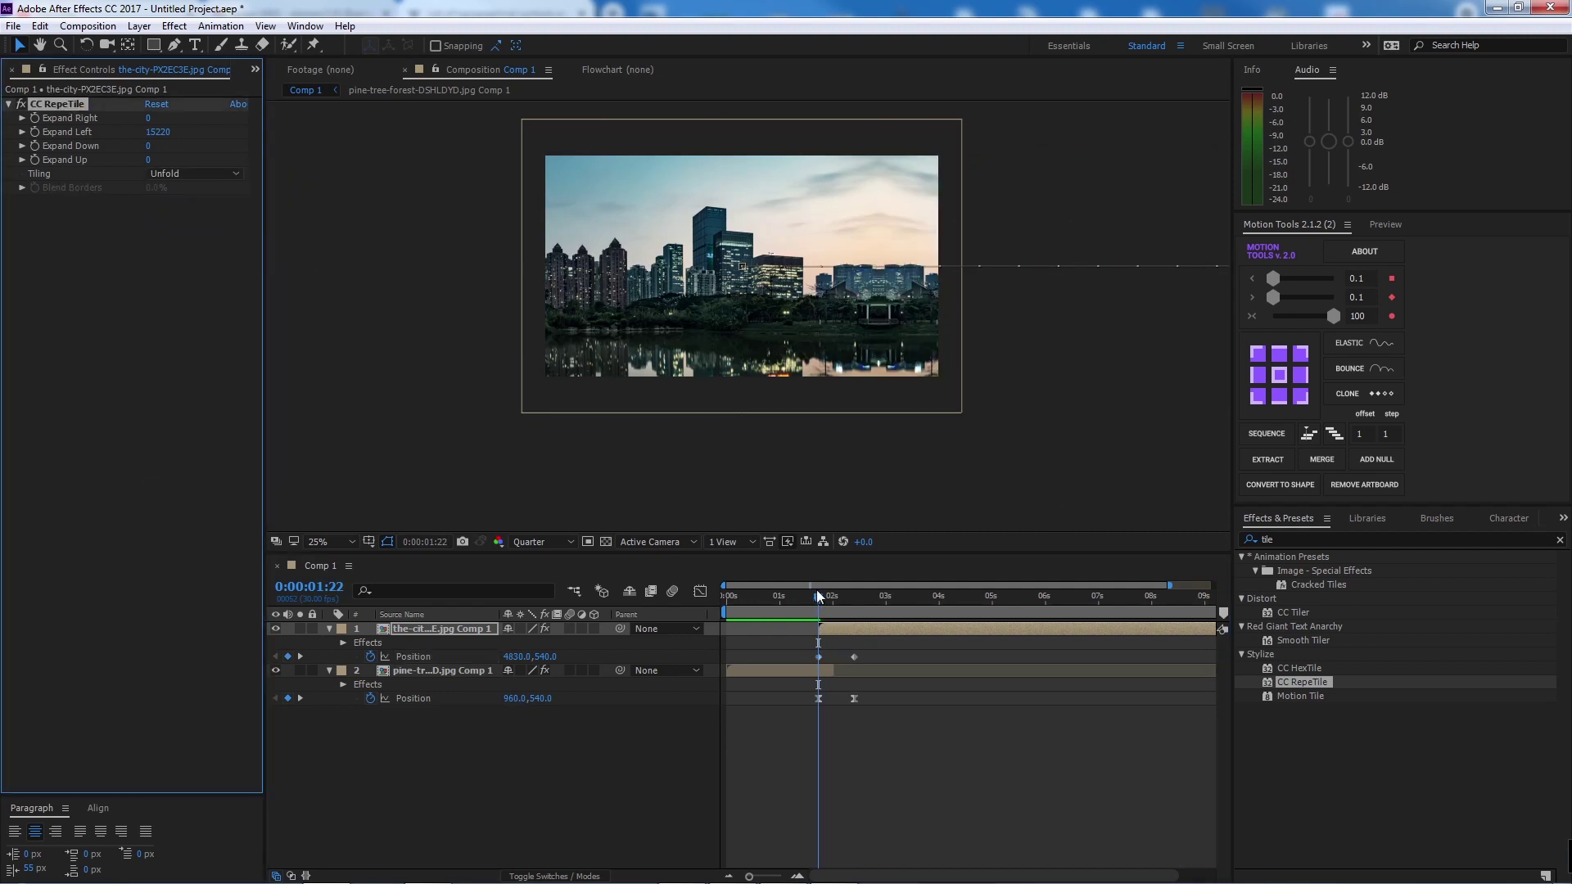
drag(823, 600, 805, 600)
drag(893, 650, 806, 667)
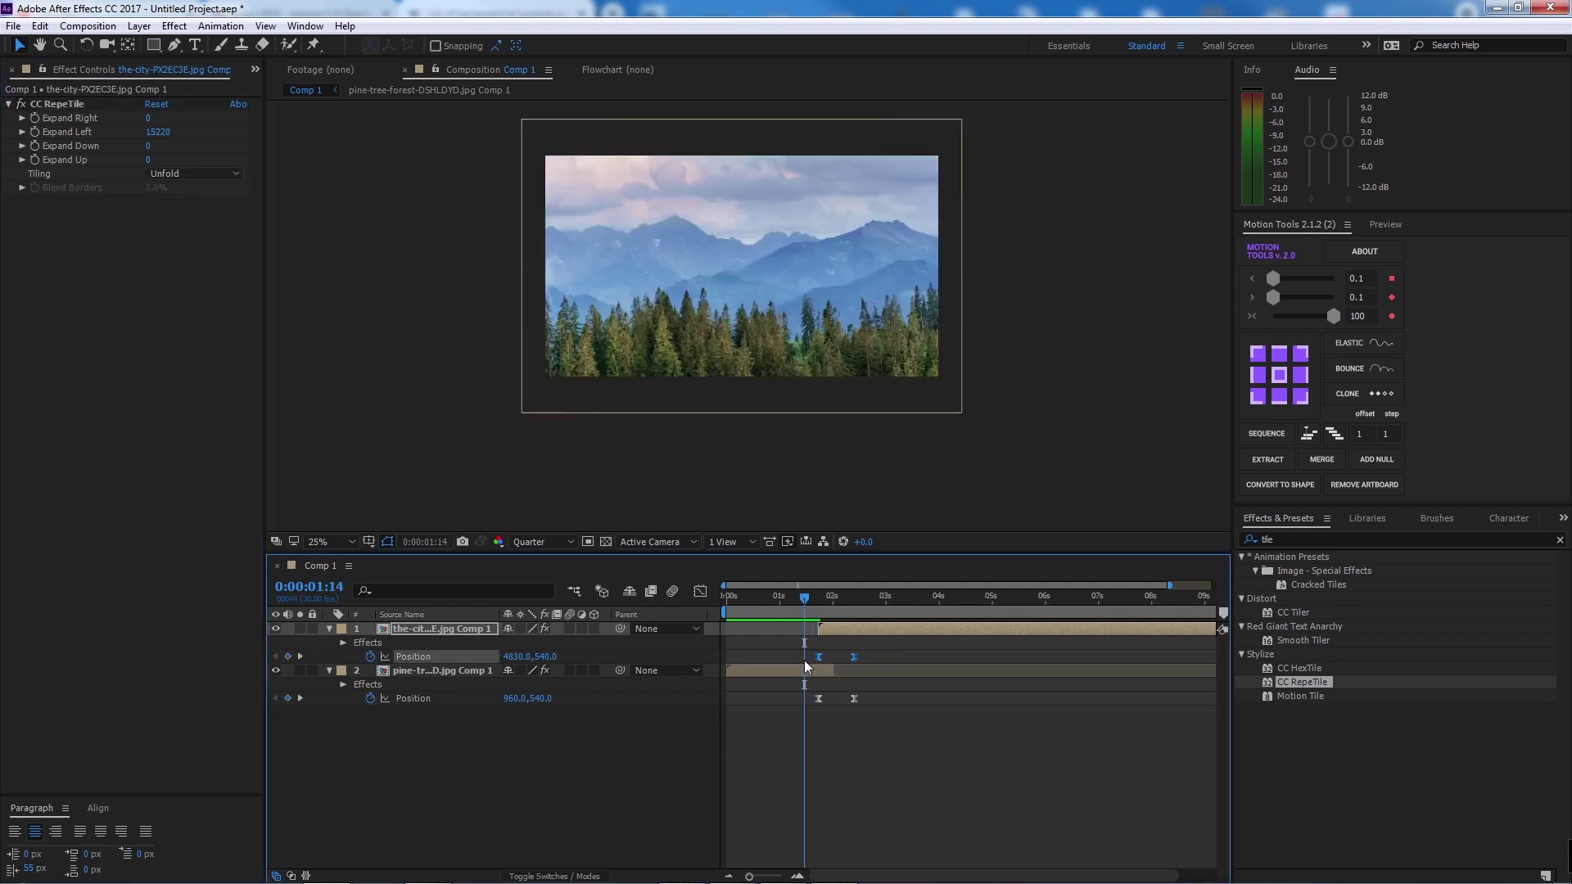
- Sharpen the Position speed curve into a mid-transition spike in the Graph Editor and preview it
click(700, 591)
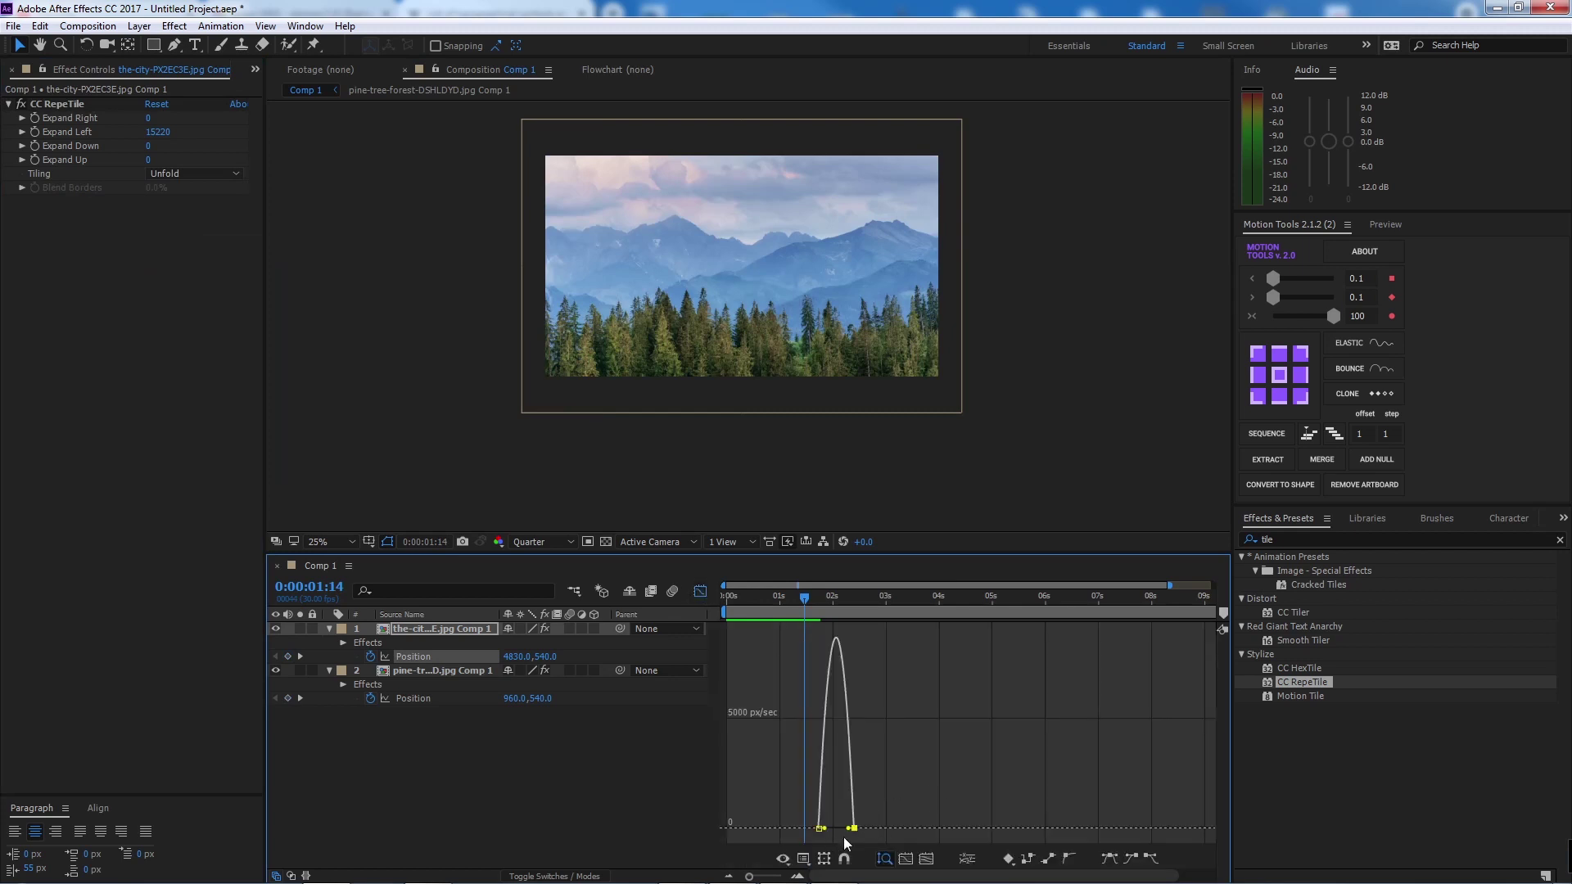
drag(851, 828, 836, 828)
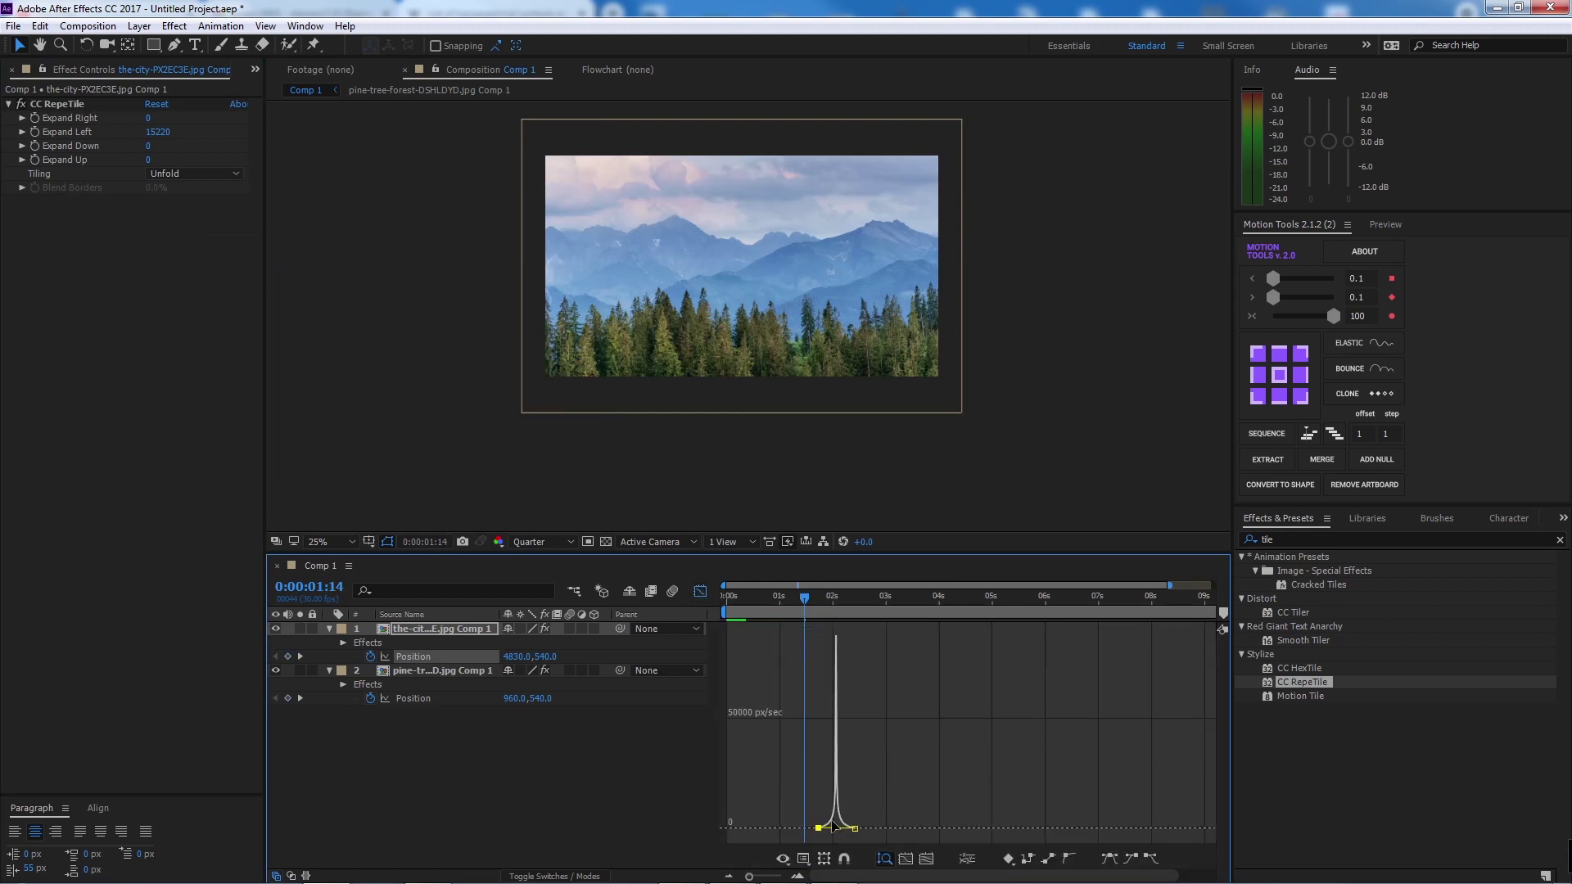
click(700, 591)
key(space)
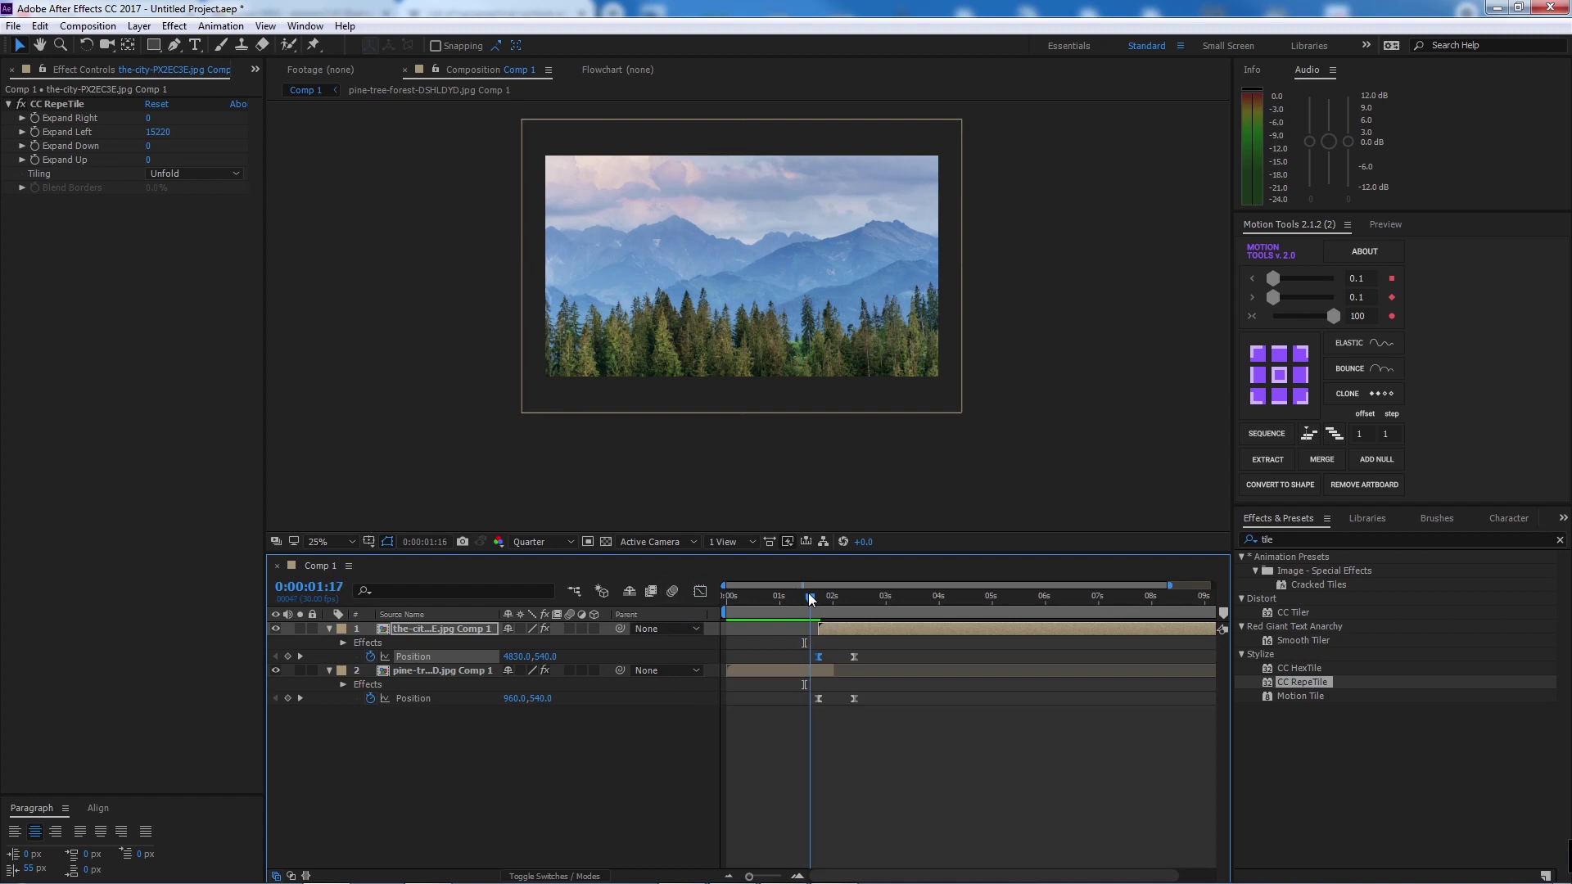
- Select the forest and city layers and preview the eased slide across the cut
click(816, 628)
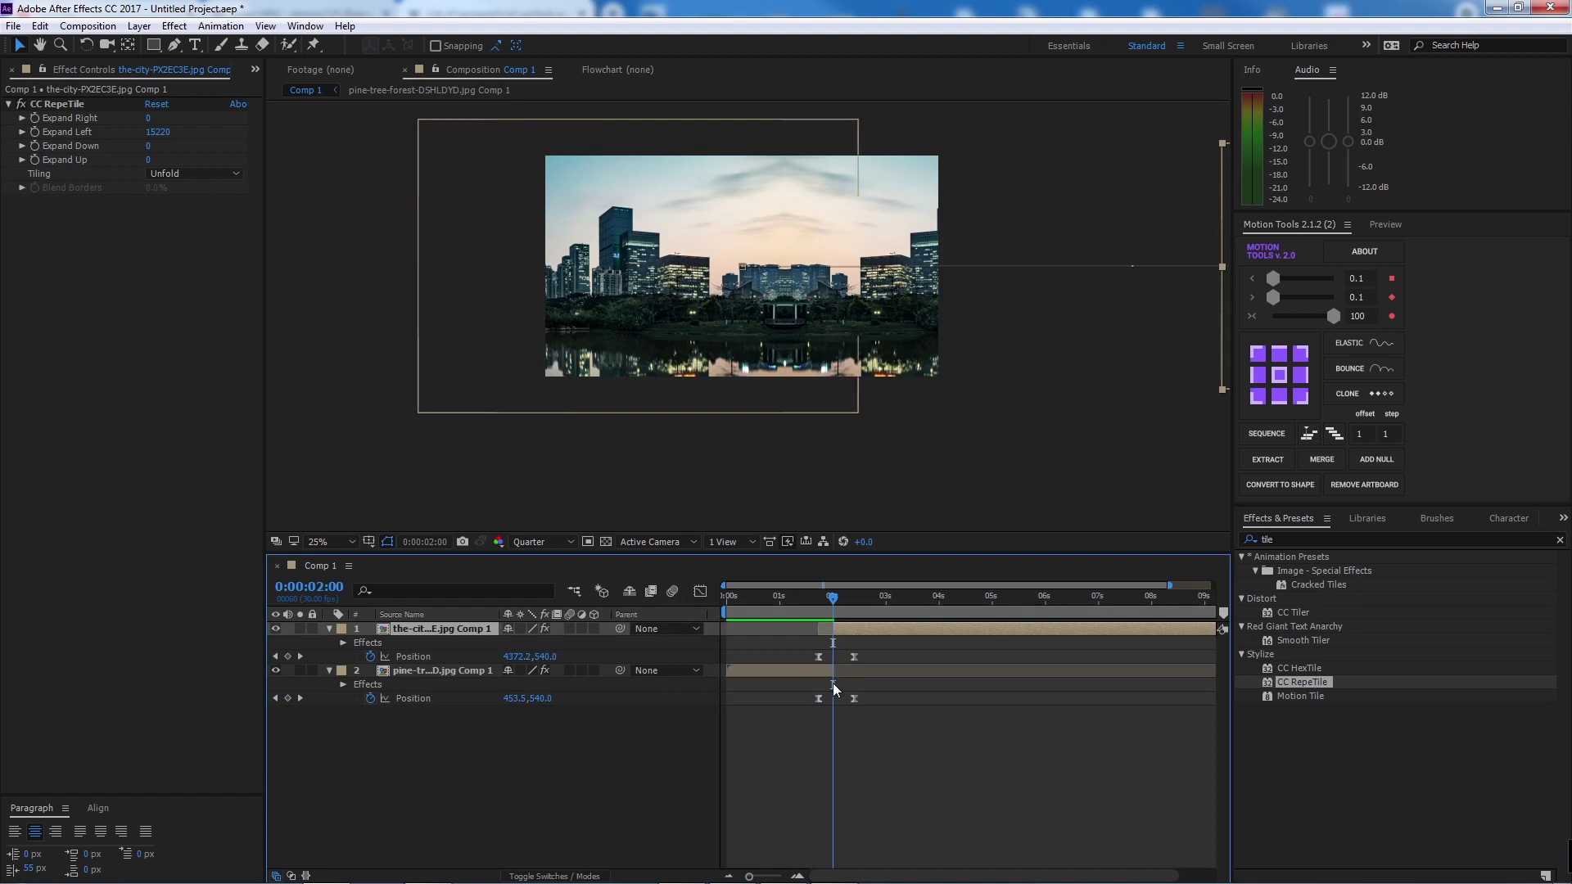
click(830, 673)
click(855, 635)
drag(834, 596, 809, 596)
key(space)
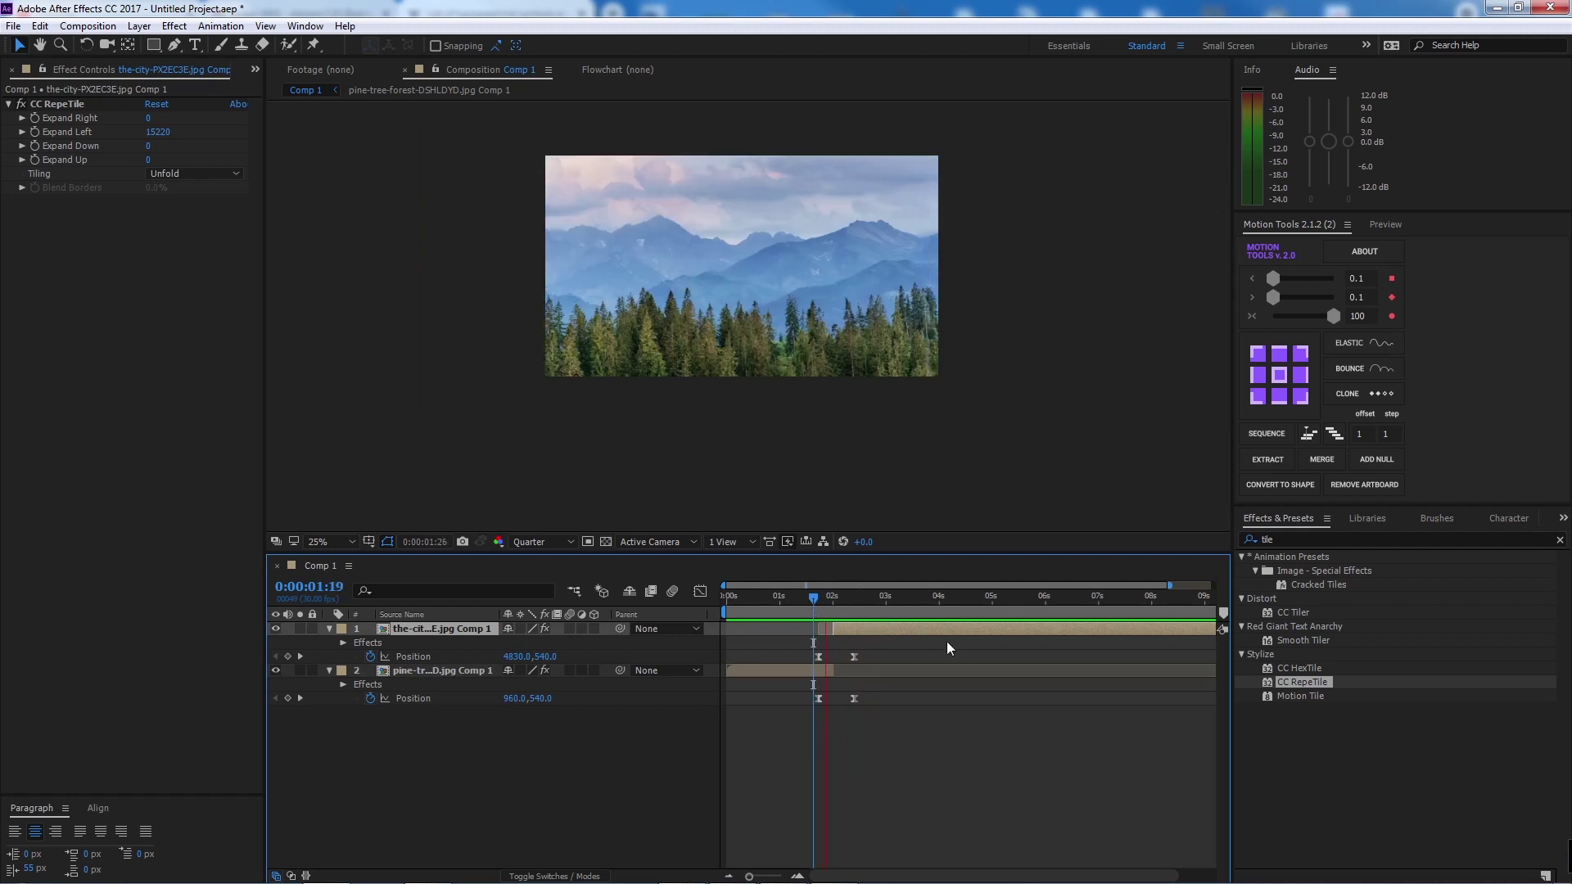
drag(877, 598, 832, 606)
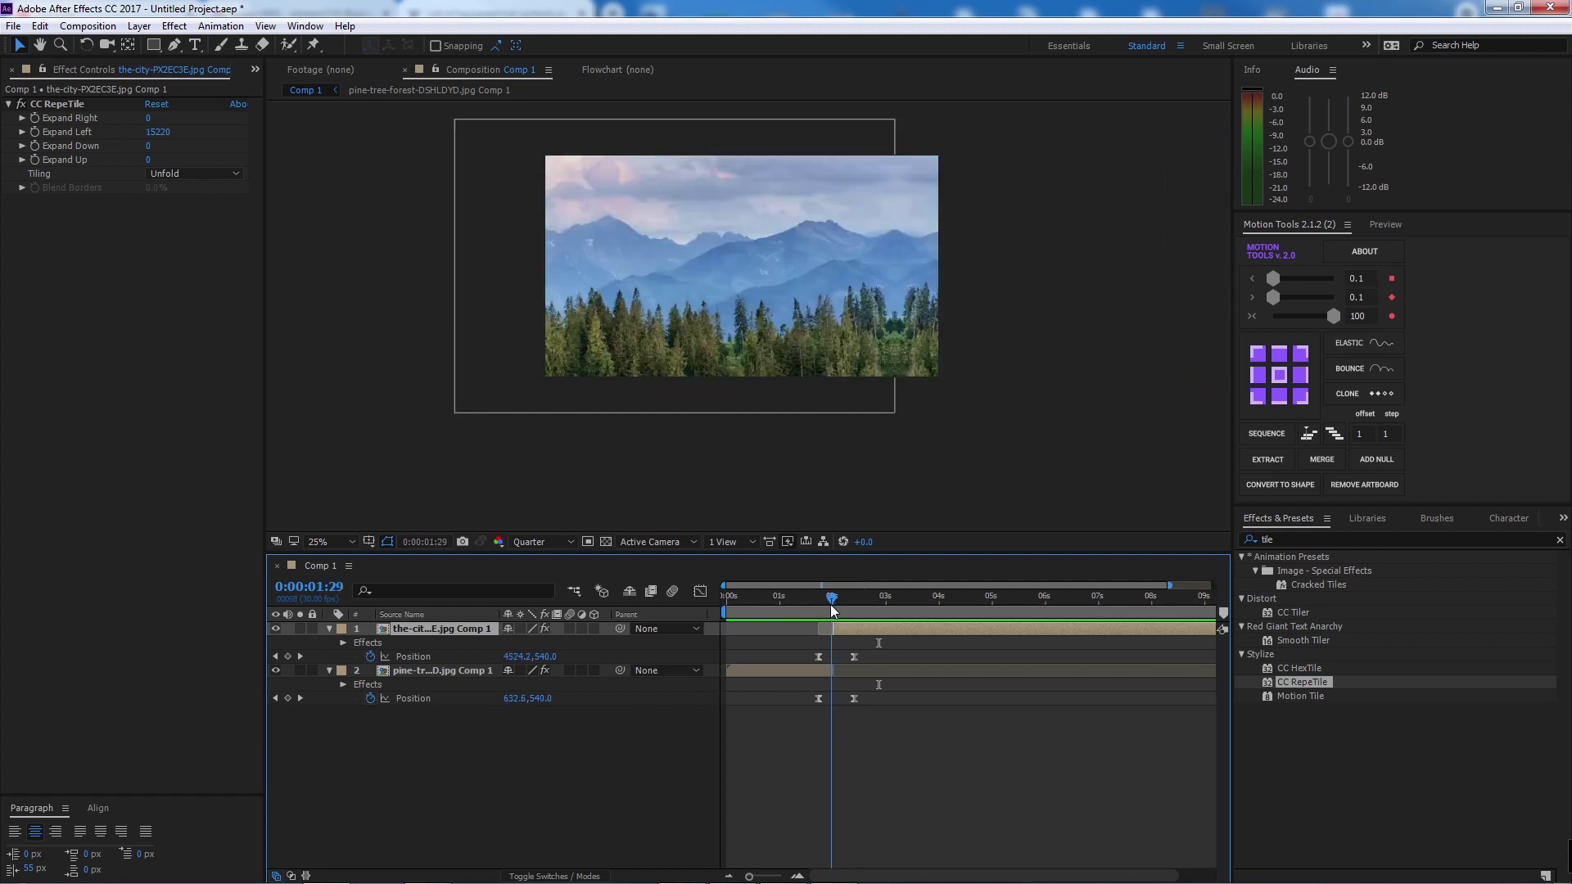
- Enable motion blur on both precomp layers and the composition, then preview the transition
click(426, 673)
click(569, 629)
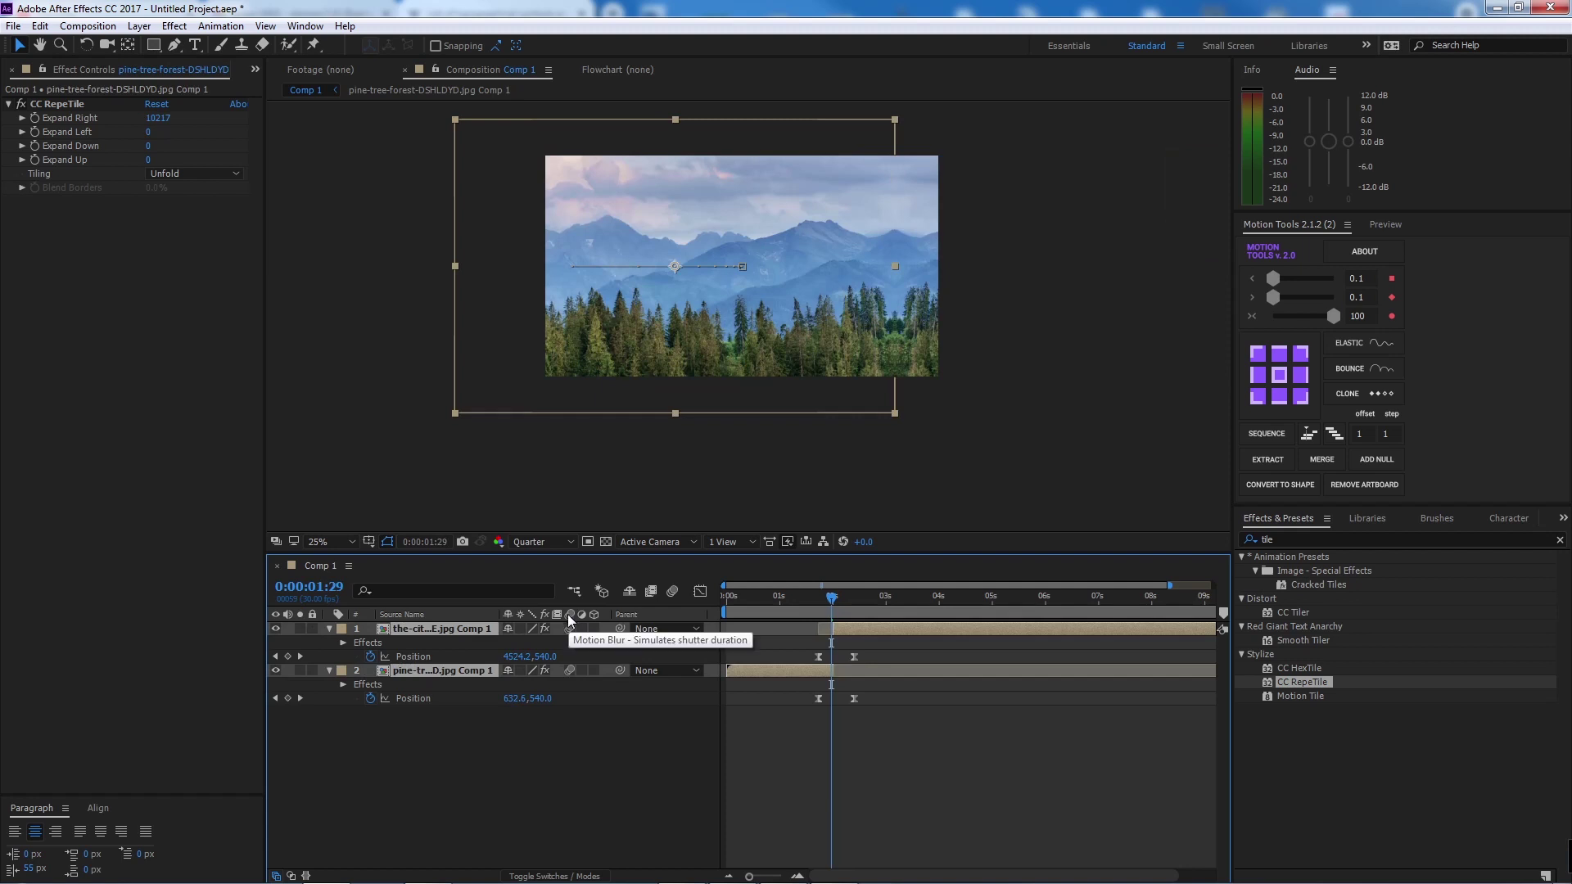
click(672, 592)
click(817, 608)
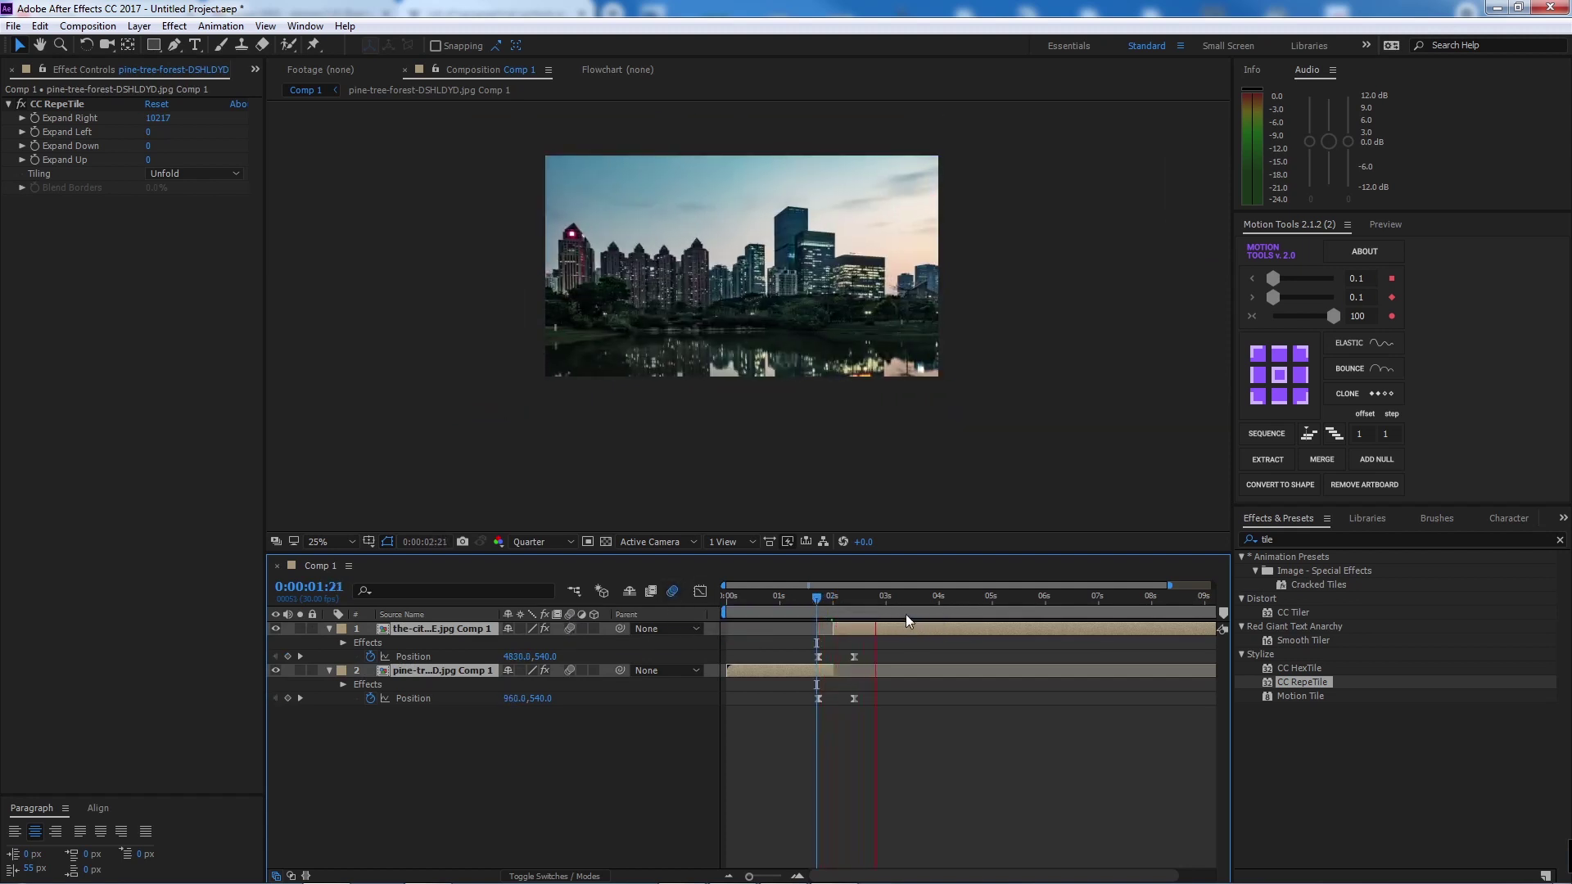
key(space)
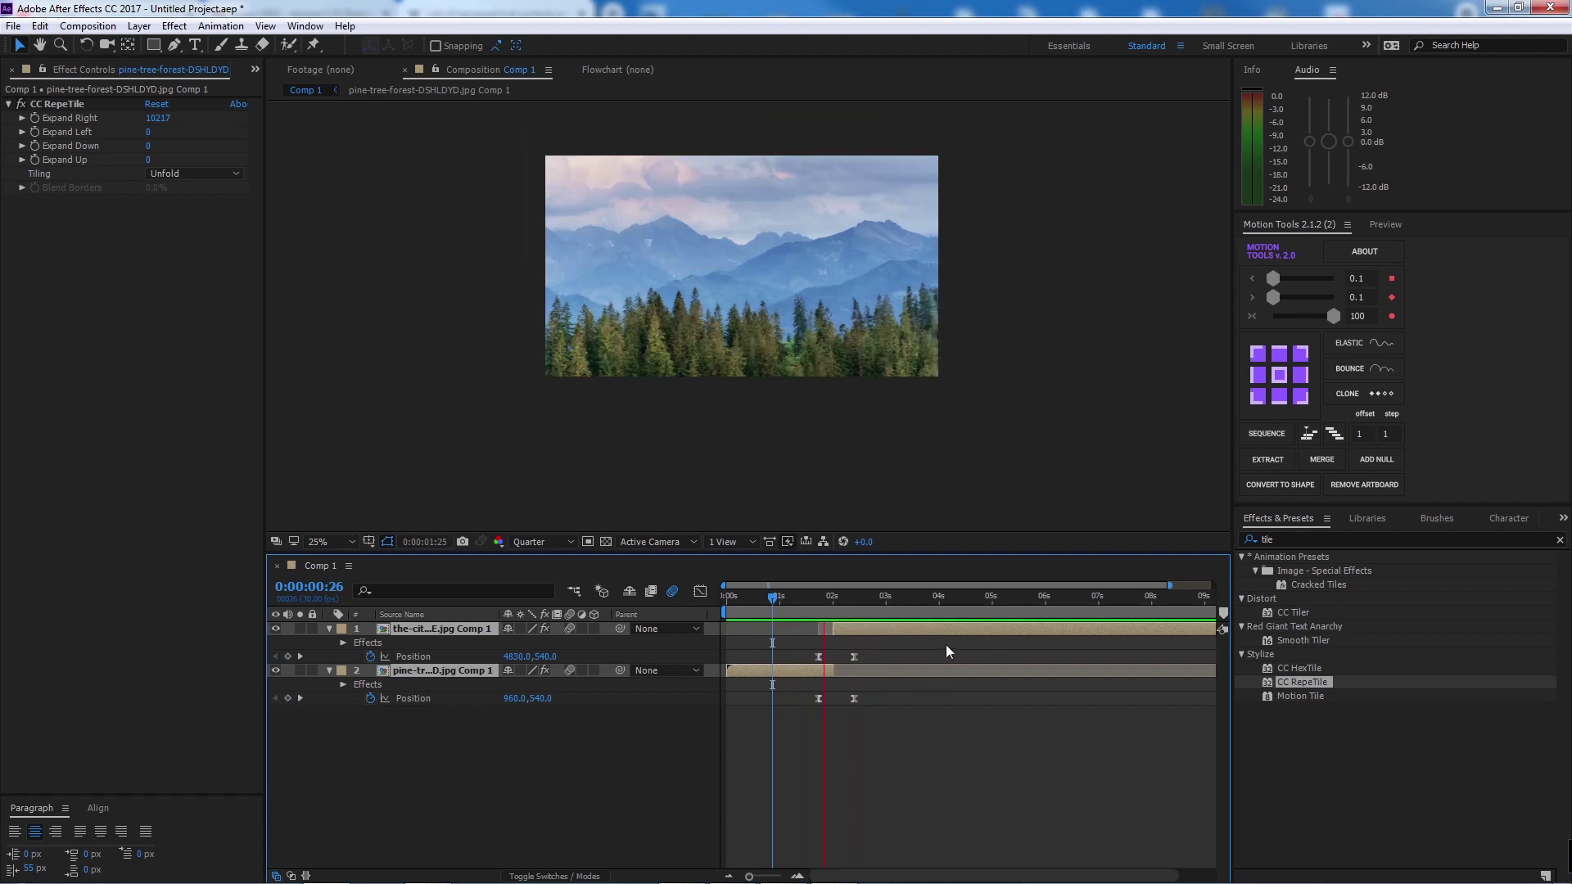
drag(821, 604, 887, 604)
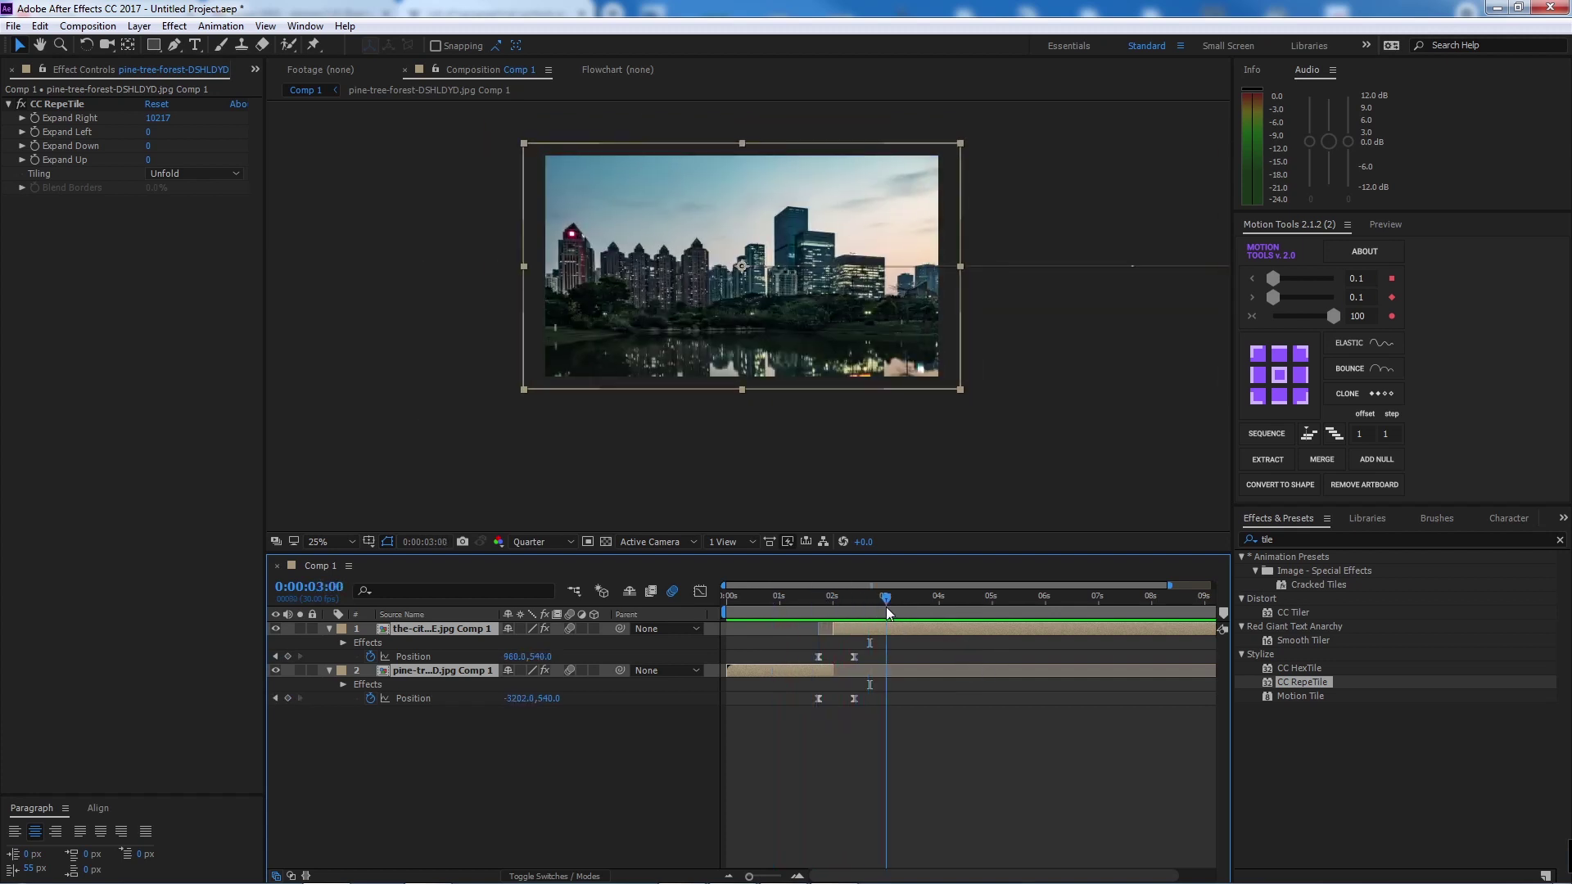
- Check the blurred frames around the cut, select the forest layer and show the Project panel
click(548, 761)
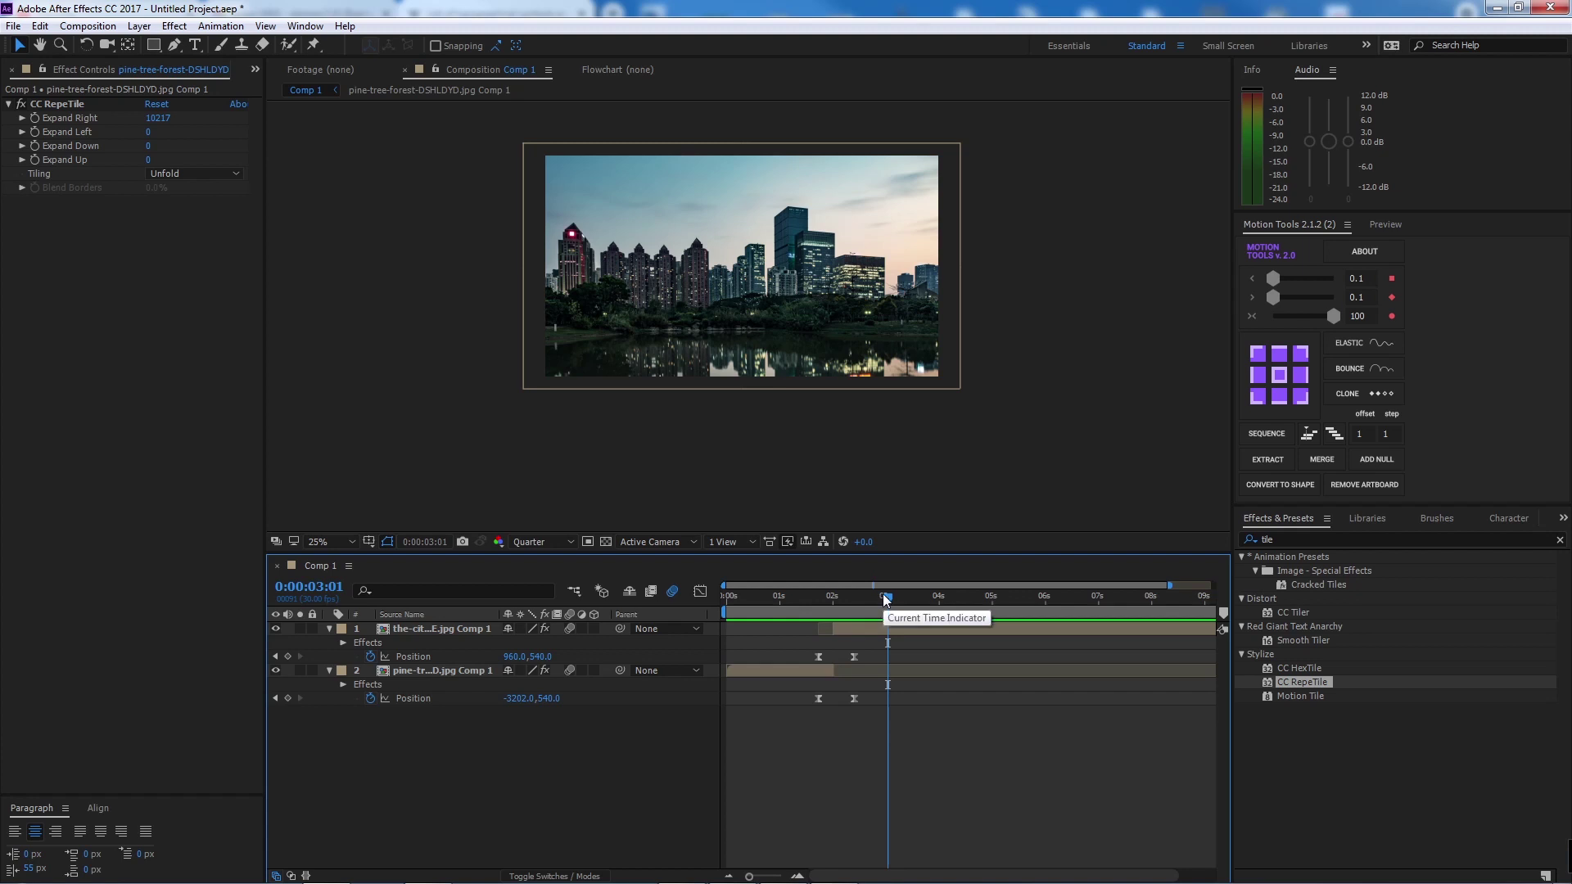
drag(885, 600, 793, 601)
click(457, 671)
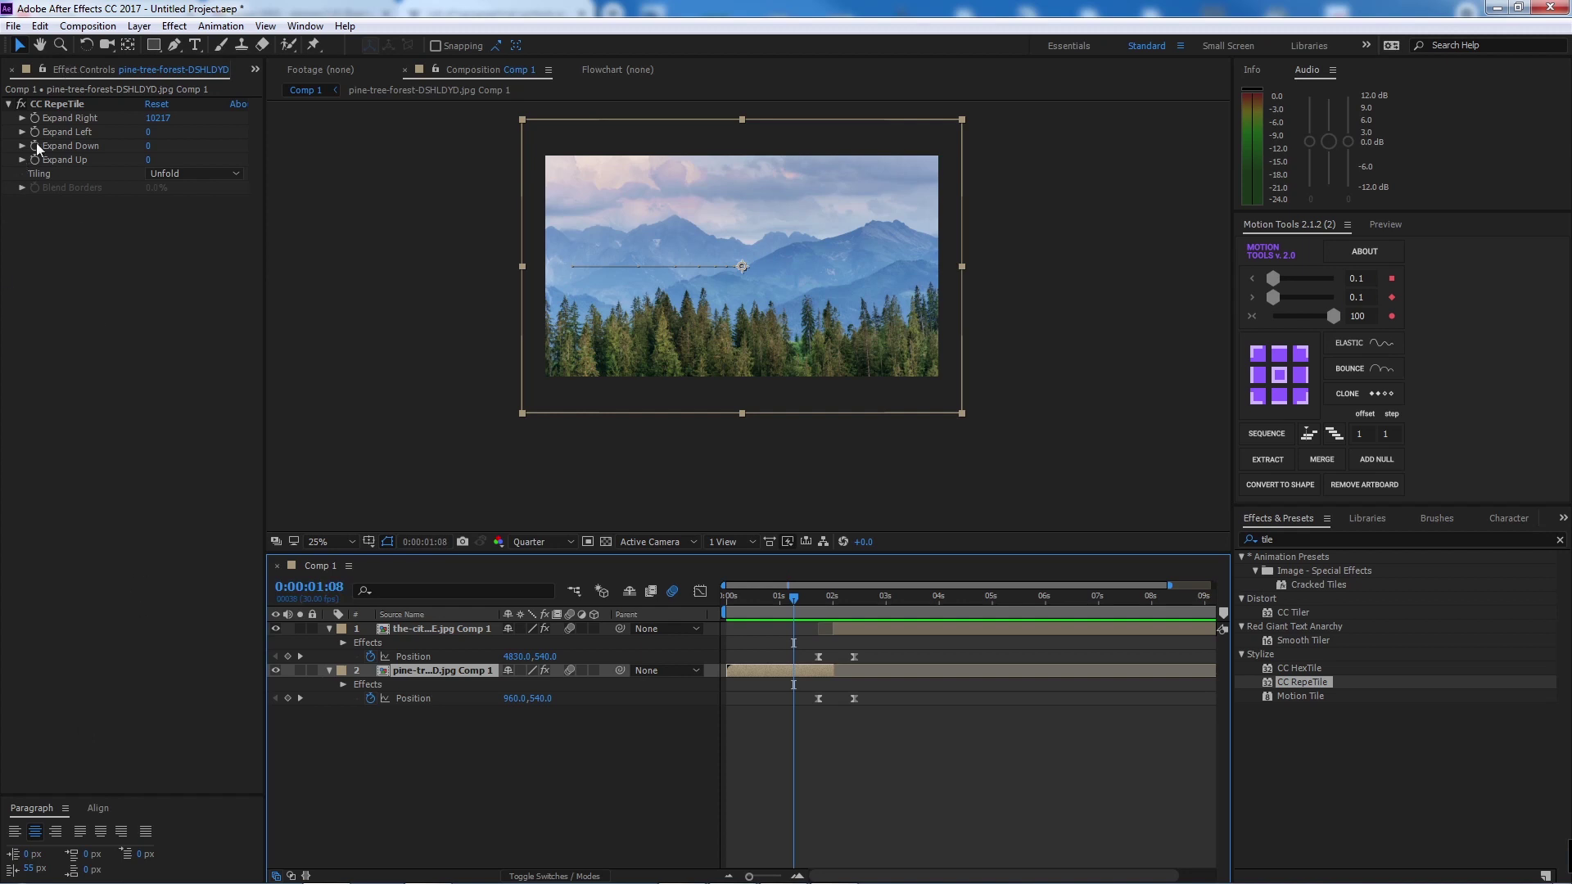
click(254, 69)
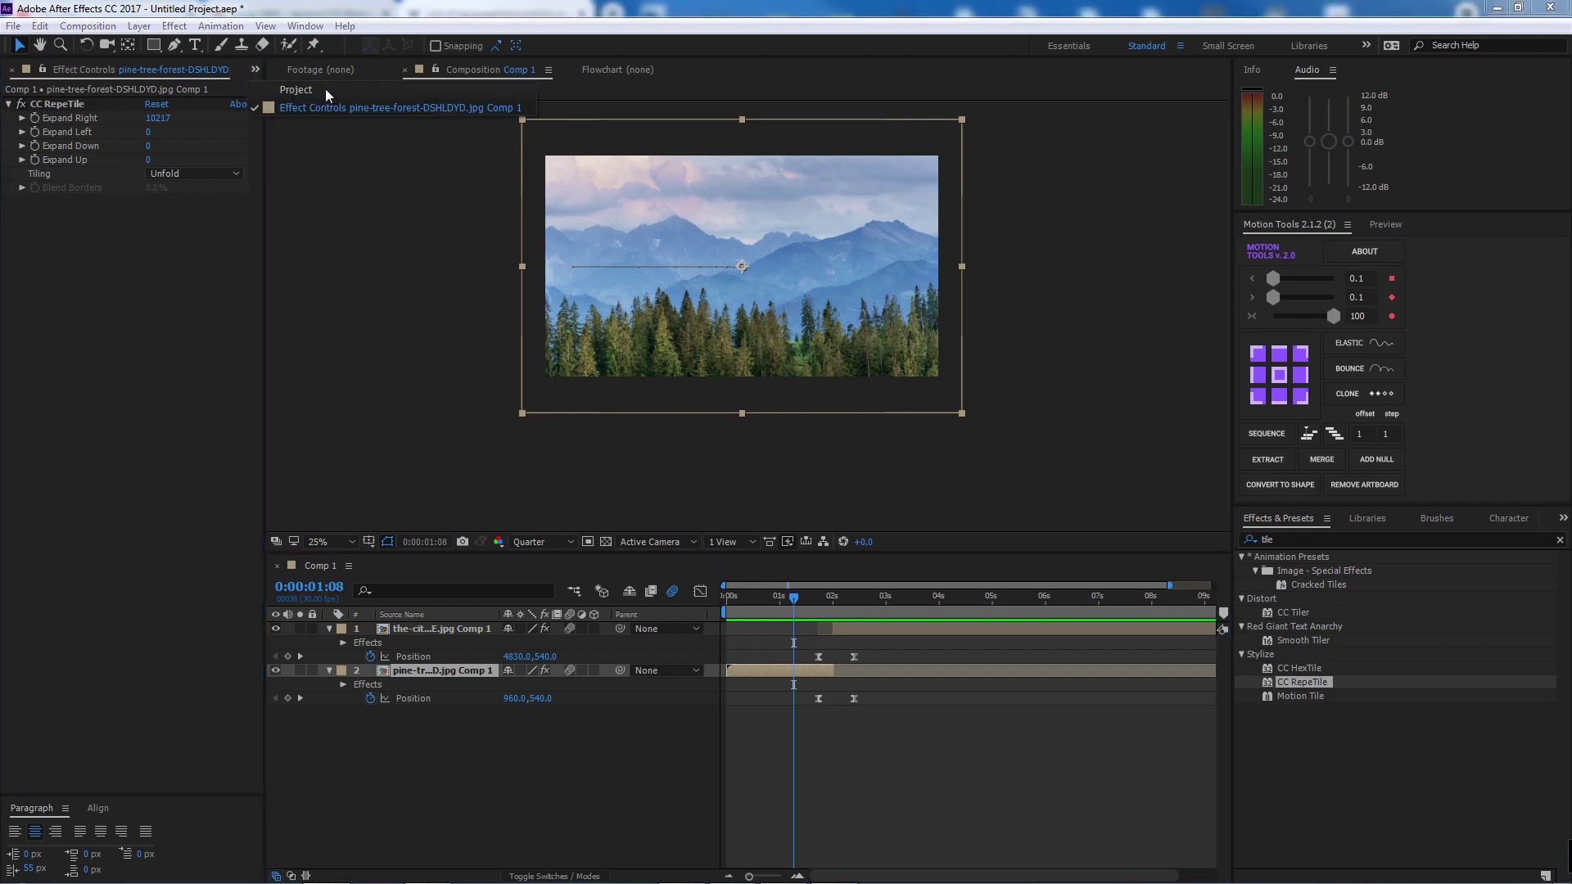
click(329, 94)
- Create Comp 2, scale the city layer to 35% and start the forest layer at 1:29
click(51, 786)
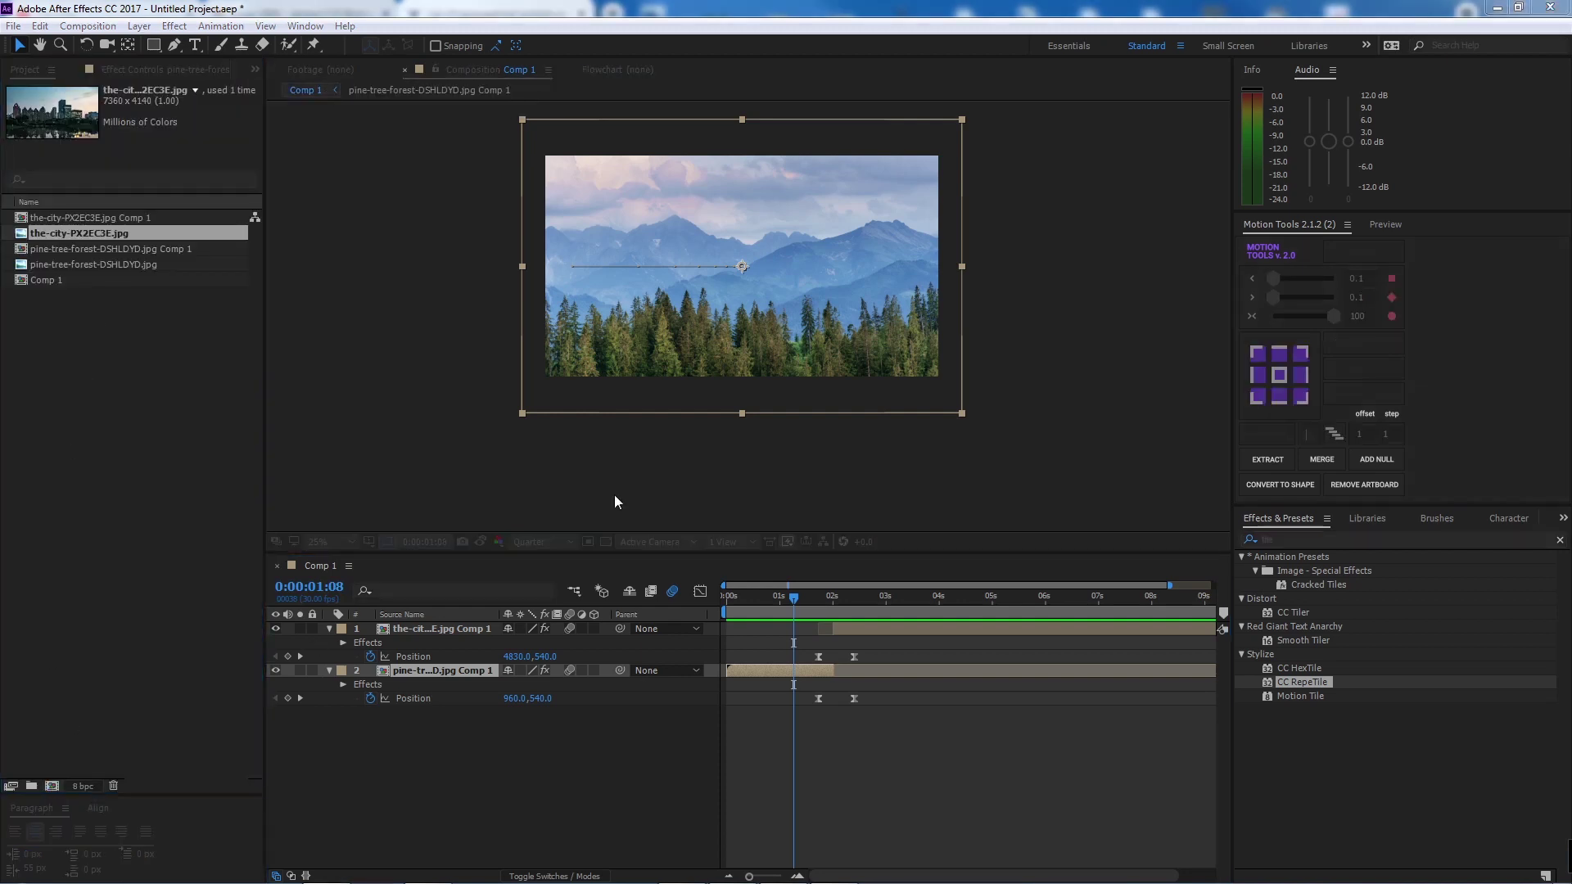
click(781, 668)
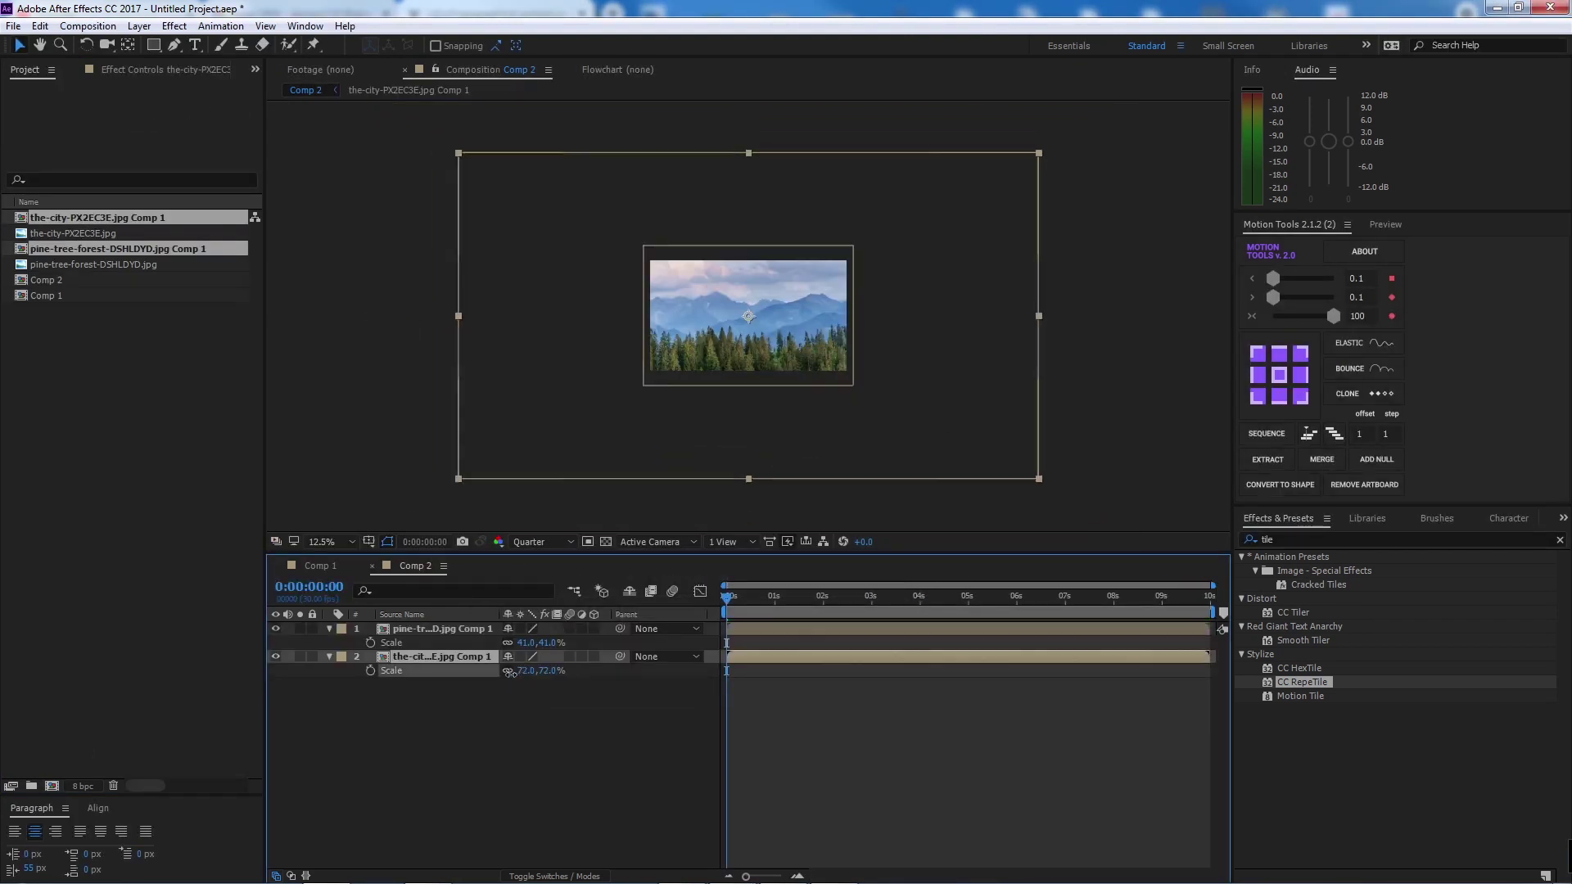
drag(509, 672, 479, 672)
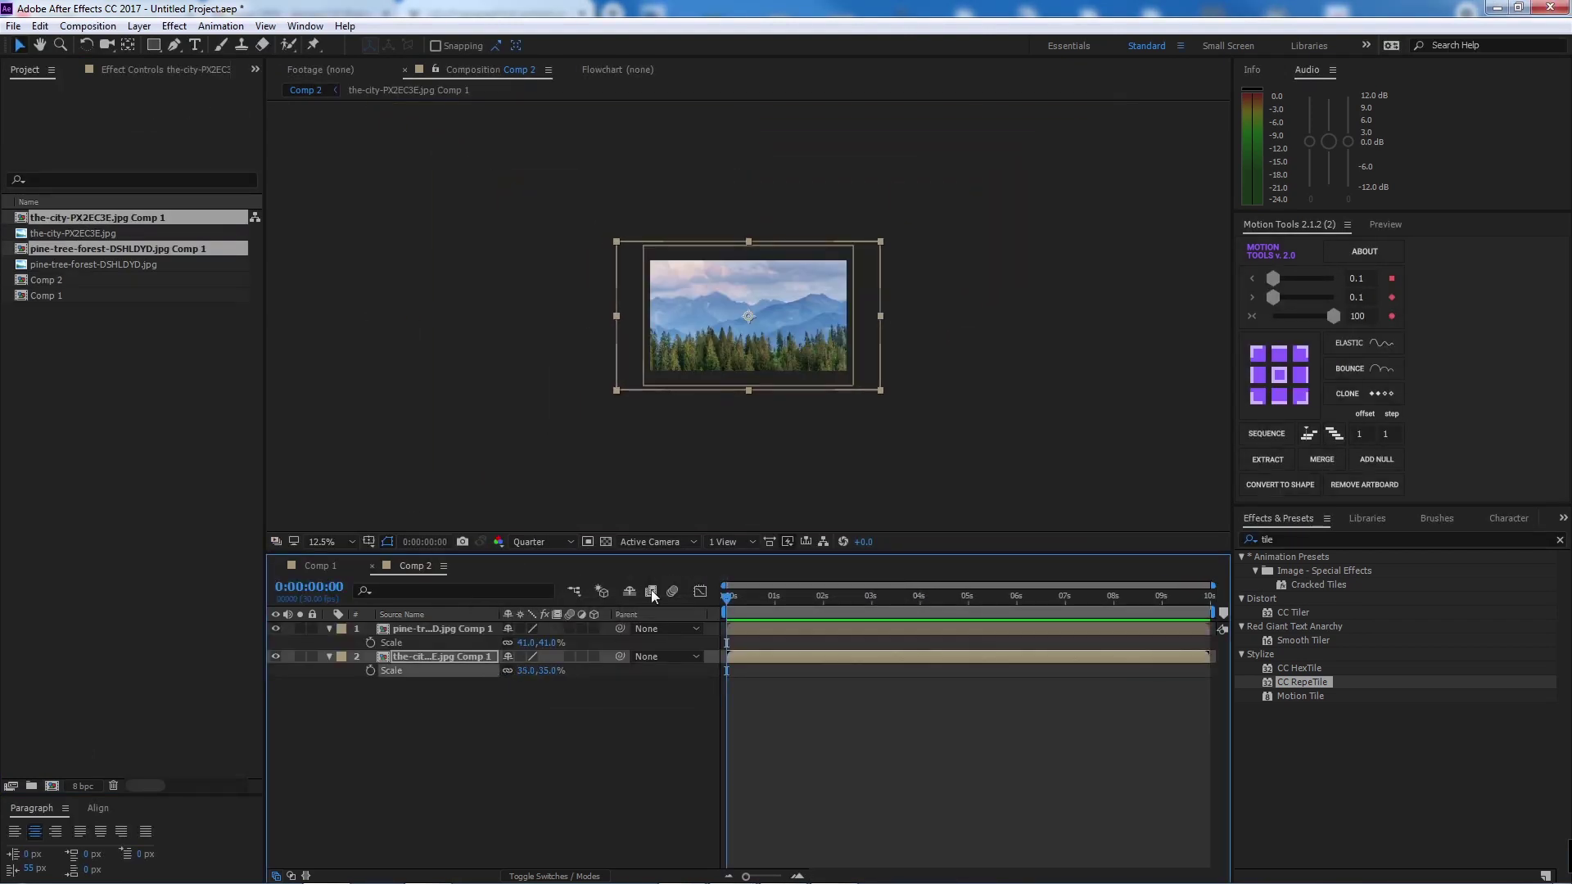
key(period)
key(period)
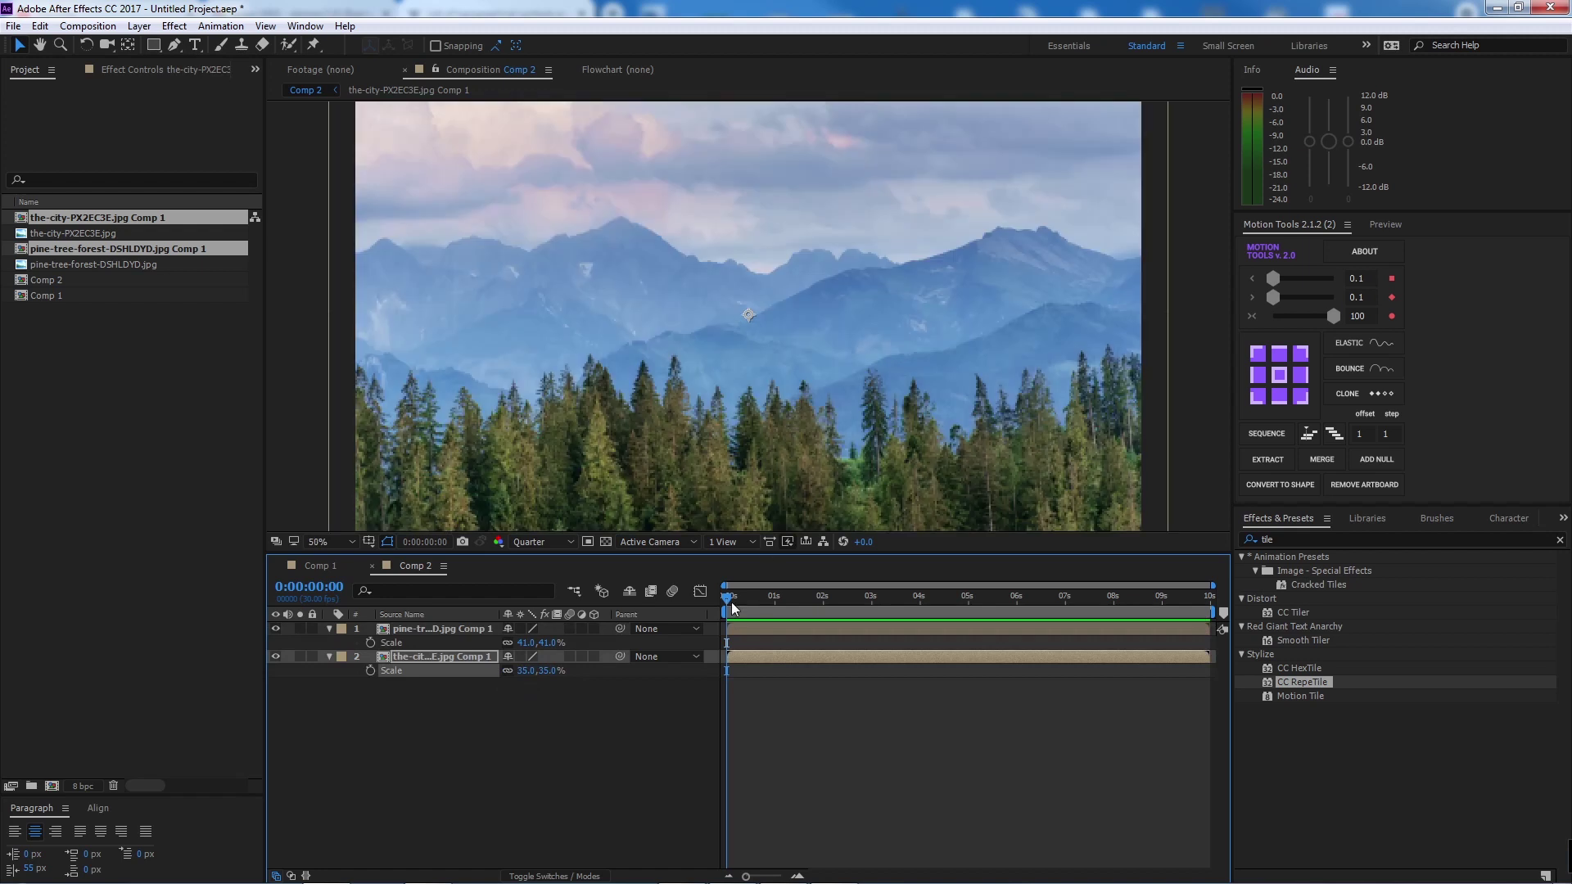
drag(731, 601, 822, 603)
- Select the city layer in Comp 2's timeline
click(823, 659)
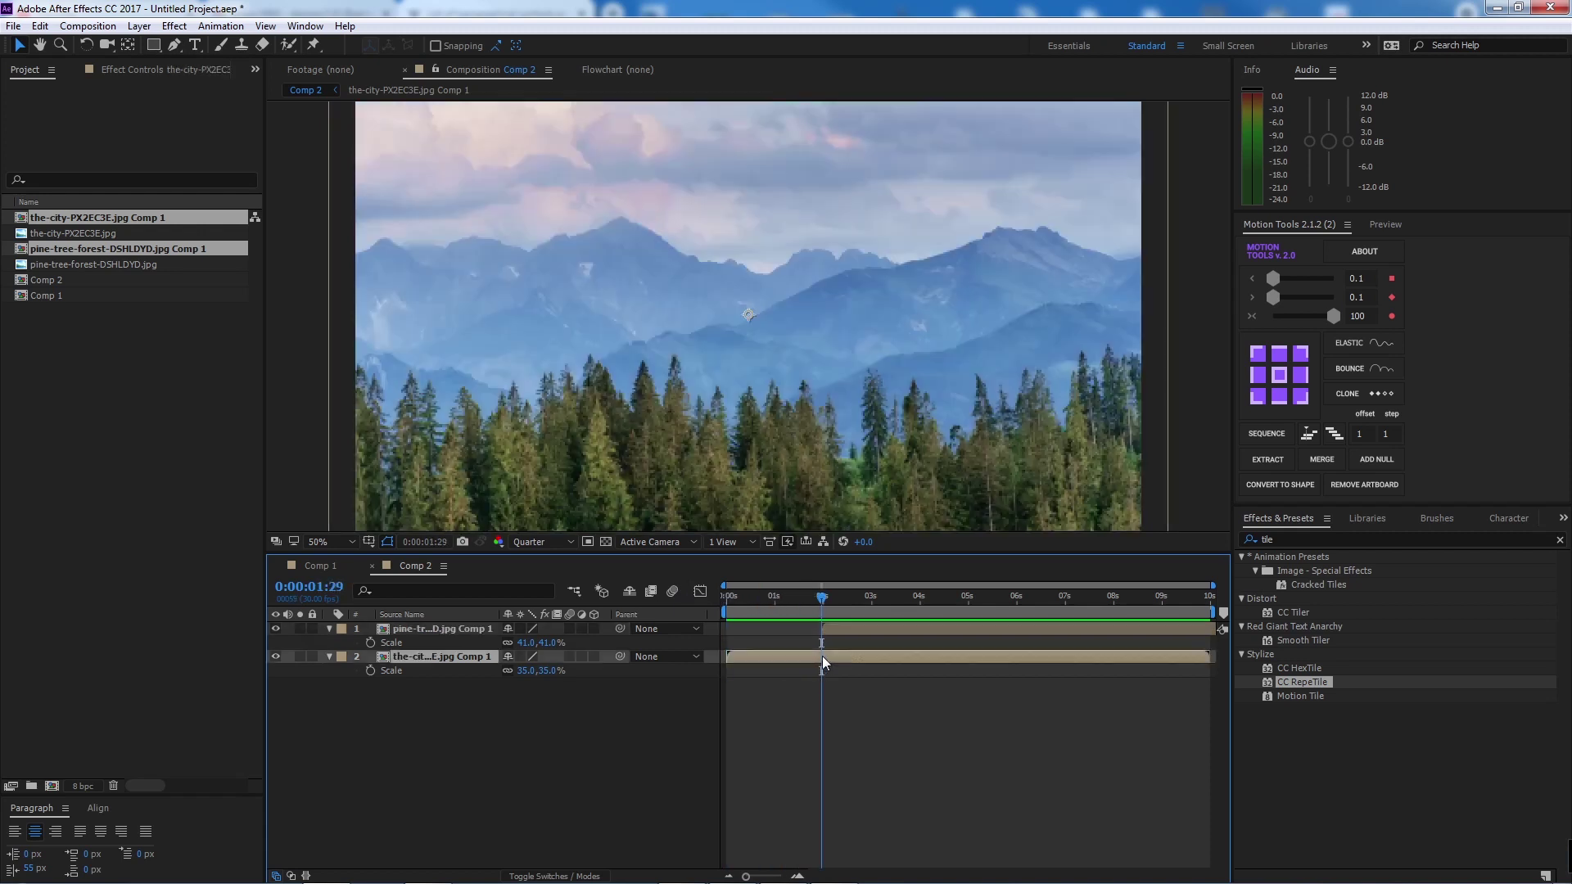
click(446, 685)
click(460, 657)
click(474, 712)
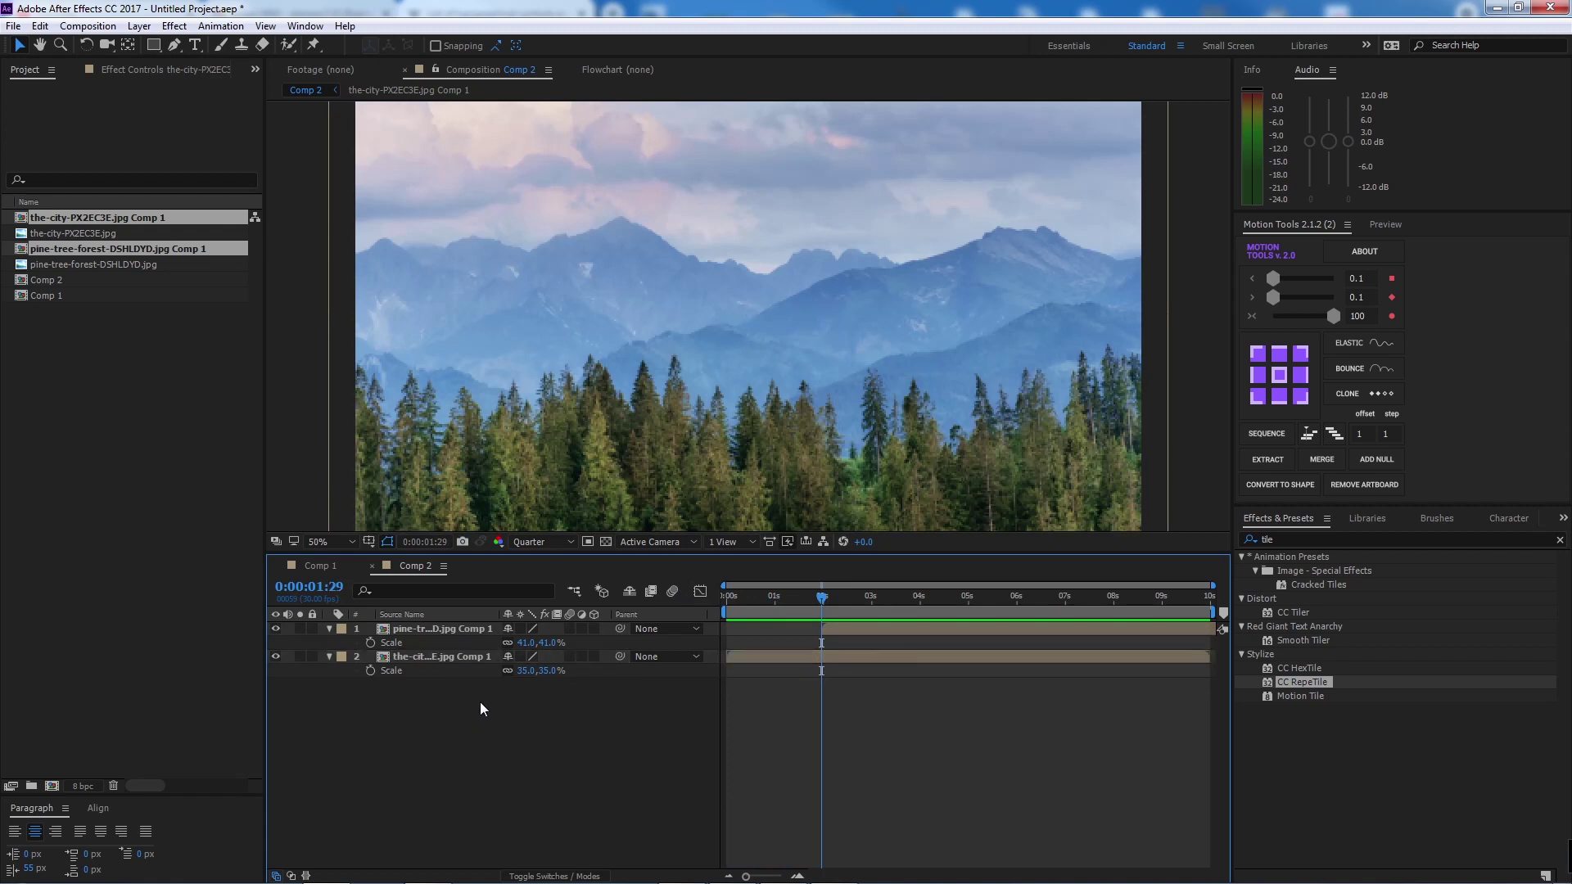
click(442, 658)
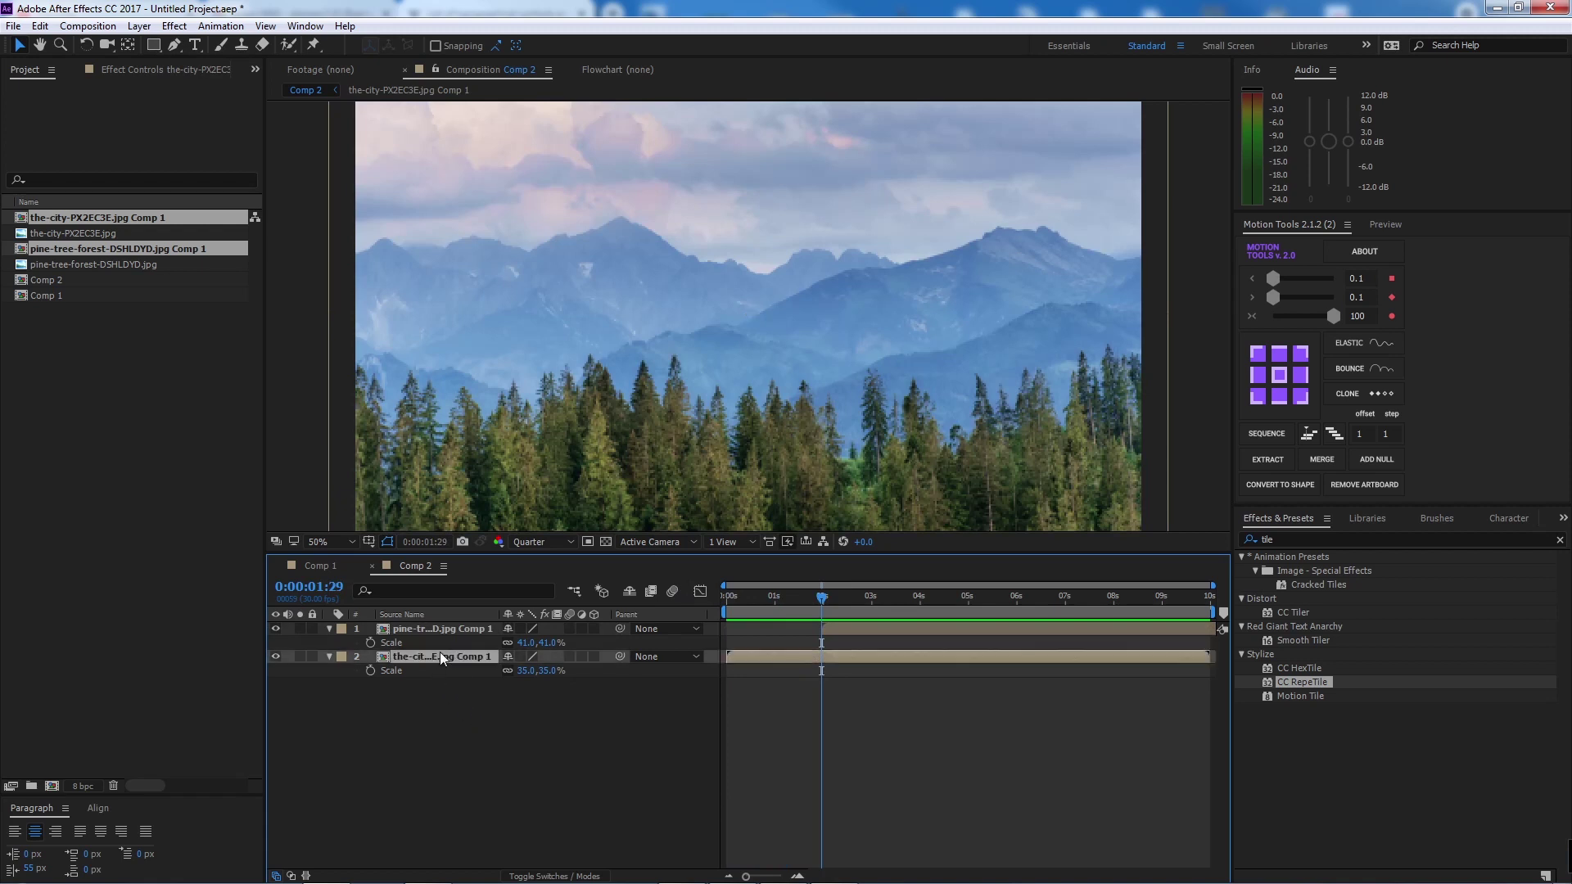
- Keyframe the city layer's Scale from 35% down to 9% 20 frames later, hiding the forest layer
click(370, 670)
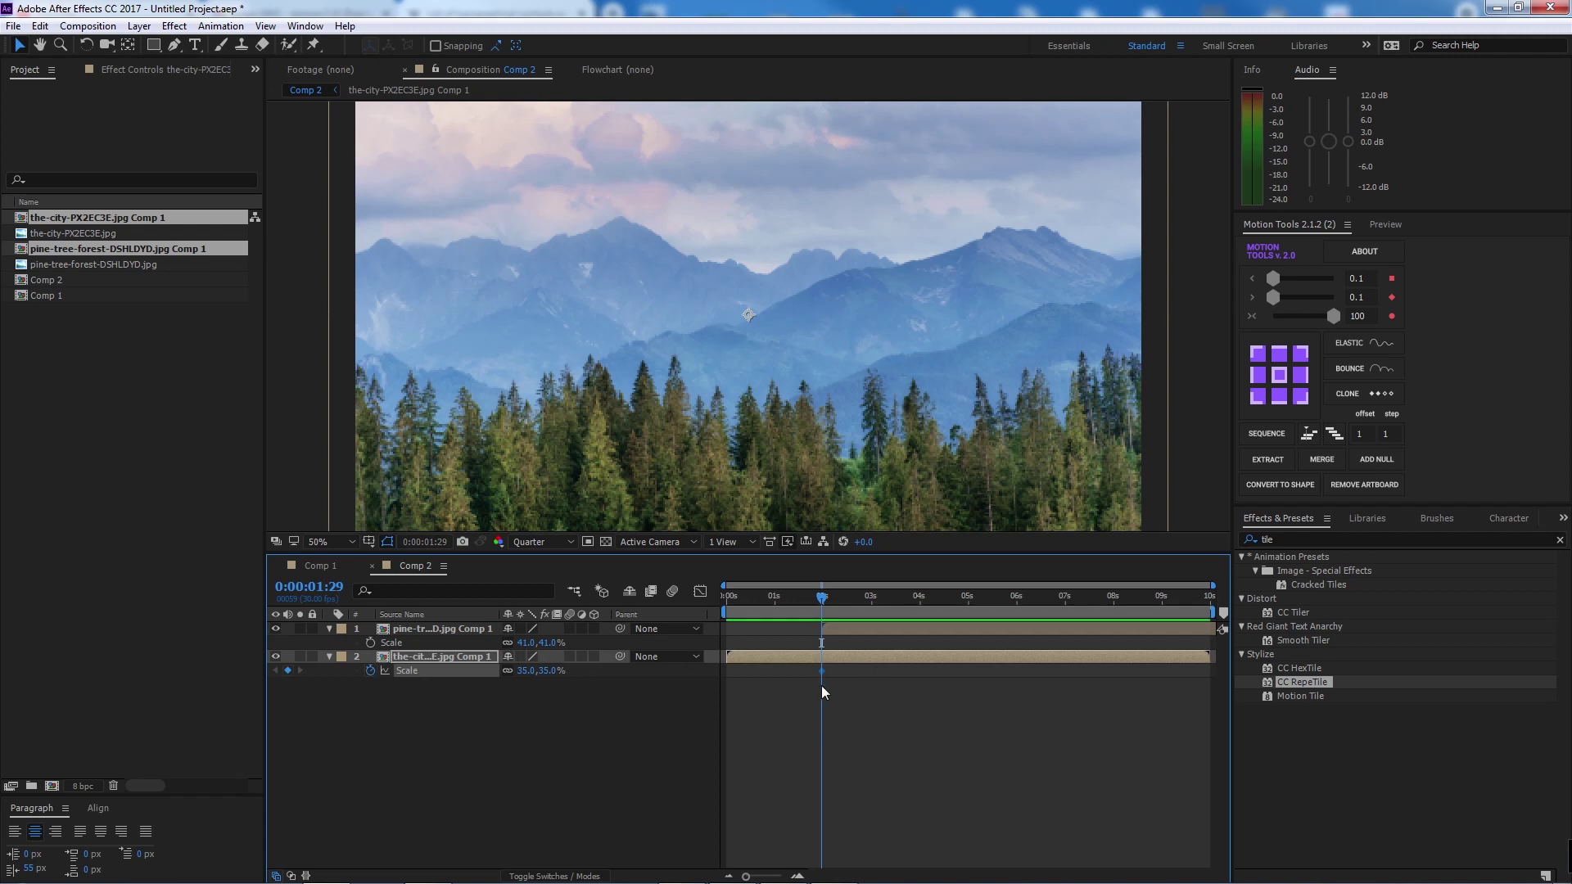
key(shift+Page_Down)
key(shift+Page_Down)
drag(528, 671, 509, 670)
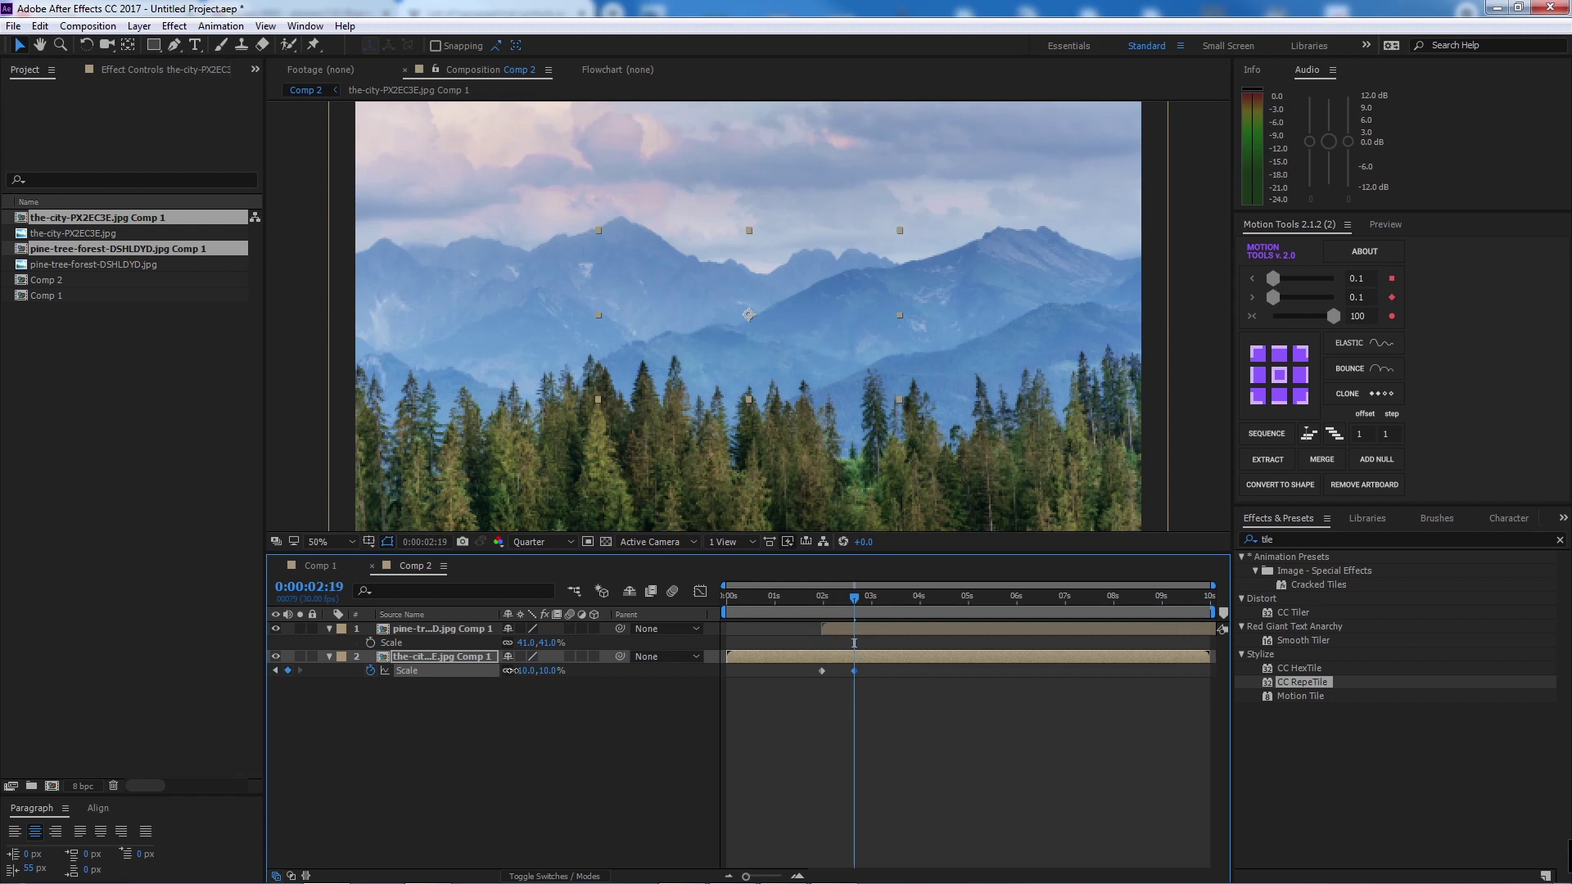
click(276, 628)
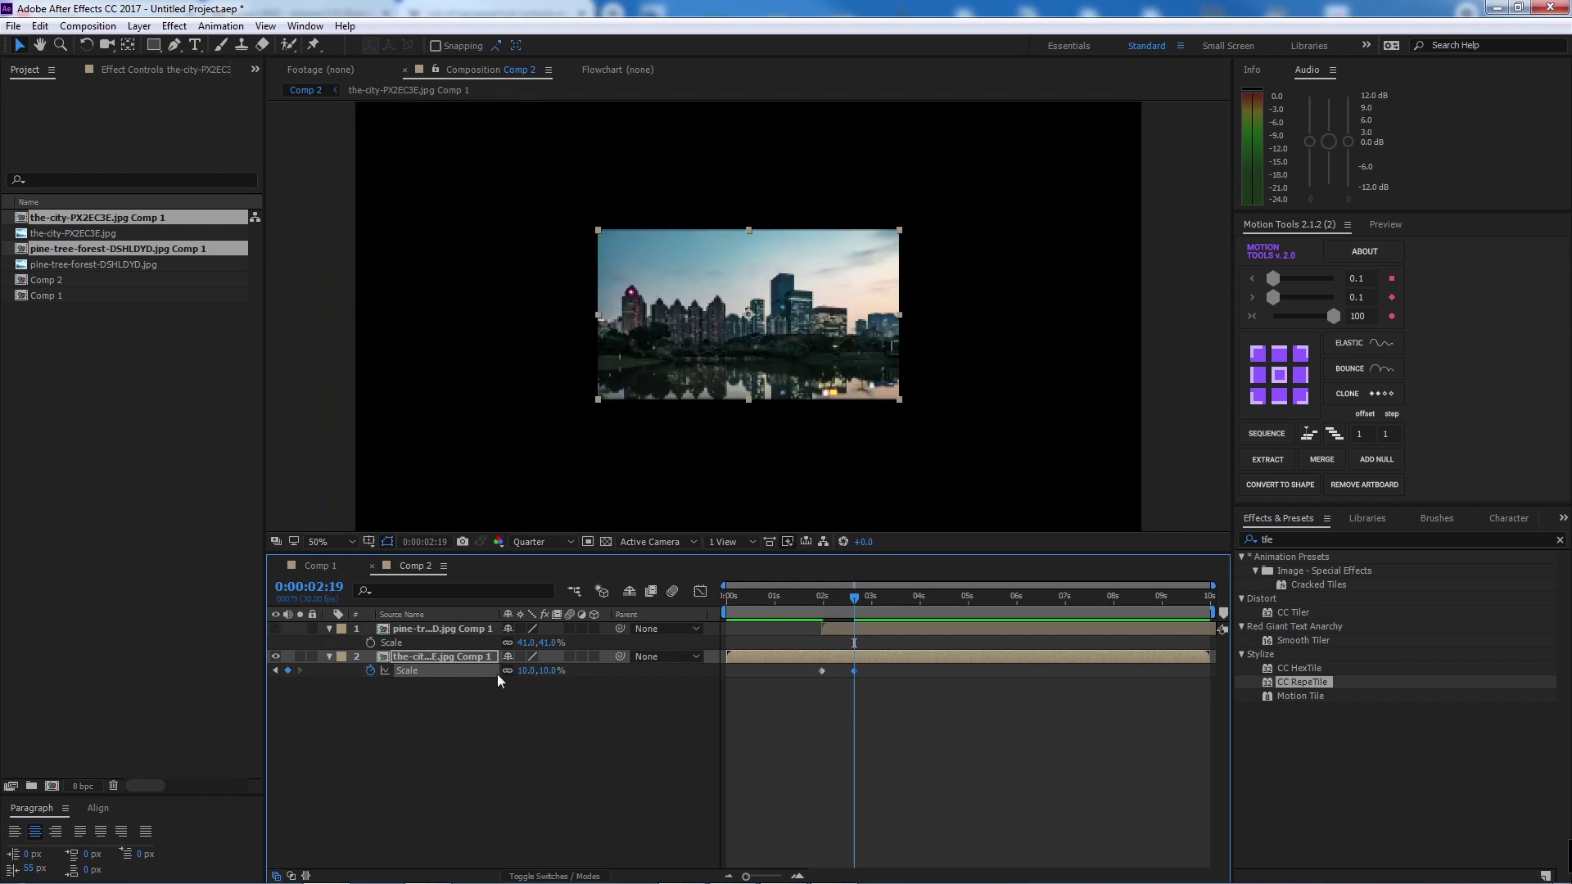
drag(536, 671, 528, 671)
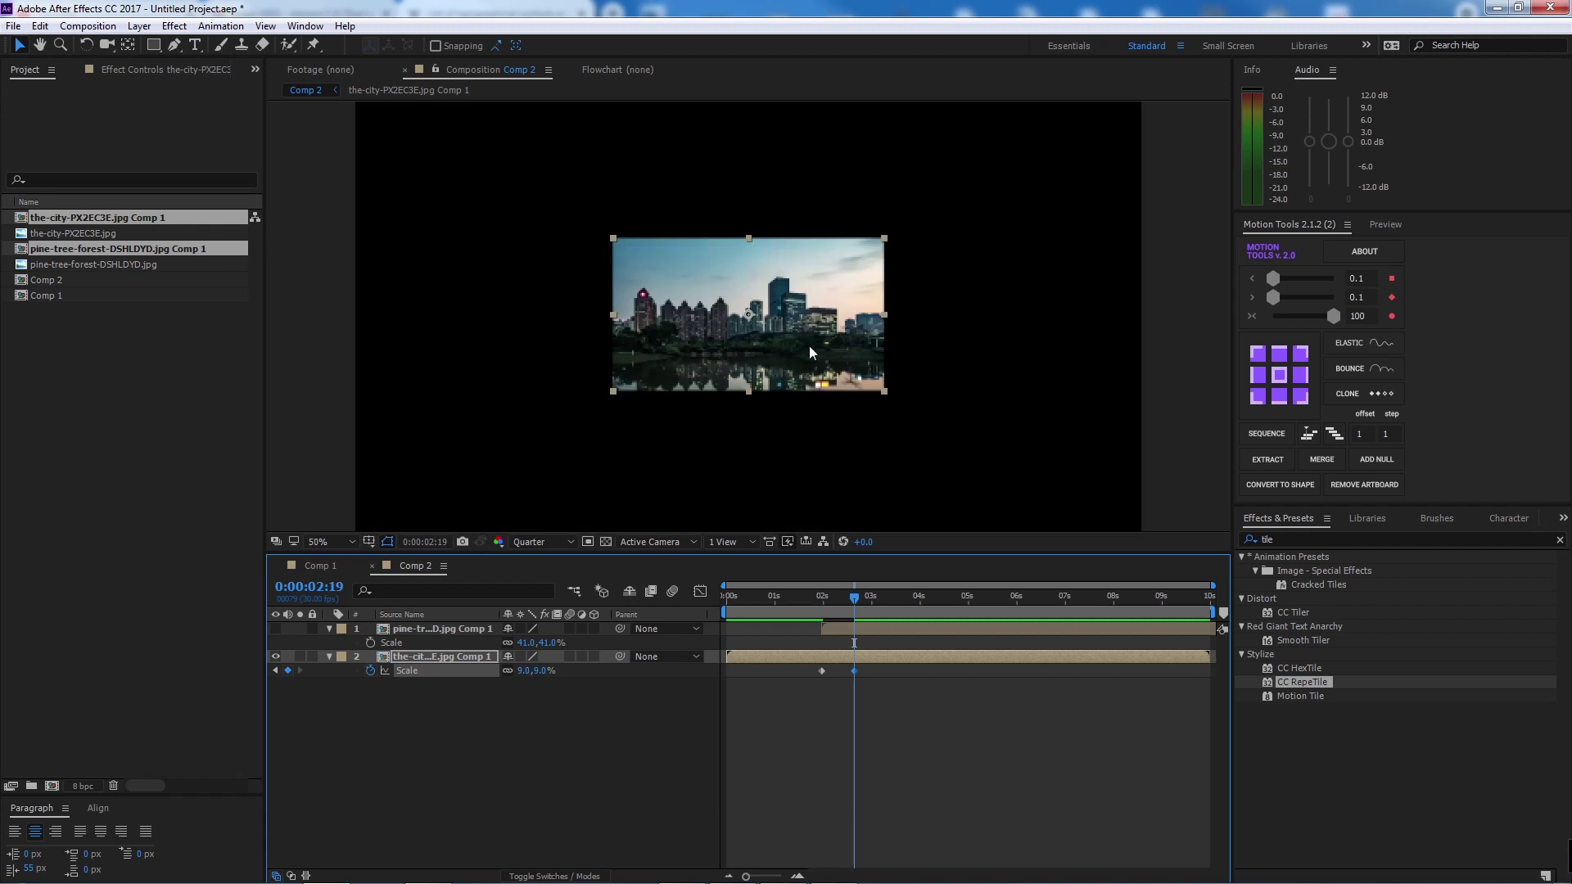
click(454, 656)
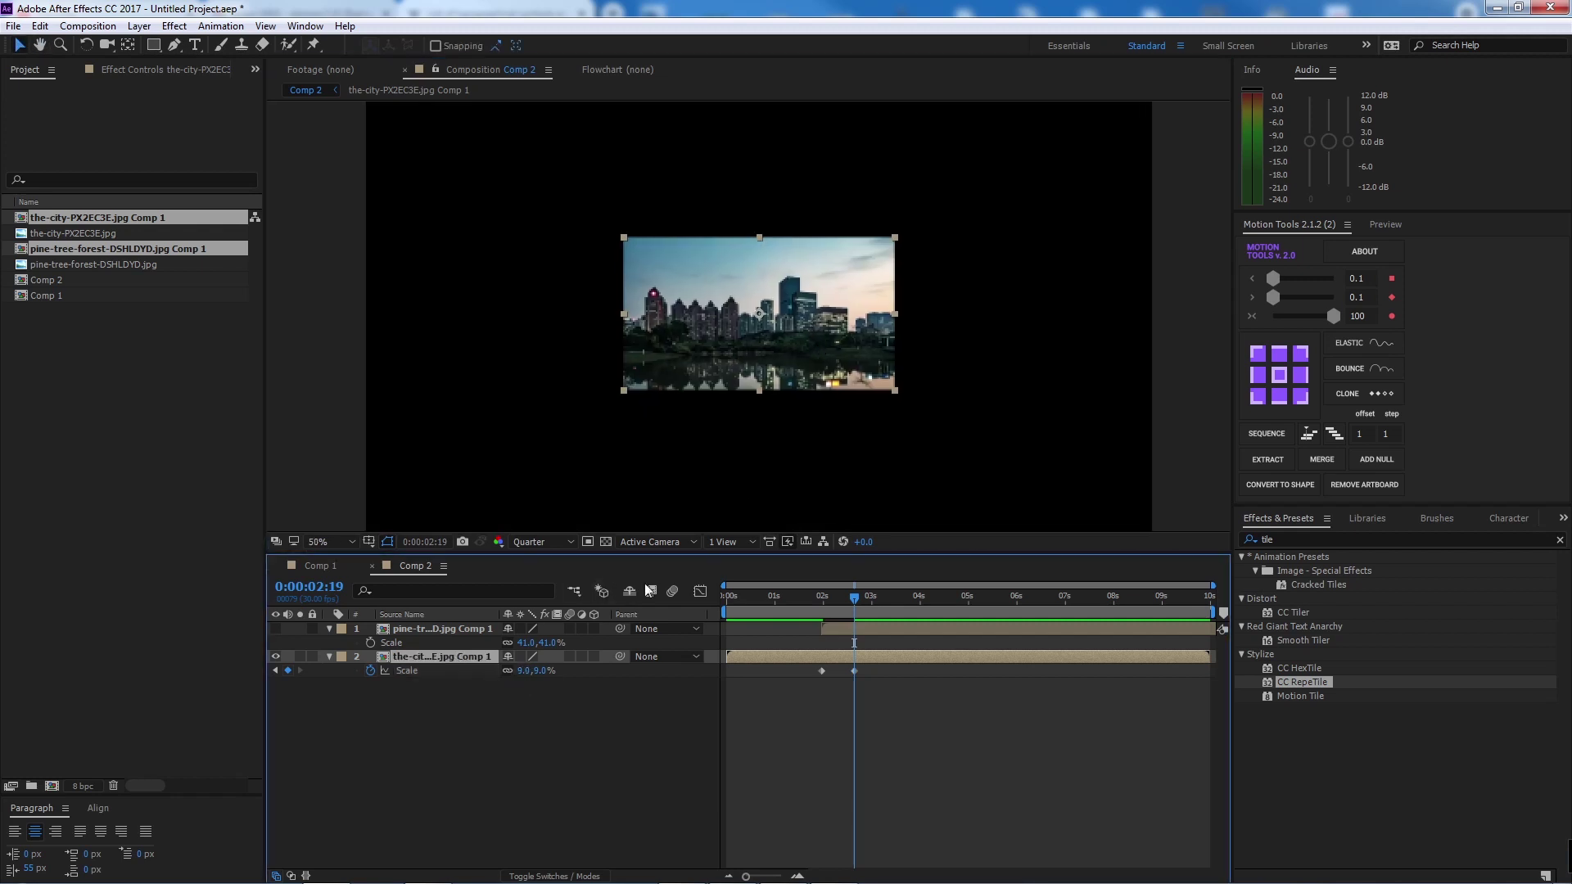
- Apply CC RepeTile to the city layer: Expand Right 6930, Left 11180, Down 12430, Up 8520, Unfold tiling
double_click(1299, 681)
drag(150, 116, 727, 166)
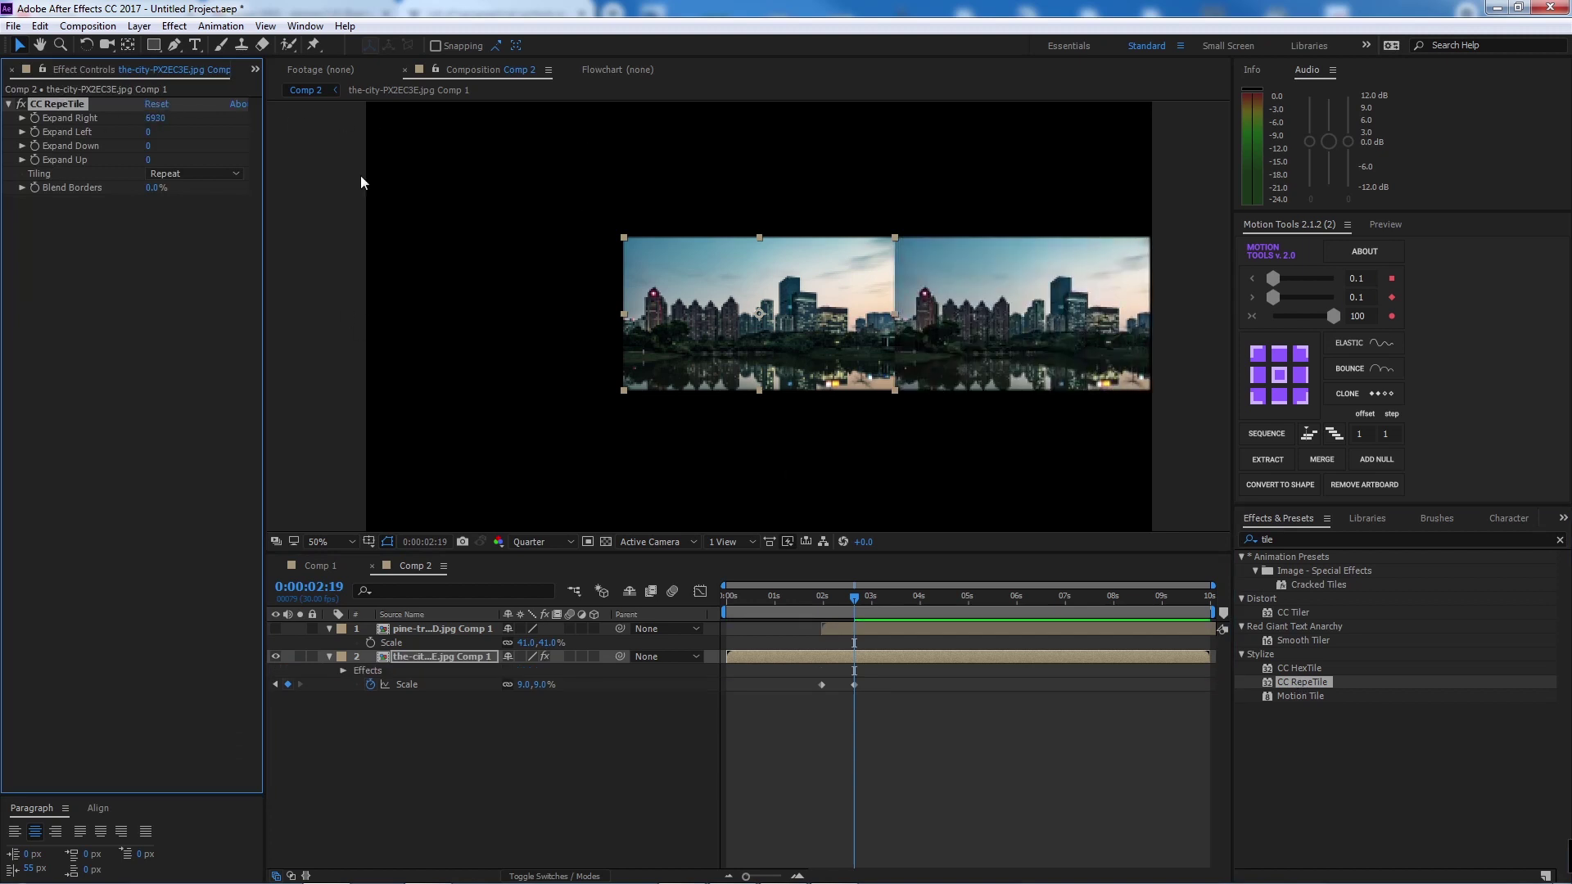
drag(149, 133, 983, 205)
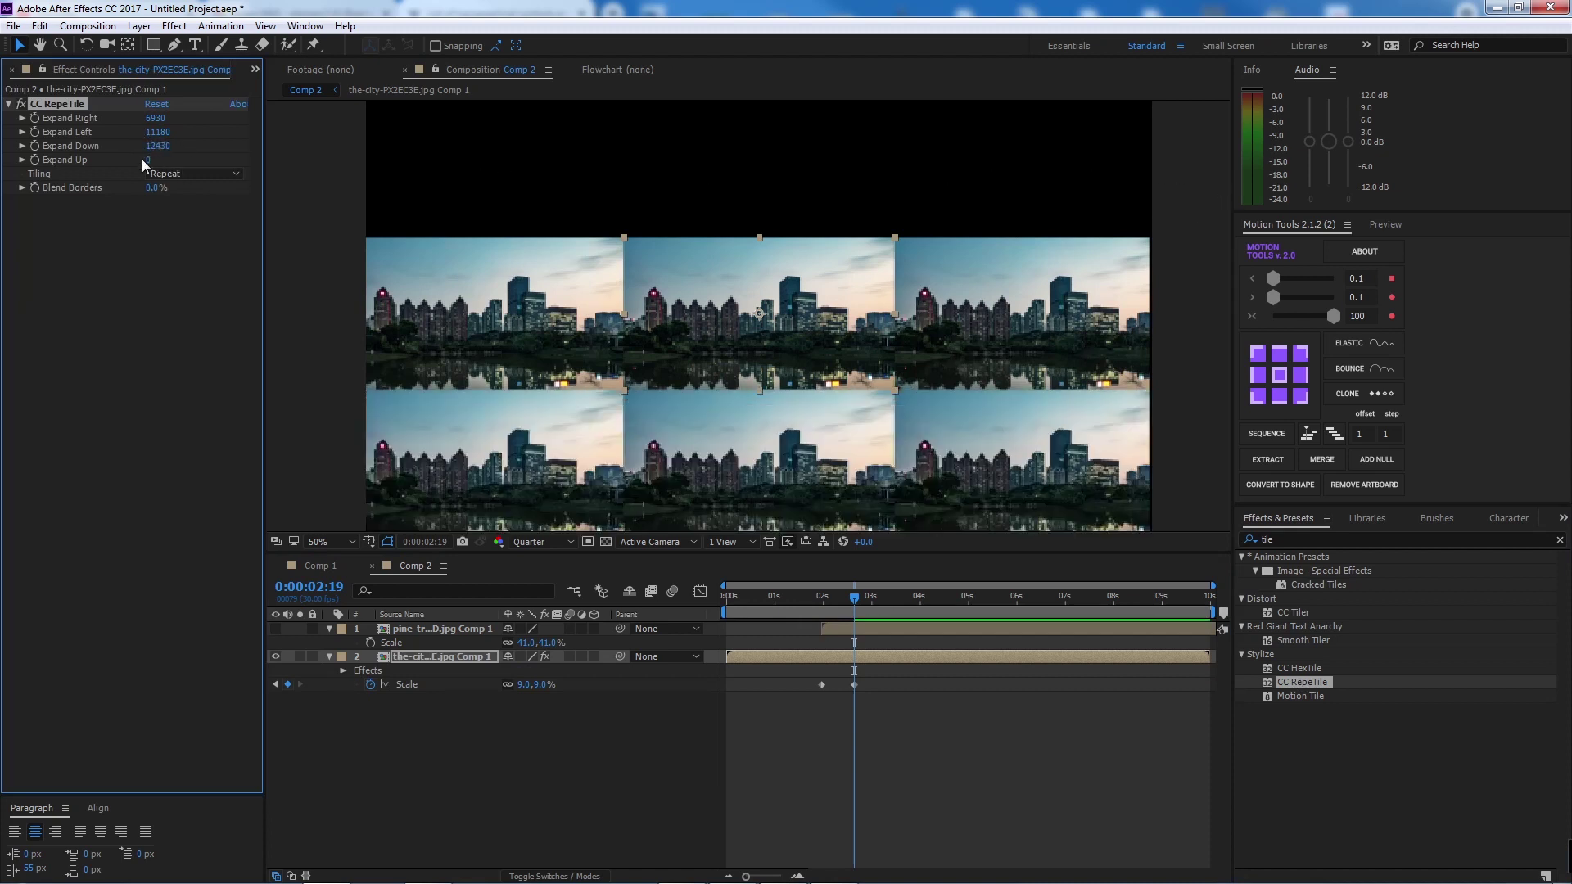
drag(145, 158, 278, 205)
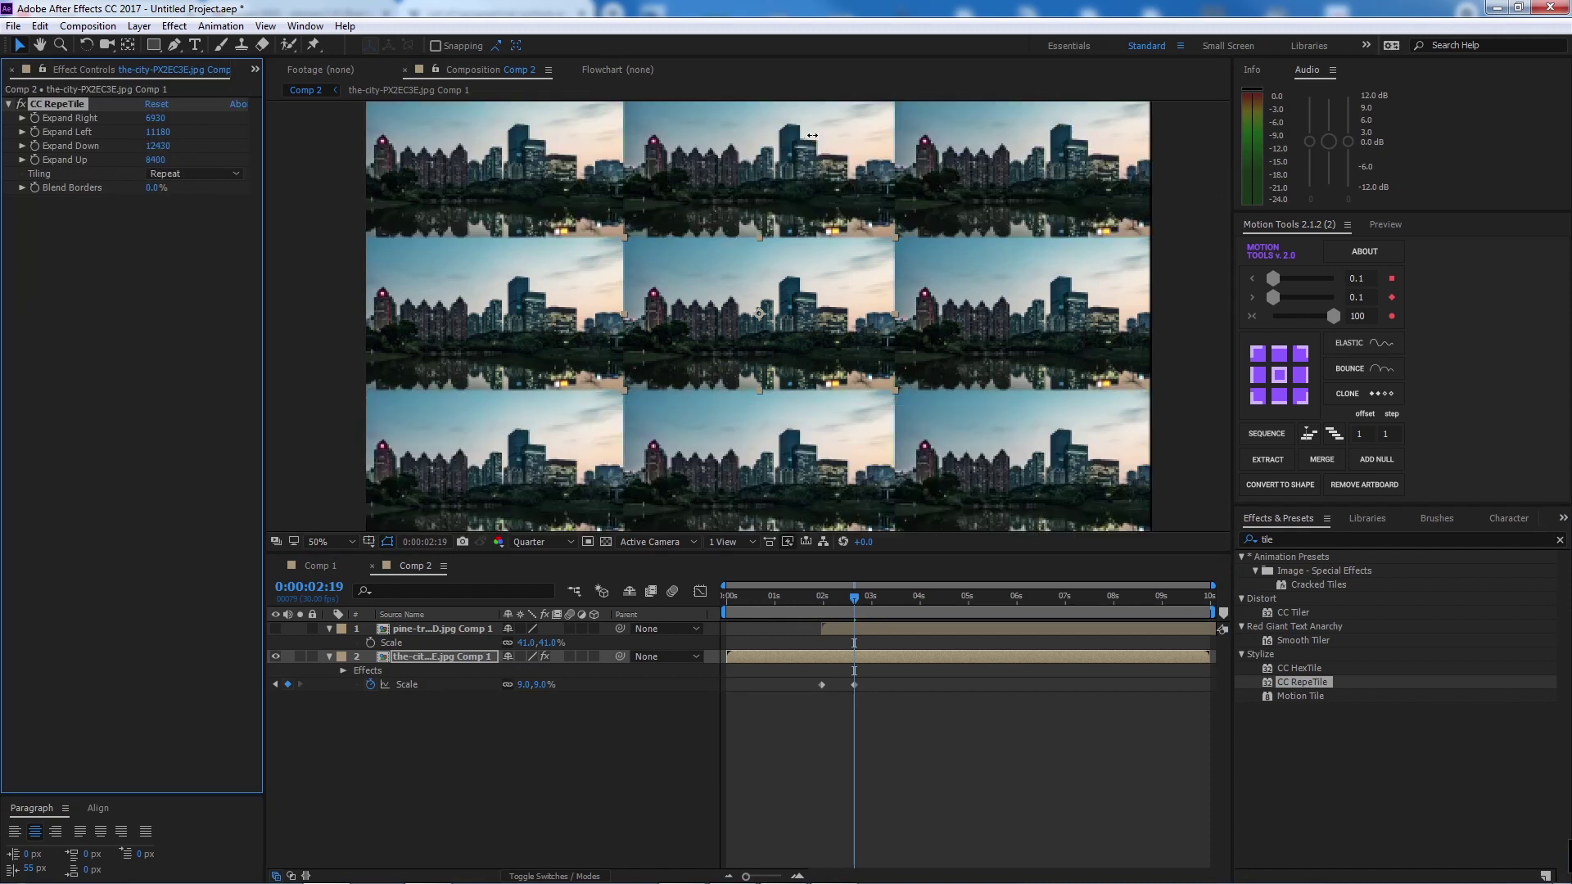
click(201, 175)
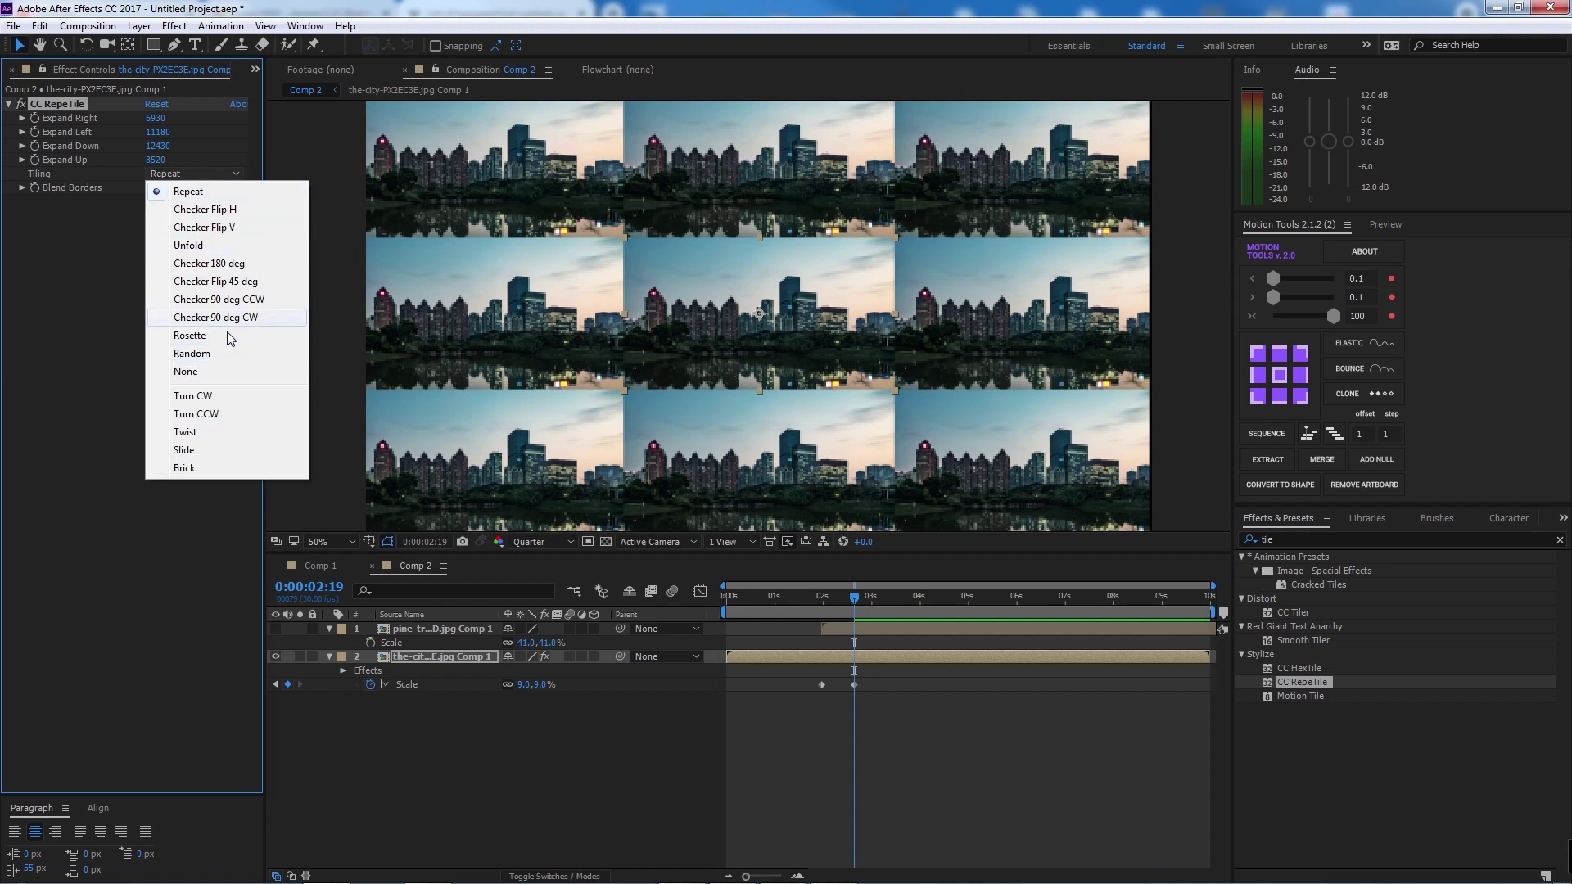
click(242, 245)
drag(704, 349, 689, 335)
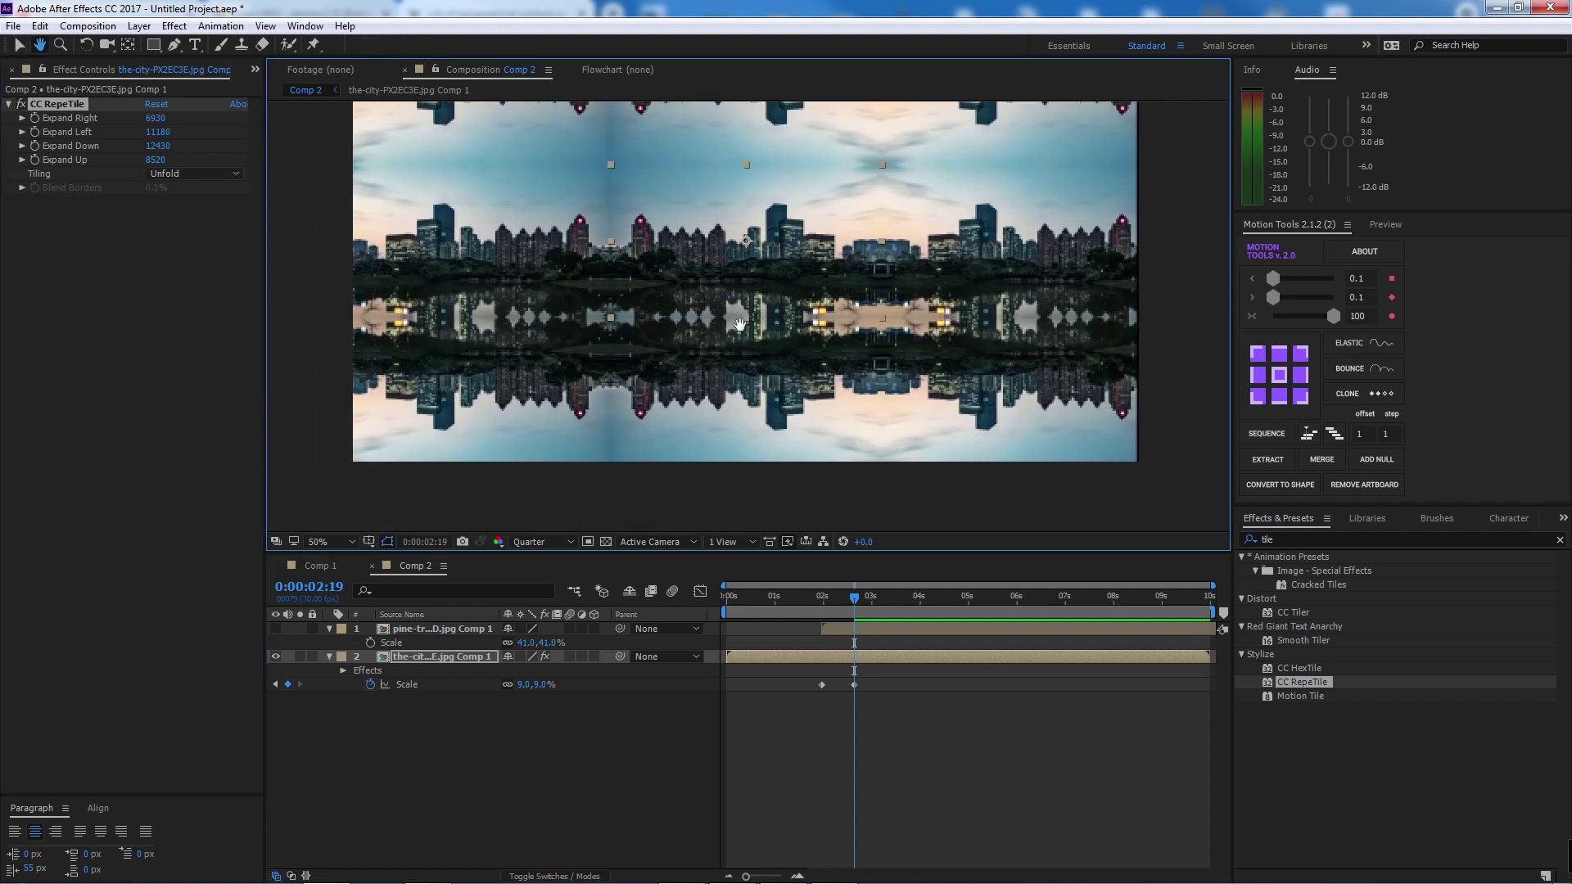
drag(857, 601, 822, 601)
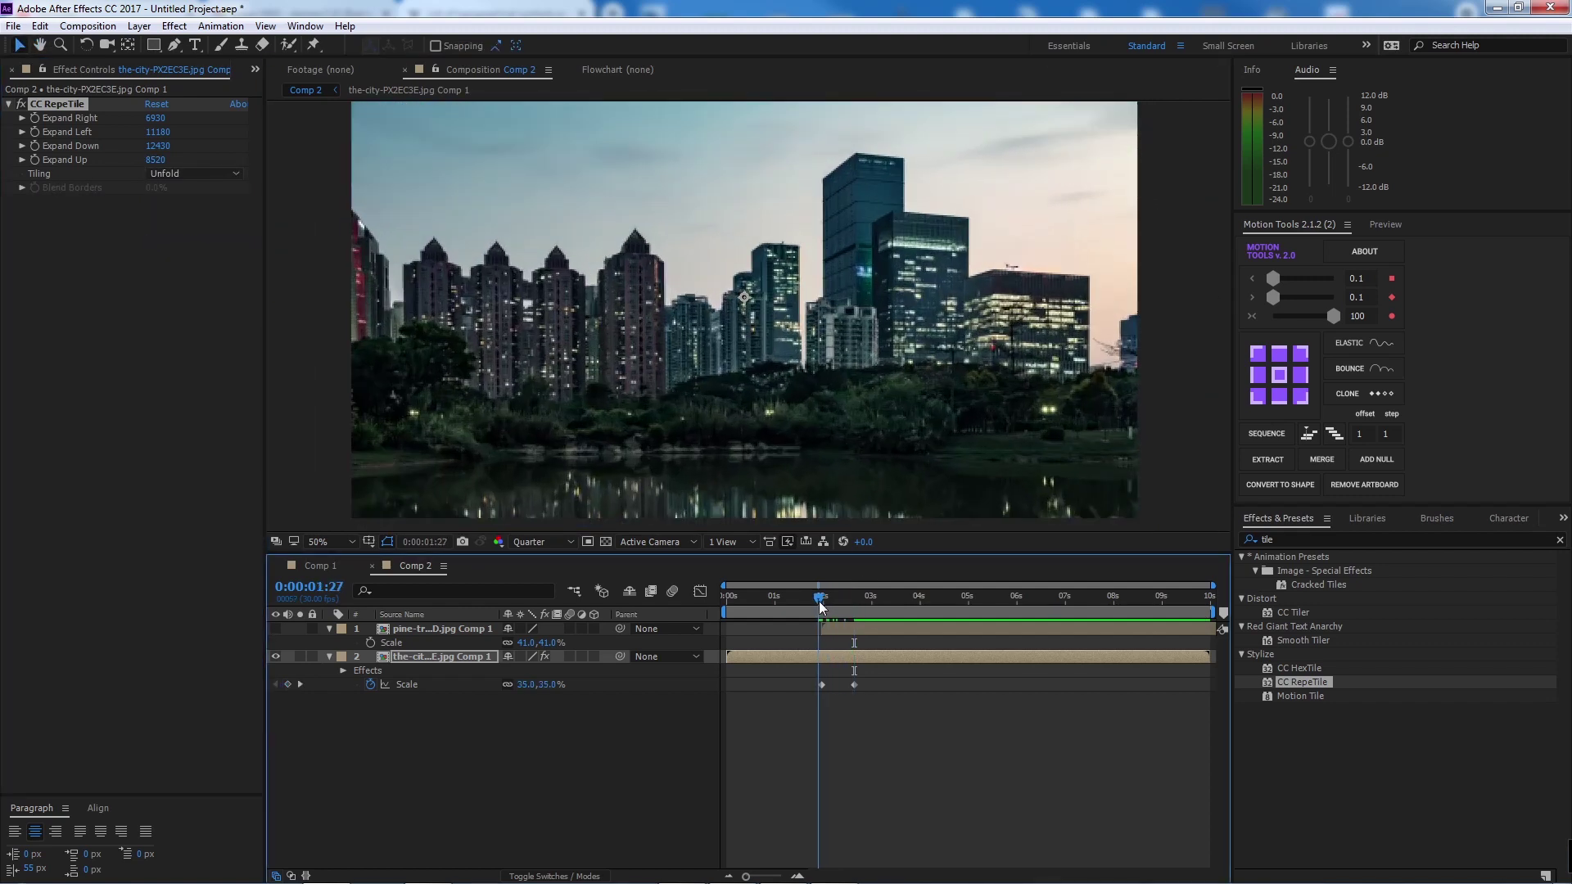
- Steepen the easing between the city's 35% and 9% Scale keyframes into a sharp speed spike
drag(886, 710, 802, 677)
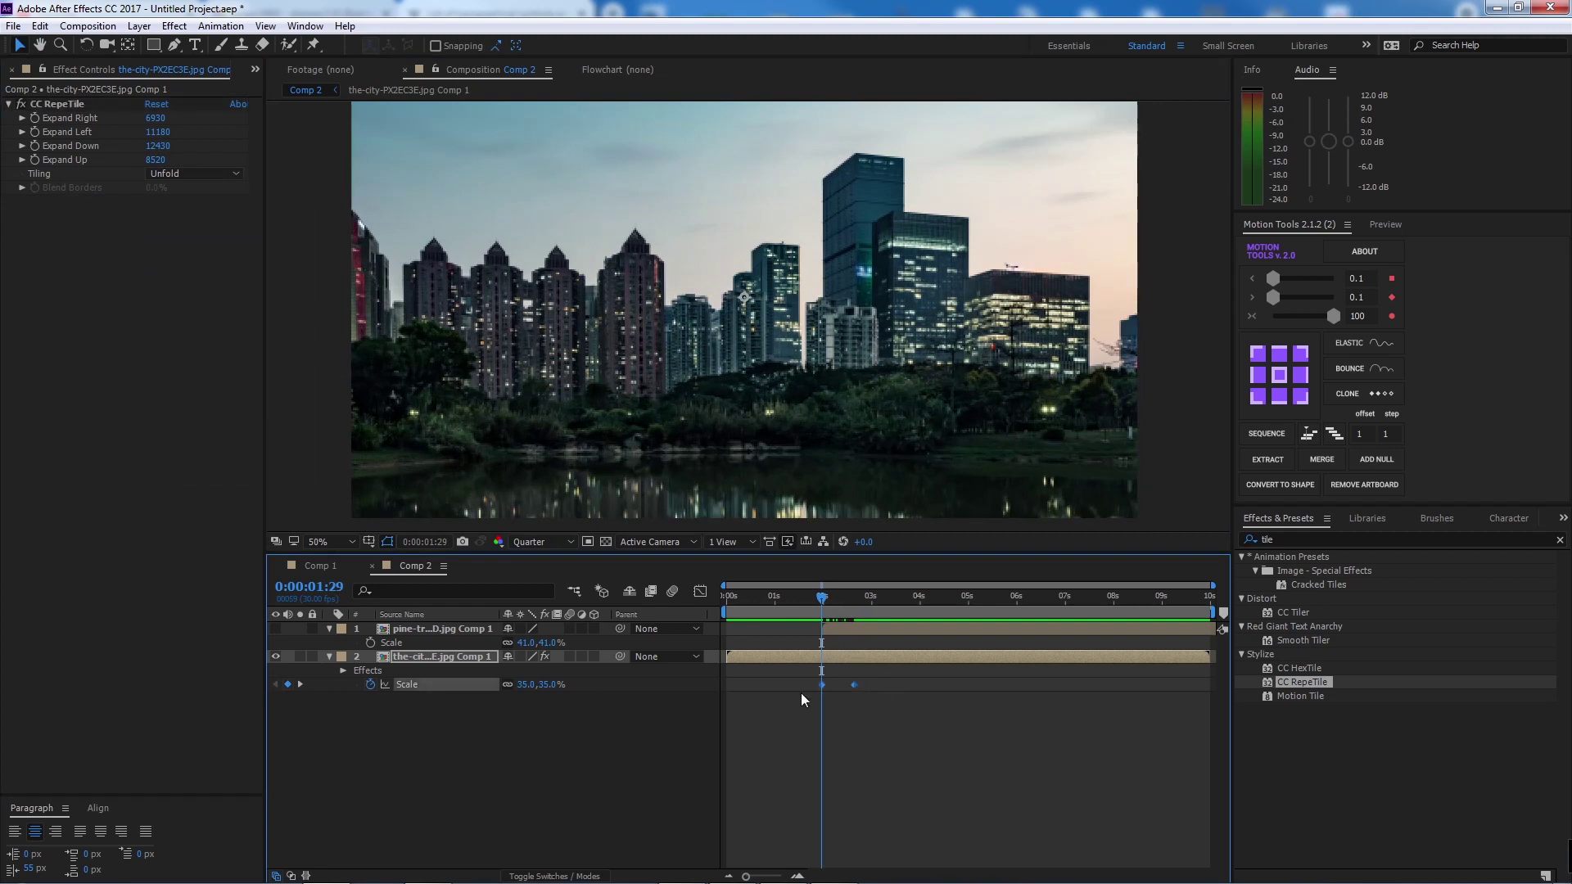
click(700, 591)
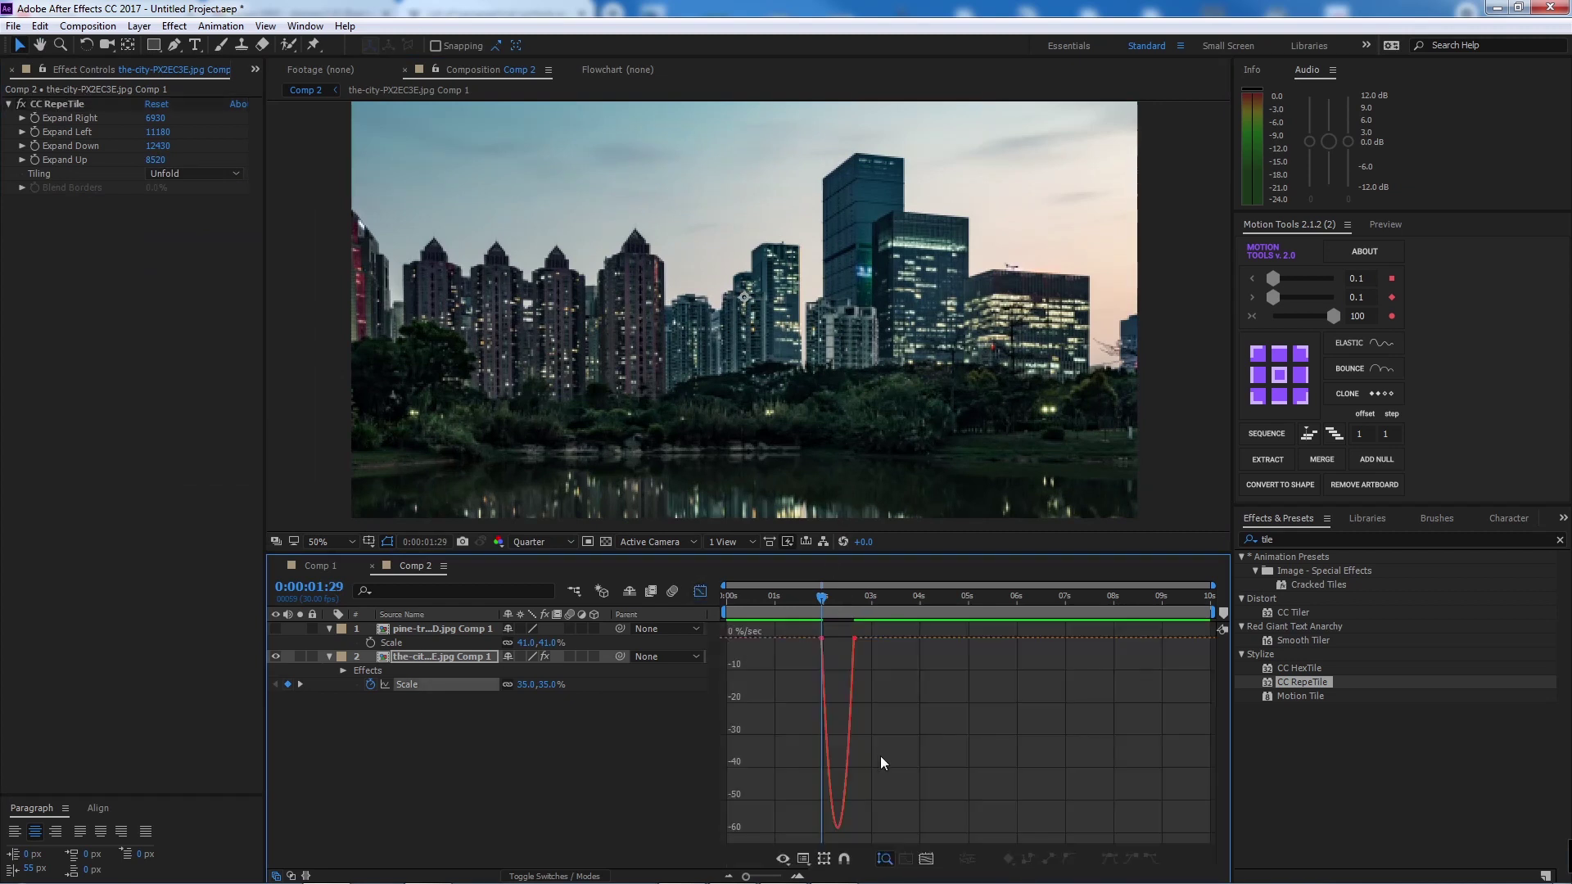
click(797, 877)
drag(886, 637, 887, 601)
key(Page_Up)
key(shift+F3)
click(845, 630)
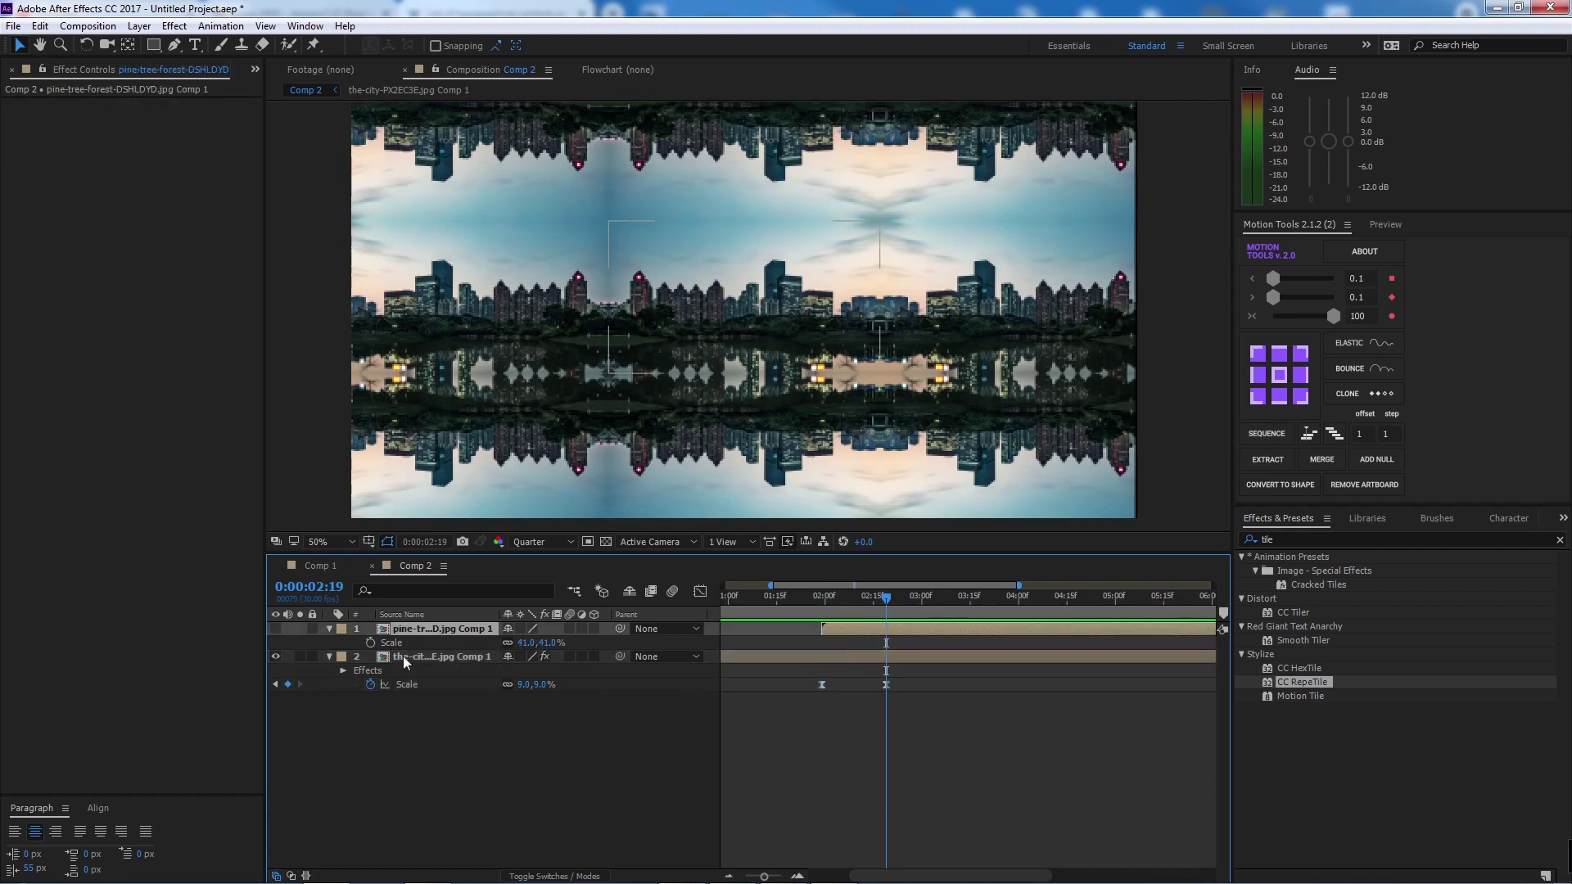
- Keyframe the forest layer's Scale from 332% at 1:29 down to 41% at 2:19
click(369, 643)
drag(886, 596, 821, 597)
click(275, 628)
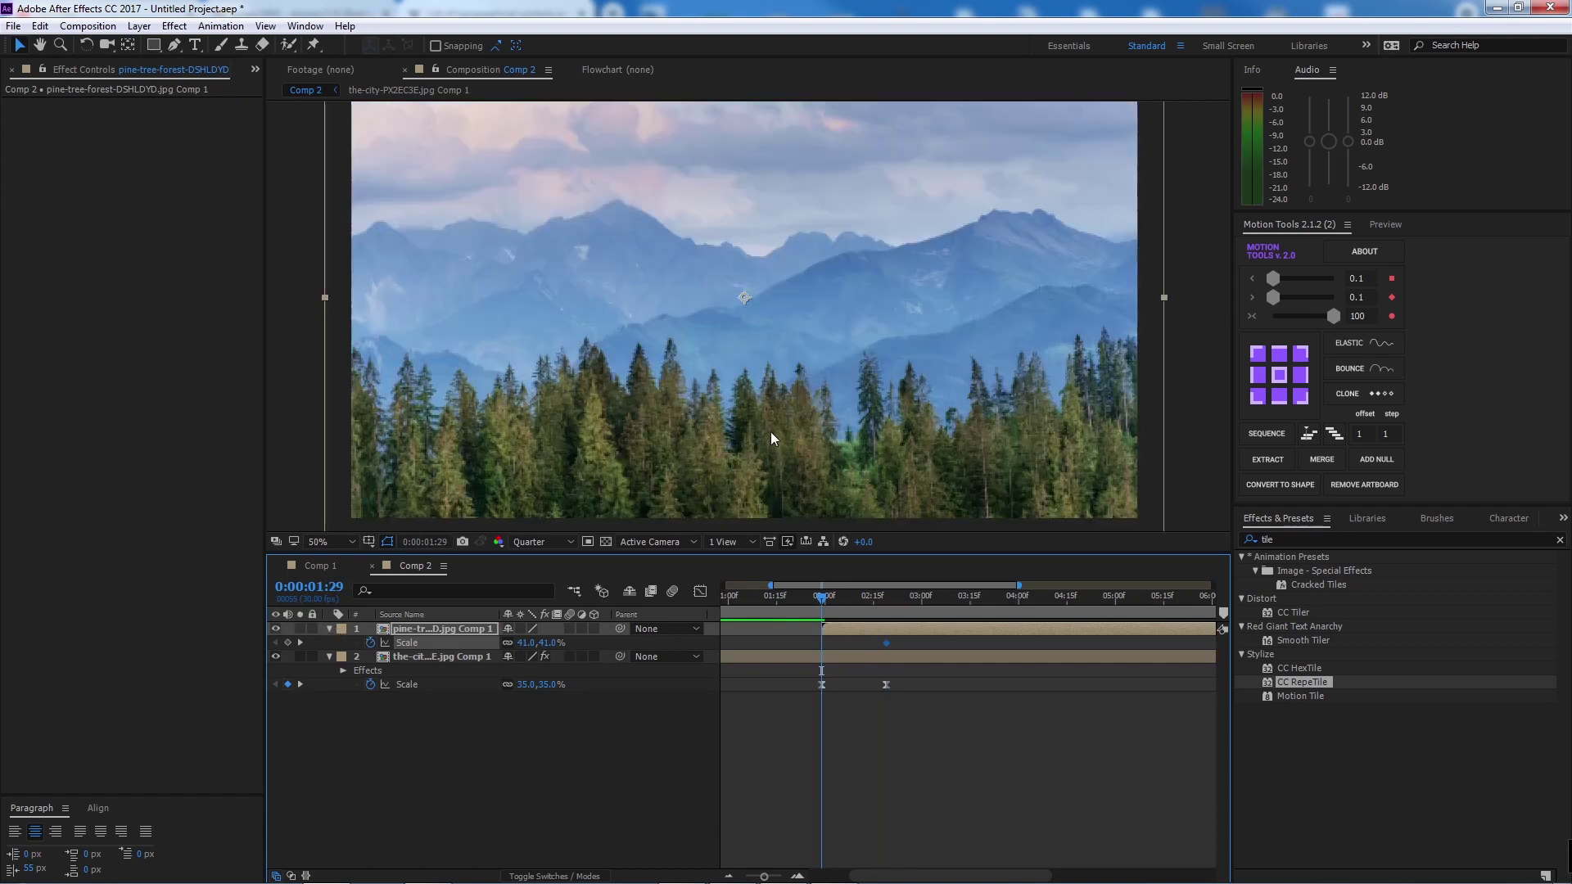
drag(553, 644, 654, 644)
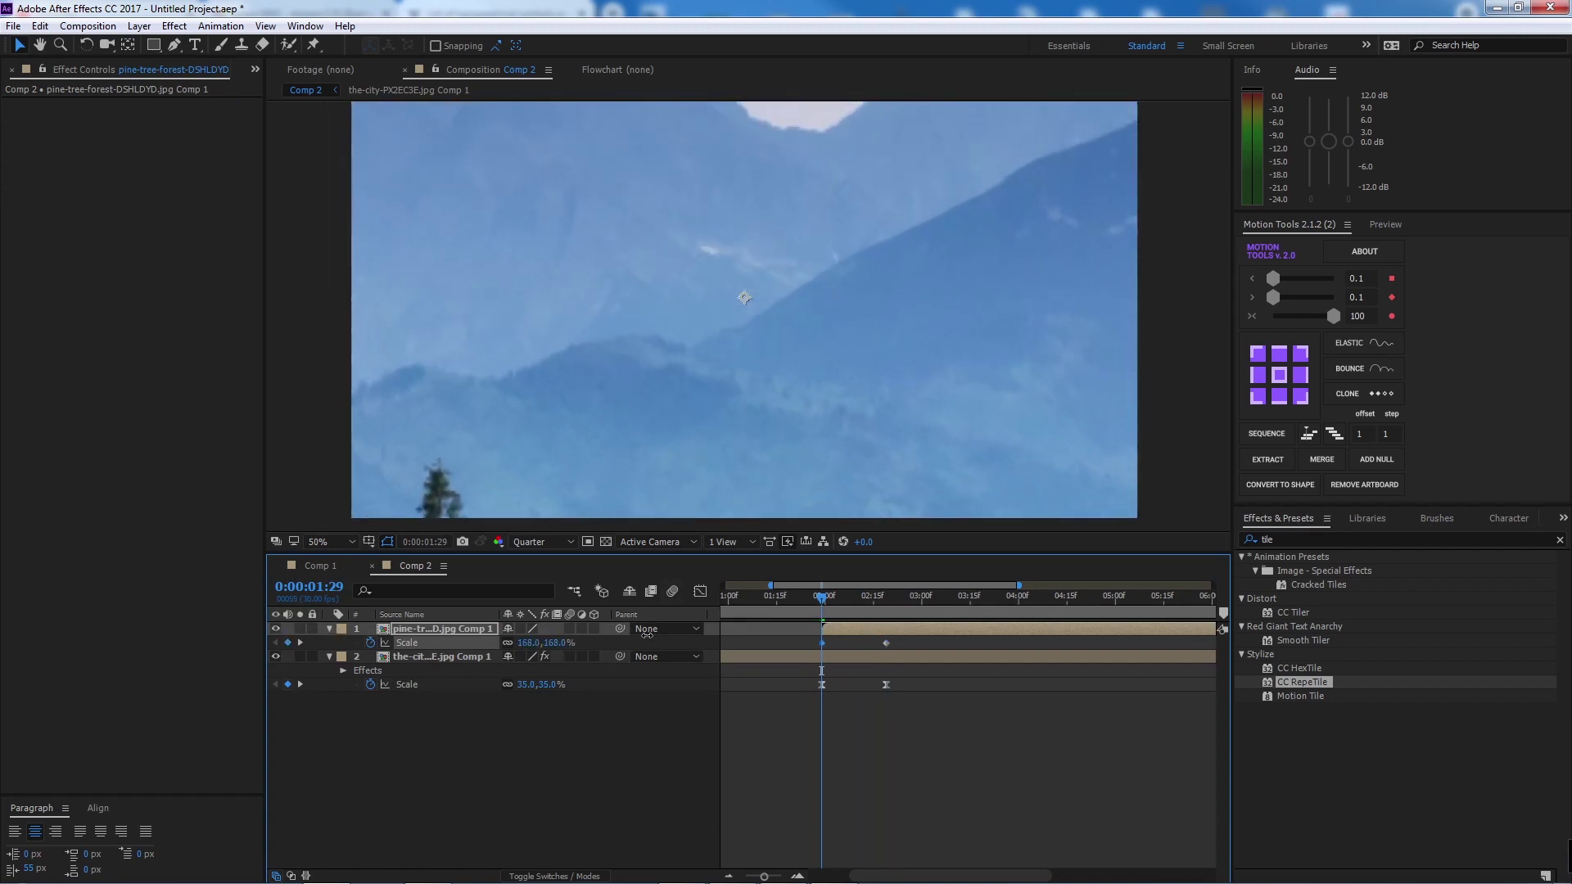
scroll(925, 311, down, 2)
drag(546, 642, 701, 648)
drag(824, 596, 802, 649)
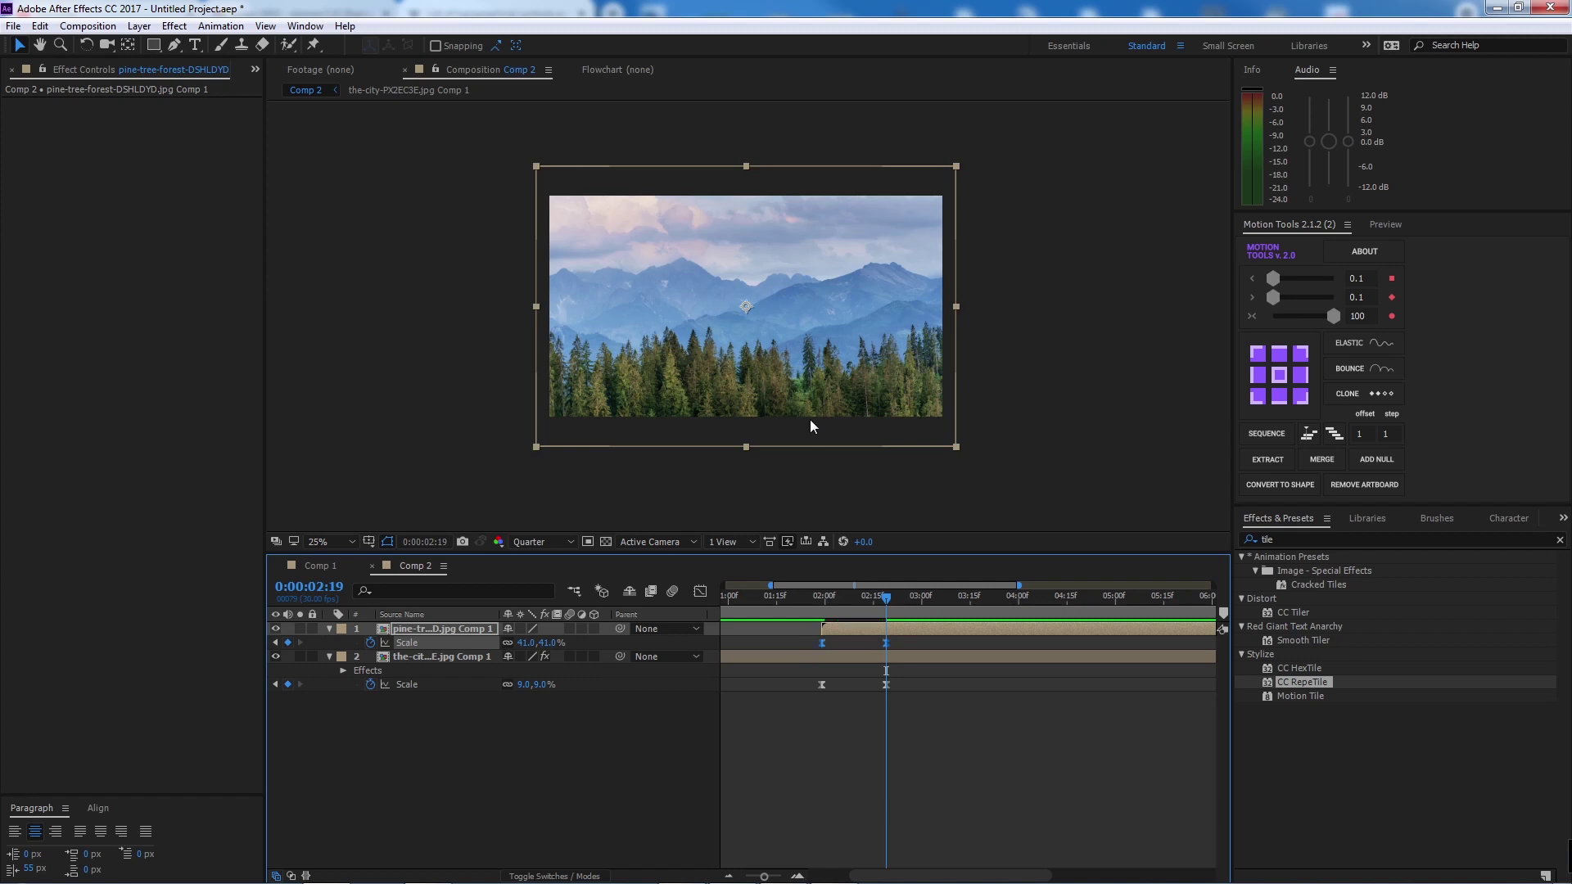
- Strengthen the ease into the forest's final 41% Scale keyframe in the Graph Editor
click(700, 592)
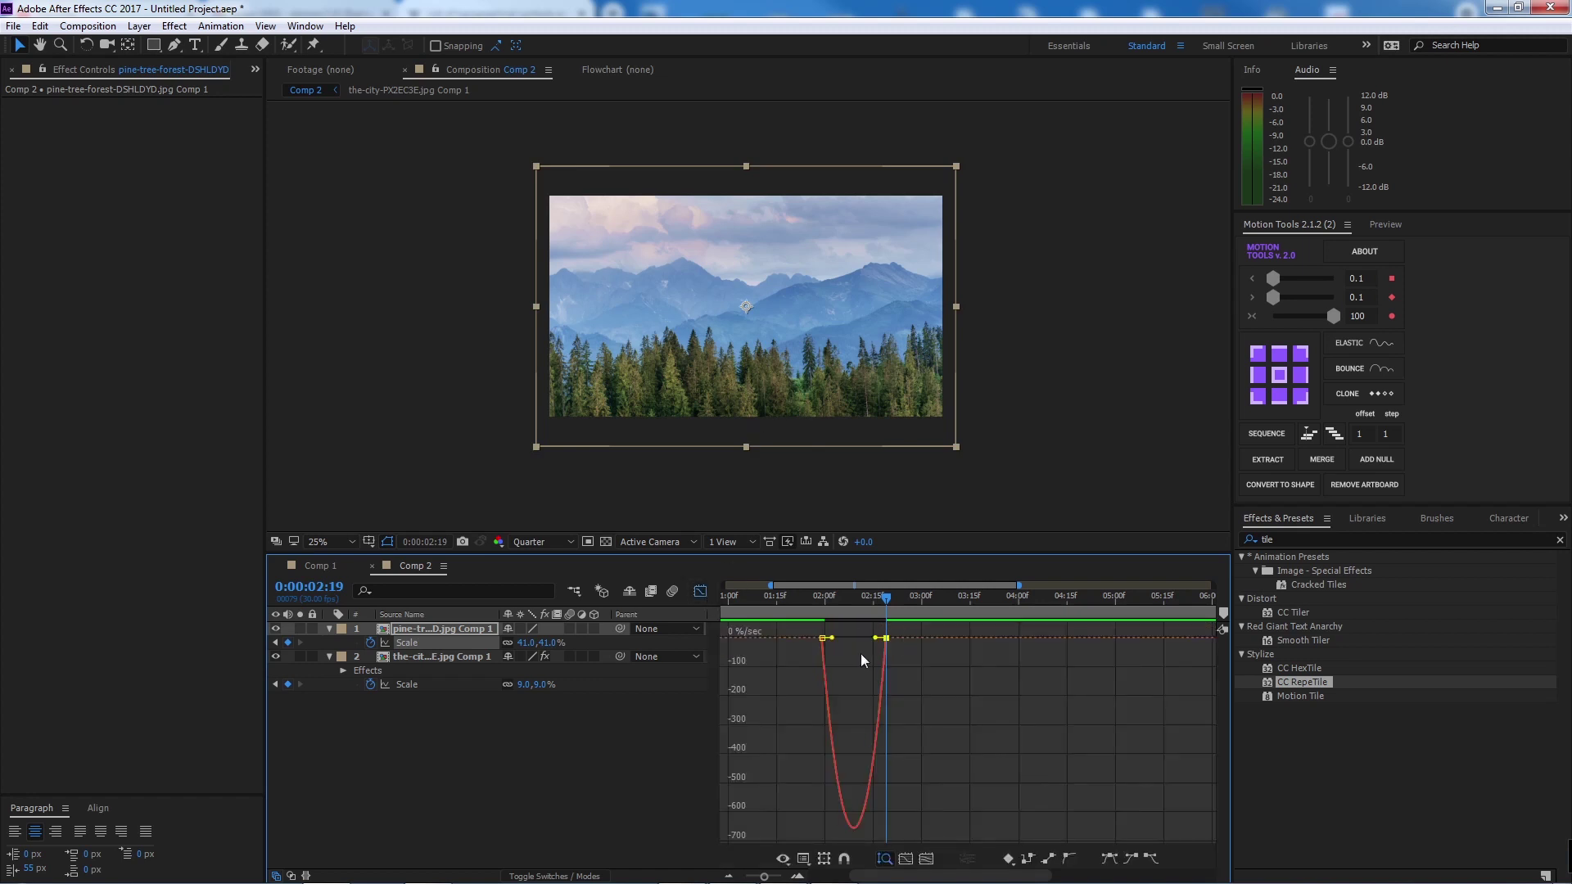
drag(875, 637, 854, 638)
click(808, 595)
click(700, 592)
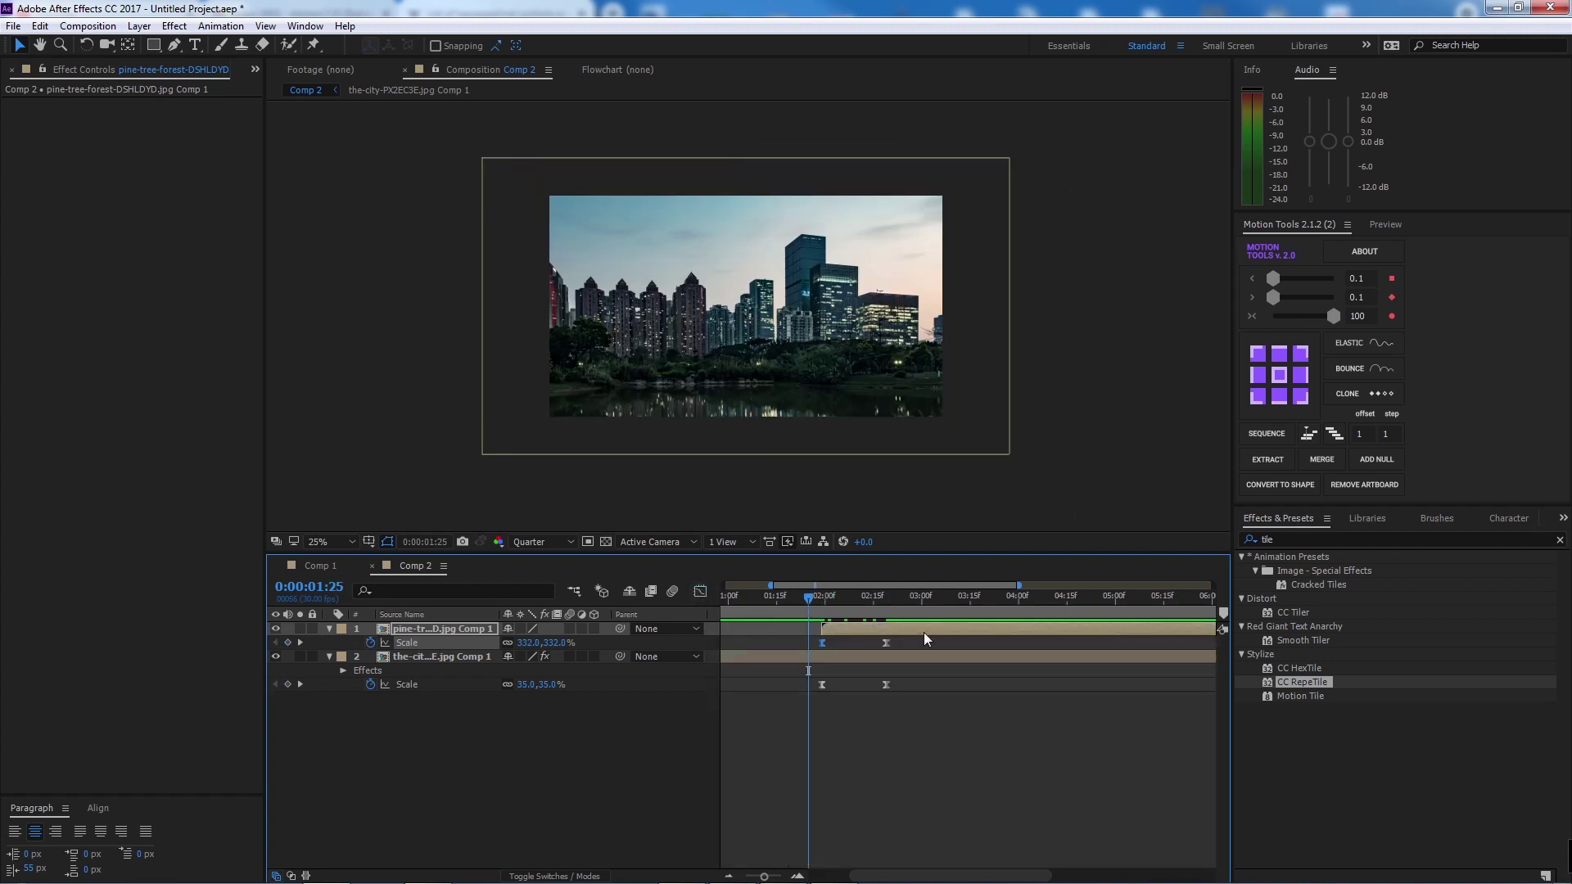
- Hide the forest layer and scrub the city layer's Scale speed curve from 2:00 to 2:09
click(325, 633)
click(275, 629)
click(924, 655)
click(825, 599)
click(828, 599)
click(700, 592)
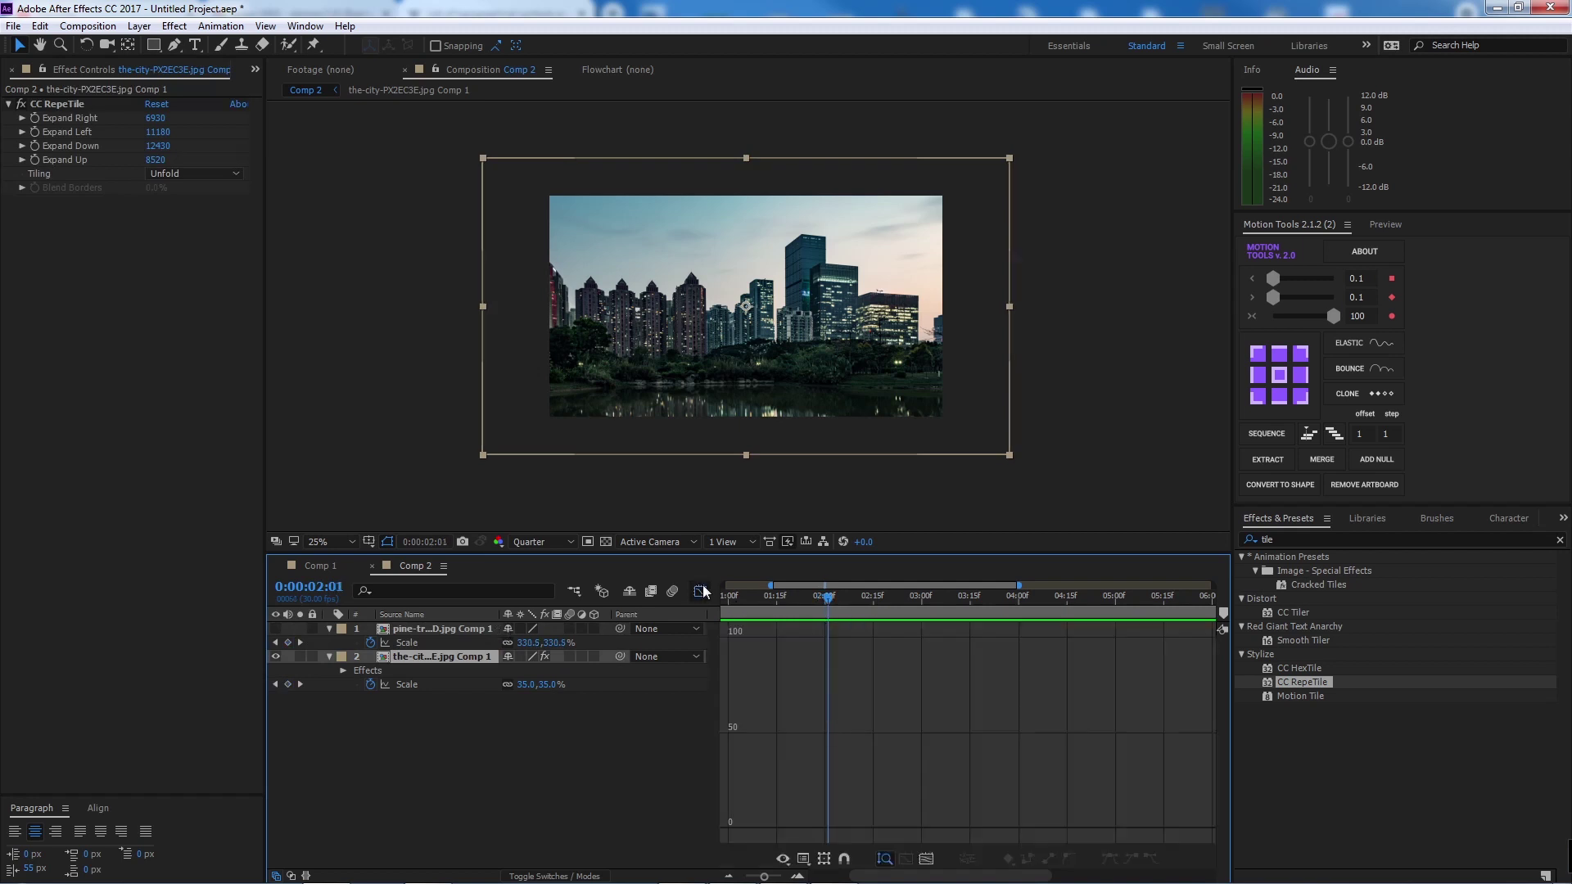
click(407, 684)
drag(833, 598, 855, 599)
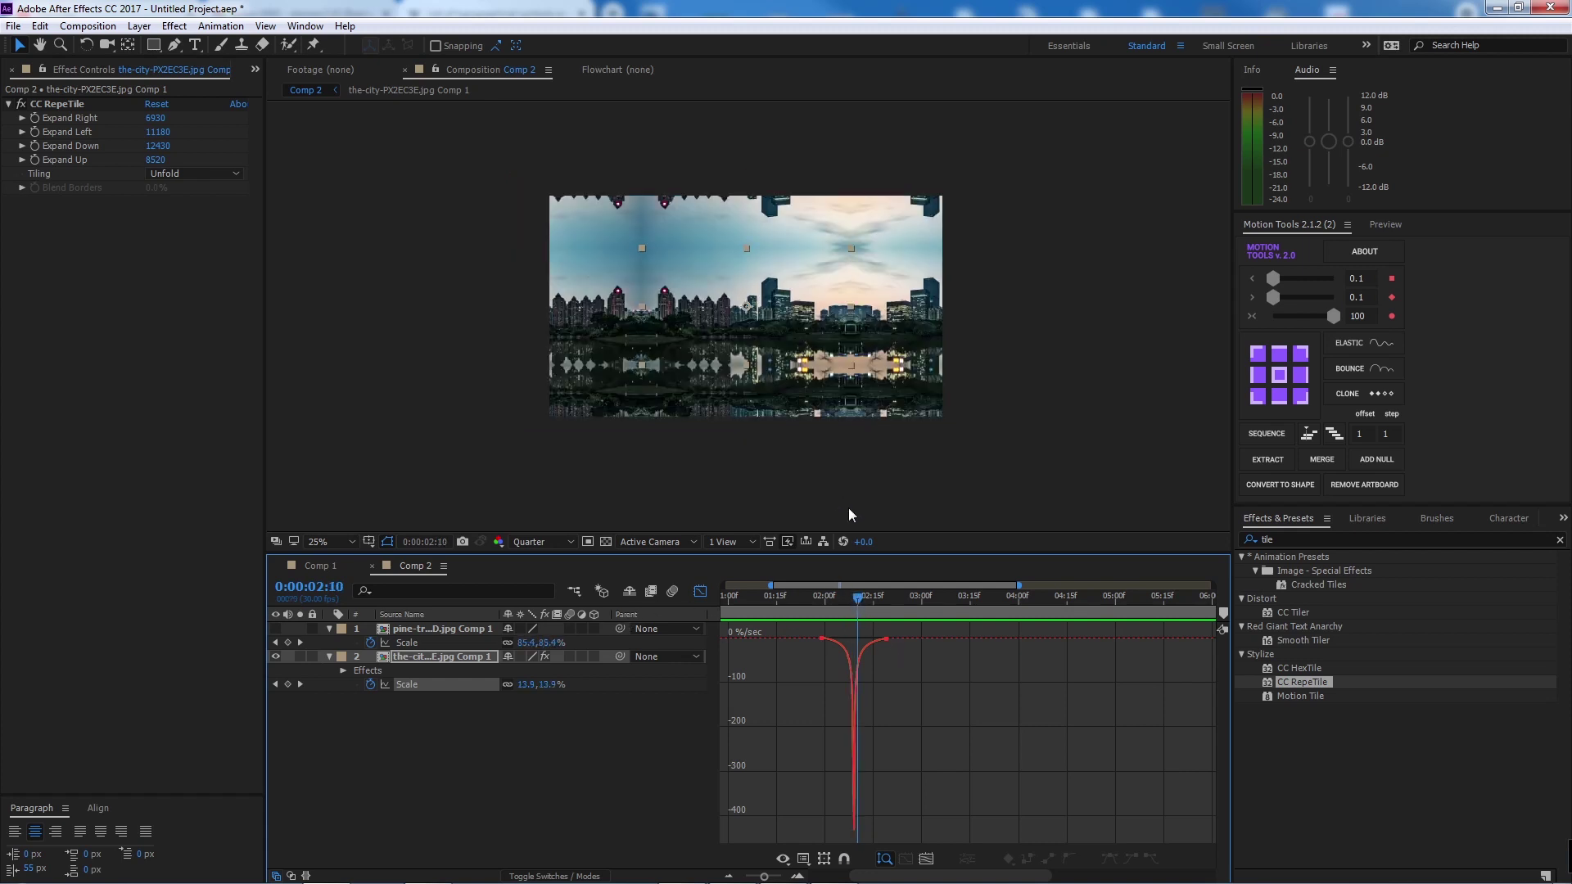
click(700, 590)
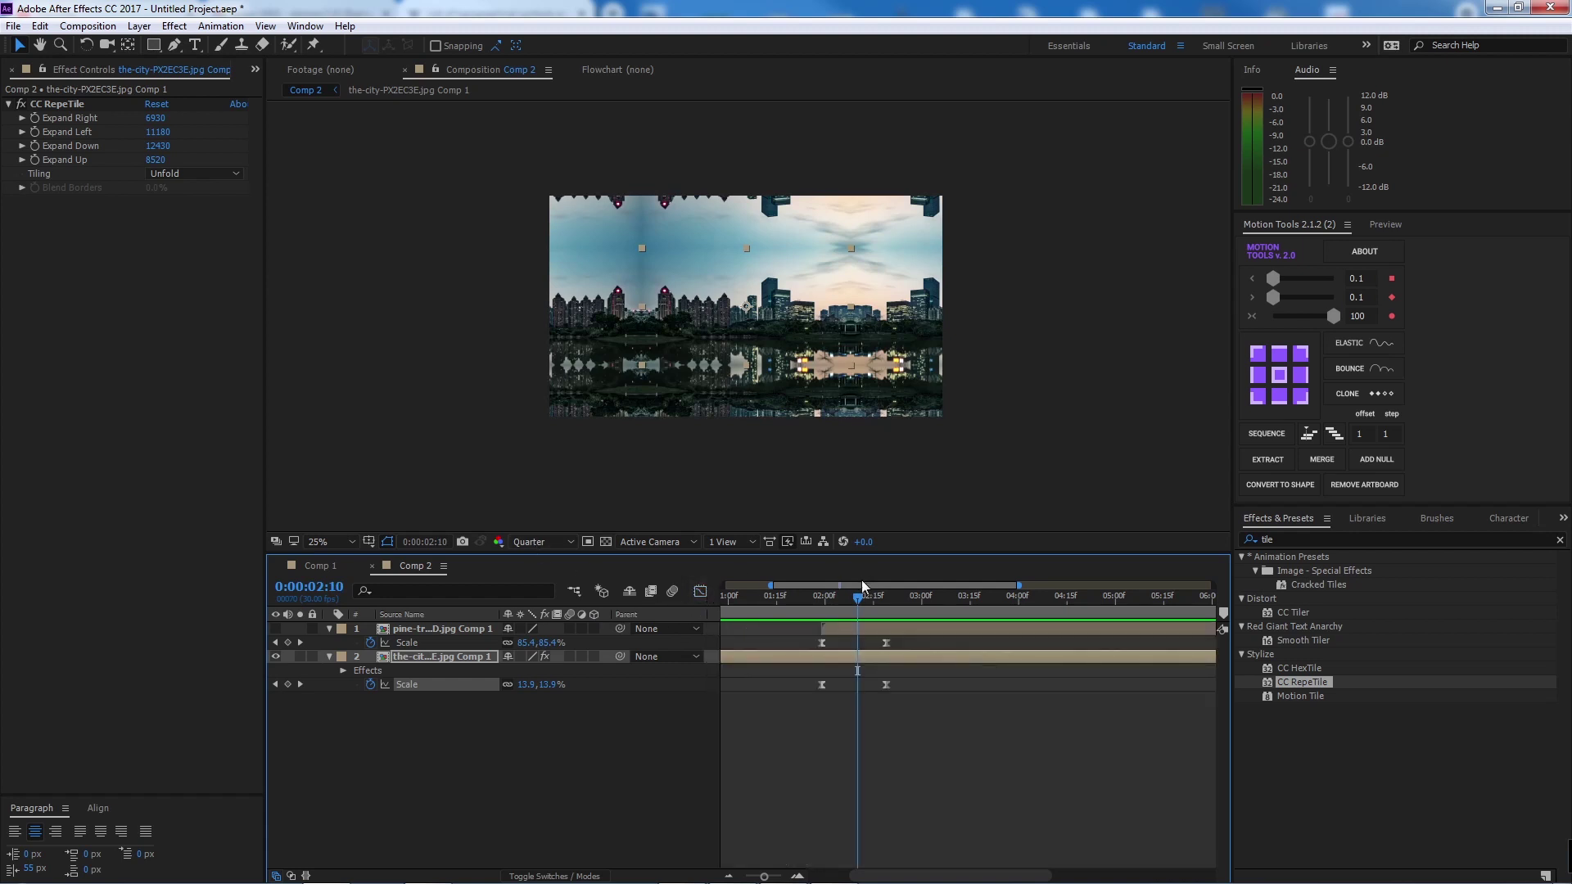
- Trim the forest layer's start, unhide it, shift it a few frames later and preview both zooms
click(844, 632)
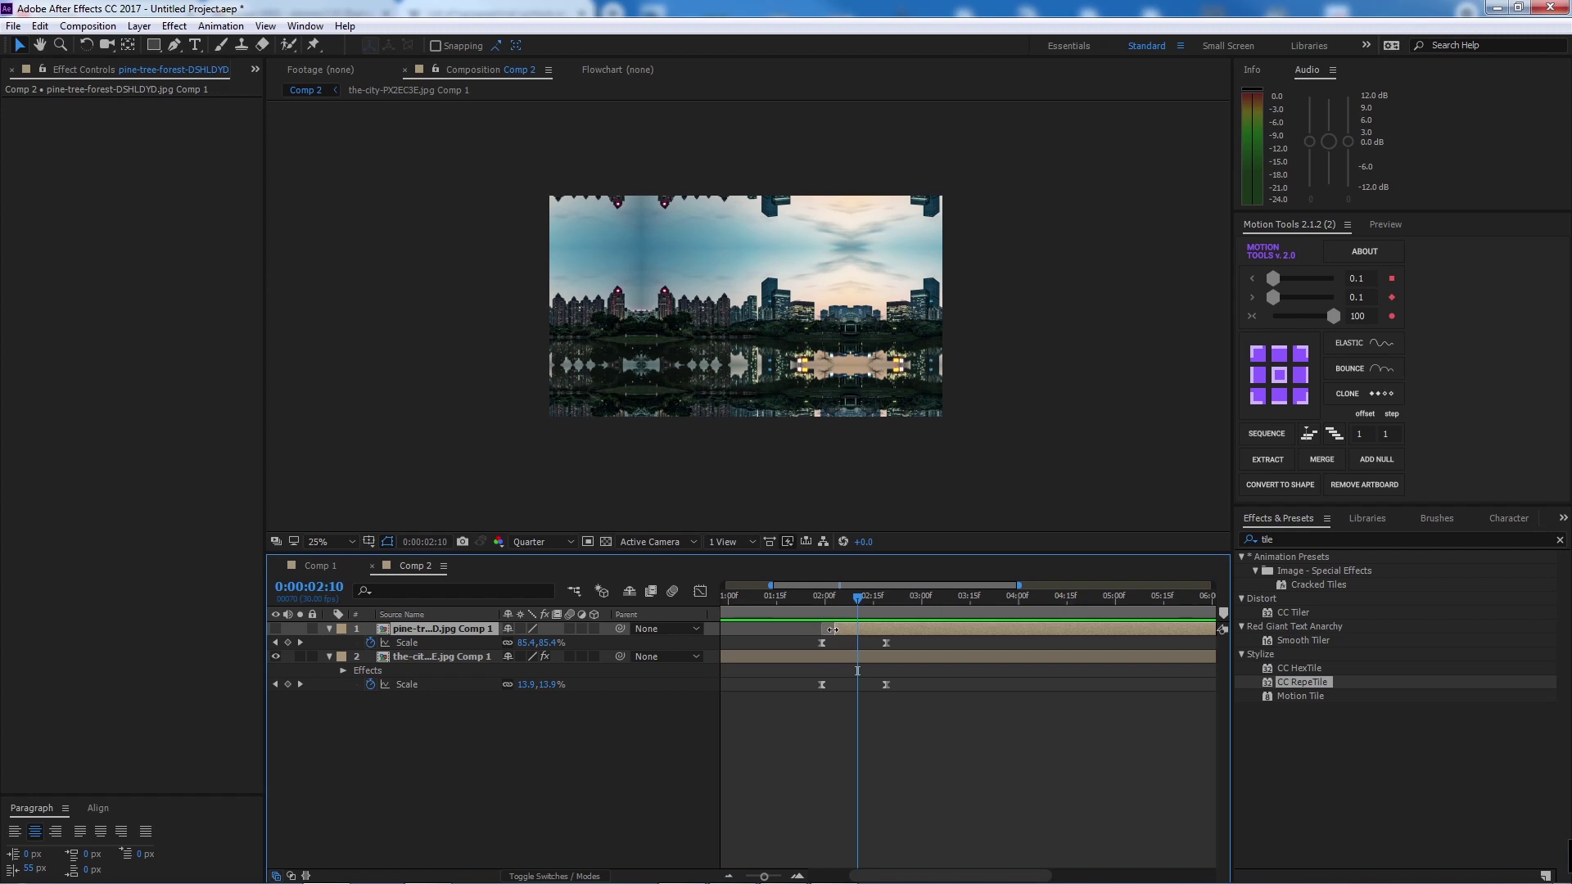
mouse_move(834, 630)
mouse_down()
mouse_move(849, 632)
mouse_move(821, 630)
mouse_up()
click(277, 628)
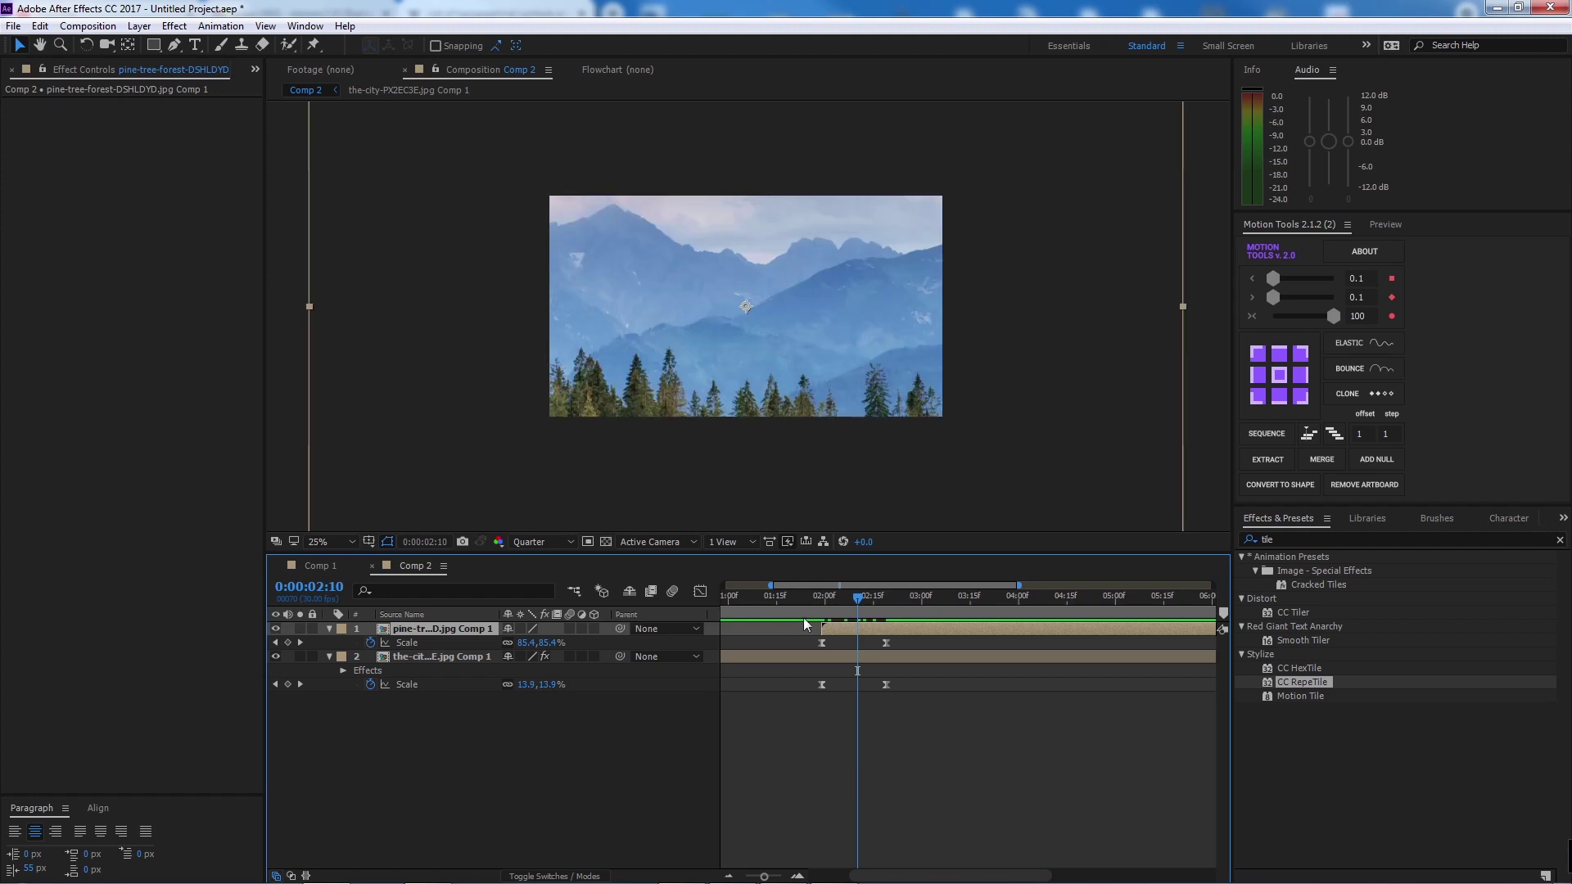
mouse_move(821, 629)
mouse_down()
mouse_move(873, 635)
mouse_move(811, 601)
mouse_up()
drag(929, 627, 841, 605)
key(space)
click(862, 656)
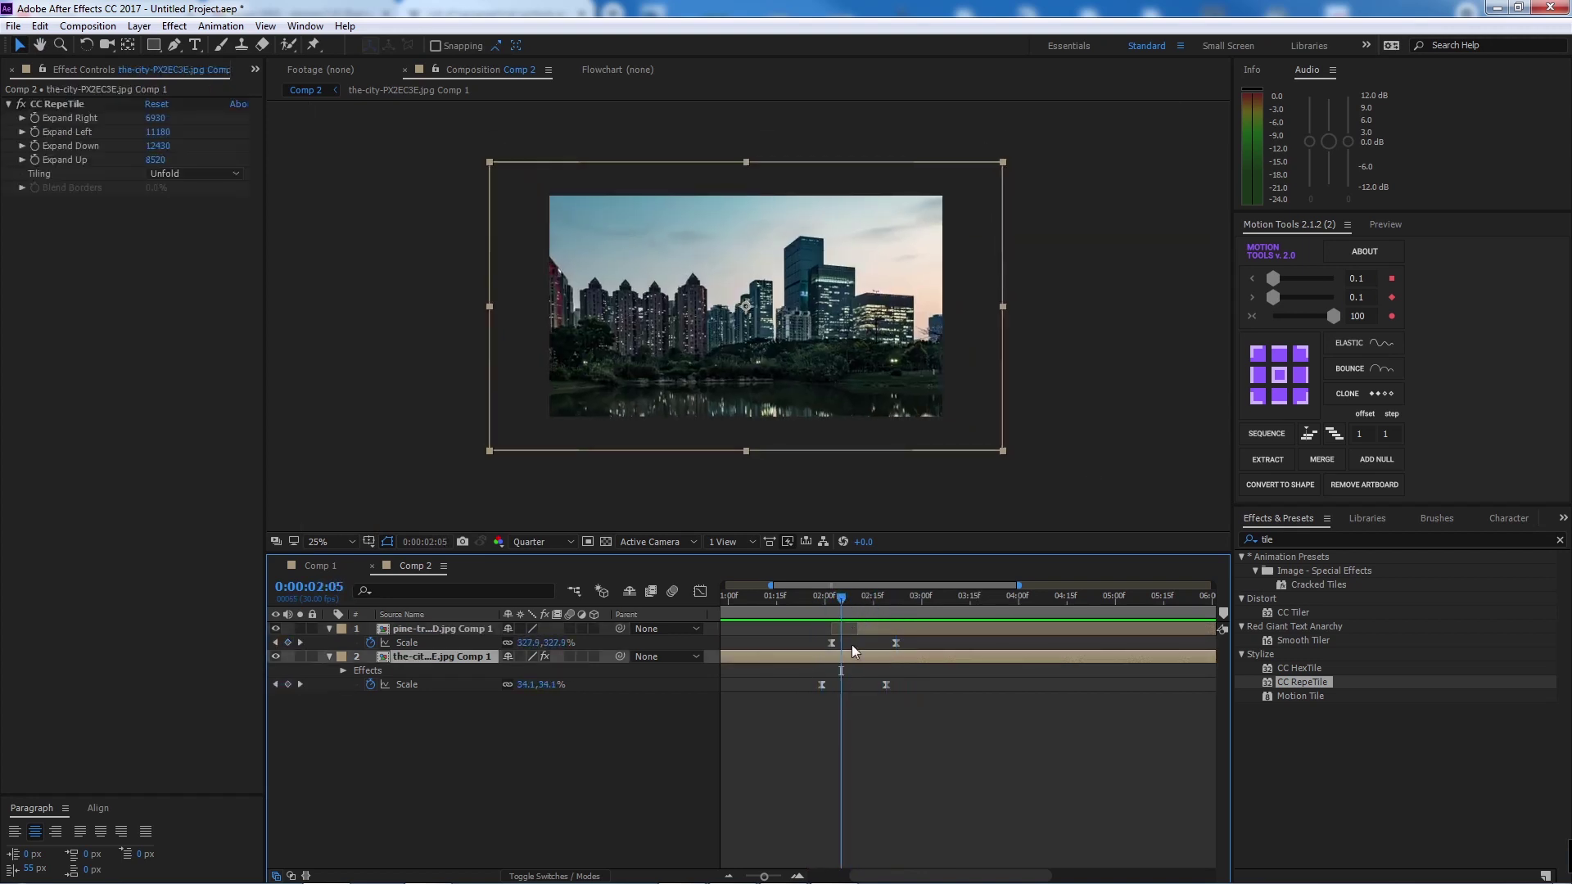
click(1243, 542)
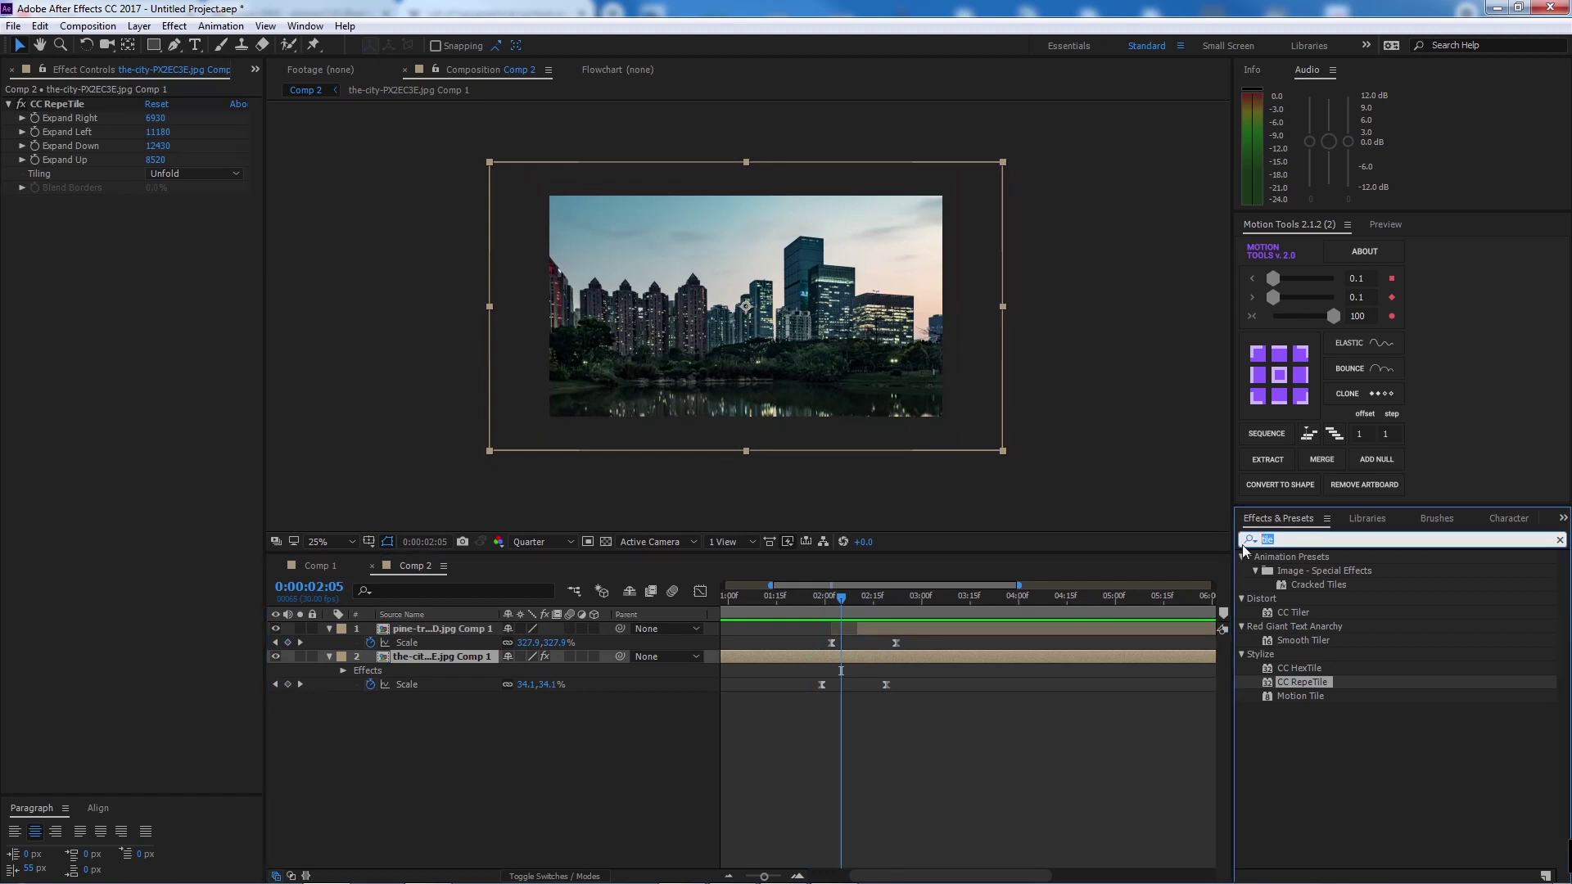
- Apply CC Lens to the city layer and set its Convergence to 0 at 1:29
text(lenc)
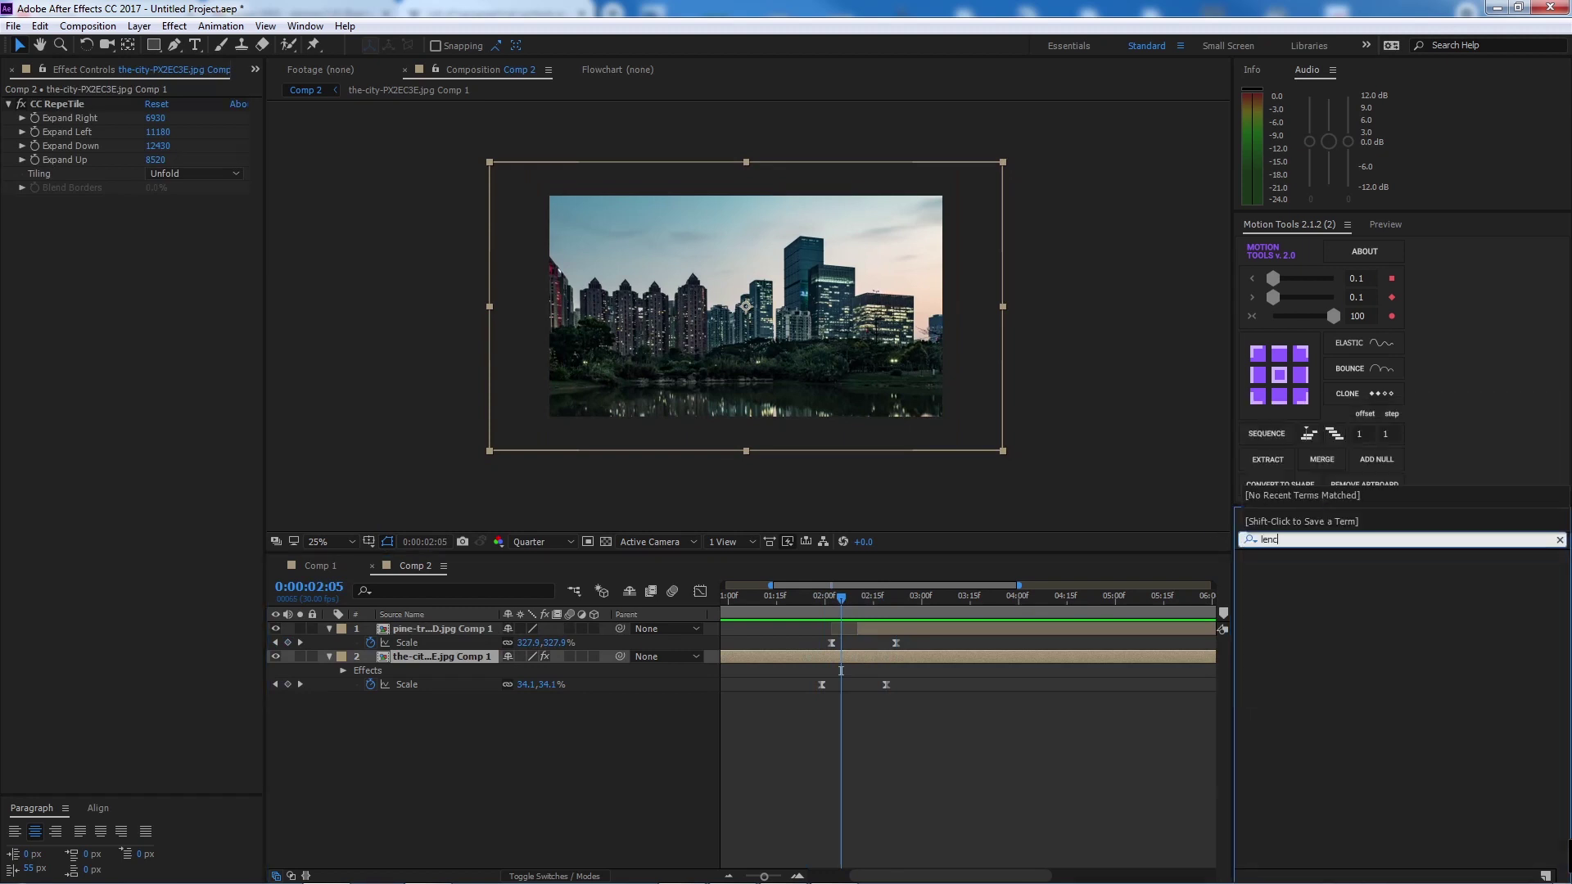
key(BackSpace)
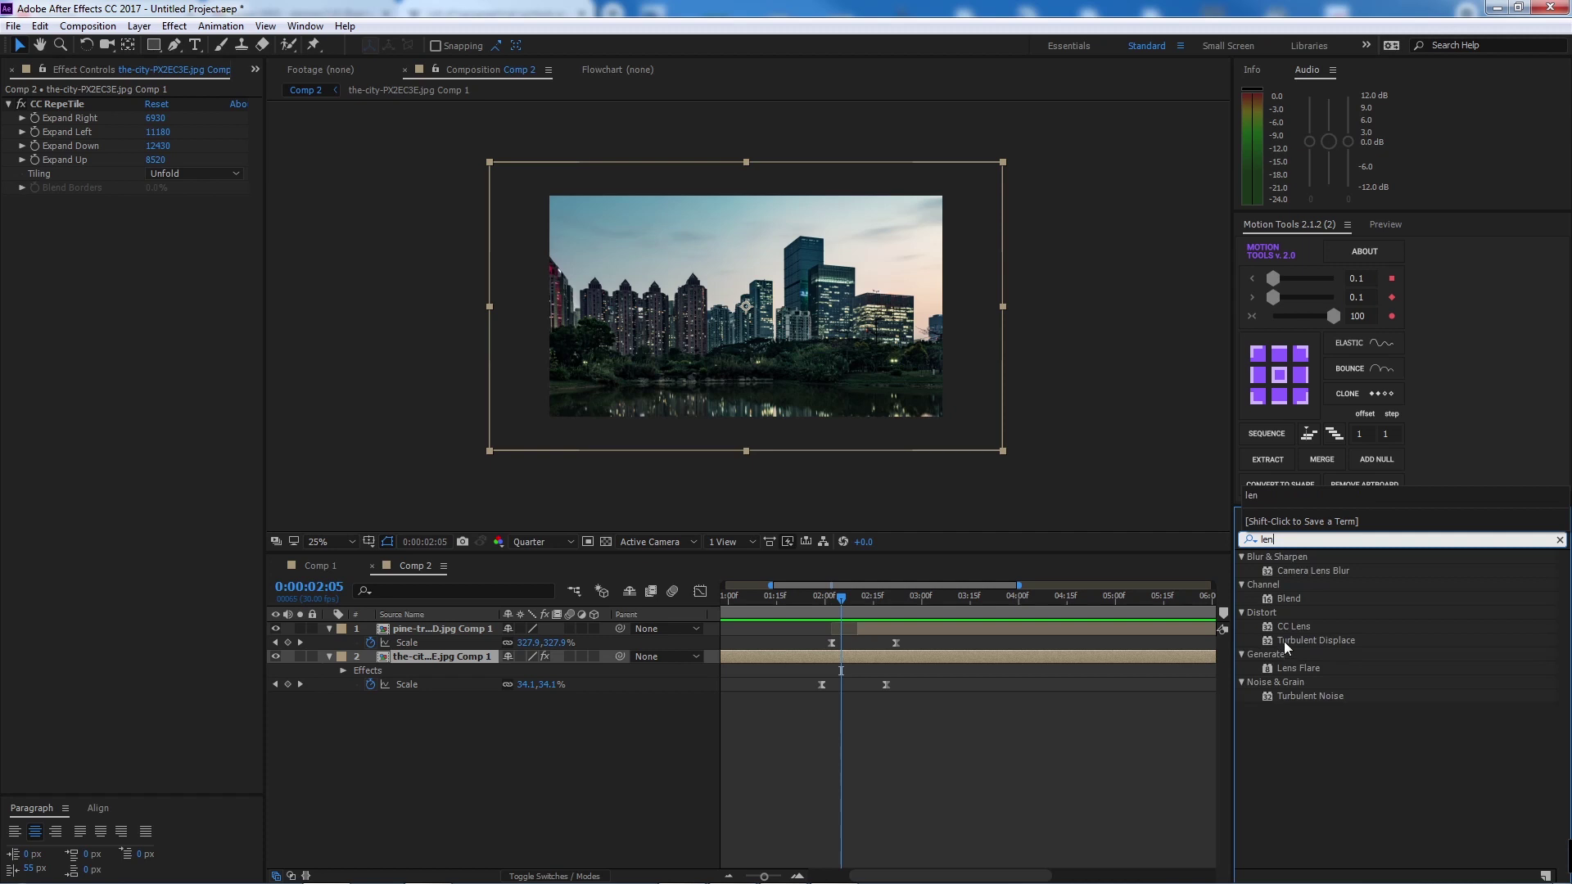
click(1303, 627)
double_click(1309, 630)
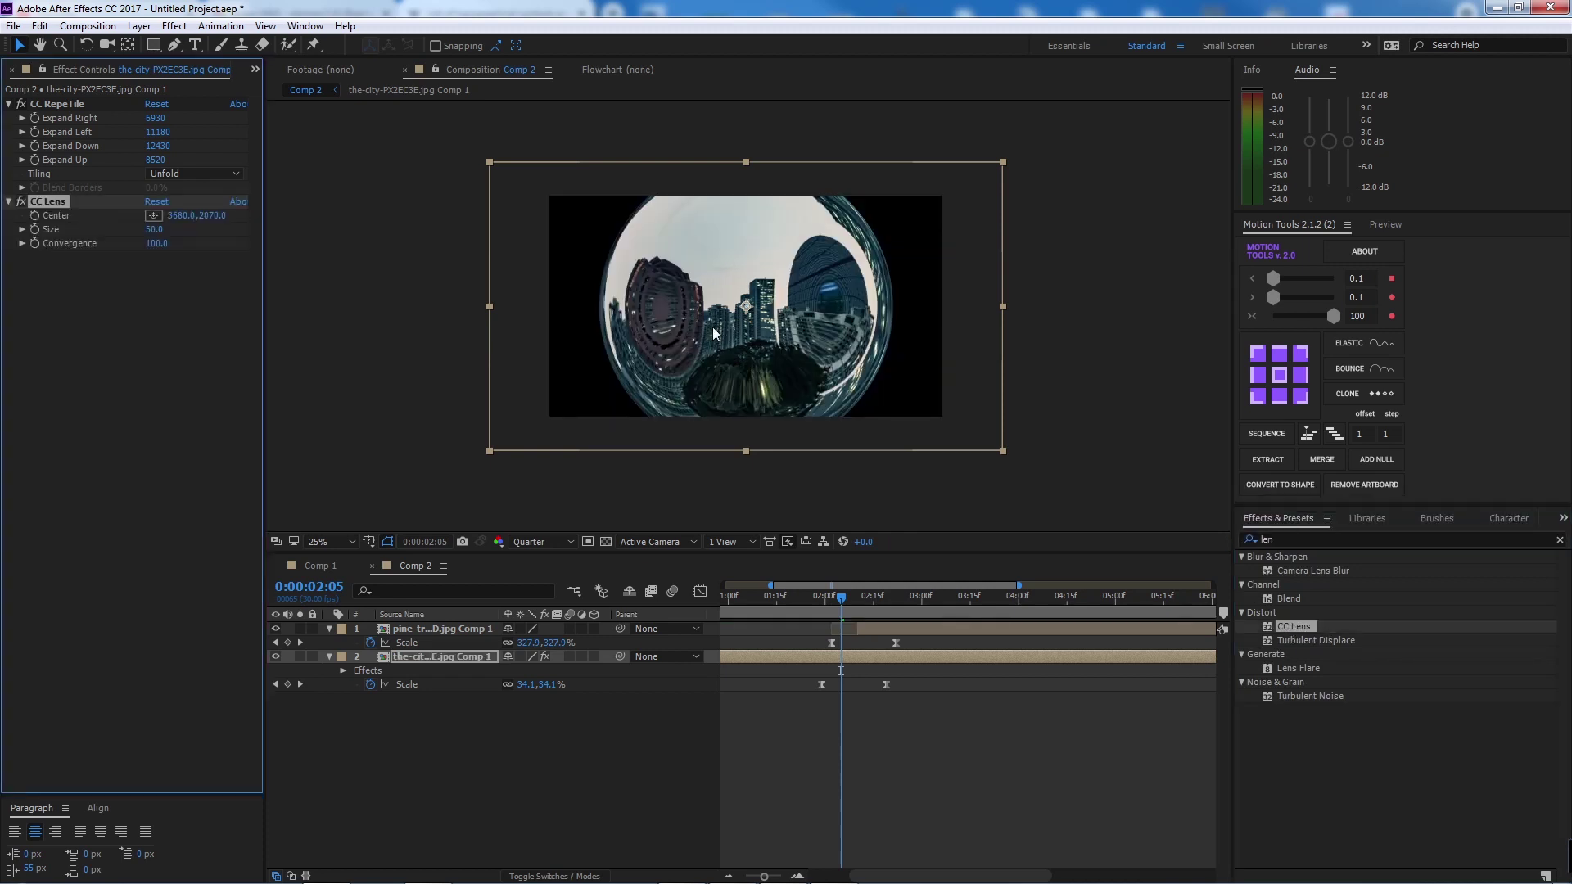
drag(840, 597, 823, 602)
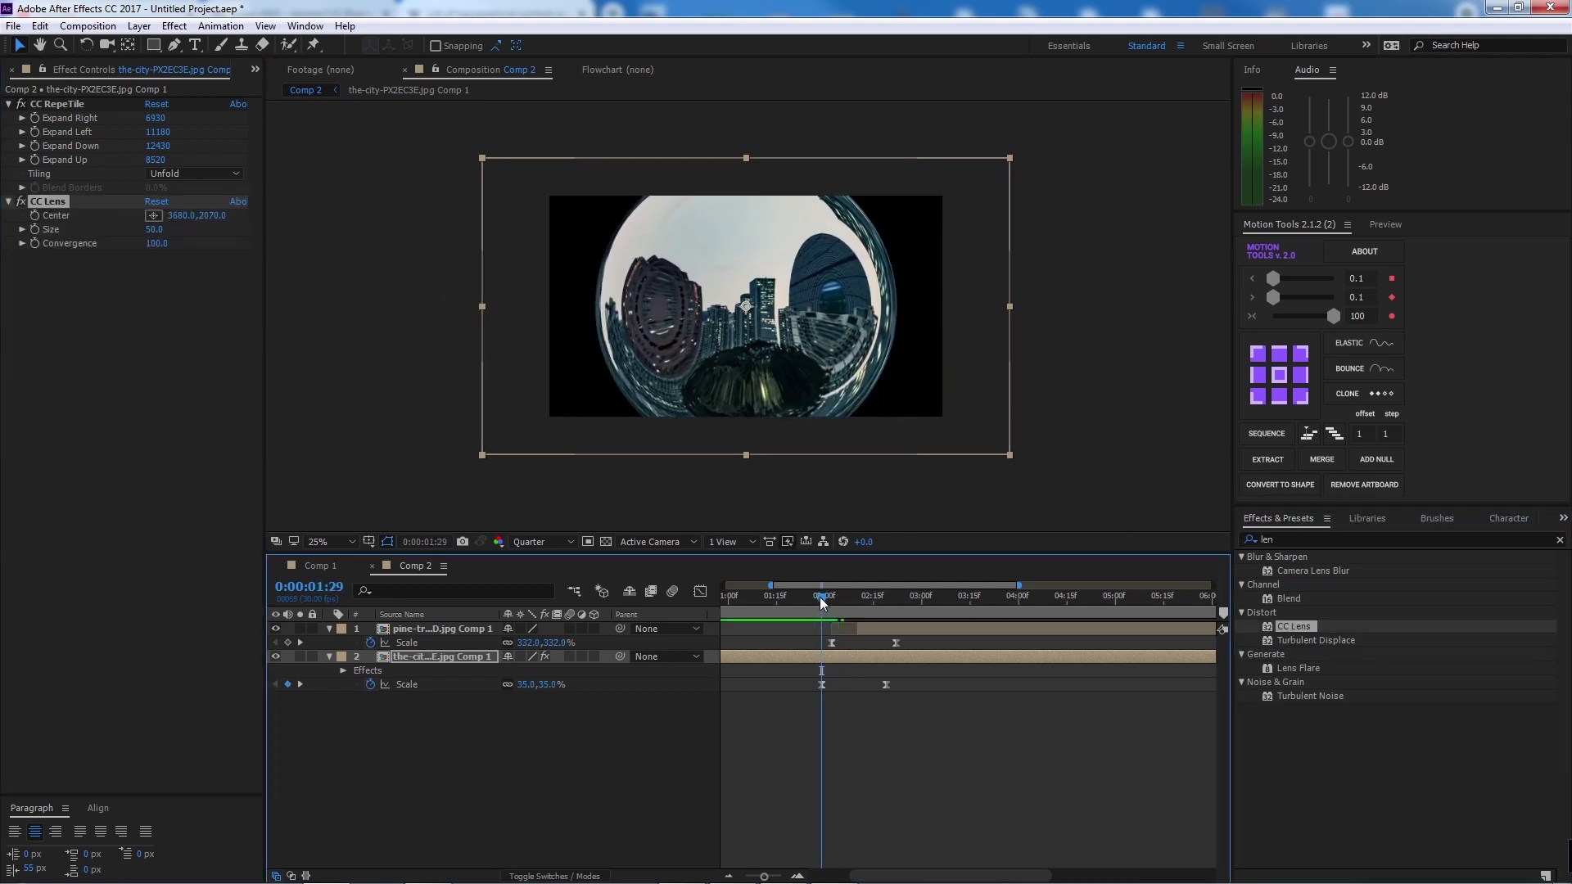
click(158, 244)
text(0)
key(Return)
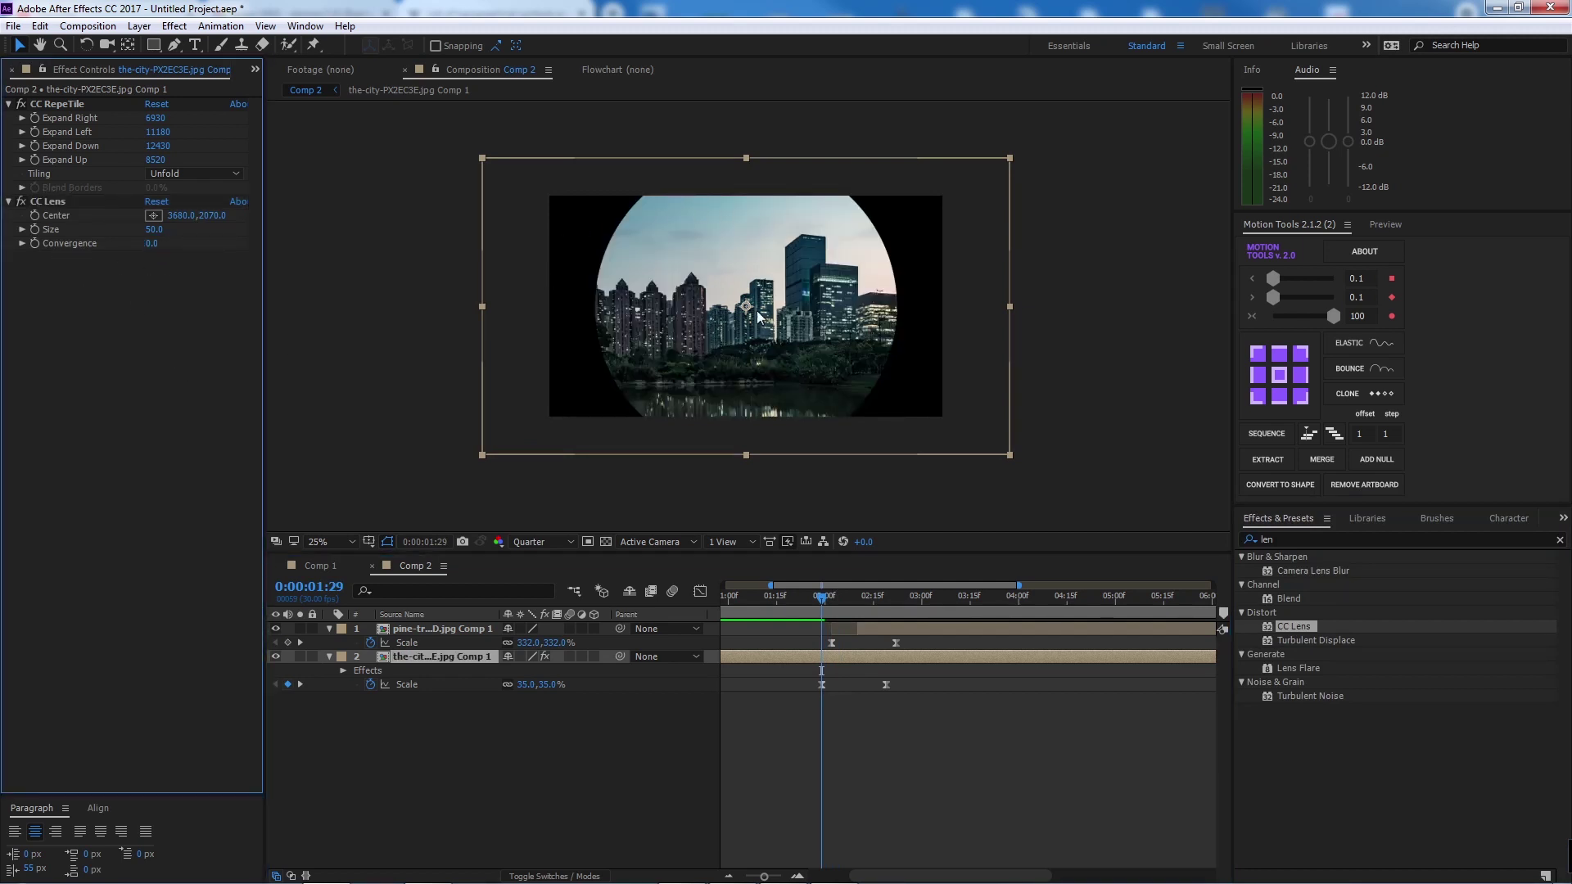
- Enlarge the CC Lens Size so the lens clears the frame, keeping Convergence at 0
click(22, 202)
click(22, 202)
drag(151, 232, 191, 221)
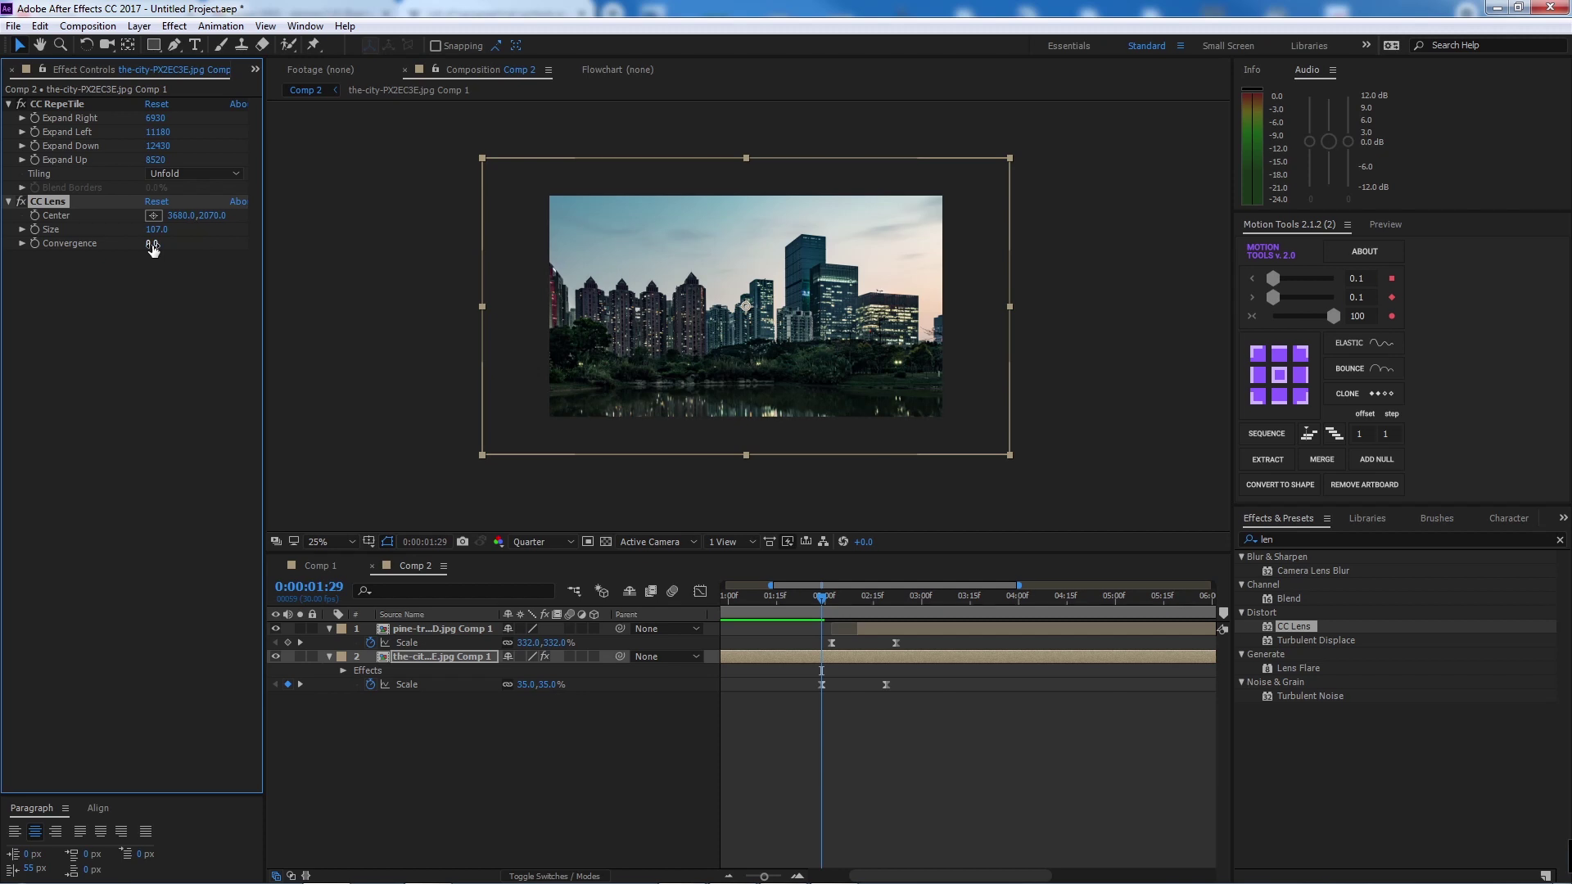
mouse_move(152, 245)
mouse_down()
mouse_move(212, 246)
mouse_move(164, 245)
mouse_up()
key(ctrl+z)
- Around 2:09, raise CC Lens Size to 178 and keyframe Convergence up to 100
key(u)
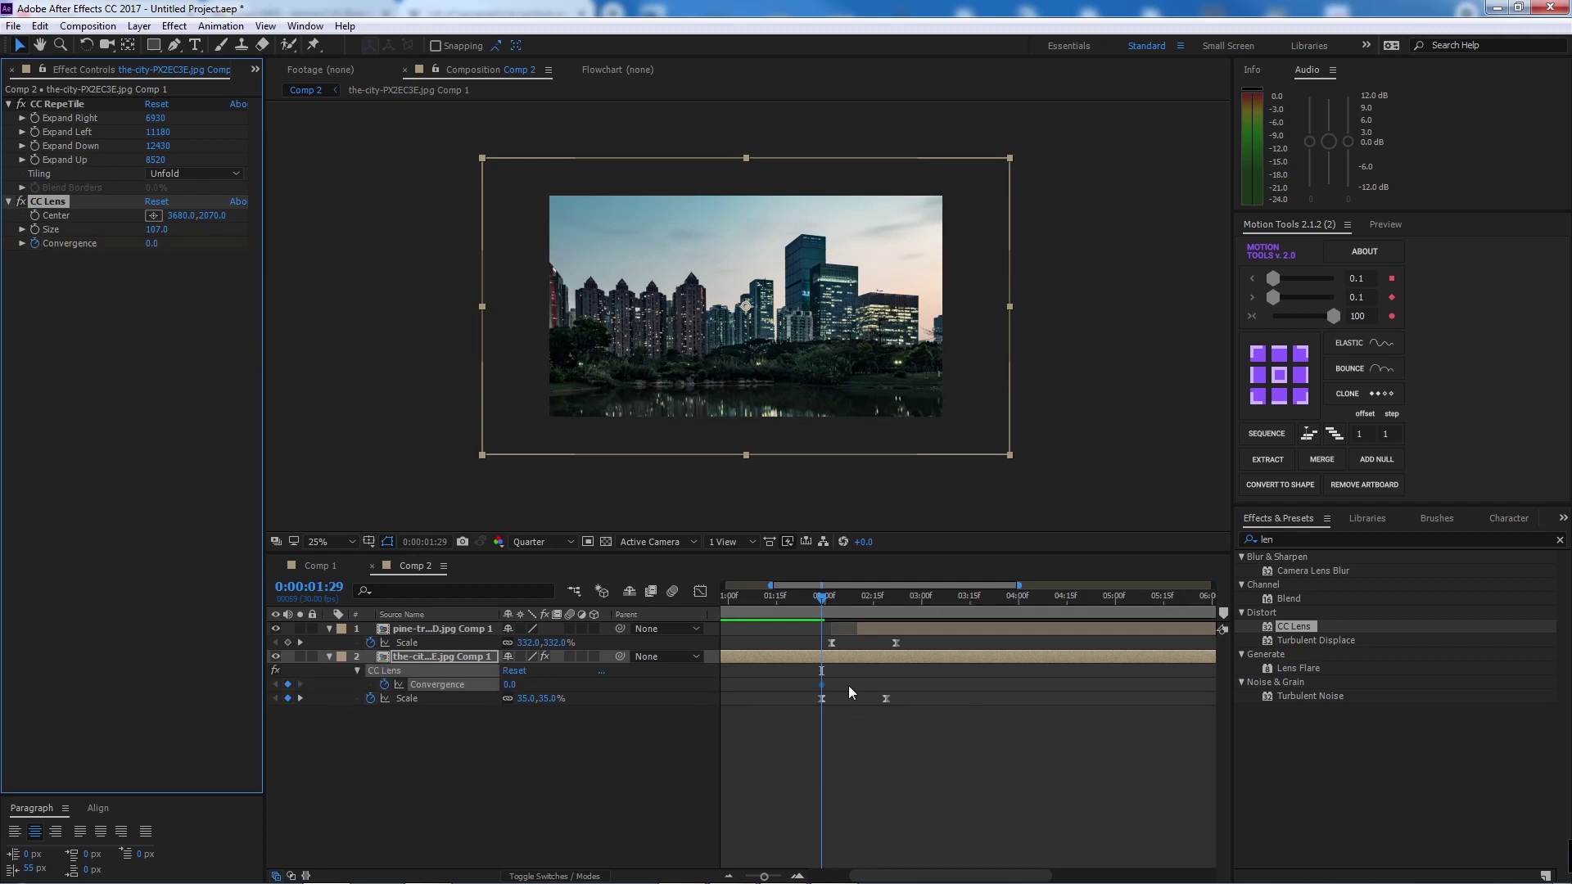
drag(828, 600, 858, 604)
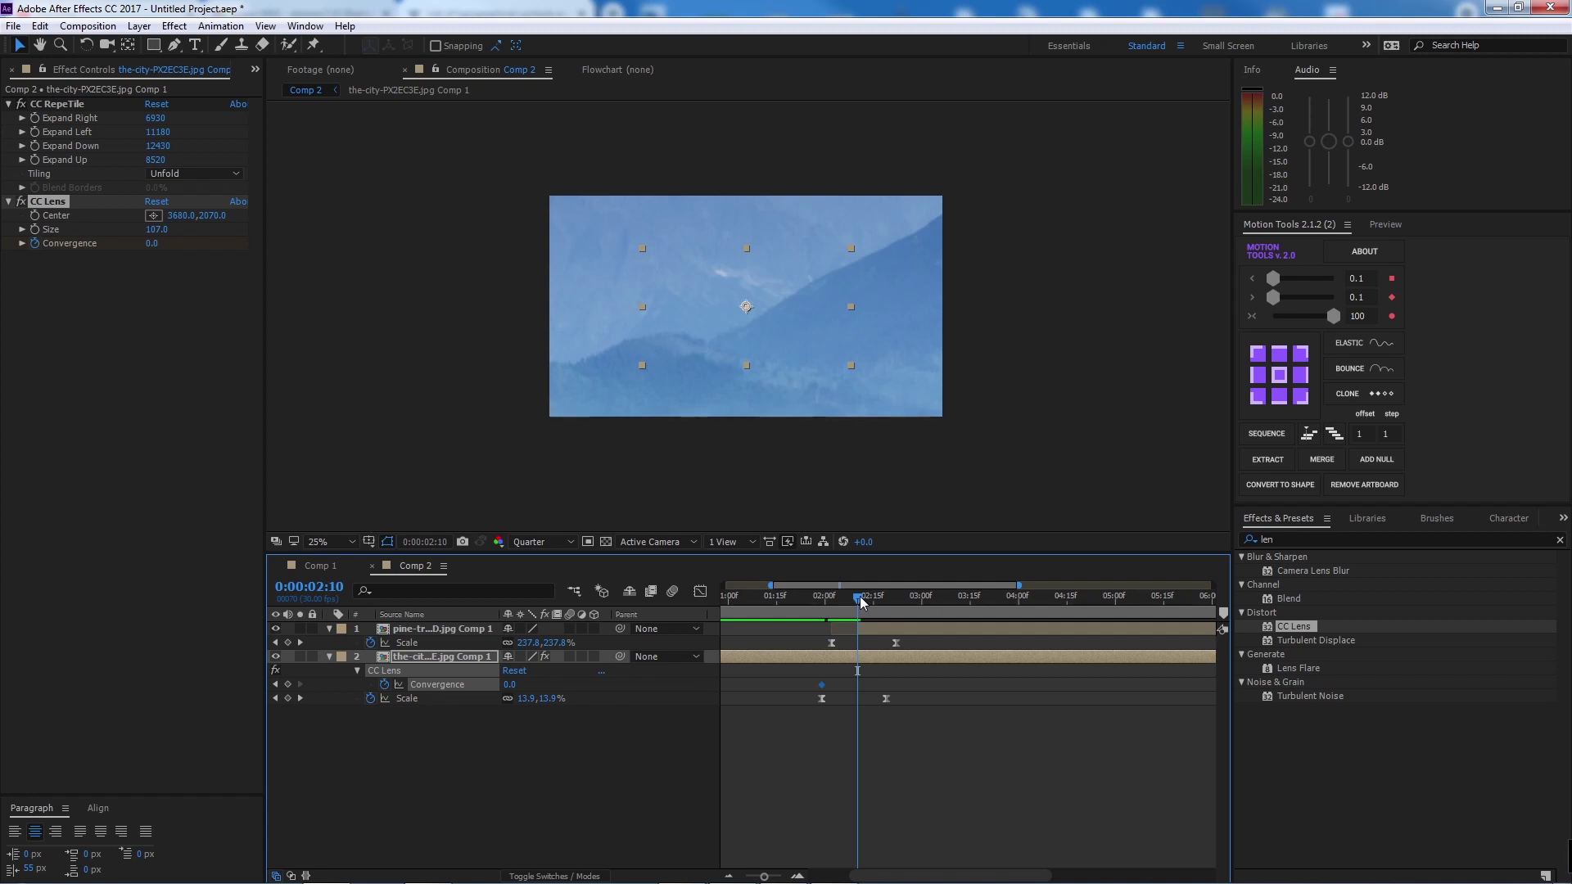
key(Page_Up)
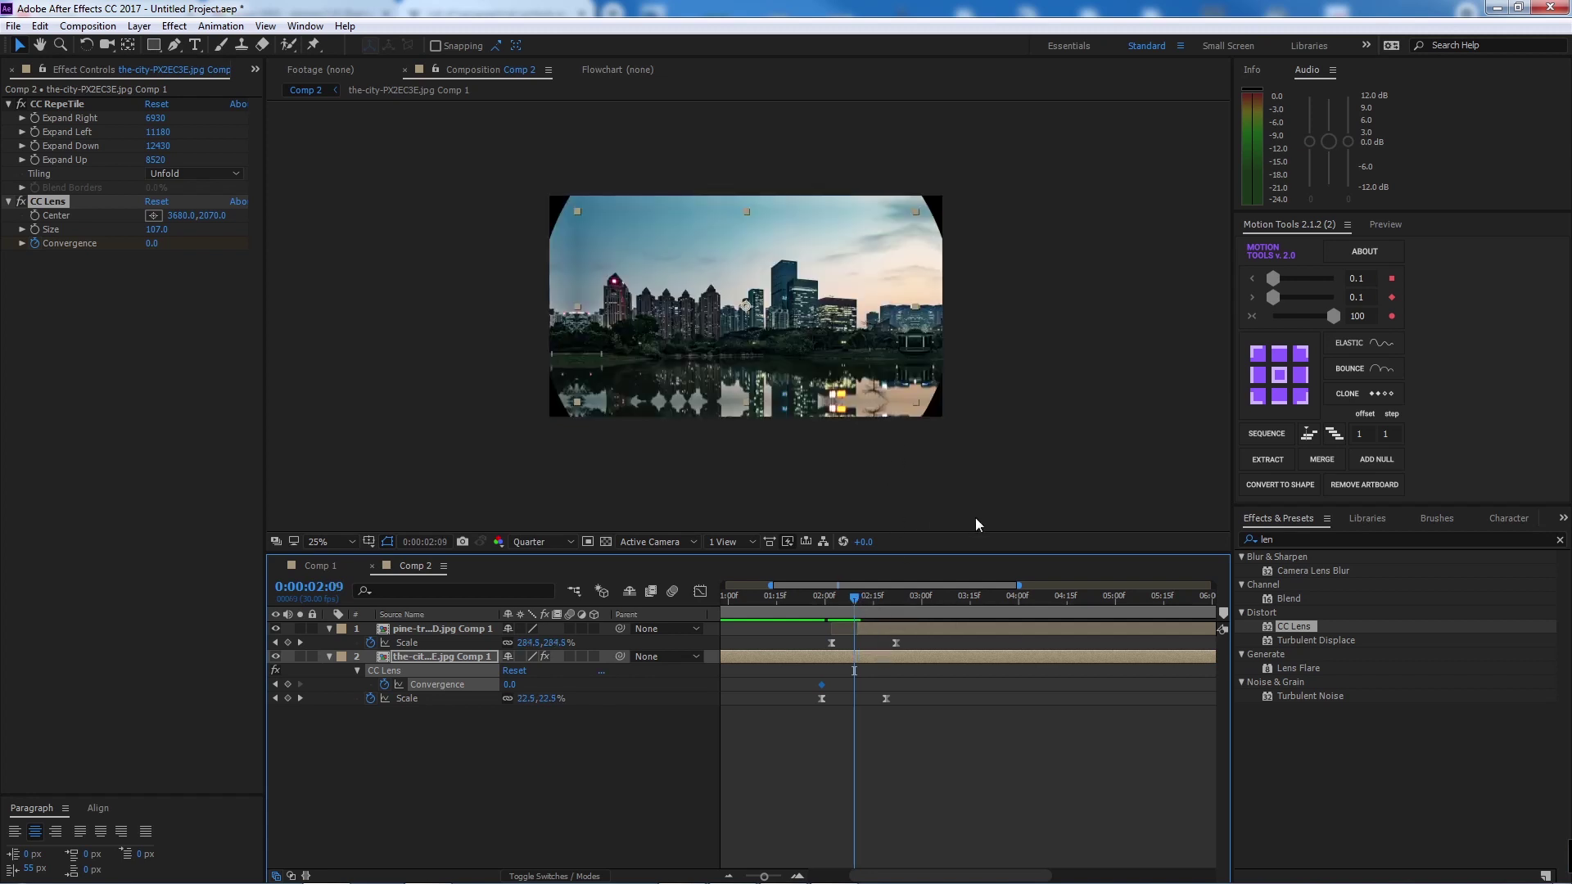
drag(155, 229, 226, 238)
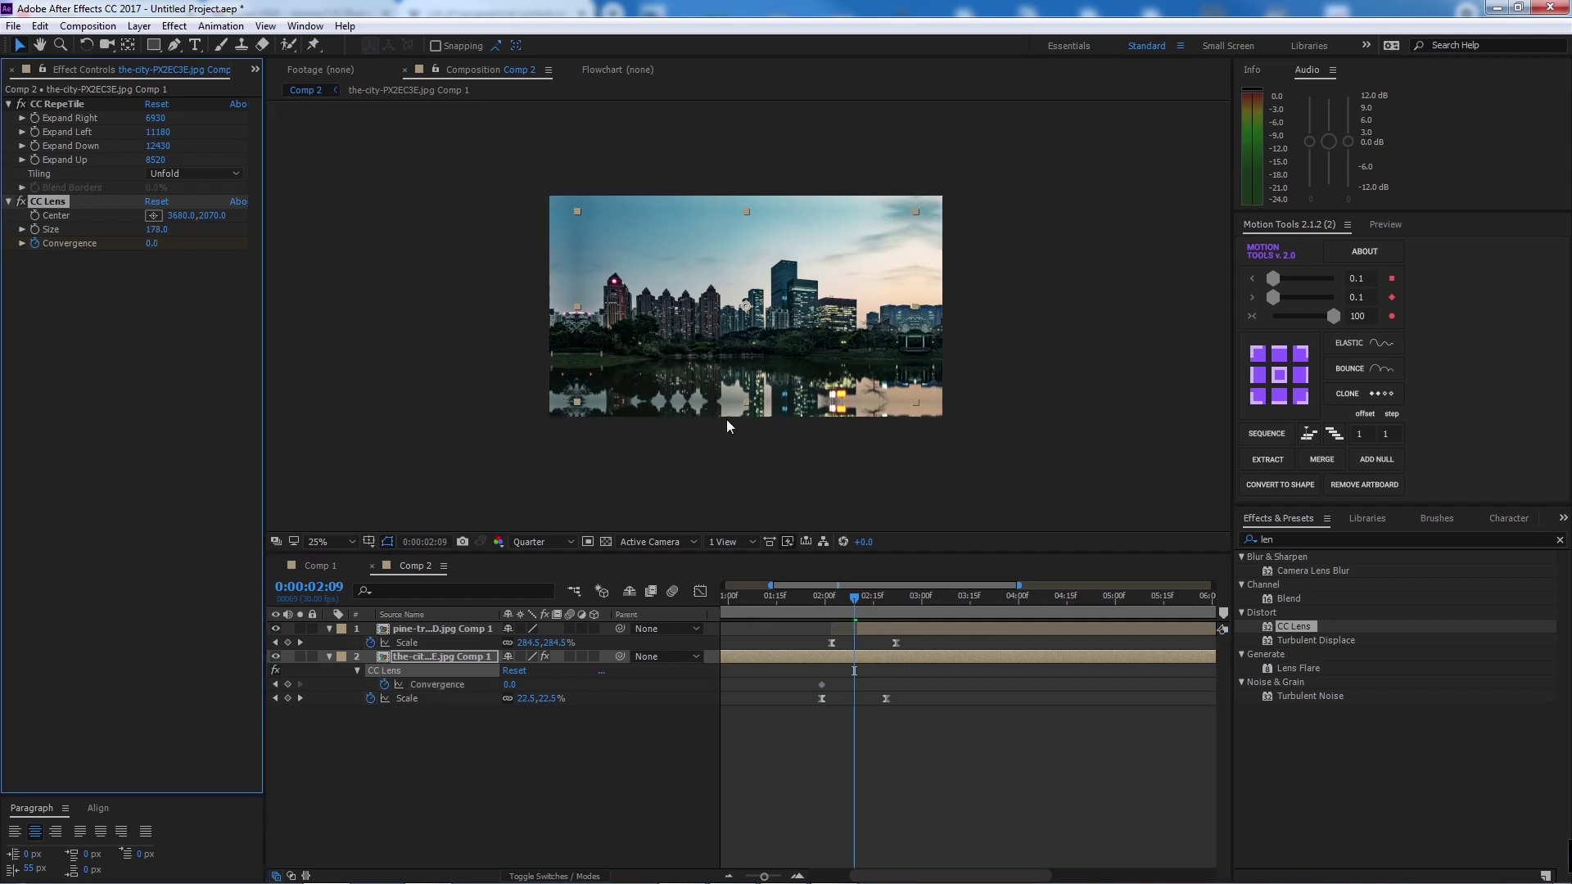
drag(153, 243, 281, 254)
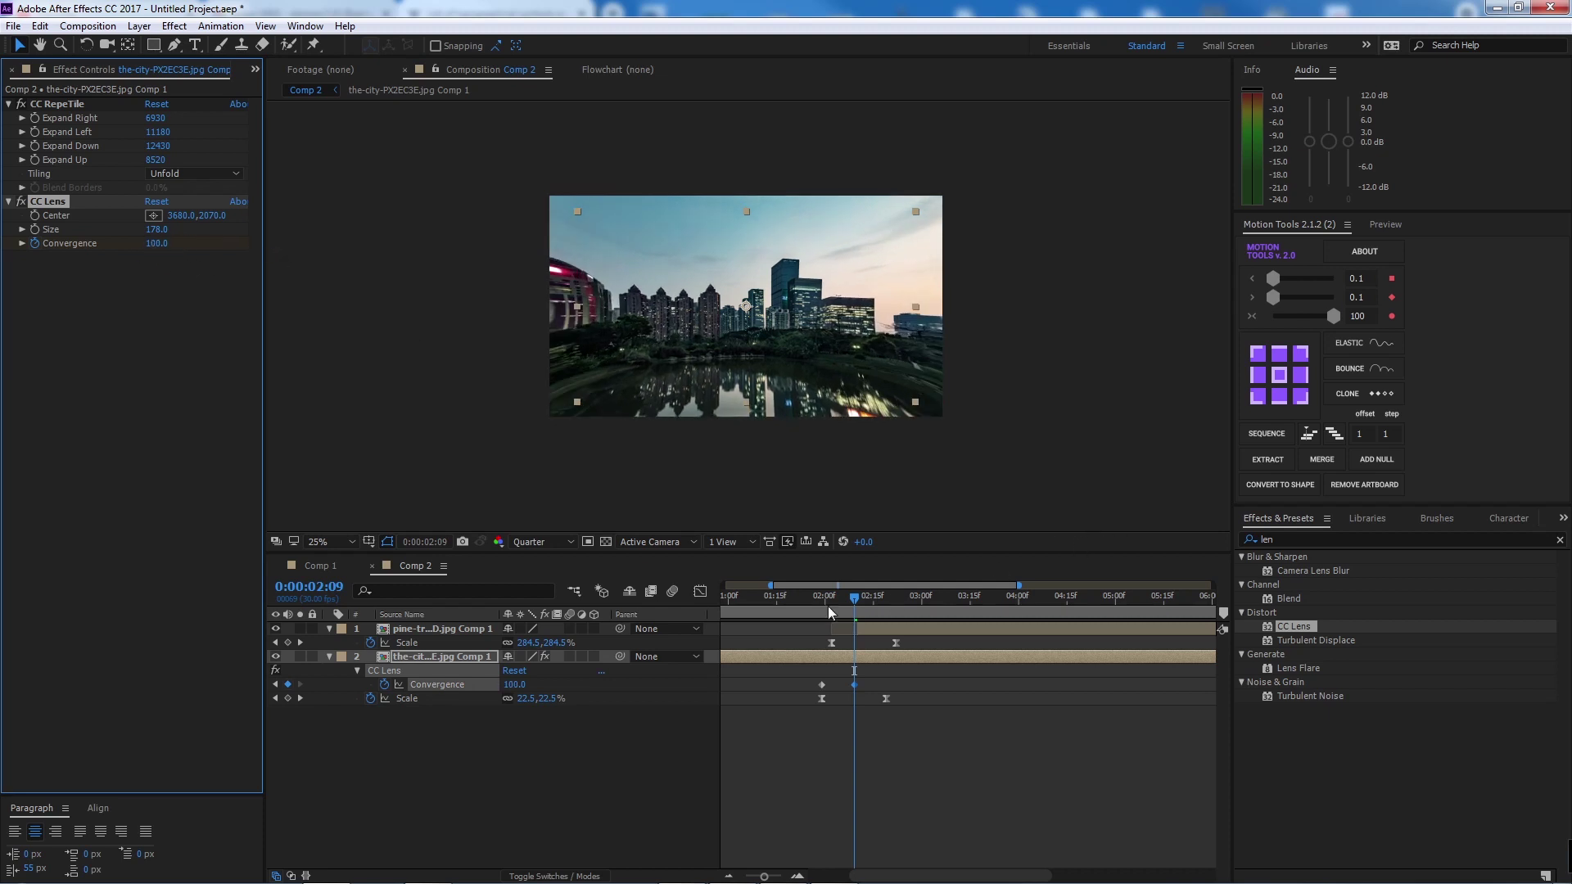
mouse_move(847, 600)
mouse_down()
mouse_move(812, 600)
mouse_move(858, 606)
mouse_up()
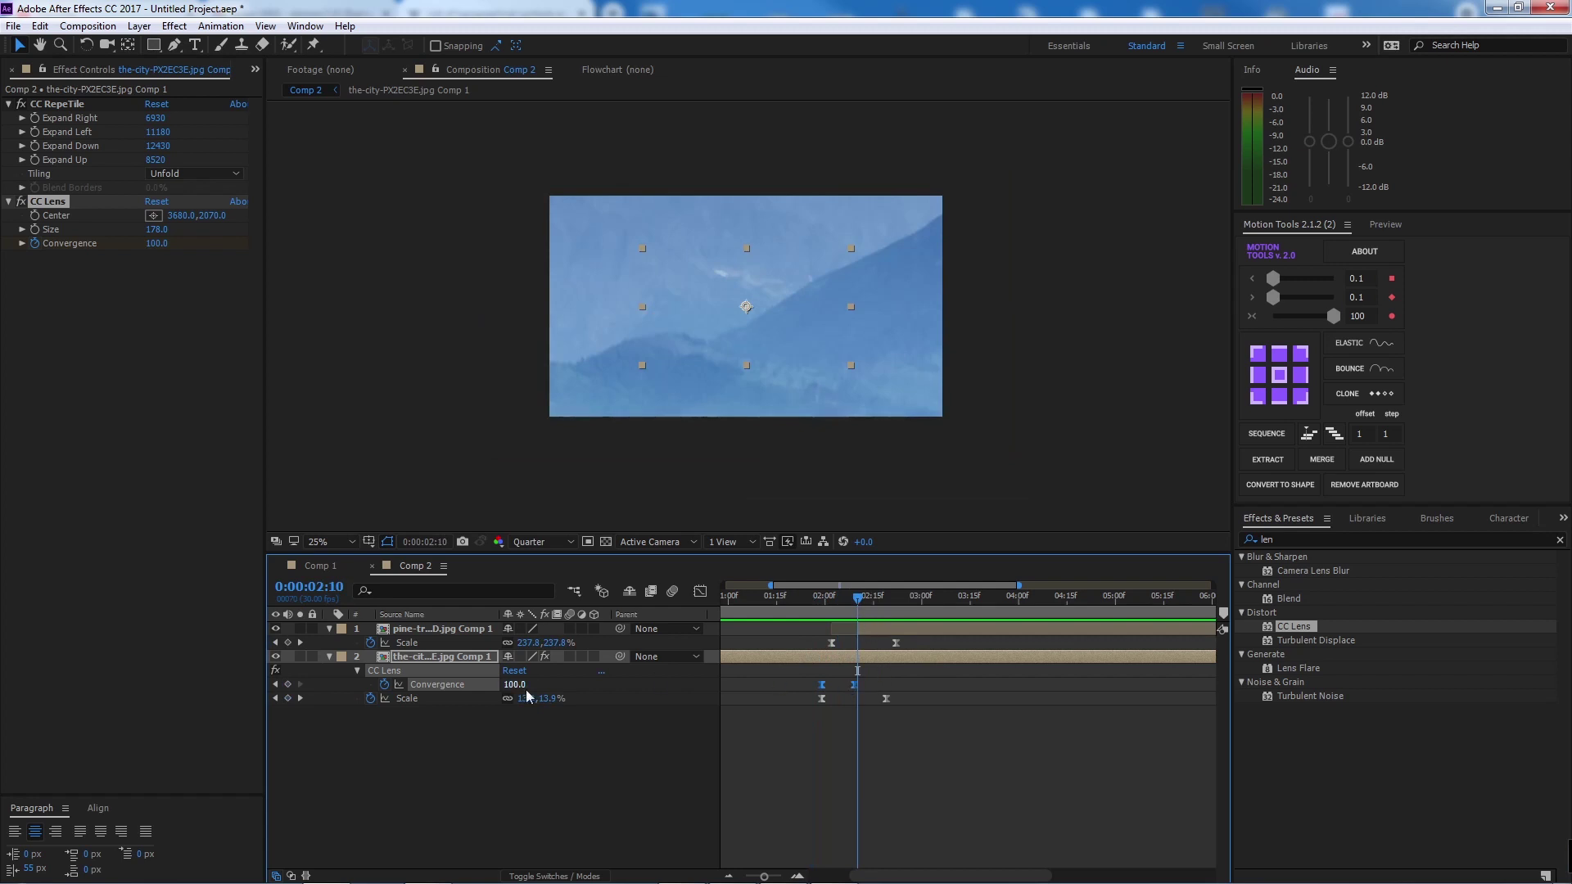
click(458, 701)
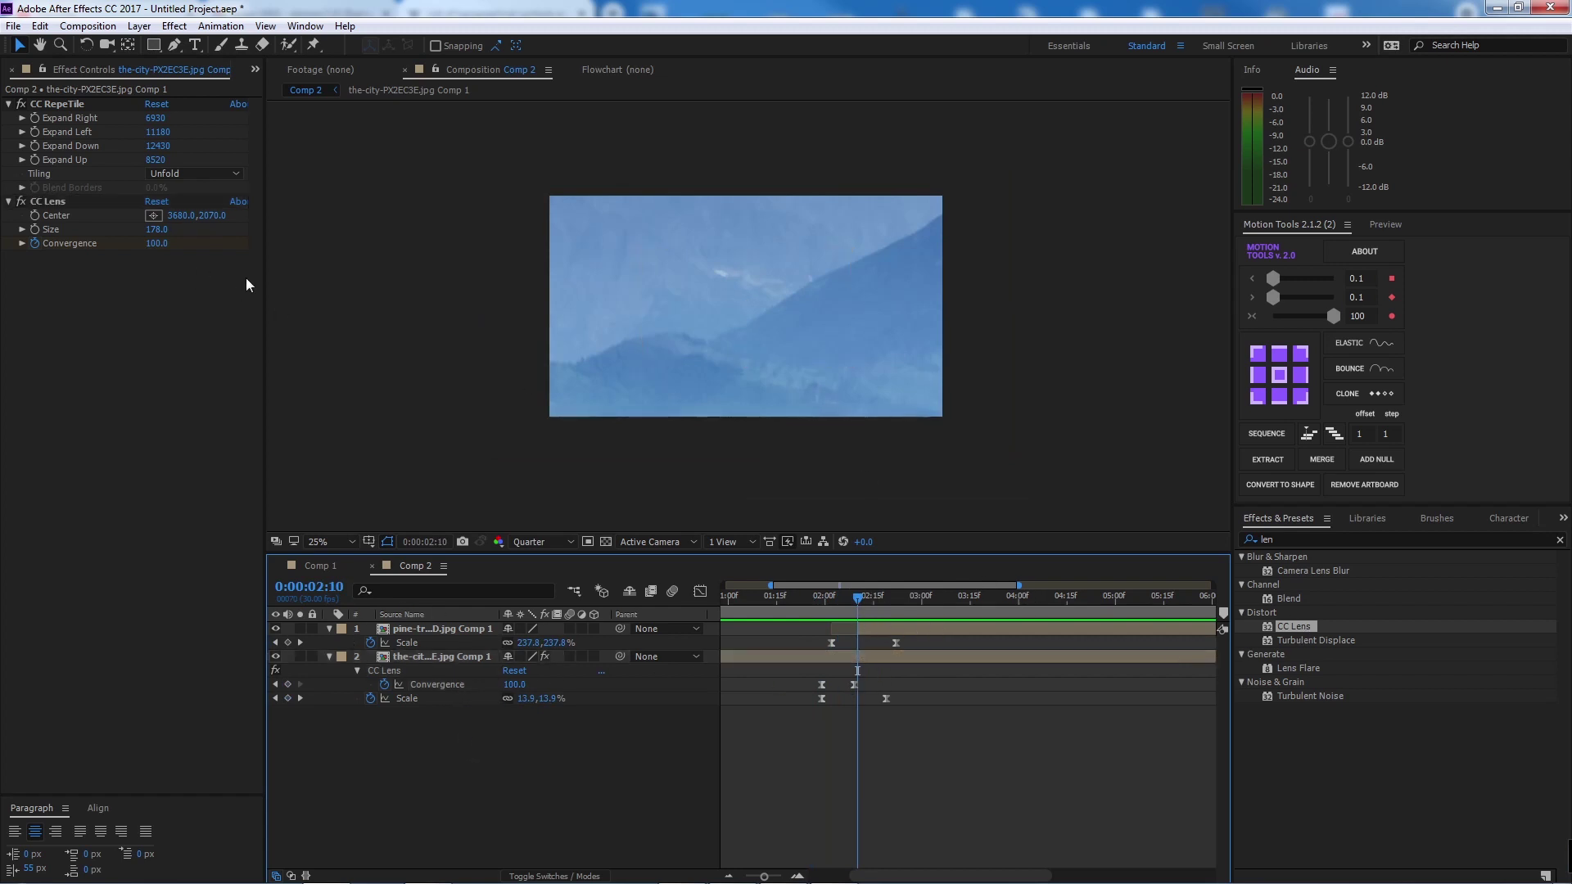
click(76, 204)
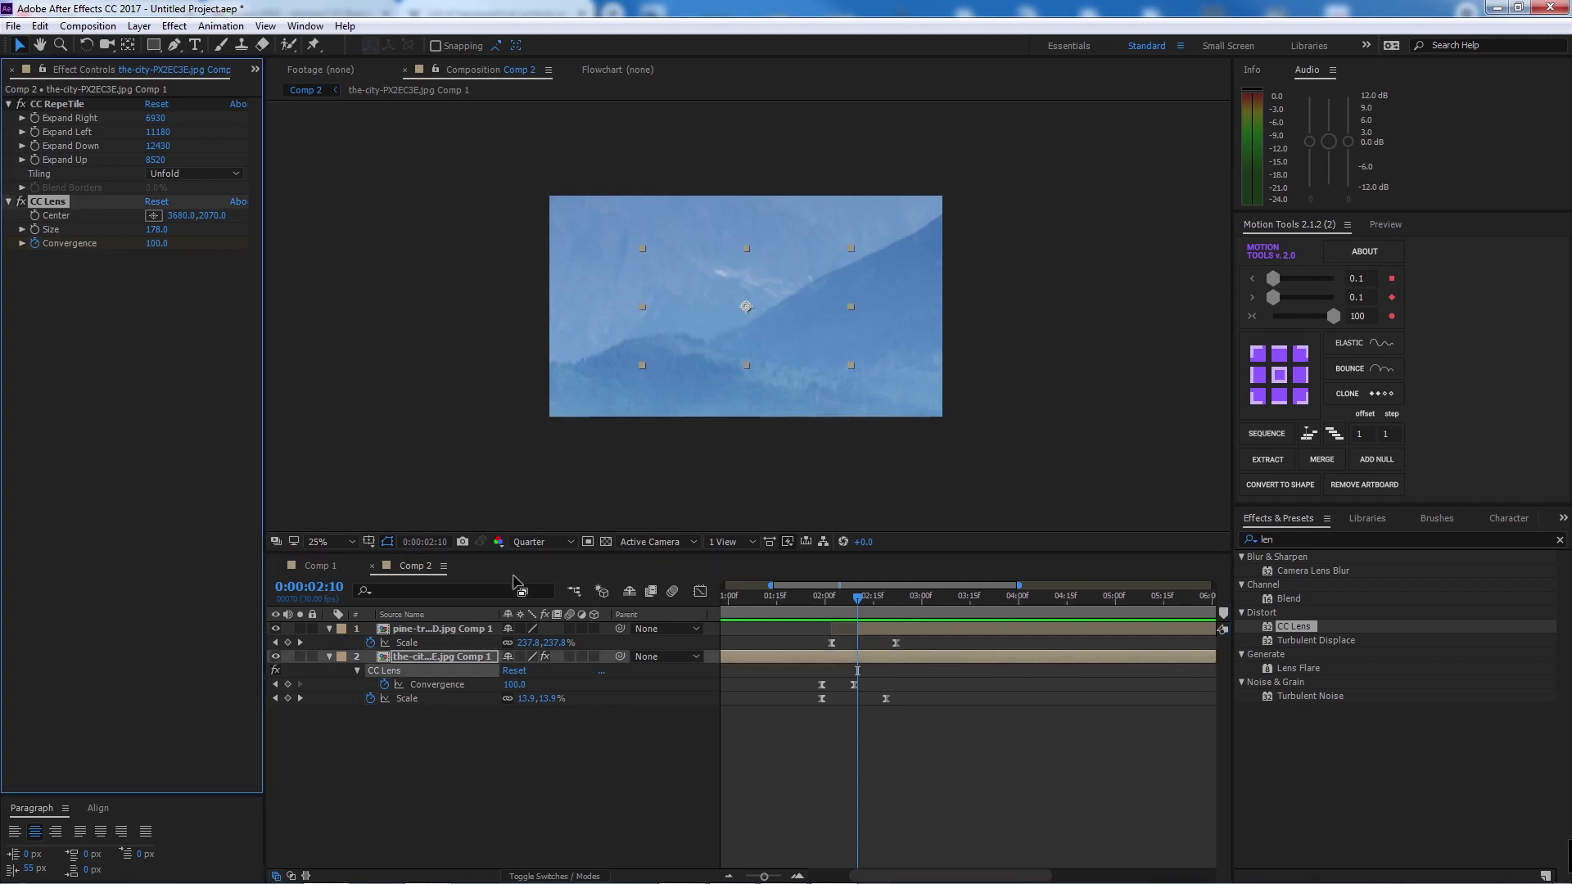
click(471, 636)
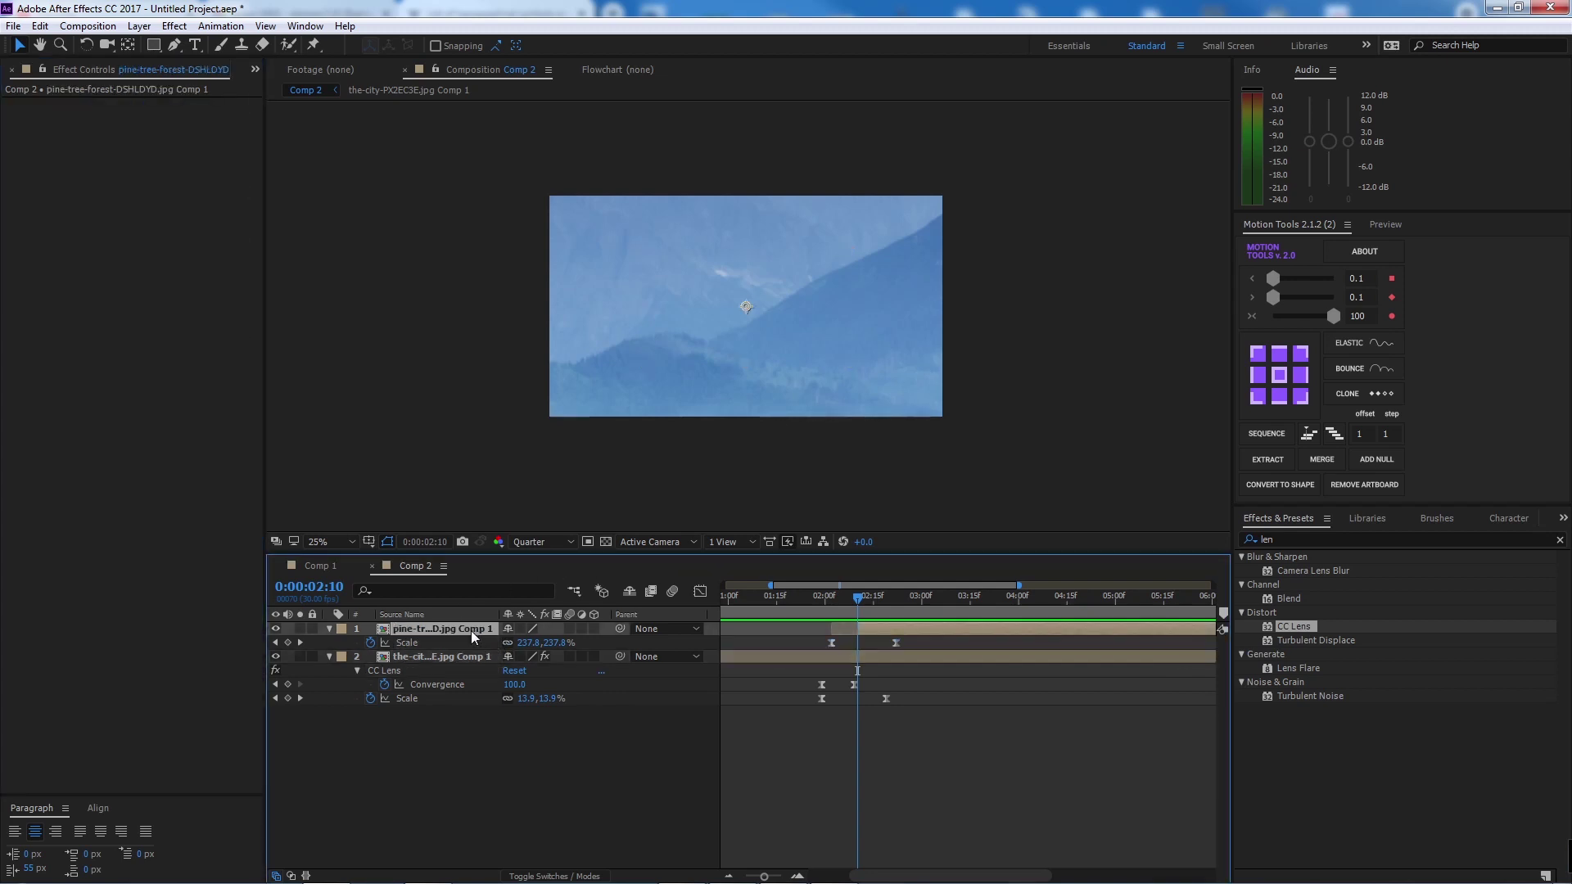
- Paste CC Lens onto the pine layer; keyframe Convergence 100 at 2:10 and 0 at 2:20
key(ctrl+v)
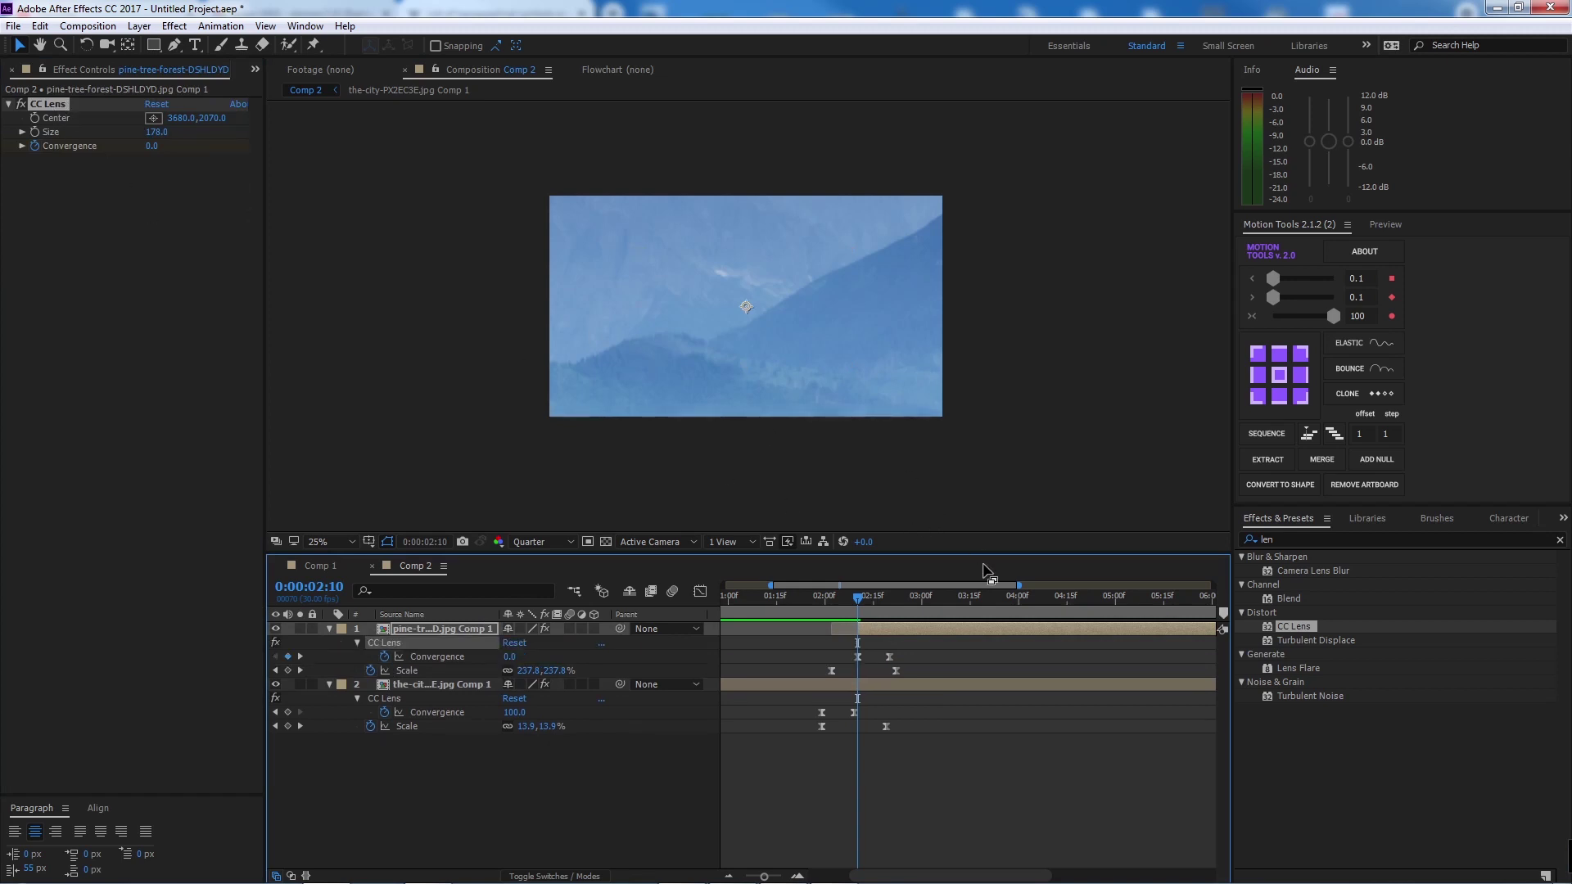
click(857, 656)
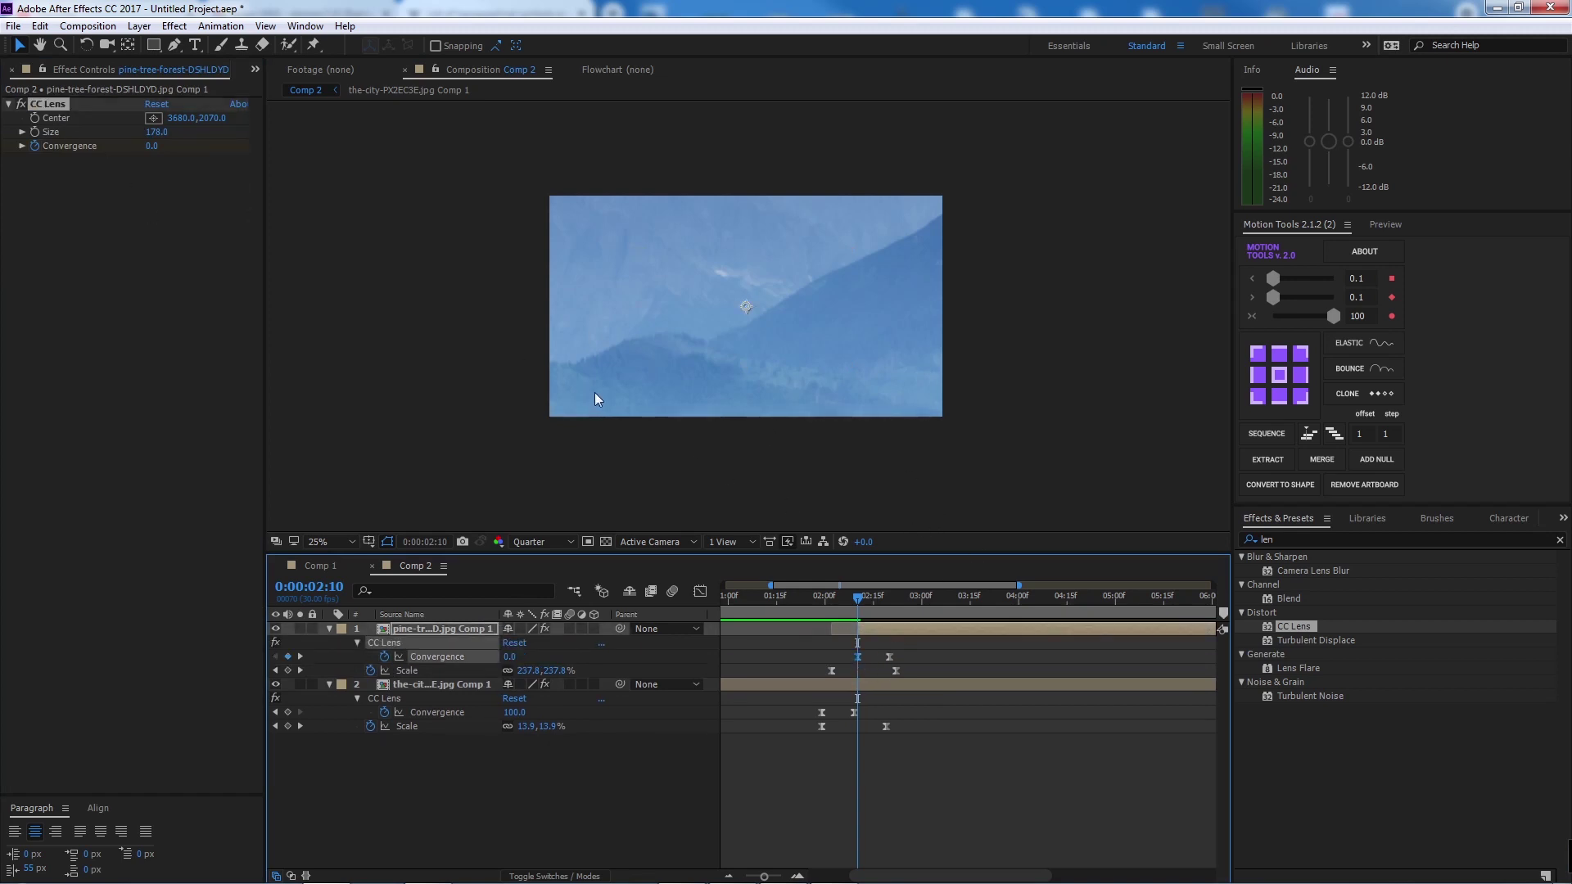
click(152, 146)
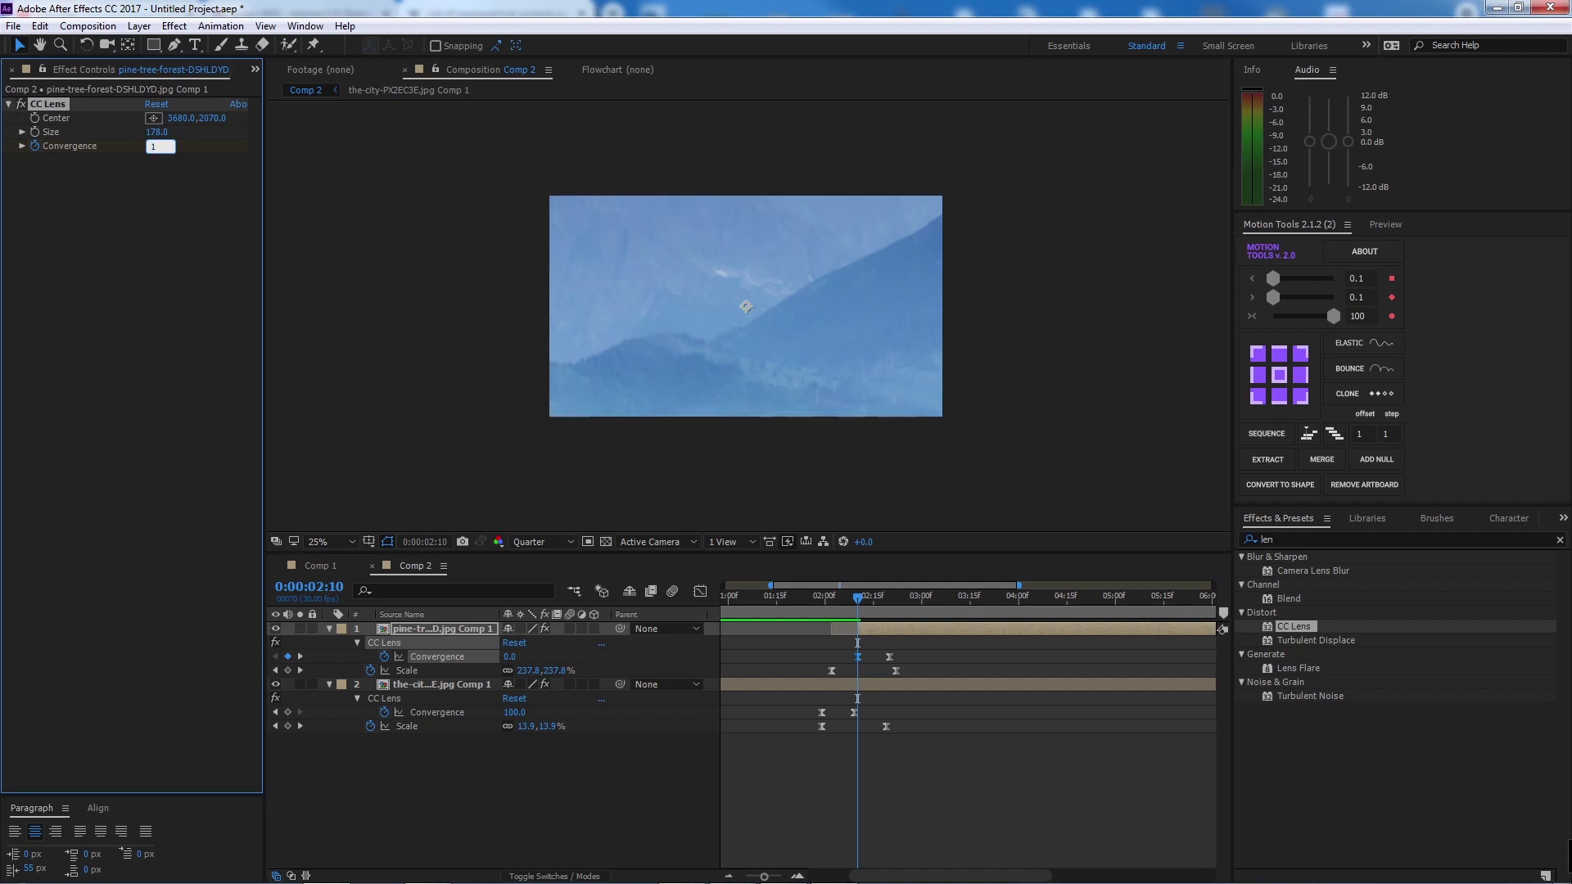
key(Return)
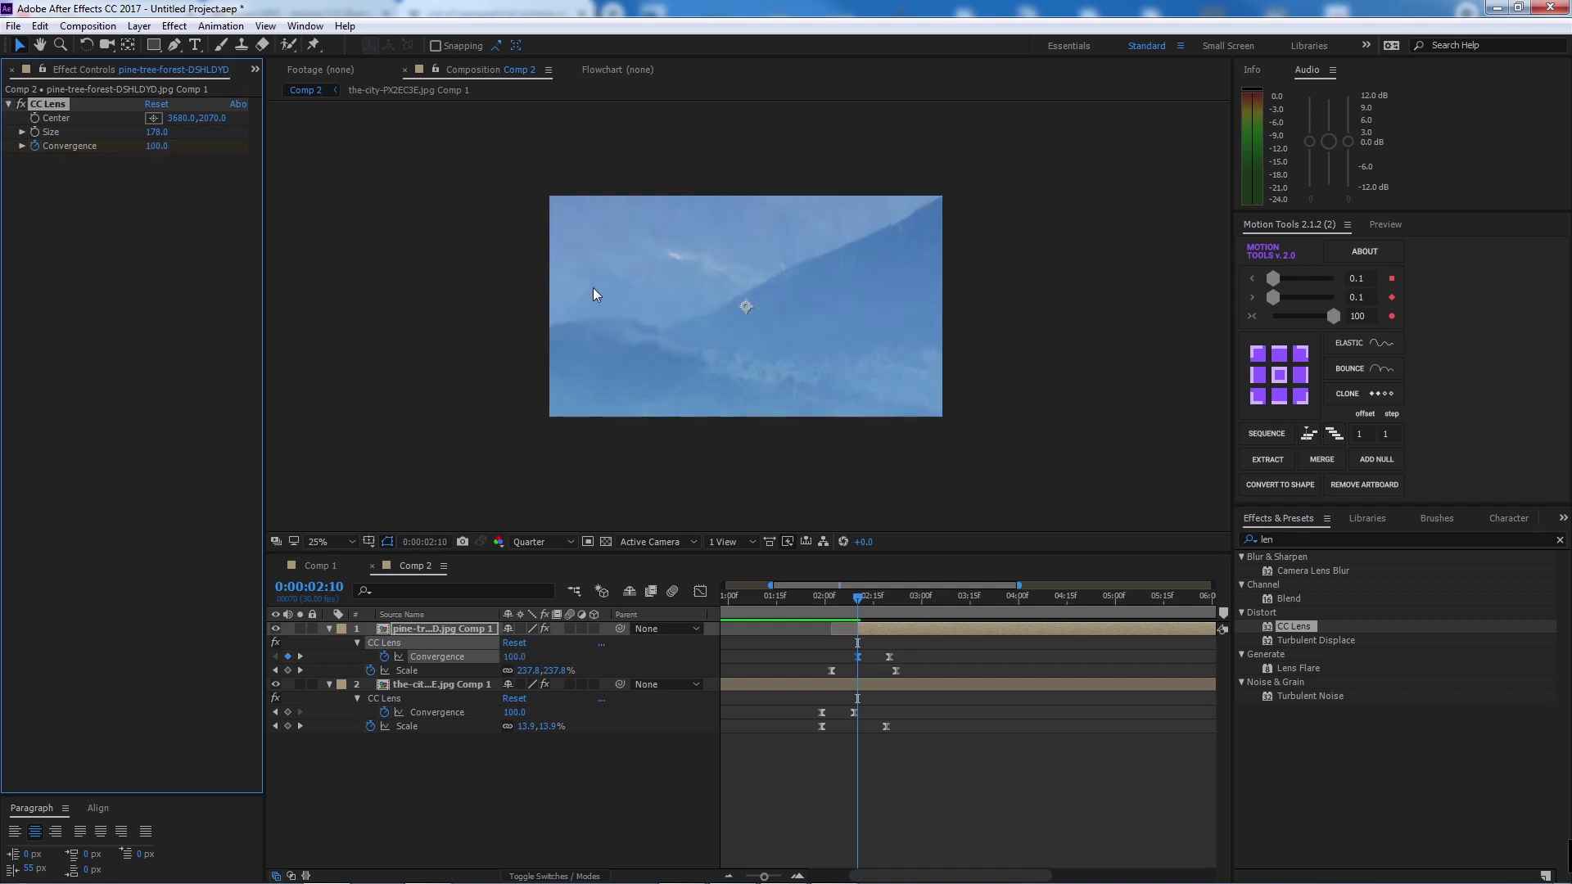
drag(870, 598, 889, 597)
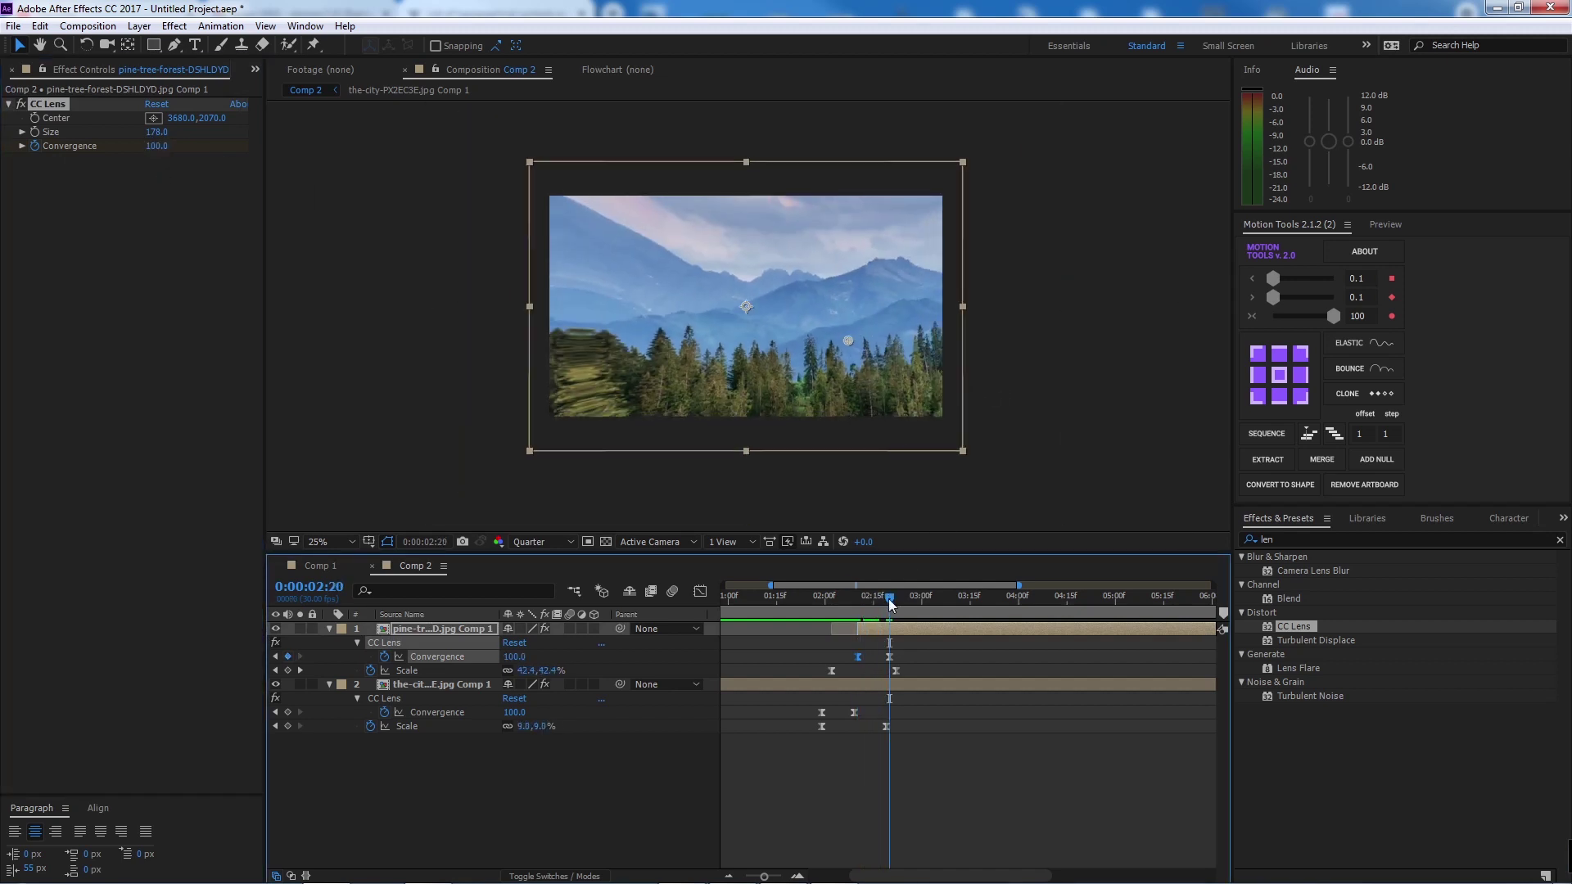
click(890, 656)
click(157, 146)
text(0)
key(Return)
- Preview and scrub the lens transition from about 1:28 to check it
key(space)
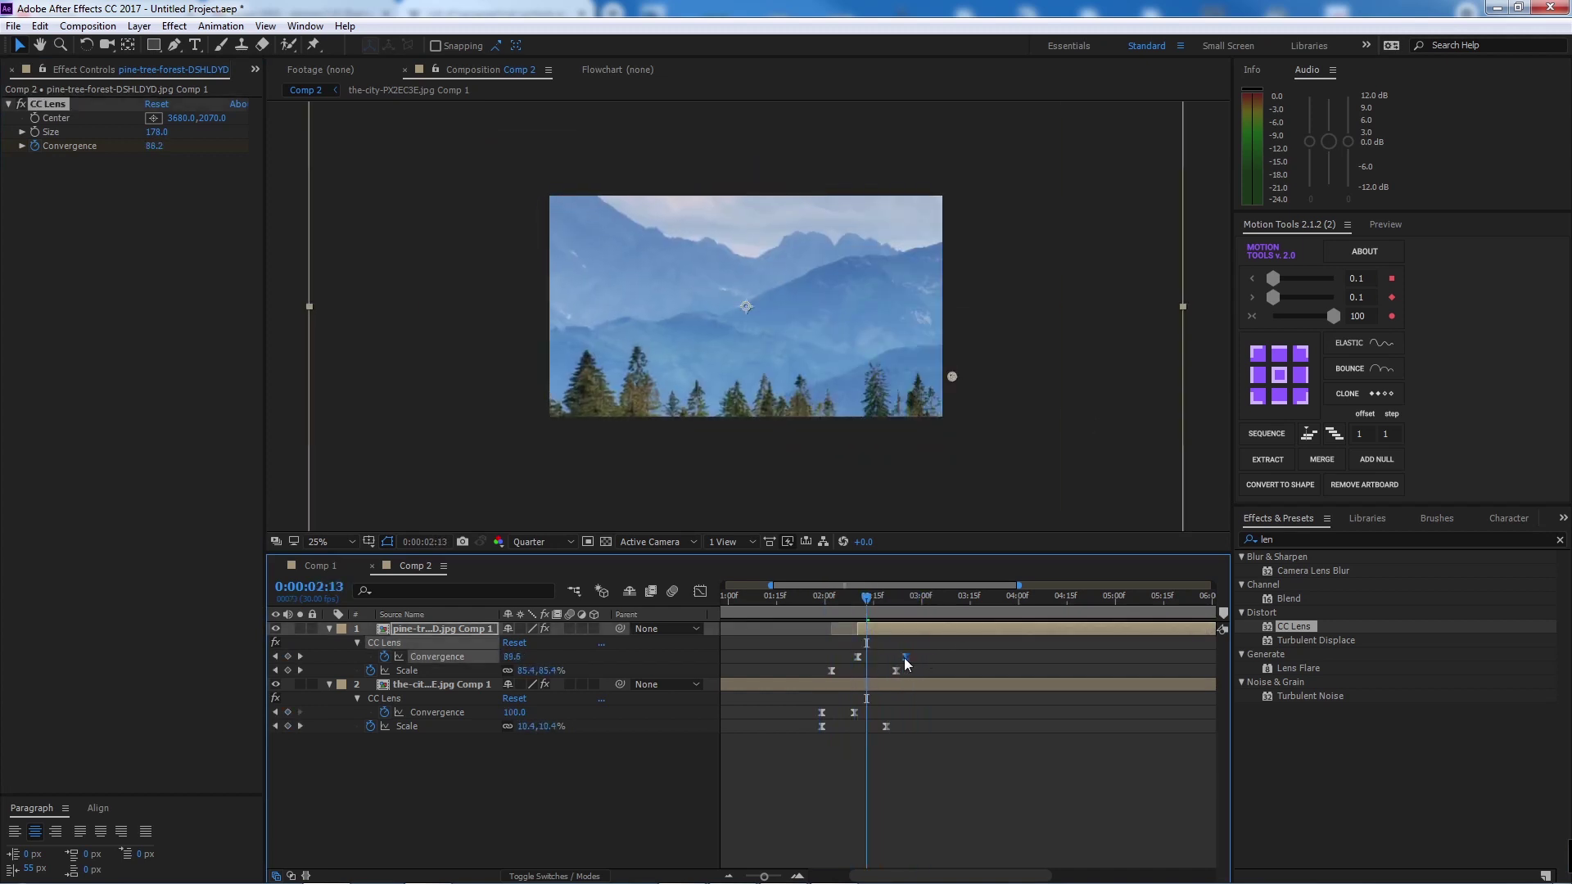
drag(868, 605, 824, 612)
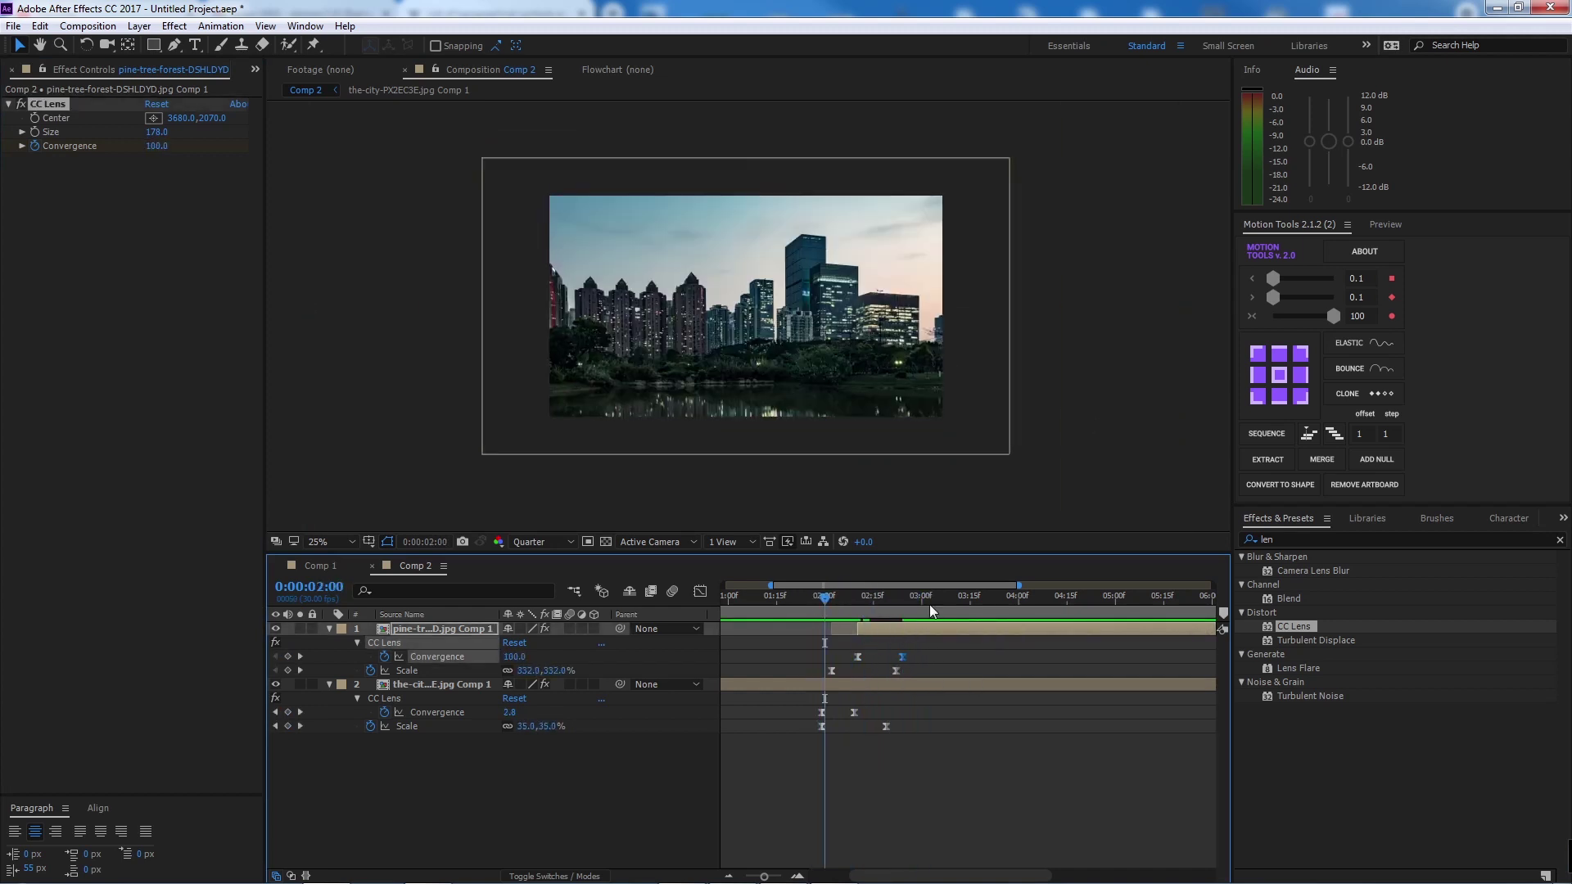
key(space)
key(space)
drag(933, 600, 821, 599)
key(space)
key(space)
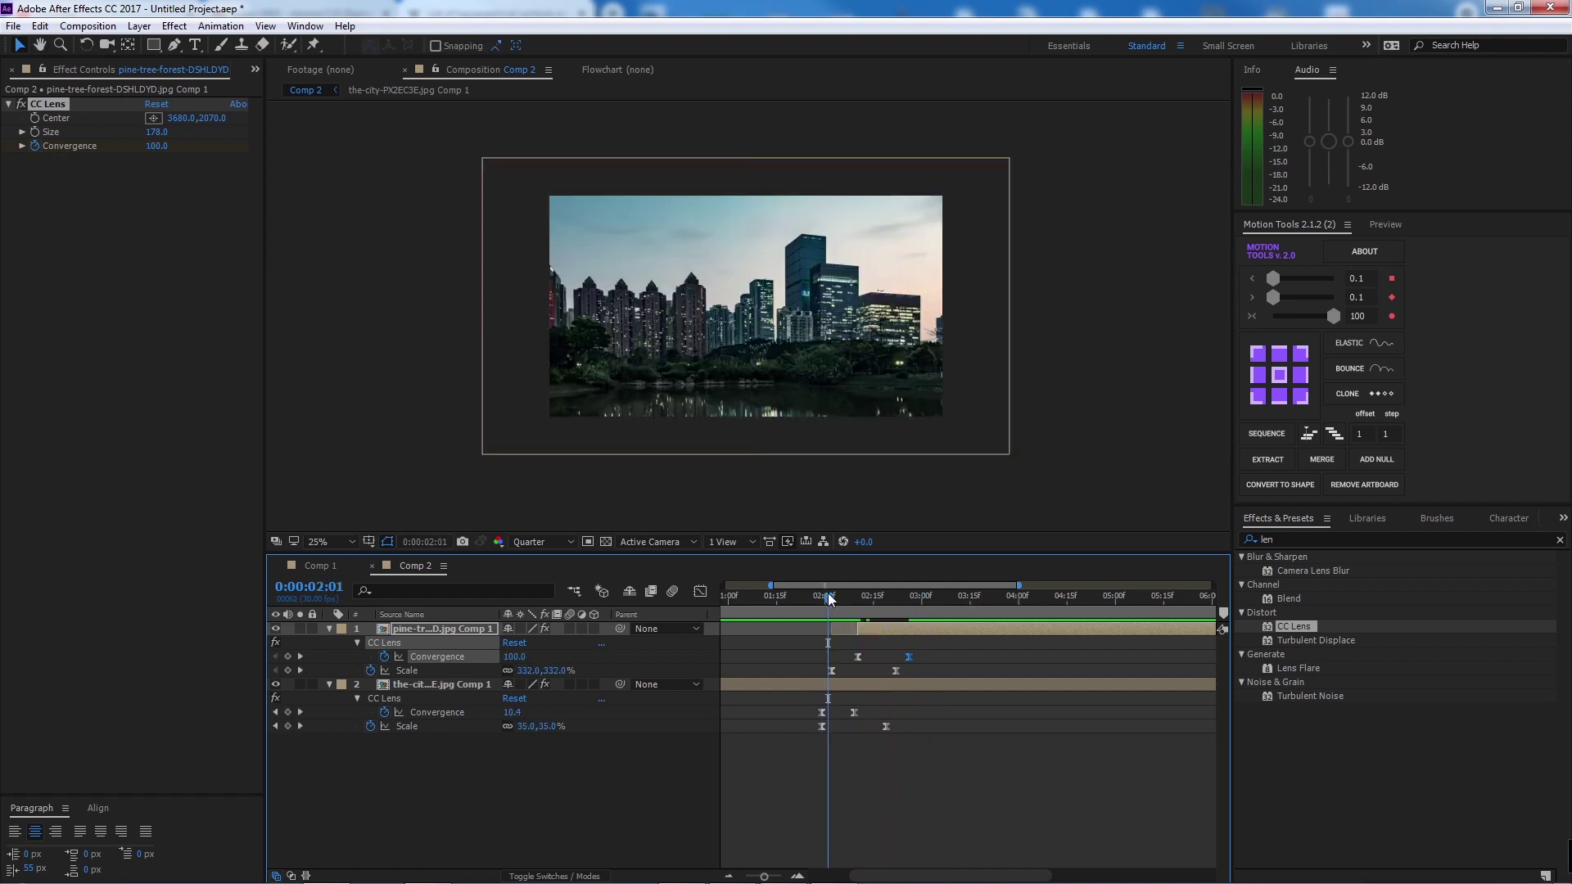
drag(829, 597, 820, 600)
key(space)
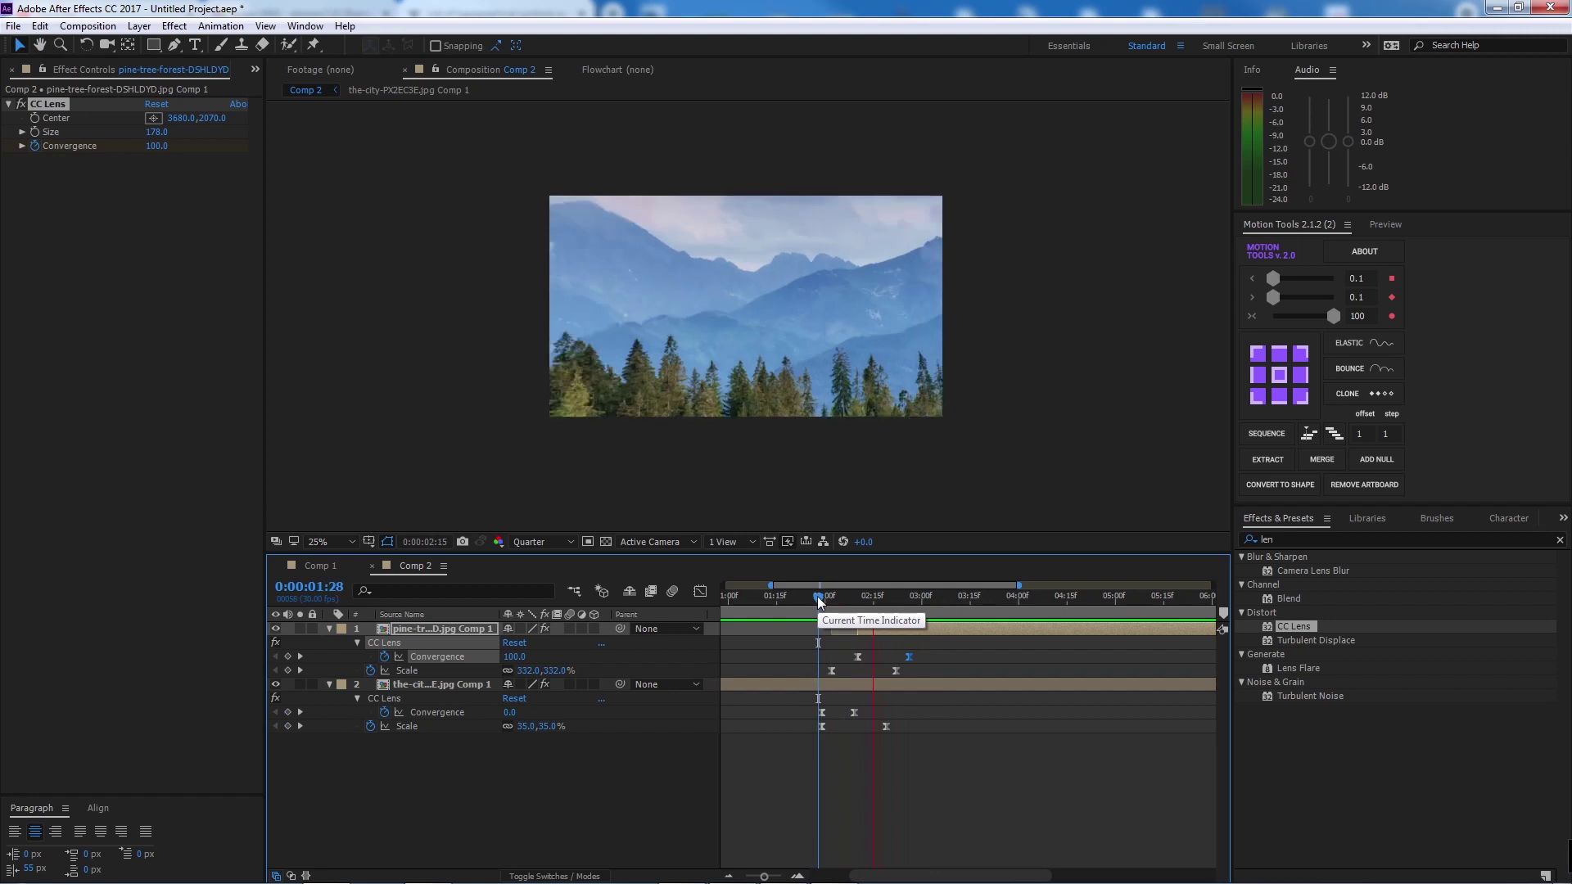
key(space)
drag(968, 611, 902, 609)
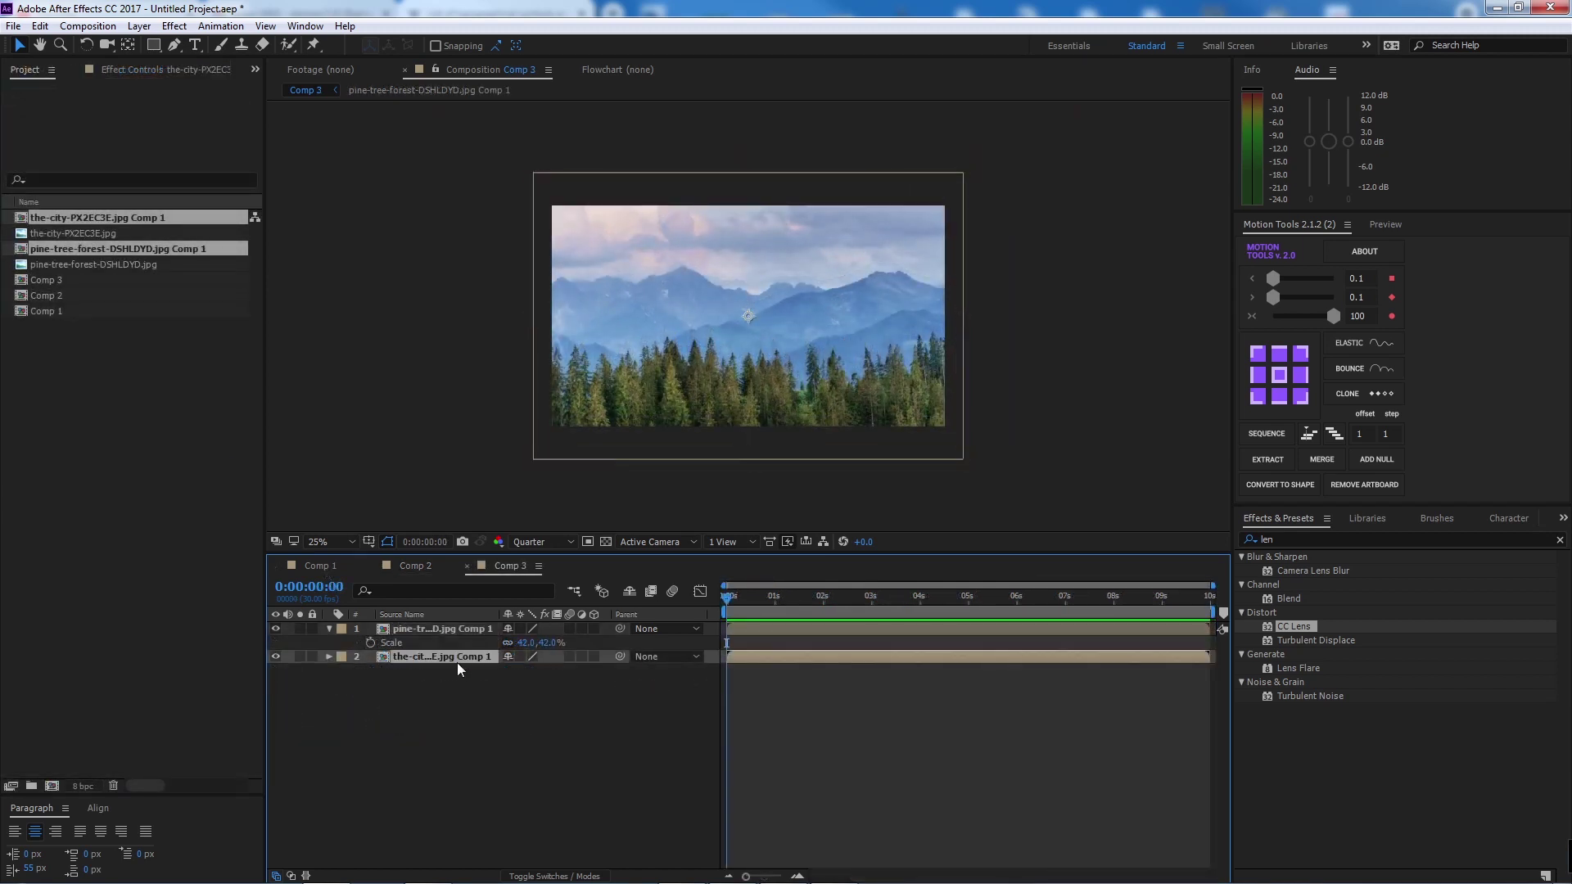
- Shrink the city layer's Scale to 31% and add a new Null Object layer
key(s)
drag(524, 680, 479, 679)
click(465, 712)
right_click(484, 712)
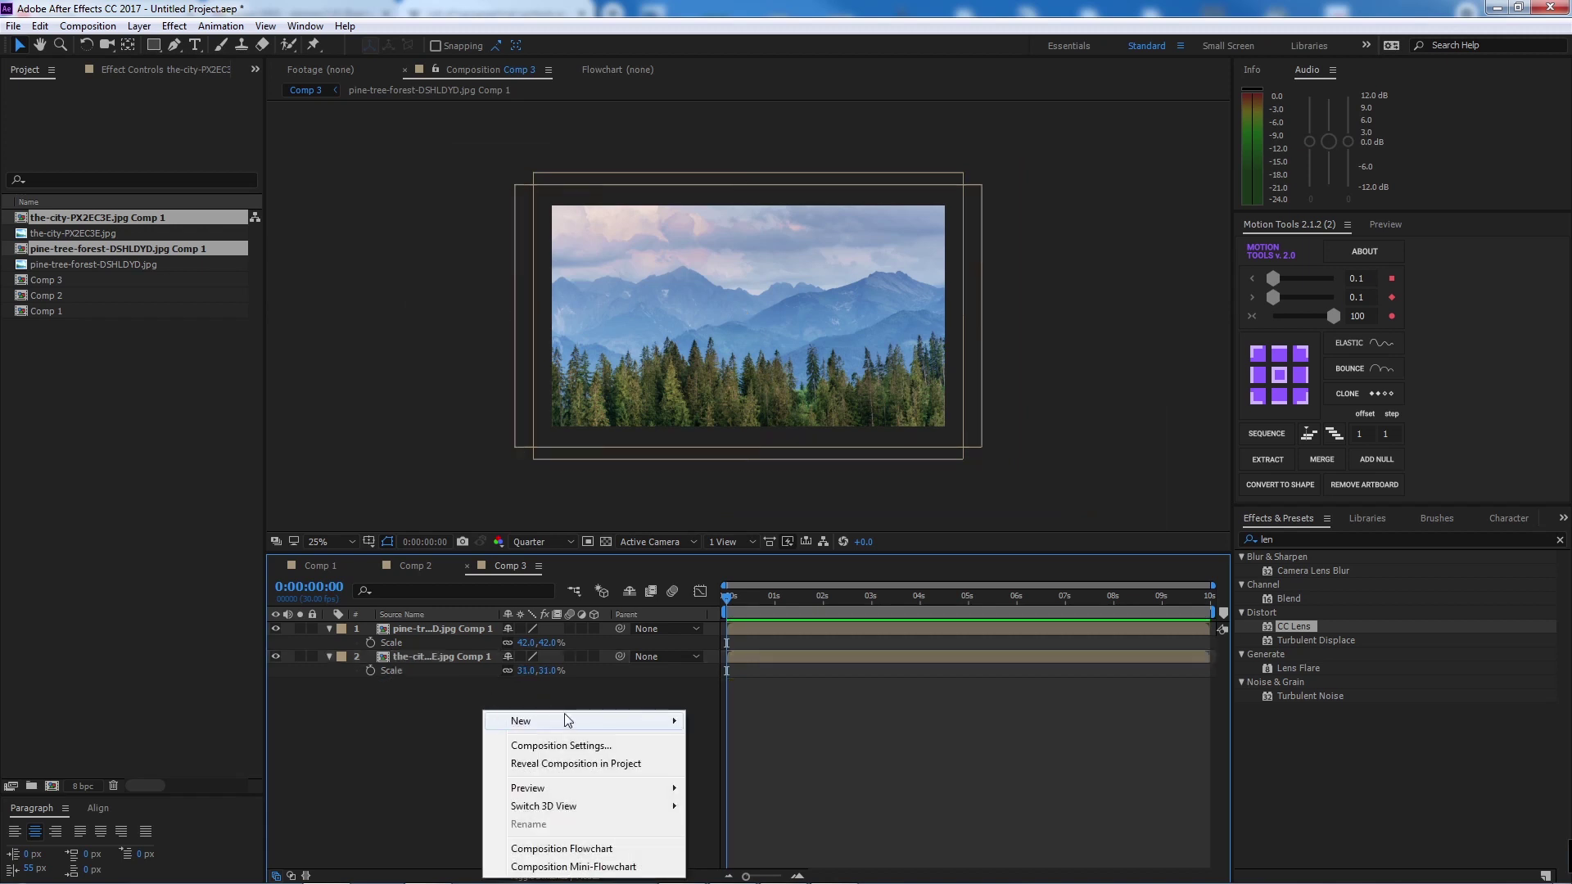
mouse_move(568, 721)
click(445, 643)
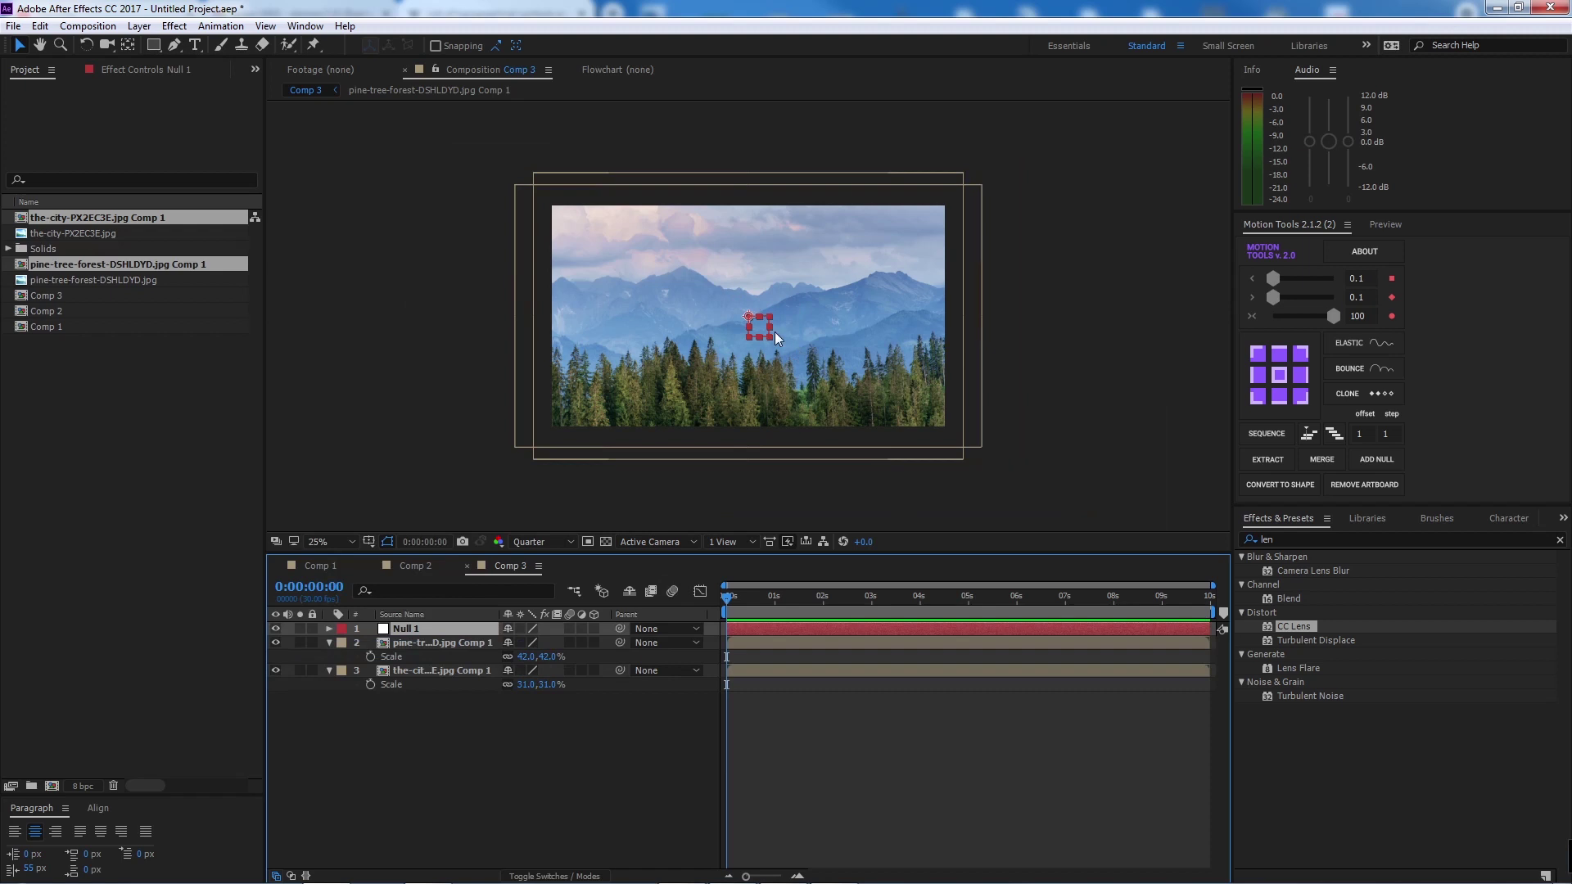
- Parent the pine forest and city layers to Null 1 at 2:01
drag(744, 591, 828, 620)
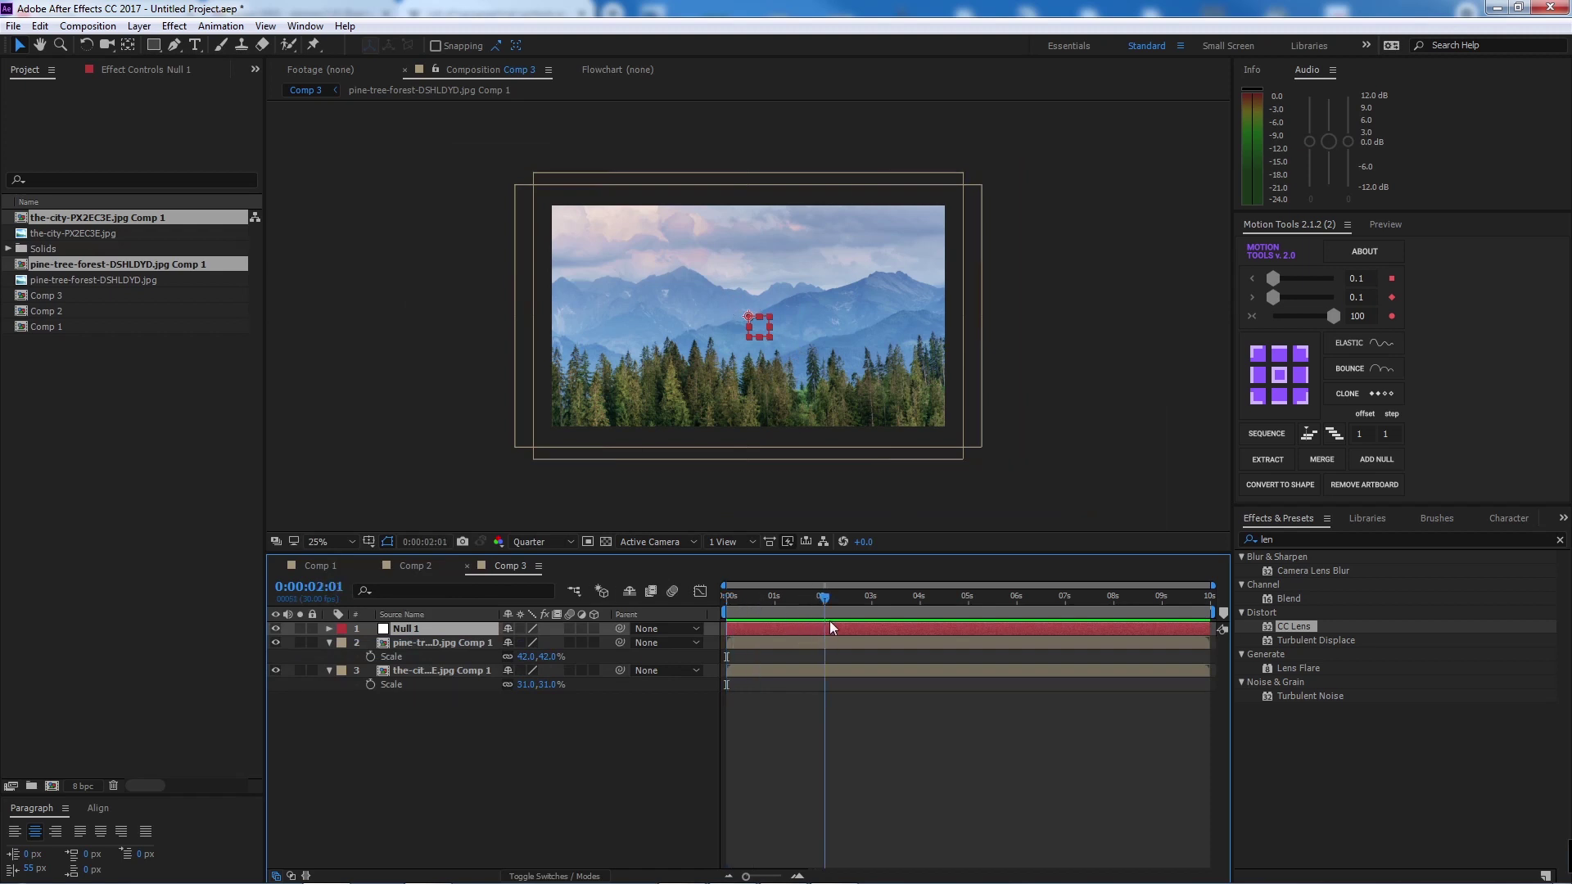
click(442, 644)
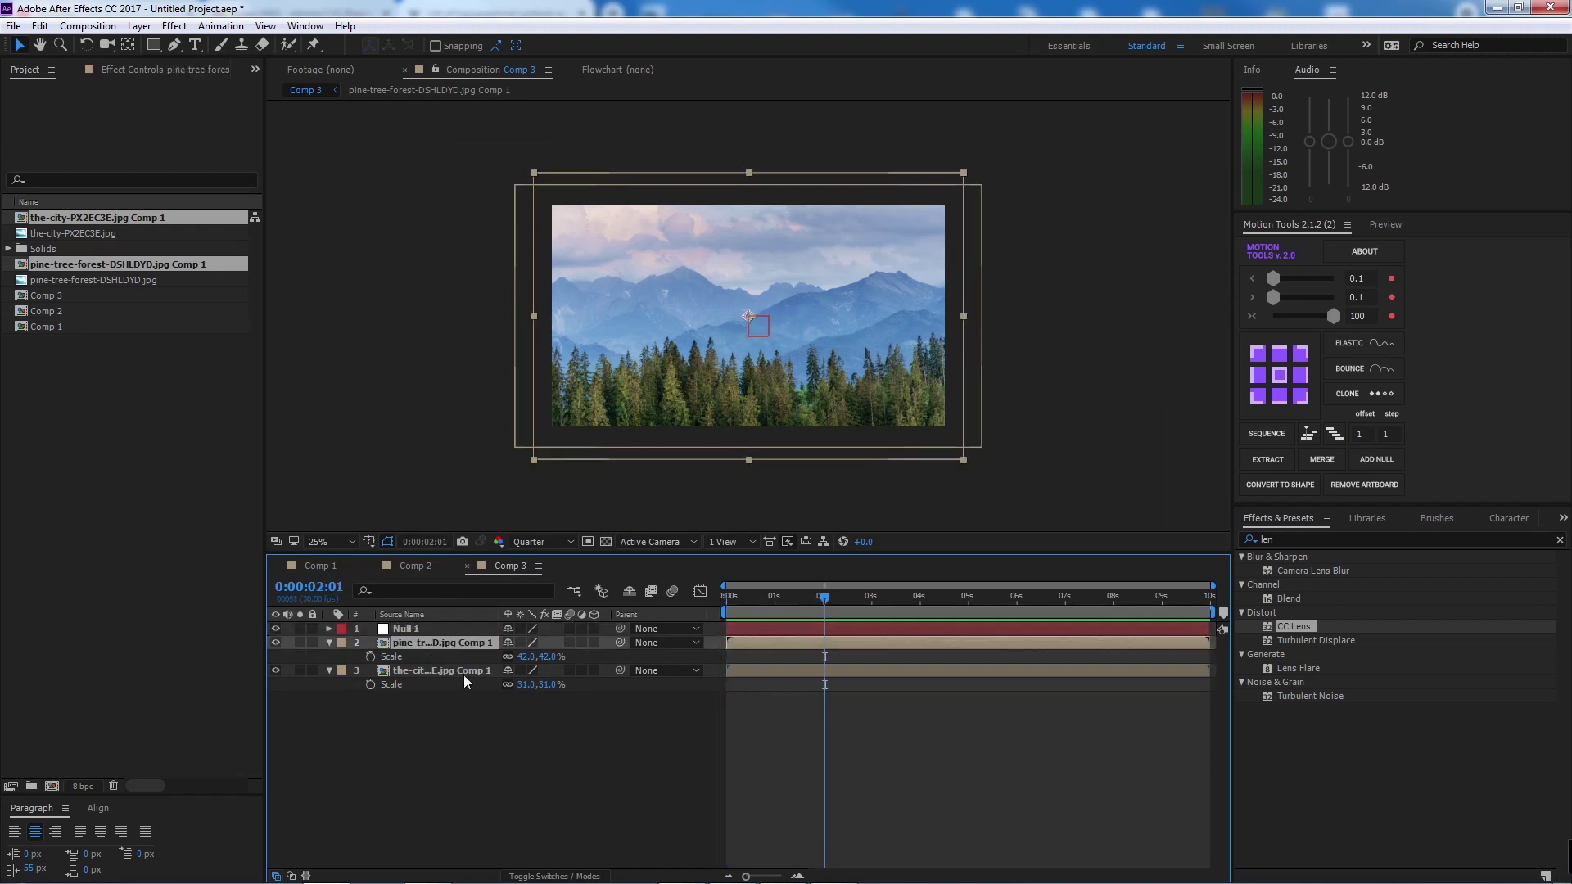
shift+click(463, 672)
drag(619, 643, 450, 629)
click(466, 628)
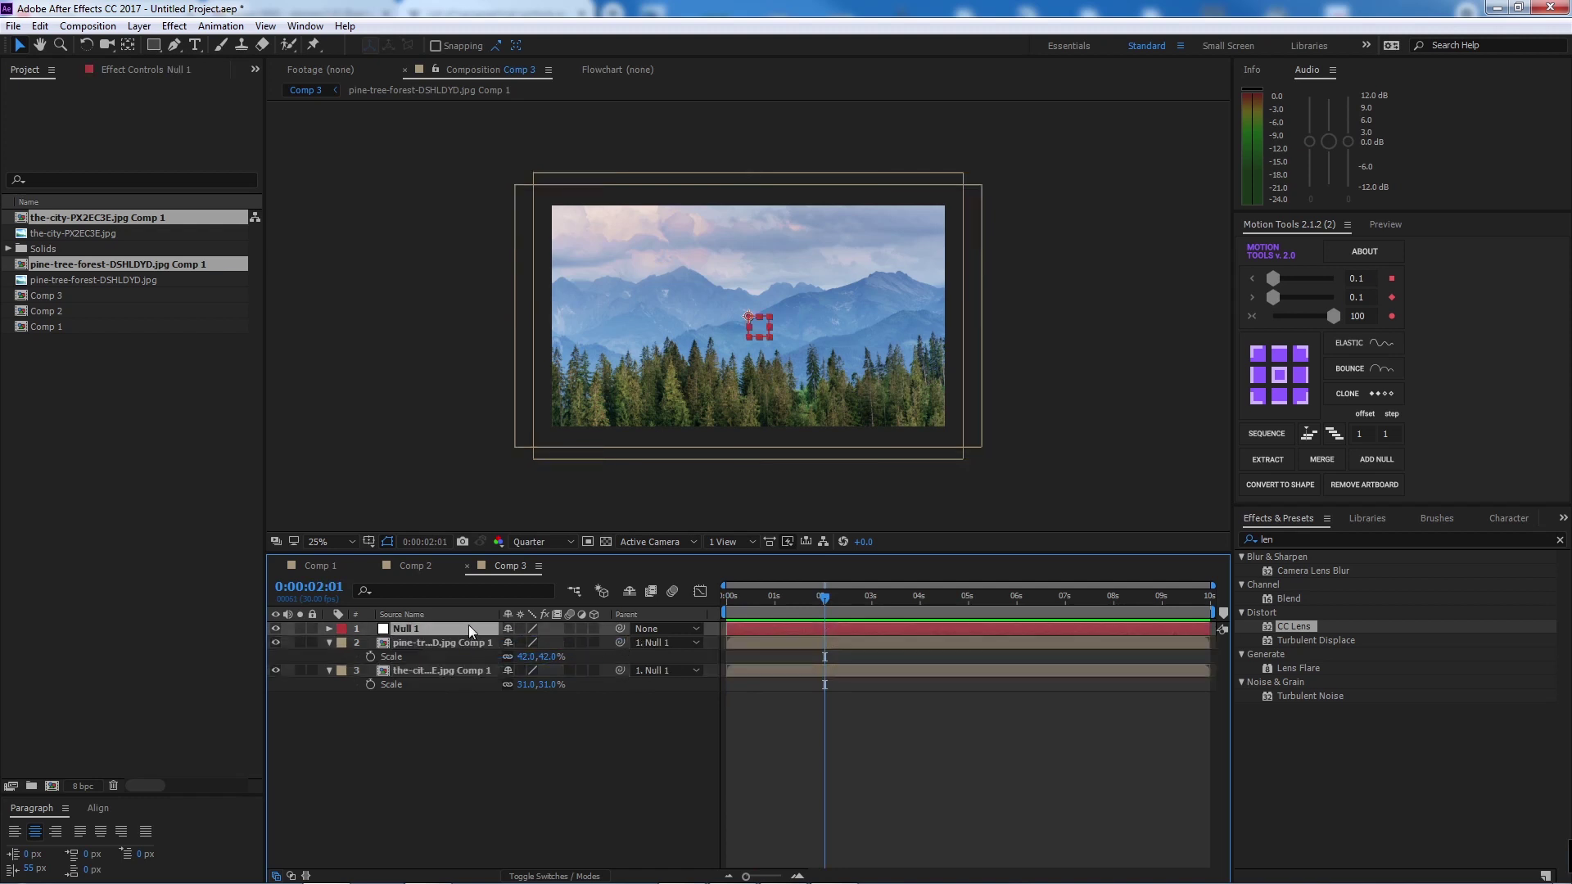
click(793, 658)
click(794, 649)
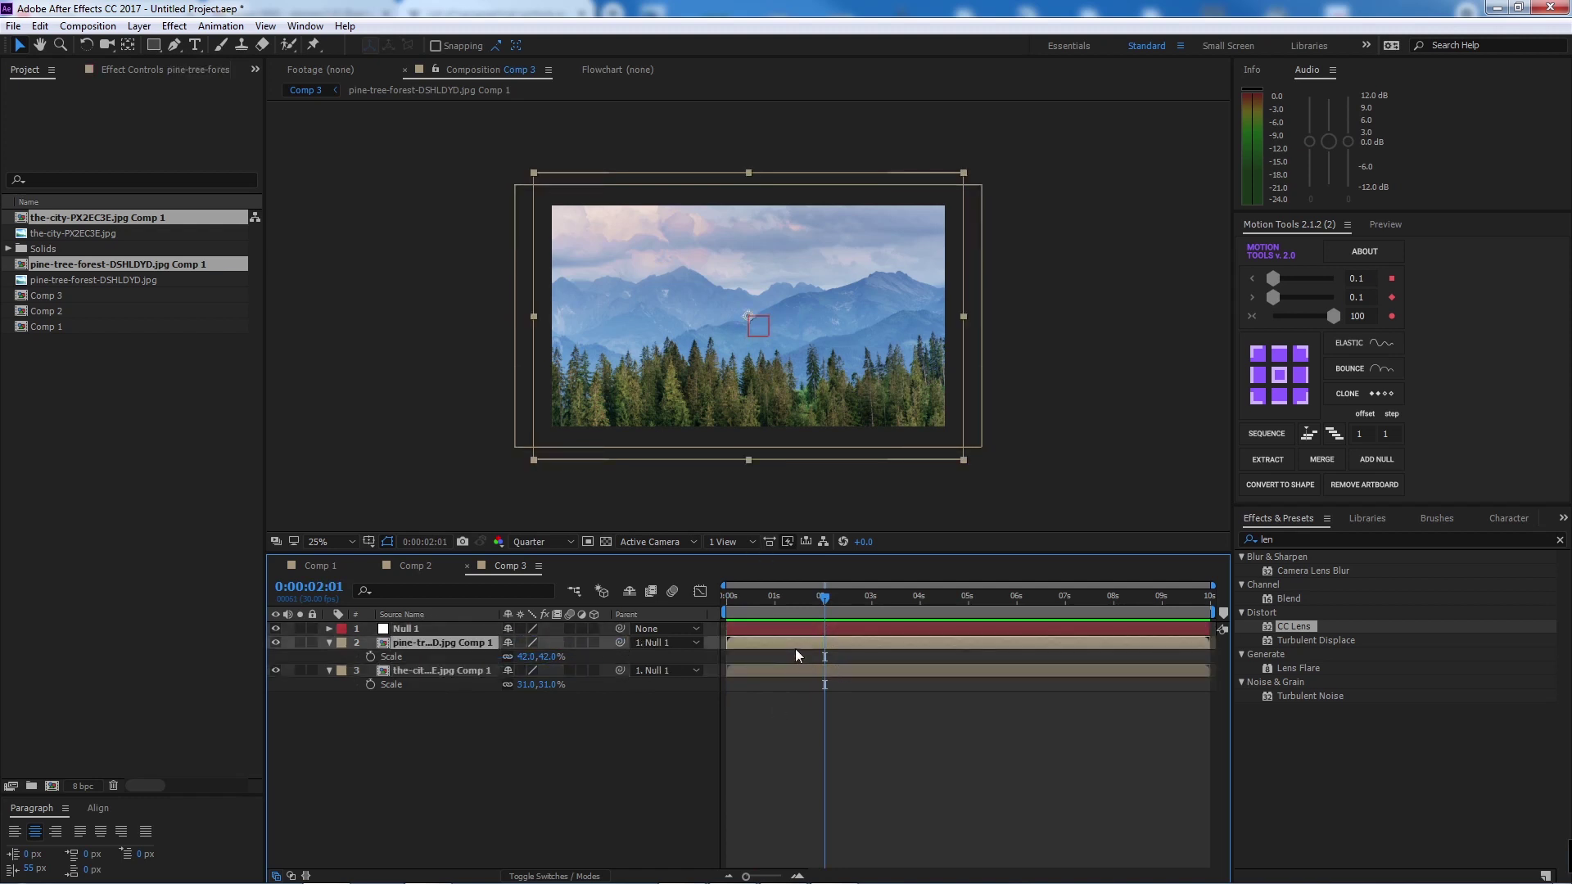
click(455, 626)
- Keyframe Null 1's Rotation from 2:01 to a full 360° turn at 2:21
key(r)
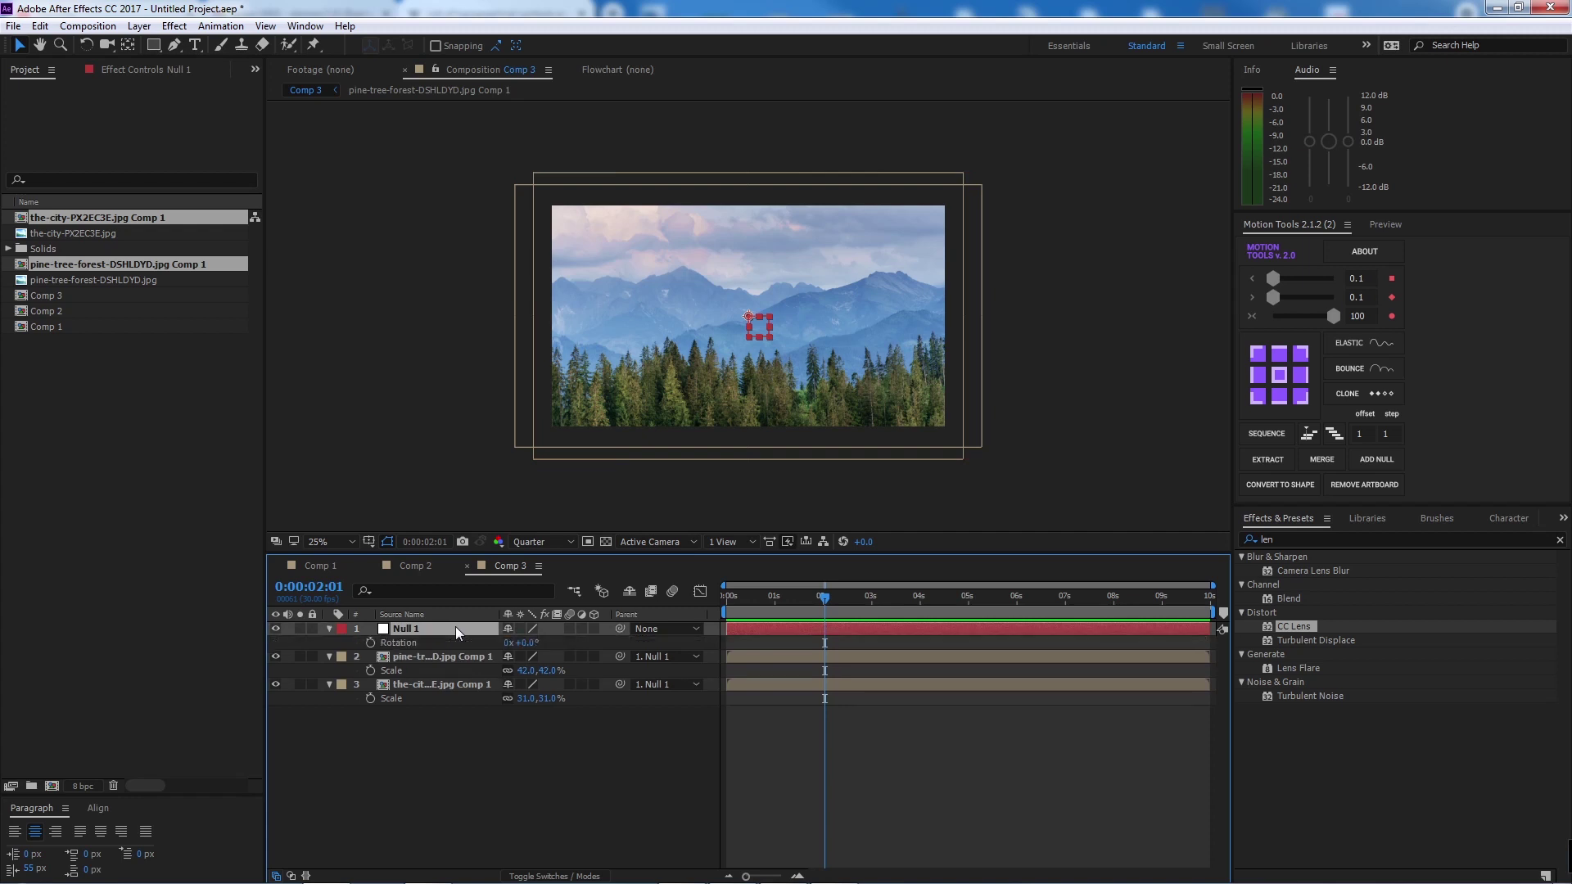
click(370, 643)
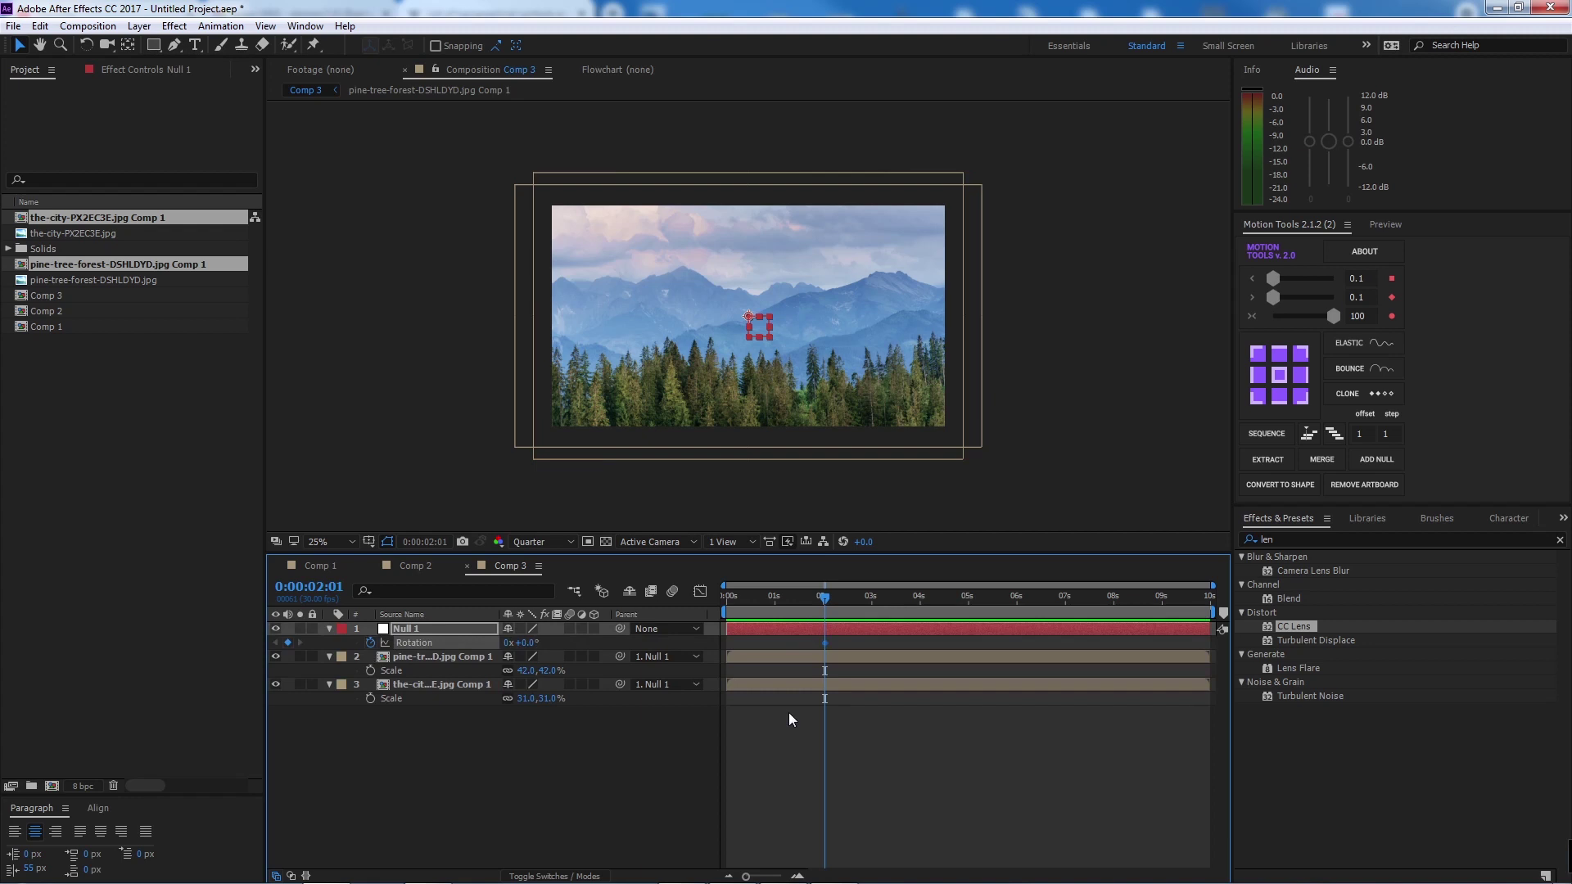
key(shift+Page_Down)
key(shift+Page_Down)
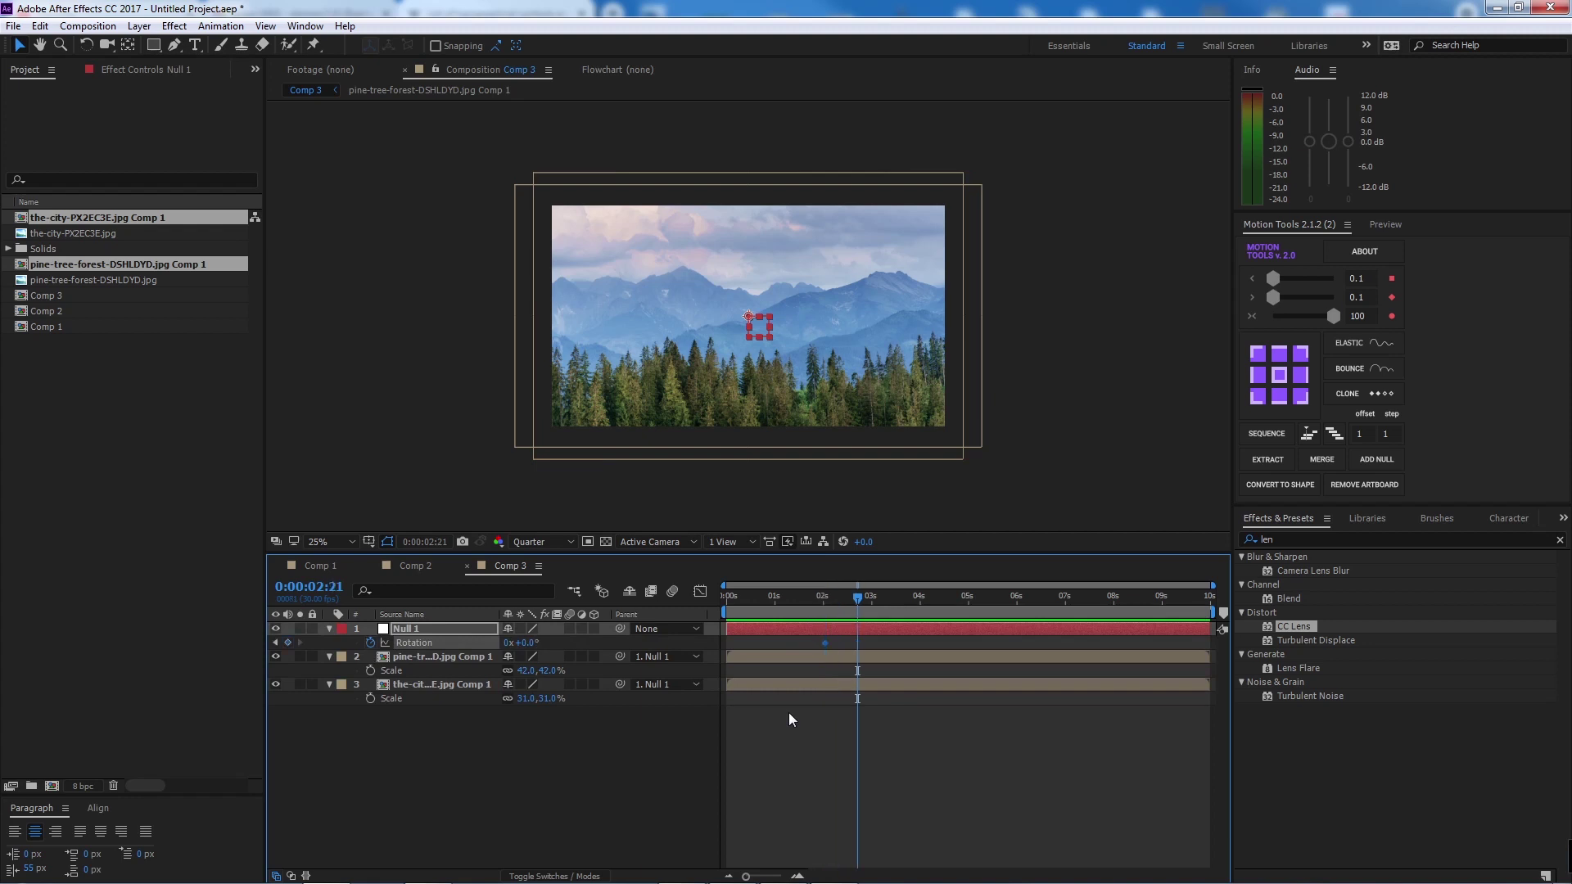
drag(530, 643, 614, 643)
click(525, 642)
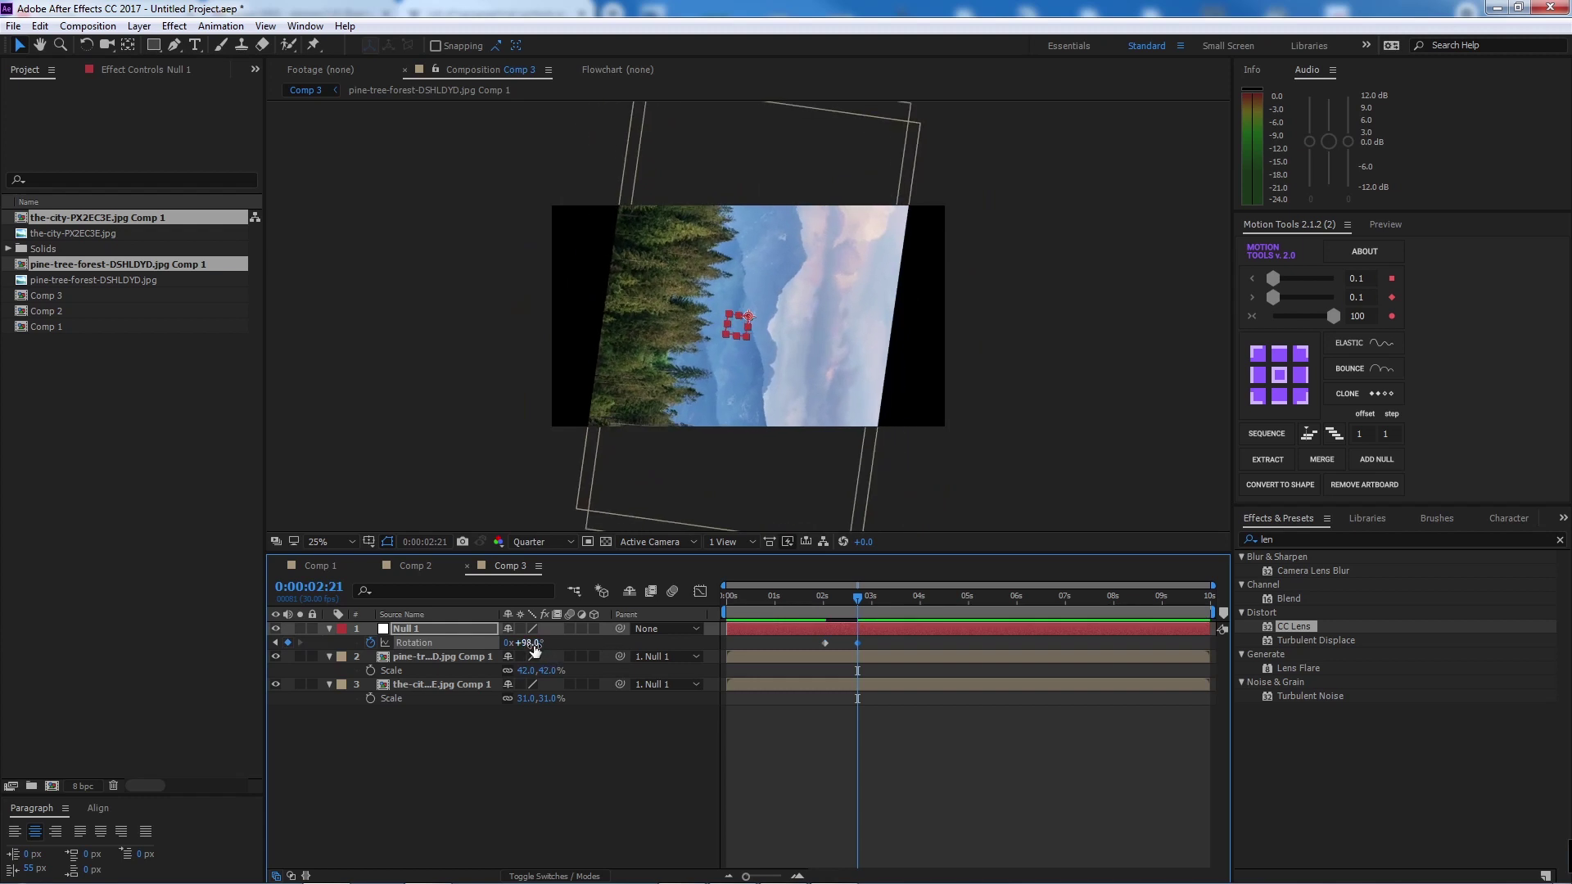
text(360)
key(Return)
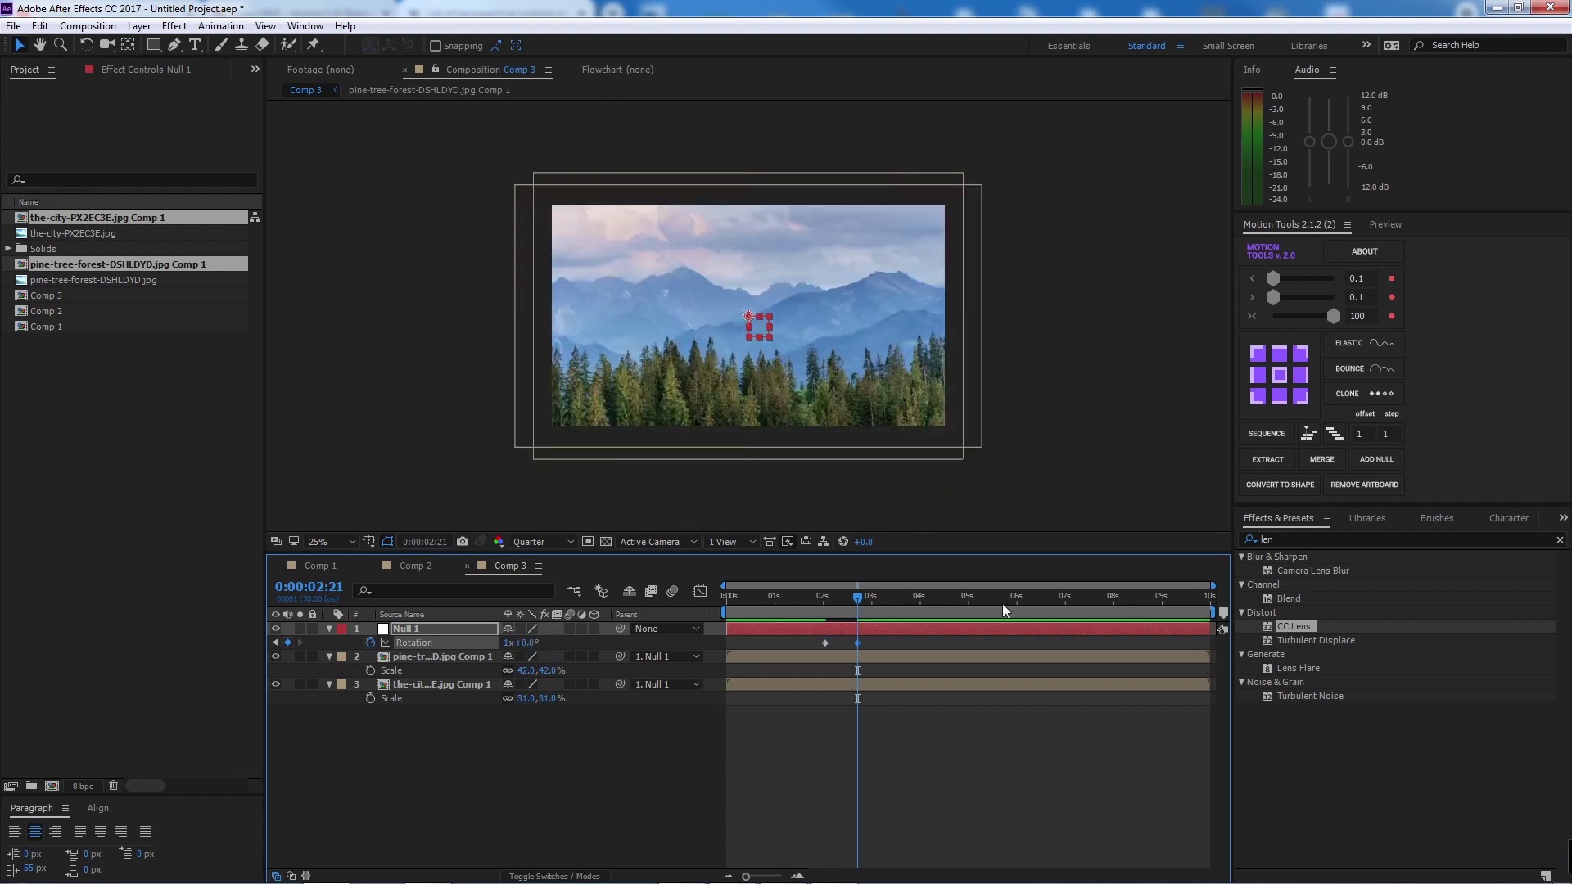
- Apply Easy Ease to the rotation keyframes and show the rotation speed graph
drag(858, 601, 803, 648)
key(ctrl+z)
key(F9)
click(700, 591)
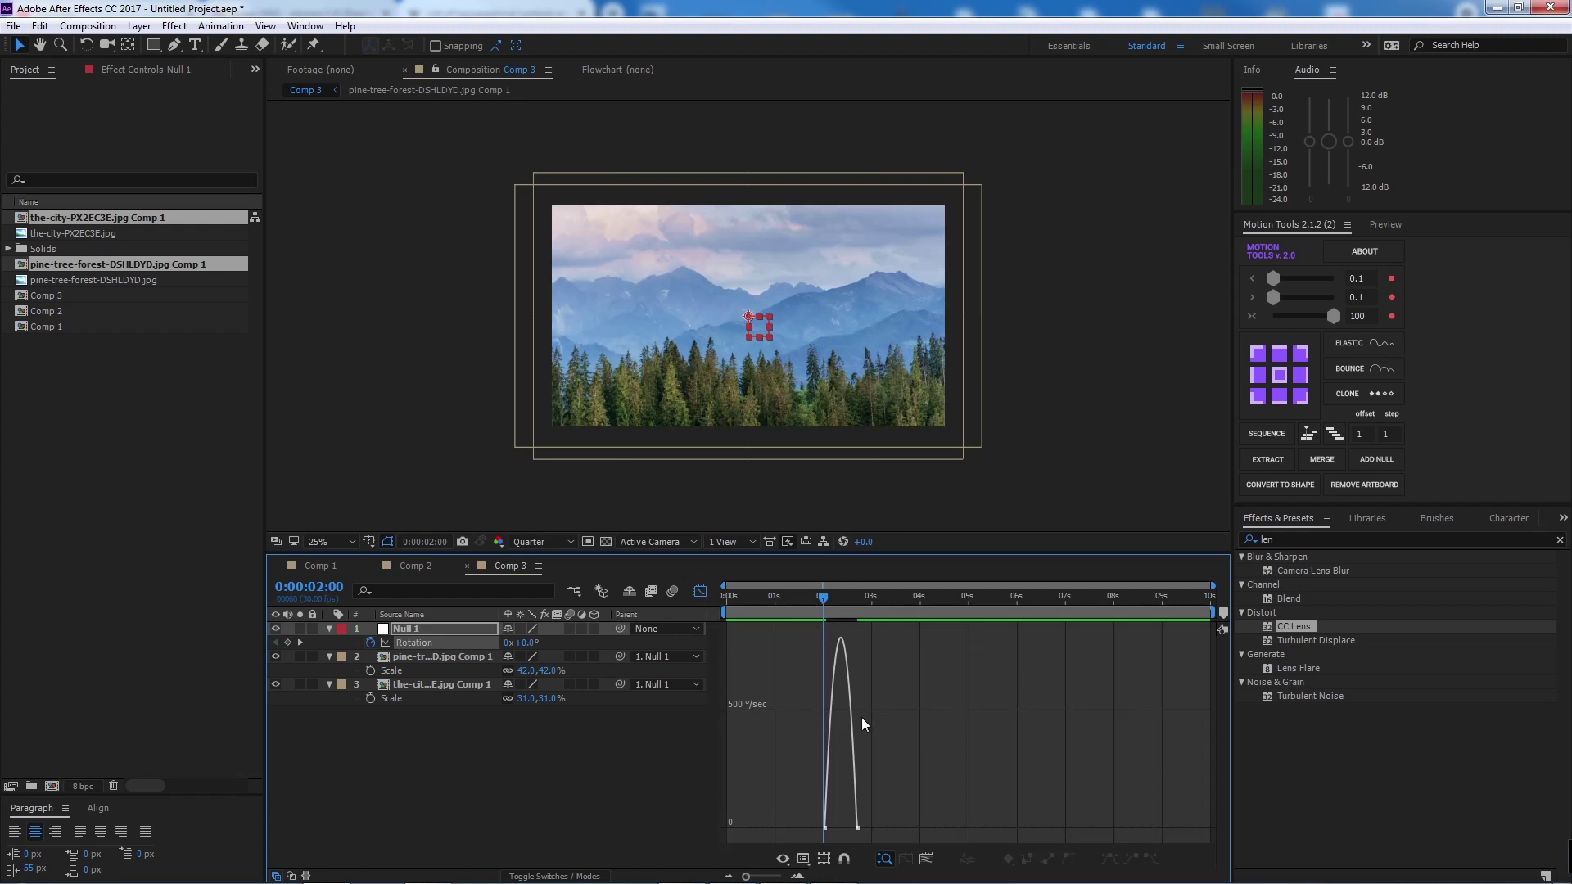
- Sharpen the rotation speed curve into a spike and preview the spin
mouse_move(846, 841)
mouse_down()
mouse_move(818, 840)
mouse_move(842, 828)
mouse_up()
click(700, 591)
drag(823, 598, 818, 605)
key(space)
click(868, 593)
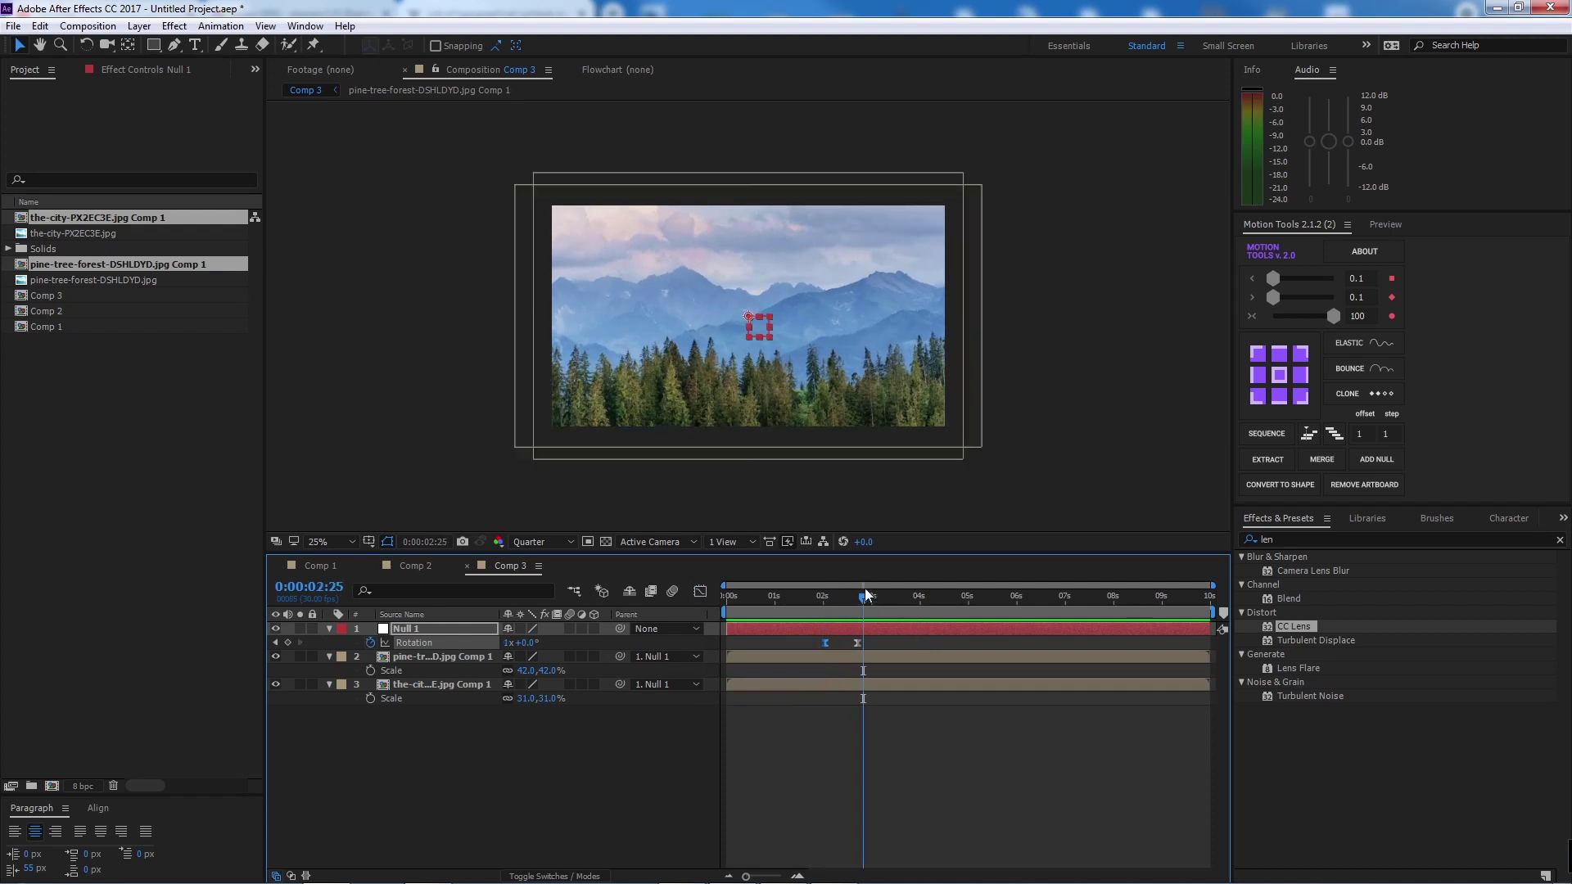
mouse_move(862, 603)
mouse_down()
mouse_move(814, 598)
mouse_move(856, 596)
mouse_move(837, 597)
mouse_up()
- Locate frame 0:00:02:09 using the null's Rotation value graph
click(906, 655)
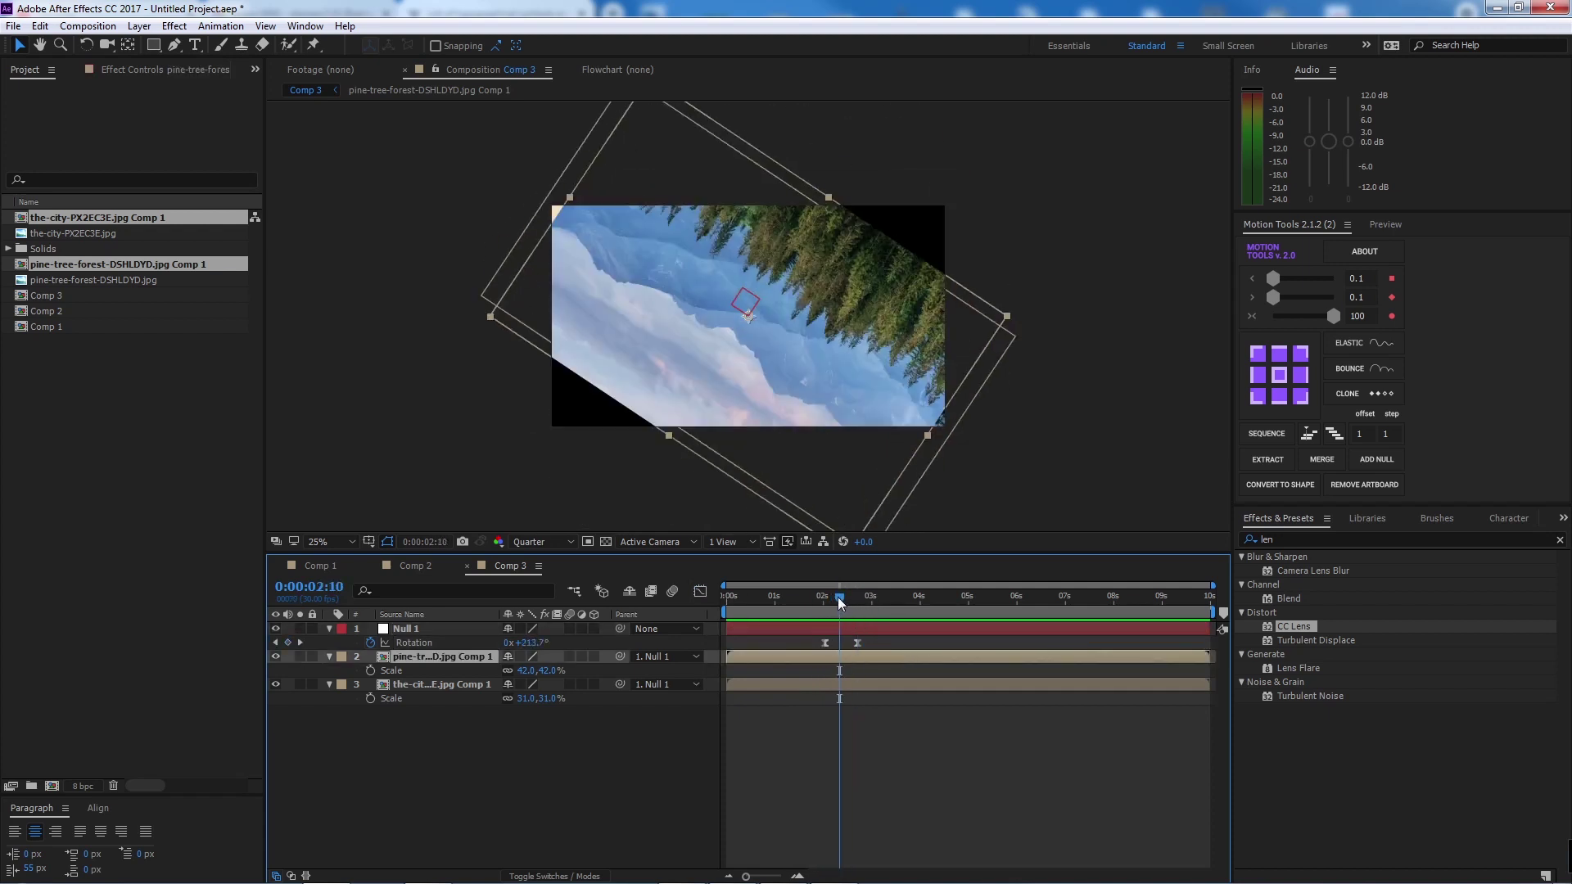
click(700, 591)
click(440, 639)
drag(838, 596, 838, 595)
click(700, 591)
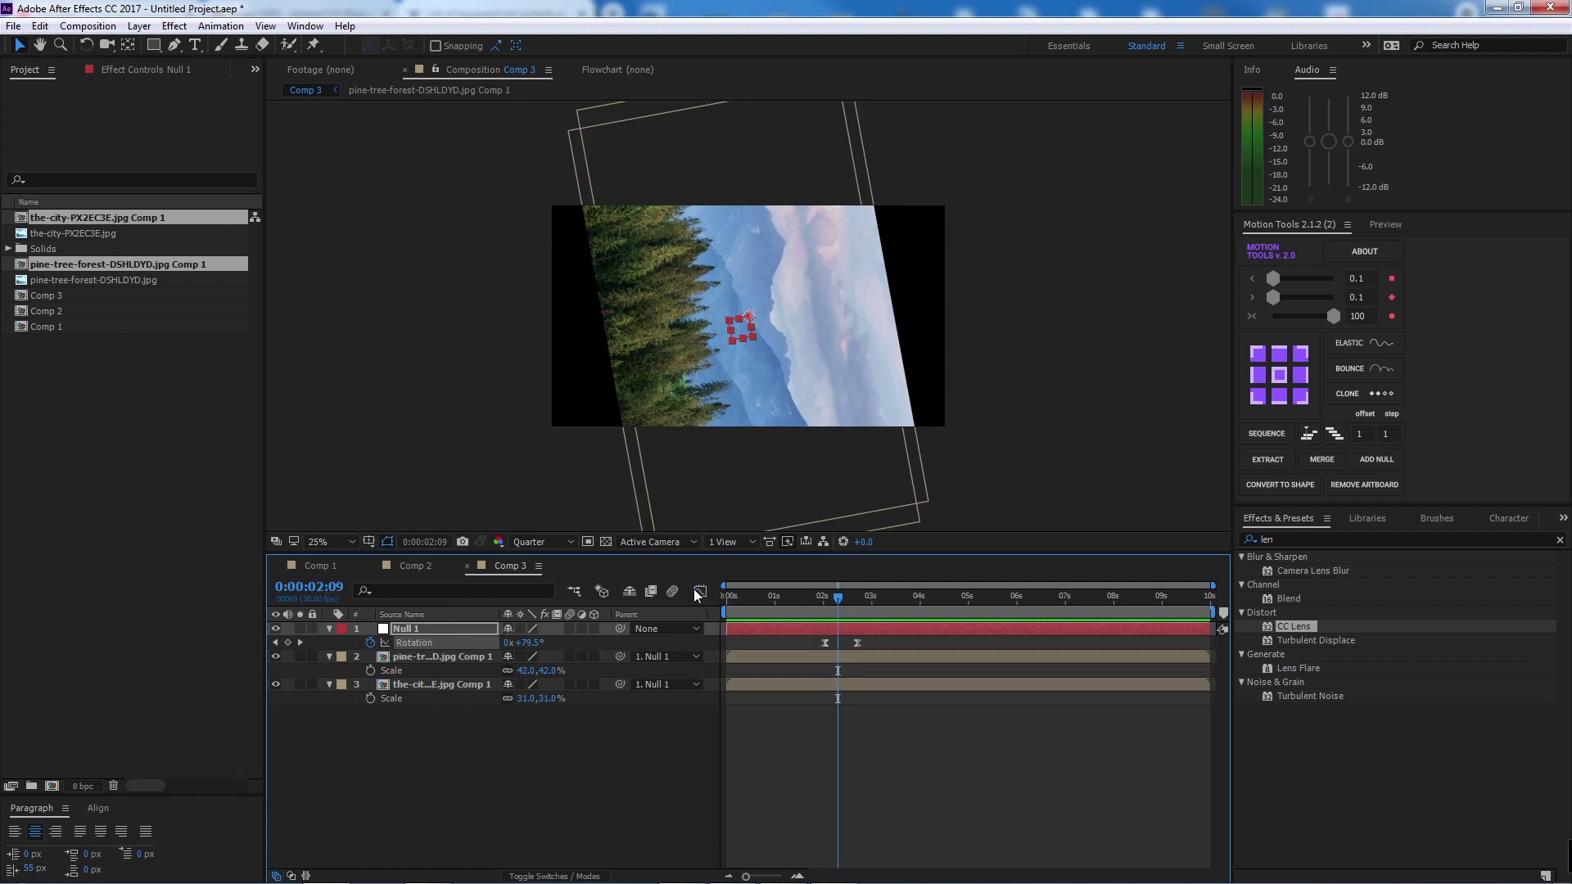
click(948, 757)
- Trim the city layer's out point at 0:00:02:09 and review the transition
click(879, 655)
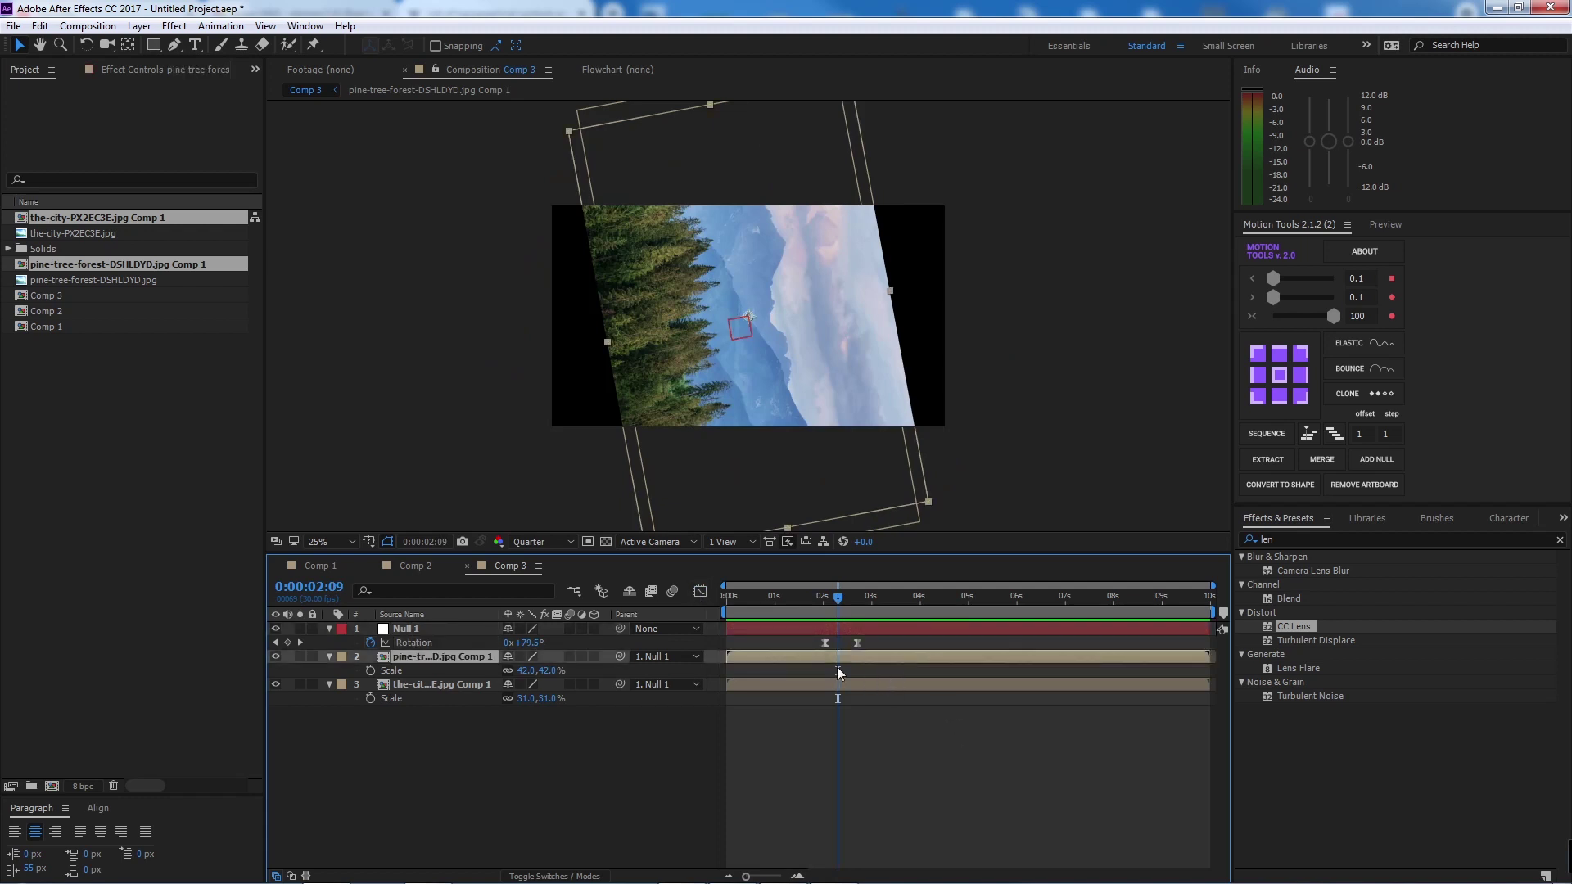
click(886, 687)
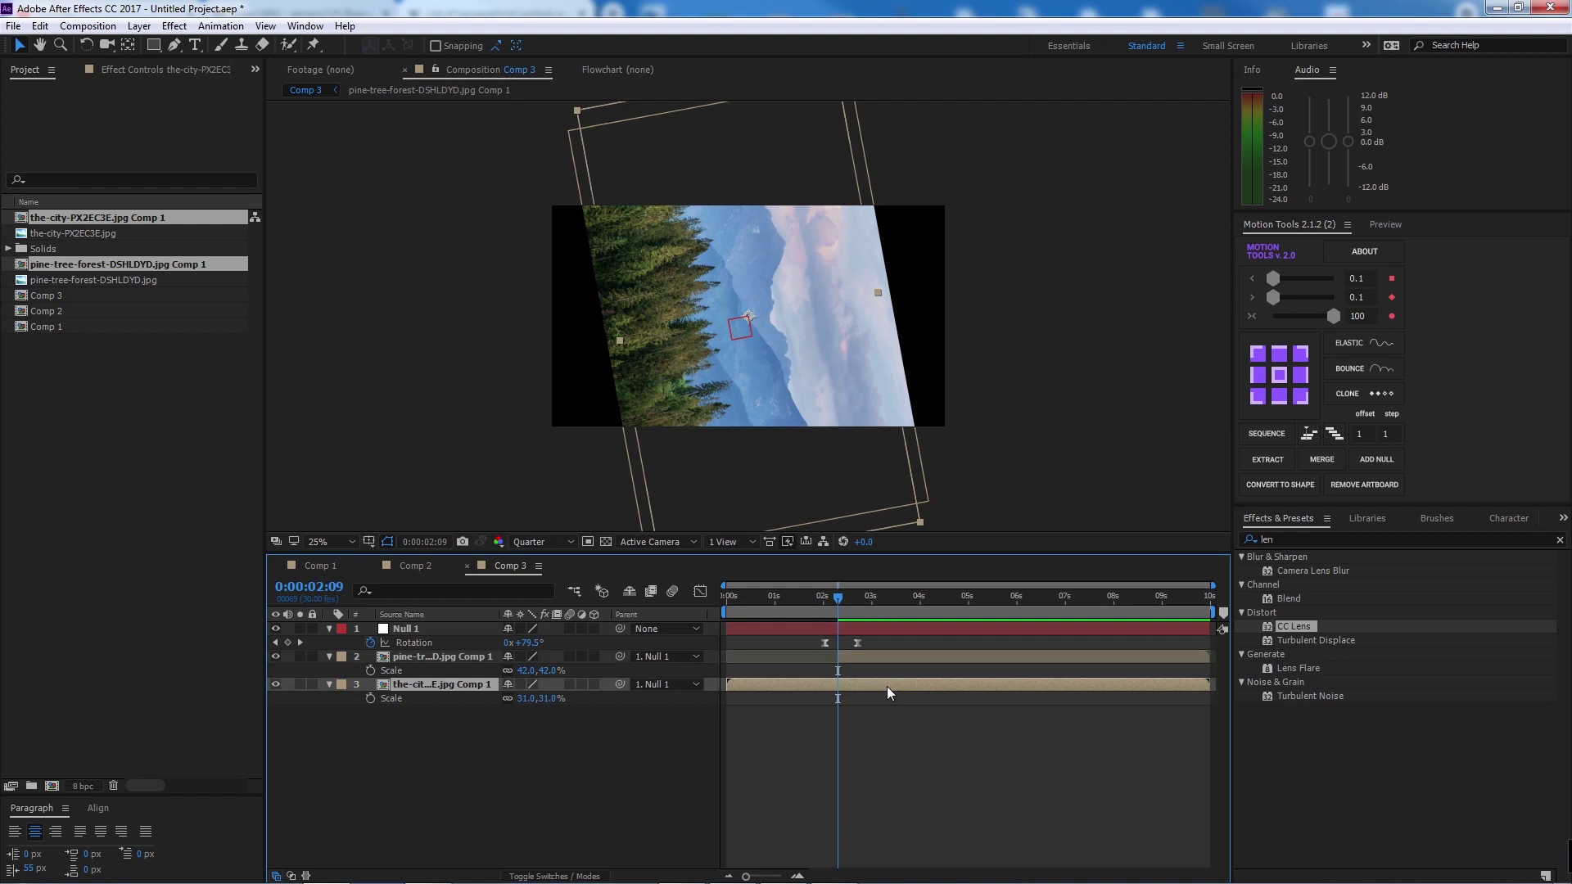
key(alt+bracketright)
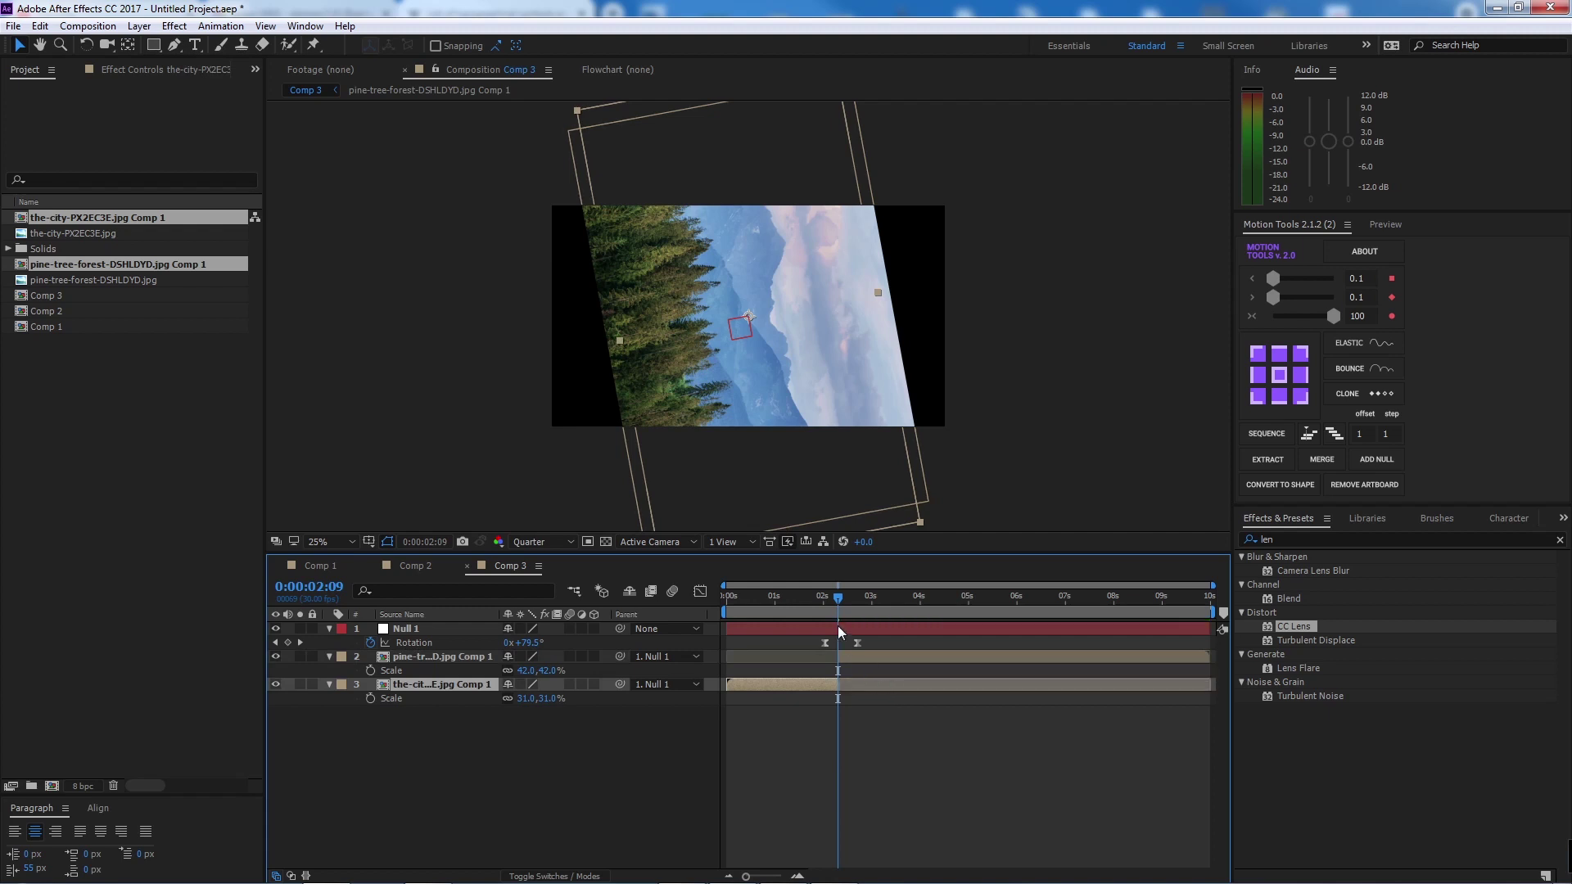
key(space)
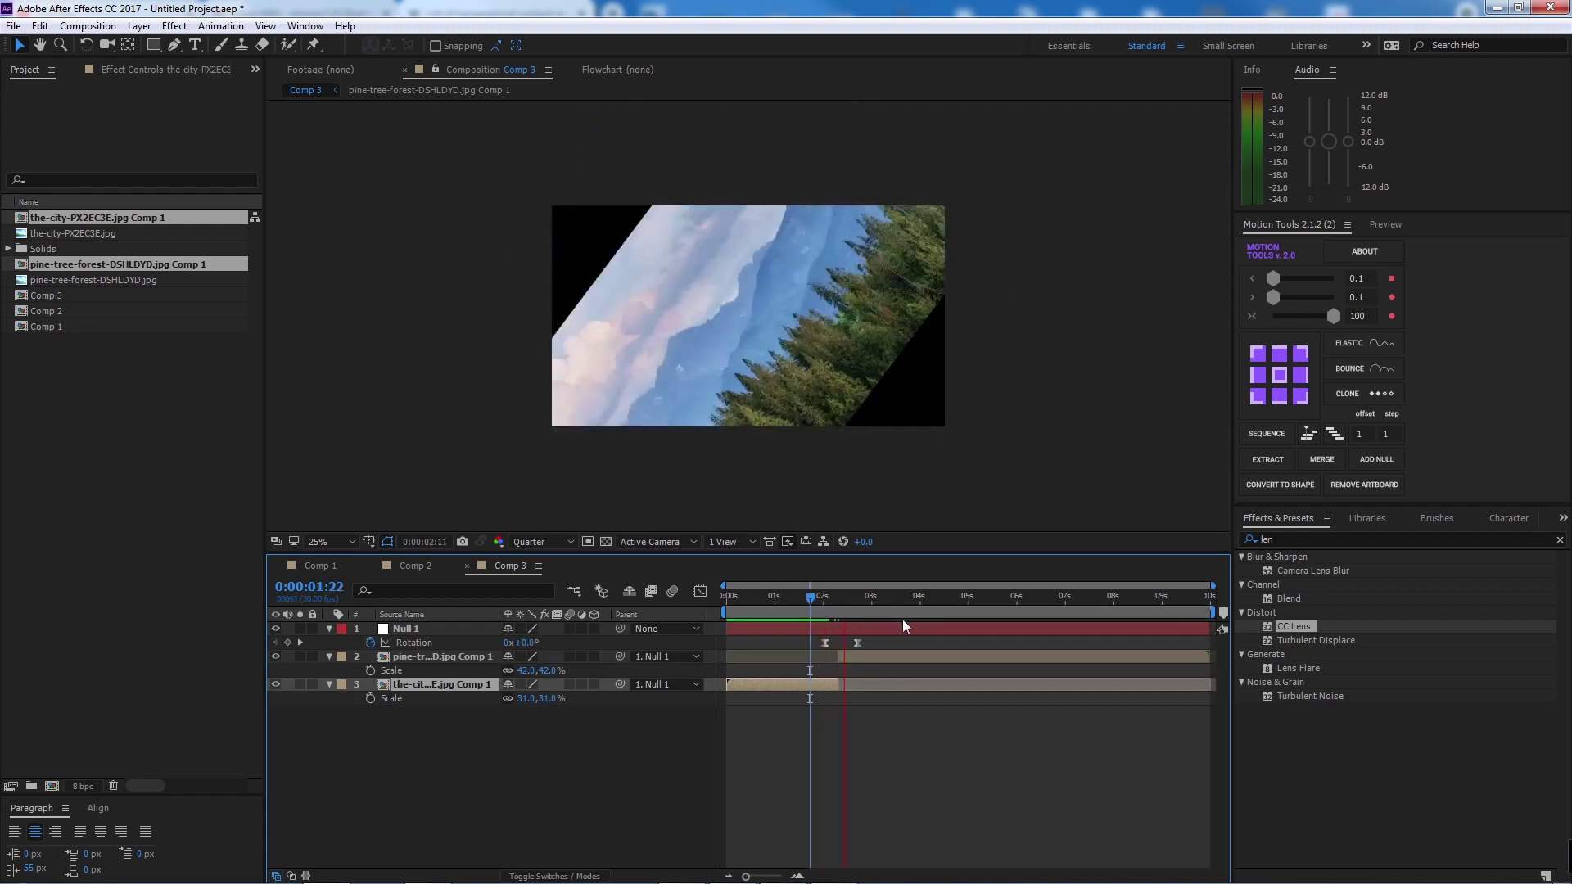
key(space)
mouse_move(827, 598)
mouse_down()
mouse_move(886, 605)
mouse_move(856, 606)
mouse_move(853, 590)
mouse_move(789, 601)
mouse_move(836, 601)
mouse_up()
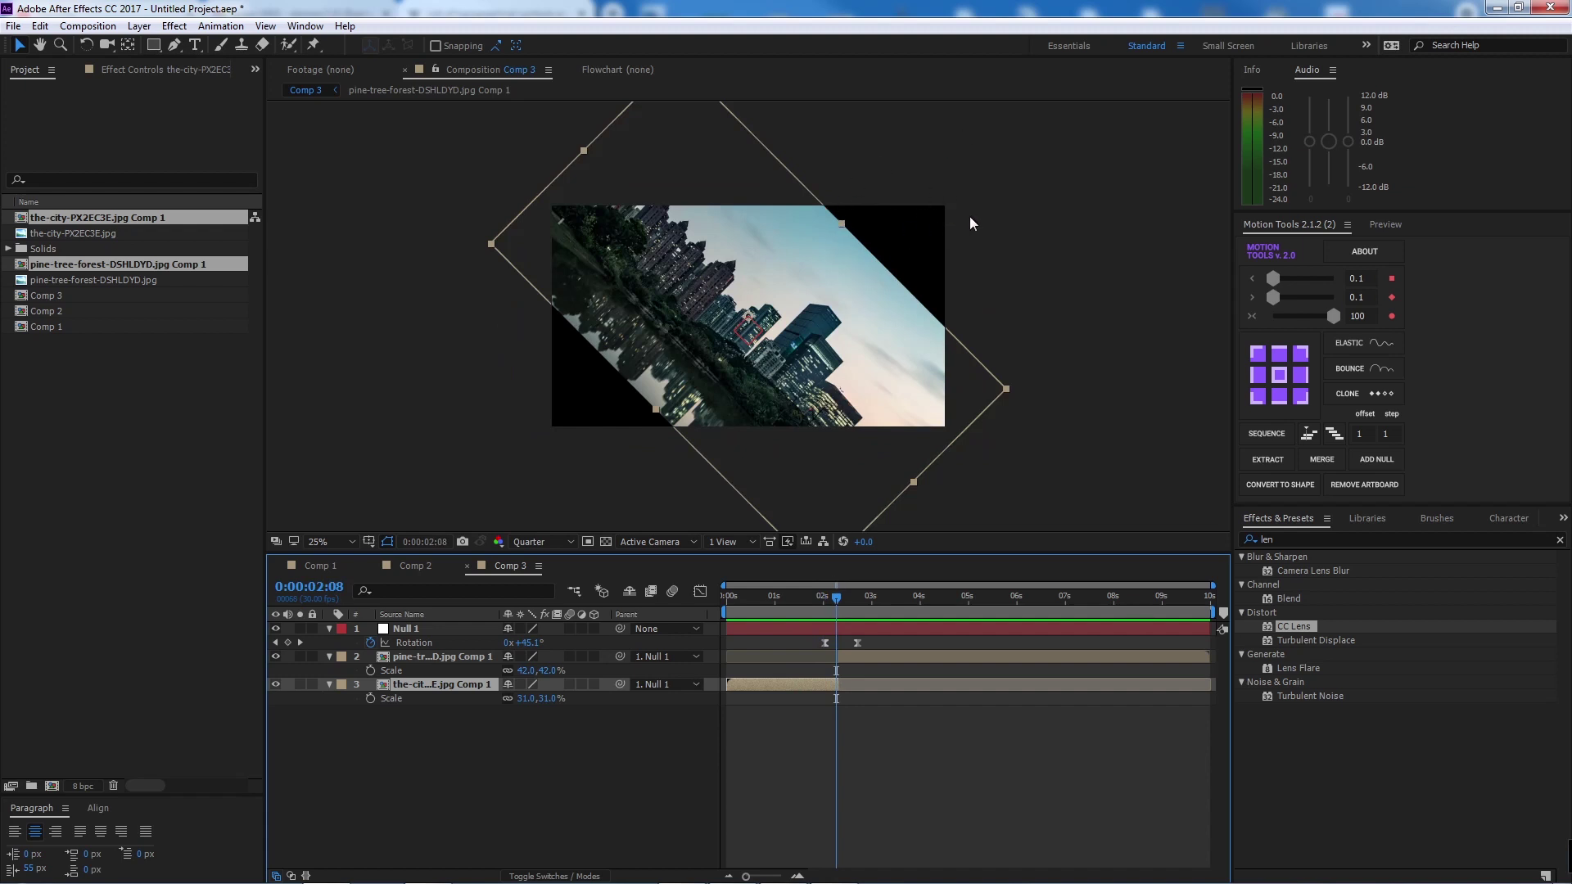
- Search Effects & Presets for 'len' and drag CC Lens onto the city layer
click(122, 70)
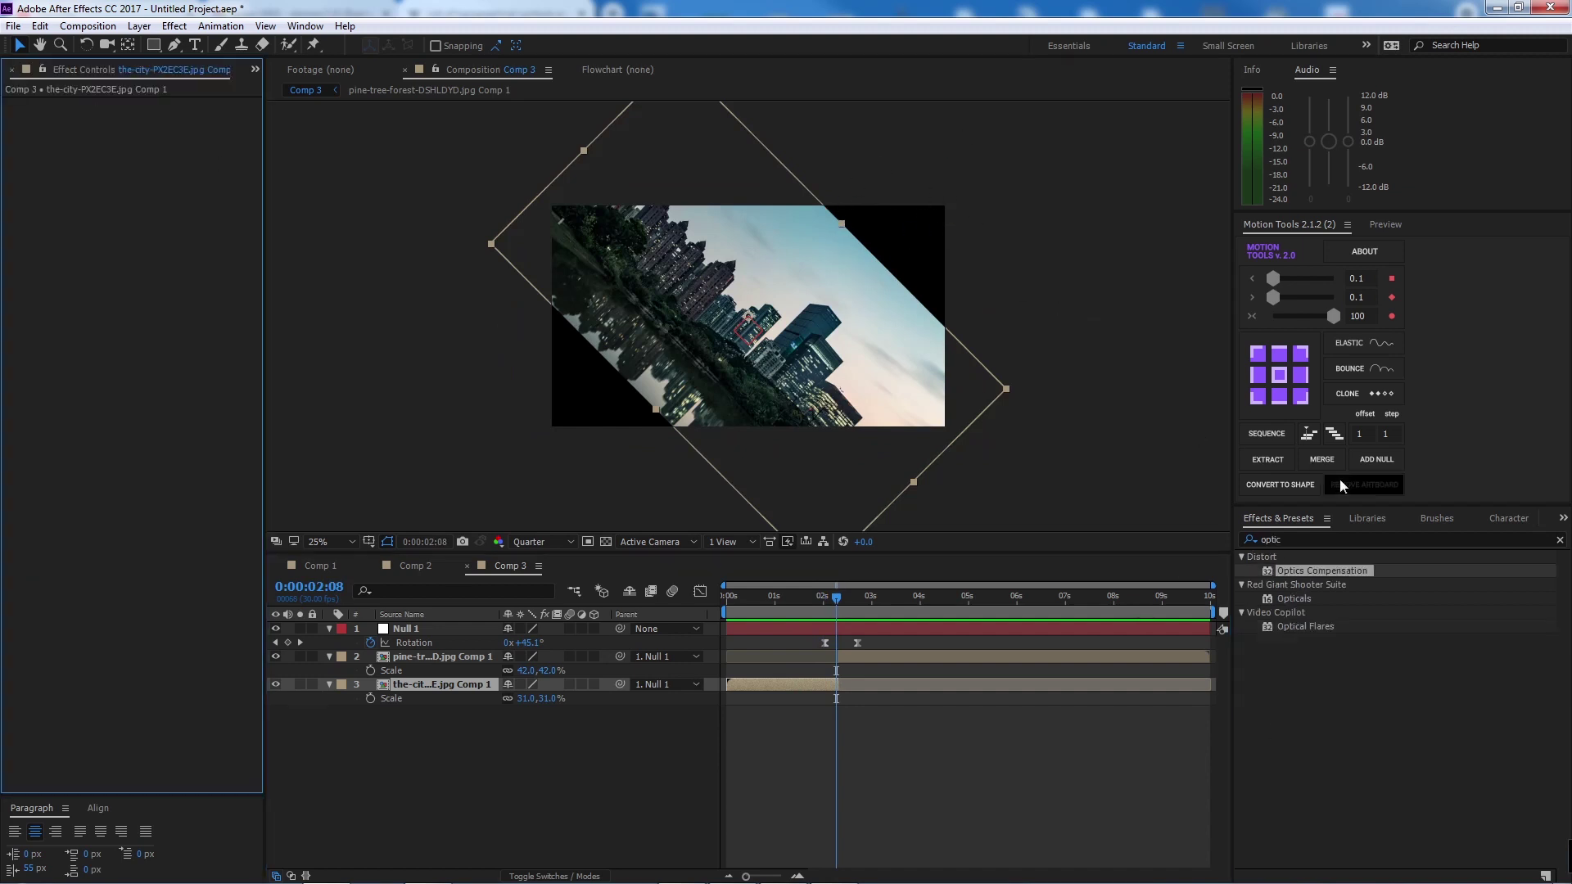
click(1312, 539)
text(optic)
text(lenc)
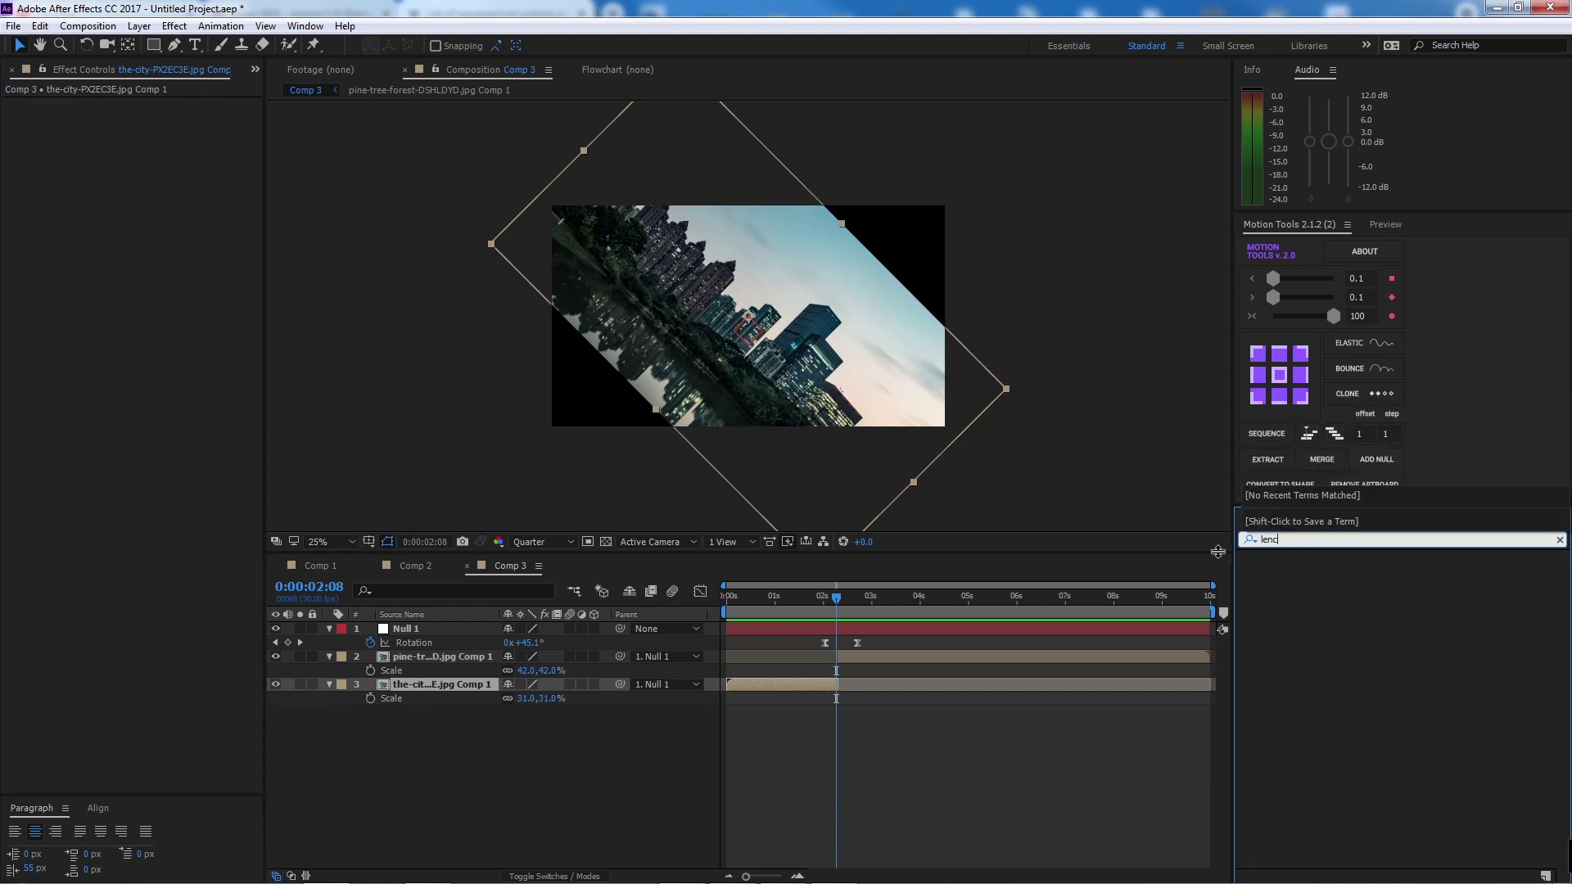
key(BackSpace)
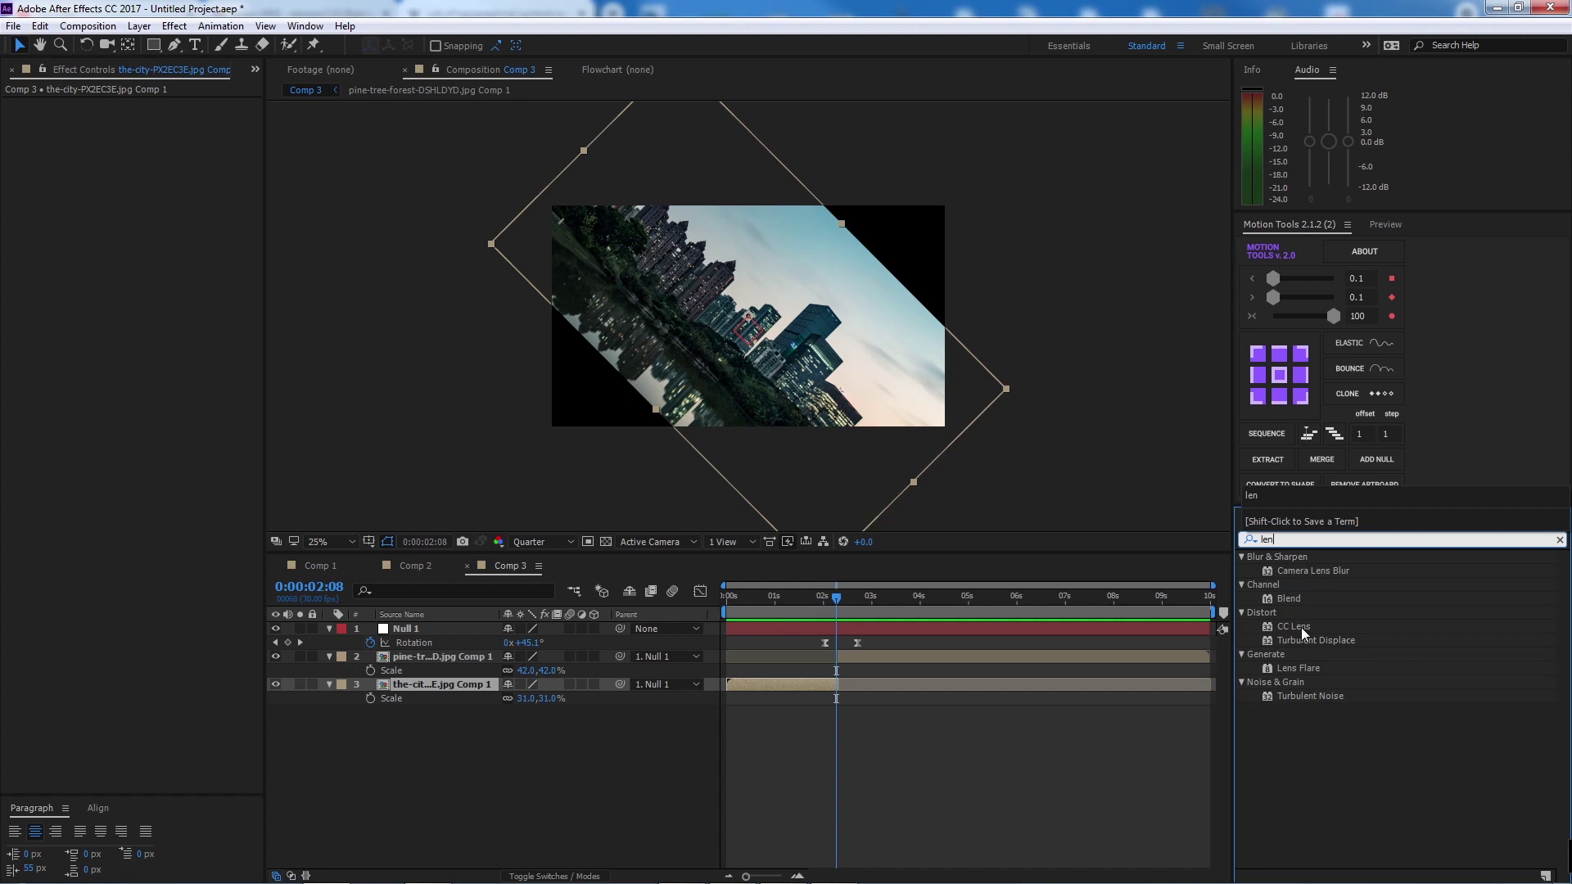
drag(1301, 627, 758, 385)
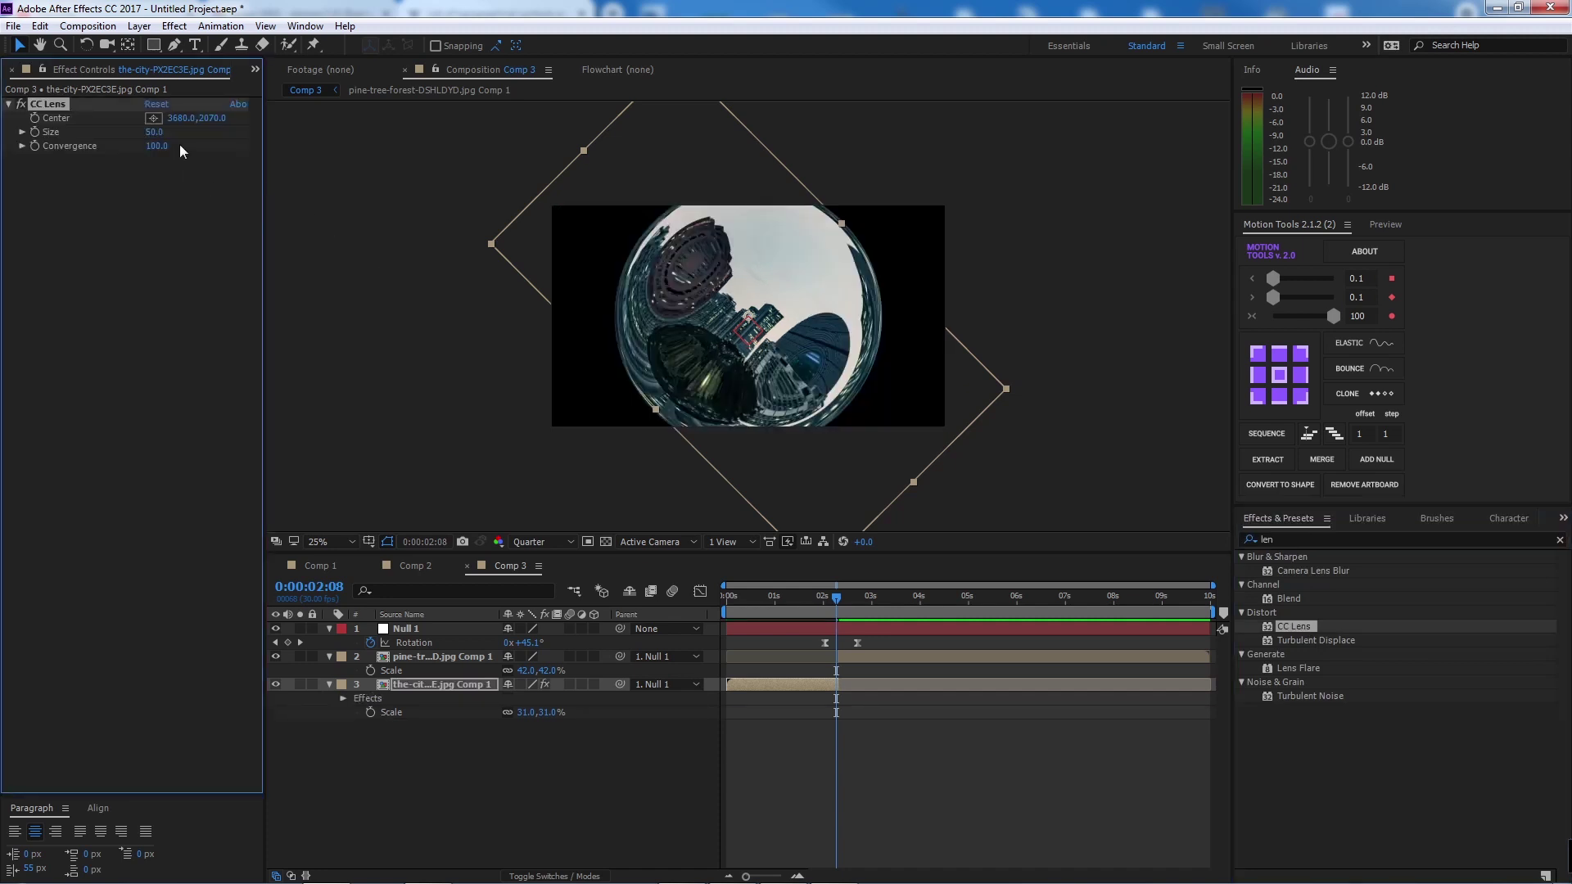
- Try CC Lens Size values of 110 and 0, settling back at 100
drag(157, 132, 176, 136)
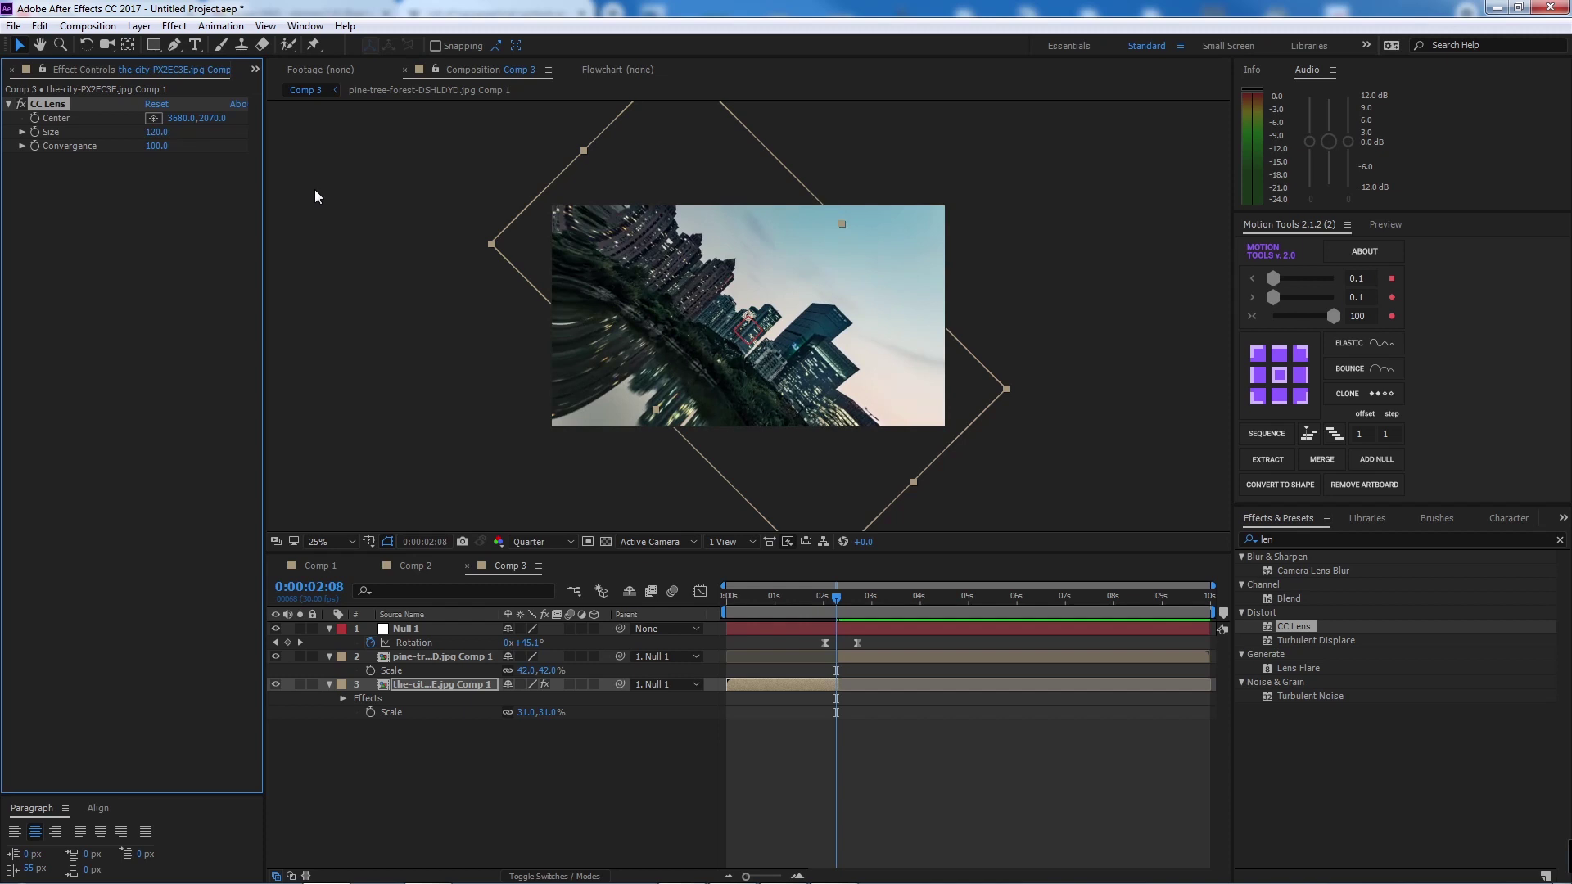
drag(835, 587, 802, 598)
click(158, 131)
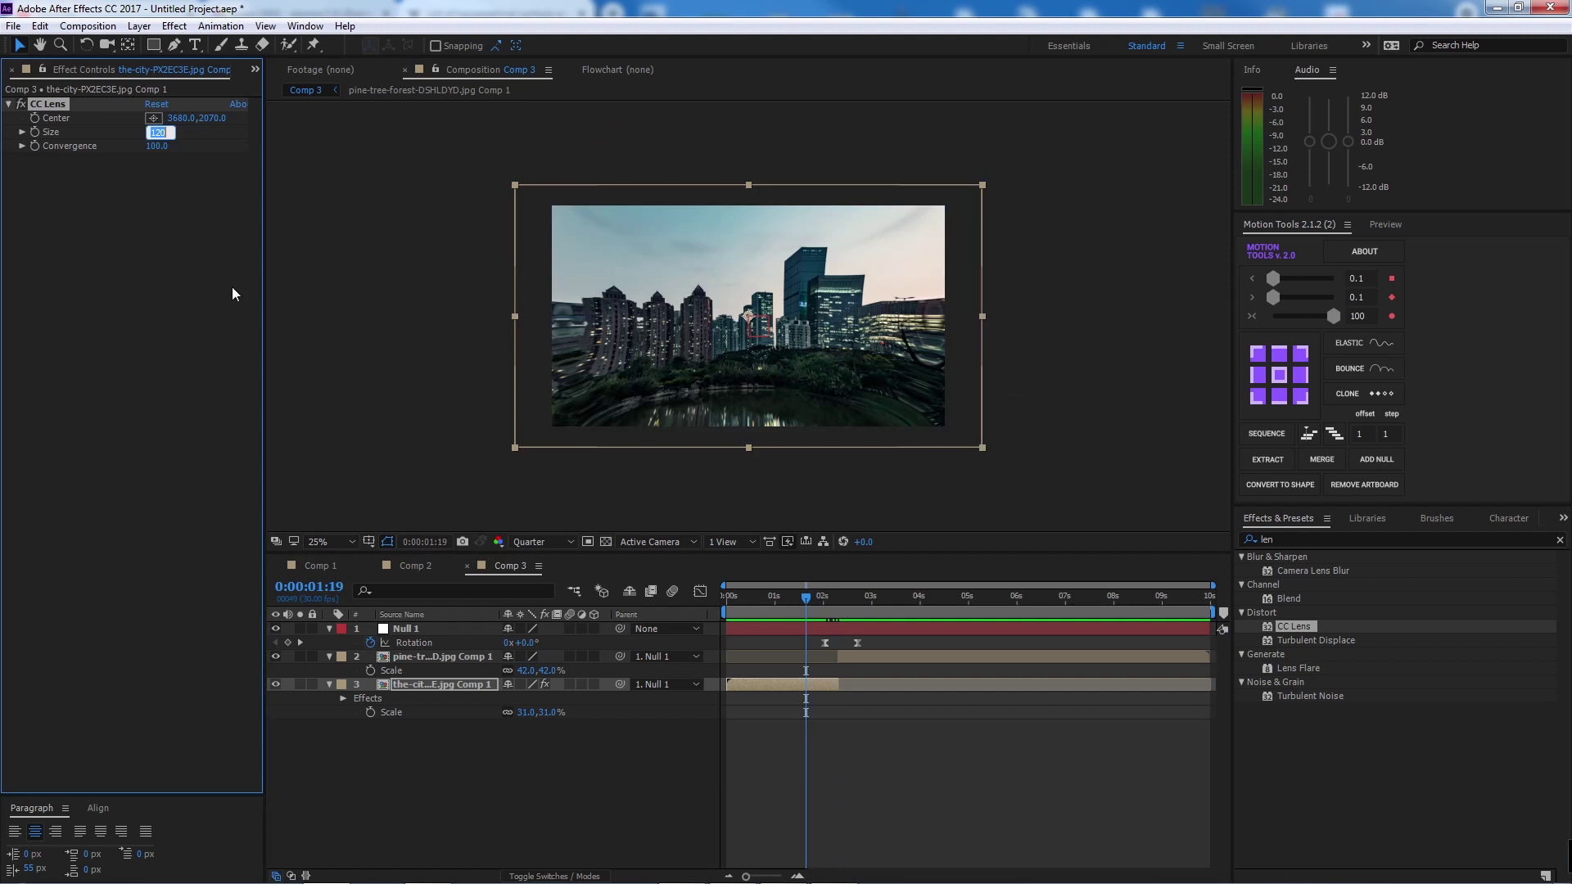
text(0)
key(Return)
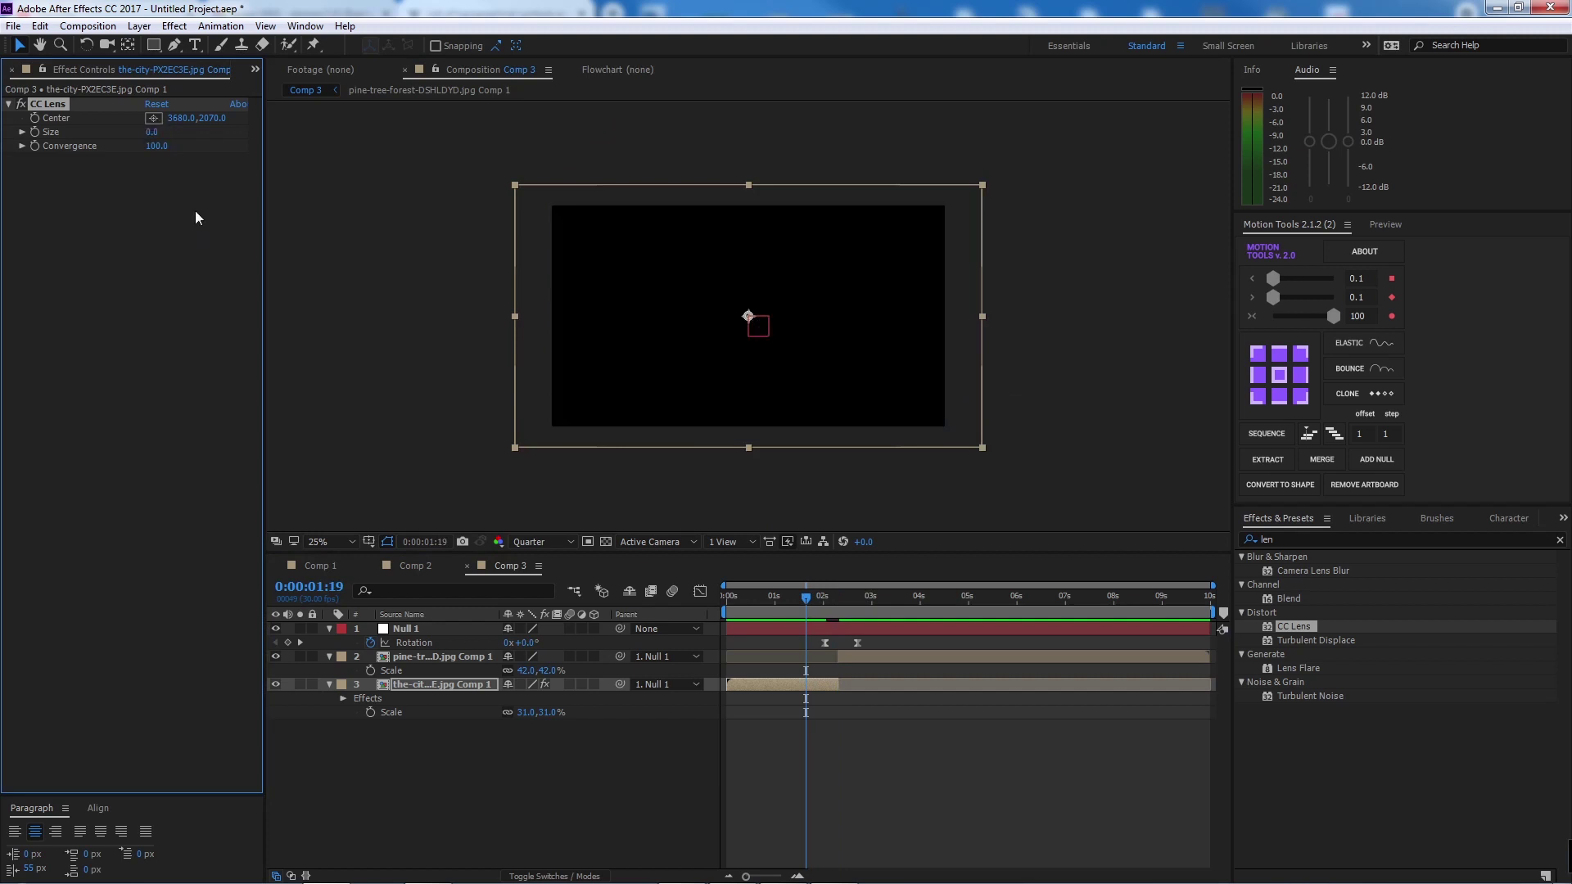
click(152, 132)
key(Return)
- Test Convergence at 89, 0 and 87 mid-rotation, then delete the CC Lens effect
drag(154, 148, 128, 168)
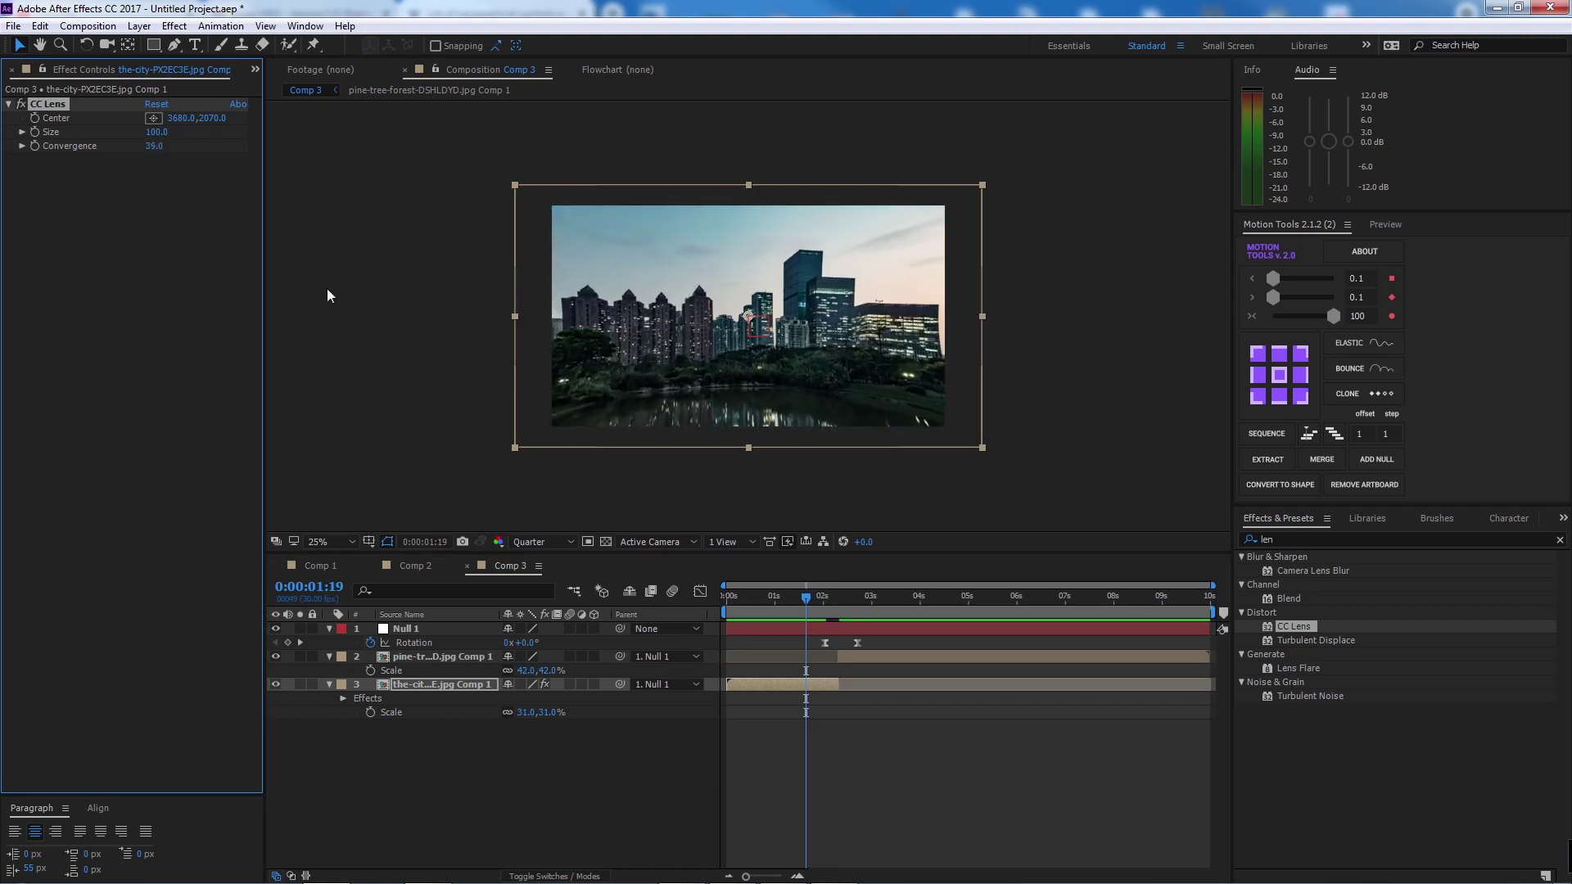
drag(808, 599, 836, 599)
mouse_move(155, 146)
mouse_down()
mouse_move(187, 161)
mouse_move(147, 134)
mouse_move(96, 137)
mouse_move(181, 149)
mouse_up()
click(155, 146)
text(0)
key(Return)
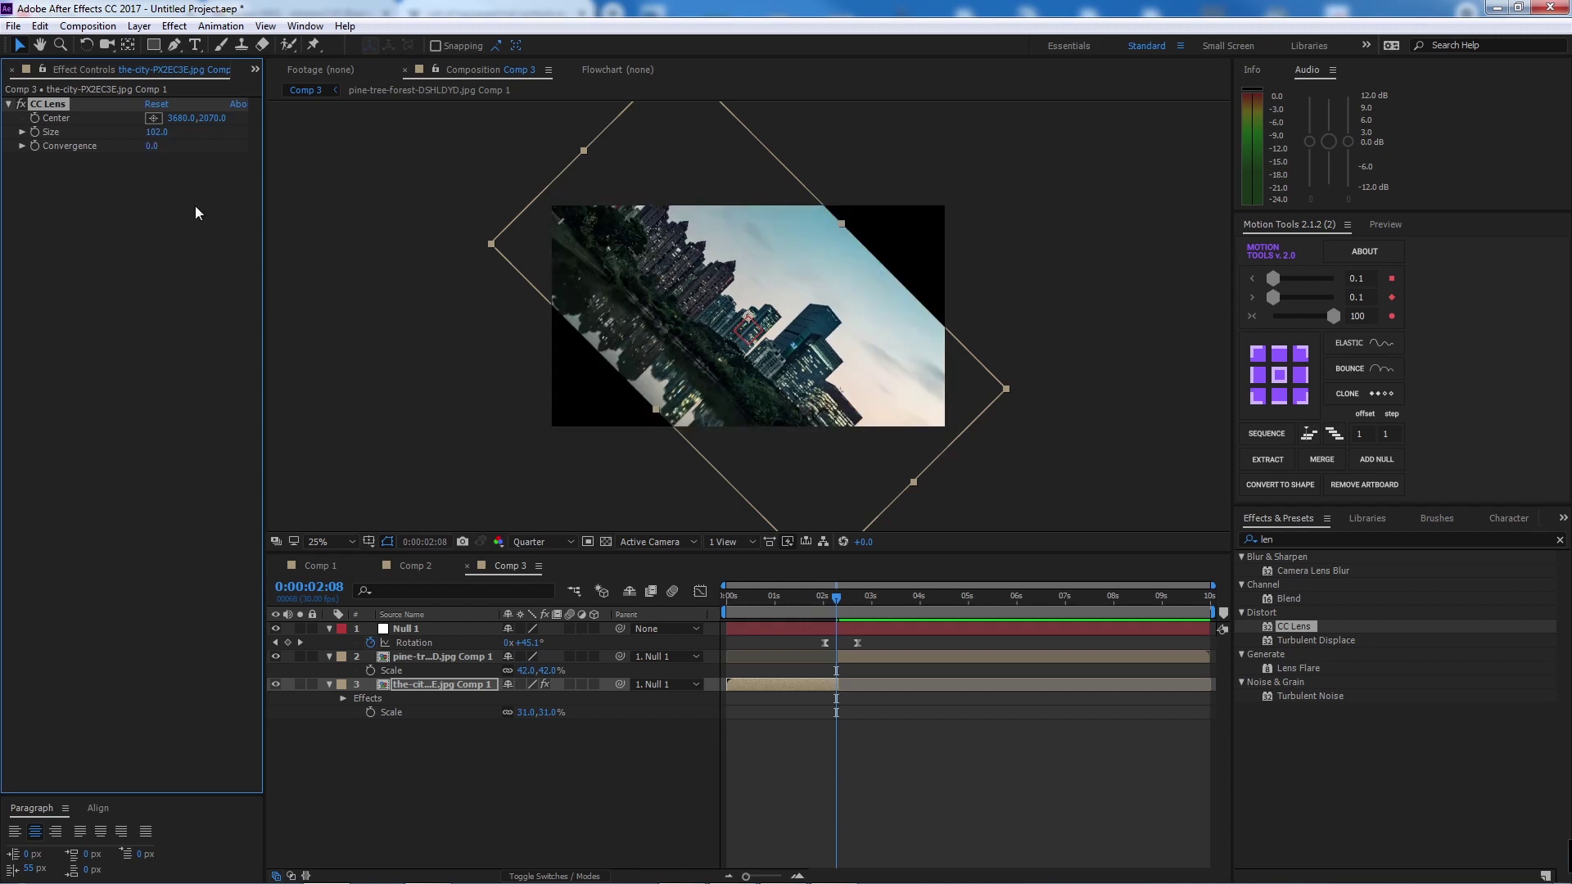
drag(153, 146, 233, 155)
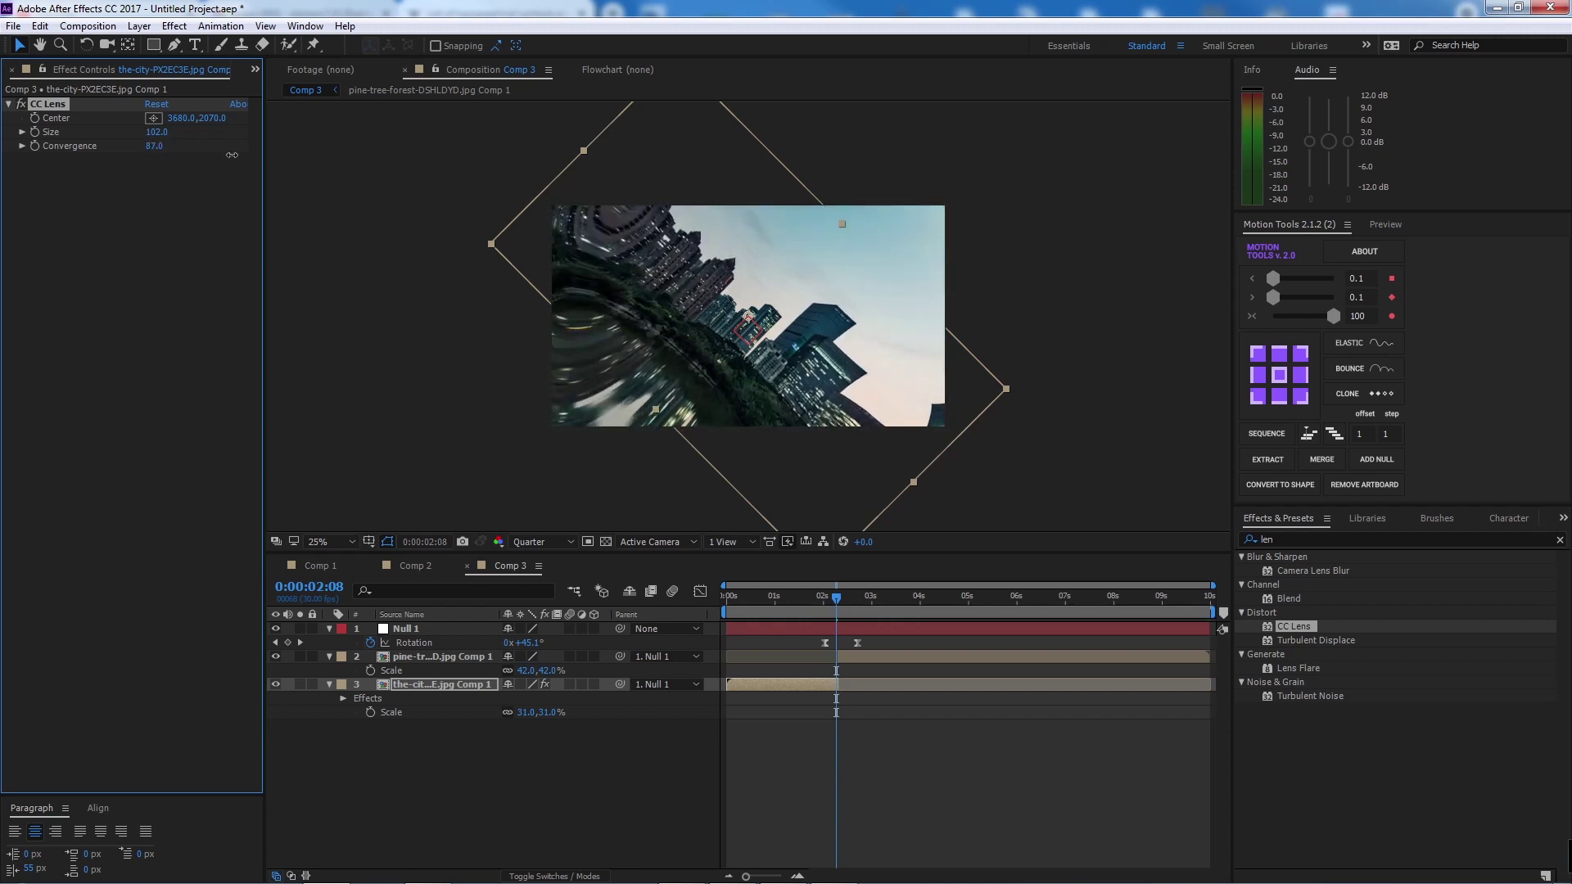
mouse_move(838, 597)
mouse_down()
mouse_move(806, 606)
mouse_move(836, 595)
mouse_up()
click(101, 160)
key(ctrl+z)
click(56, 103)
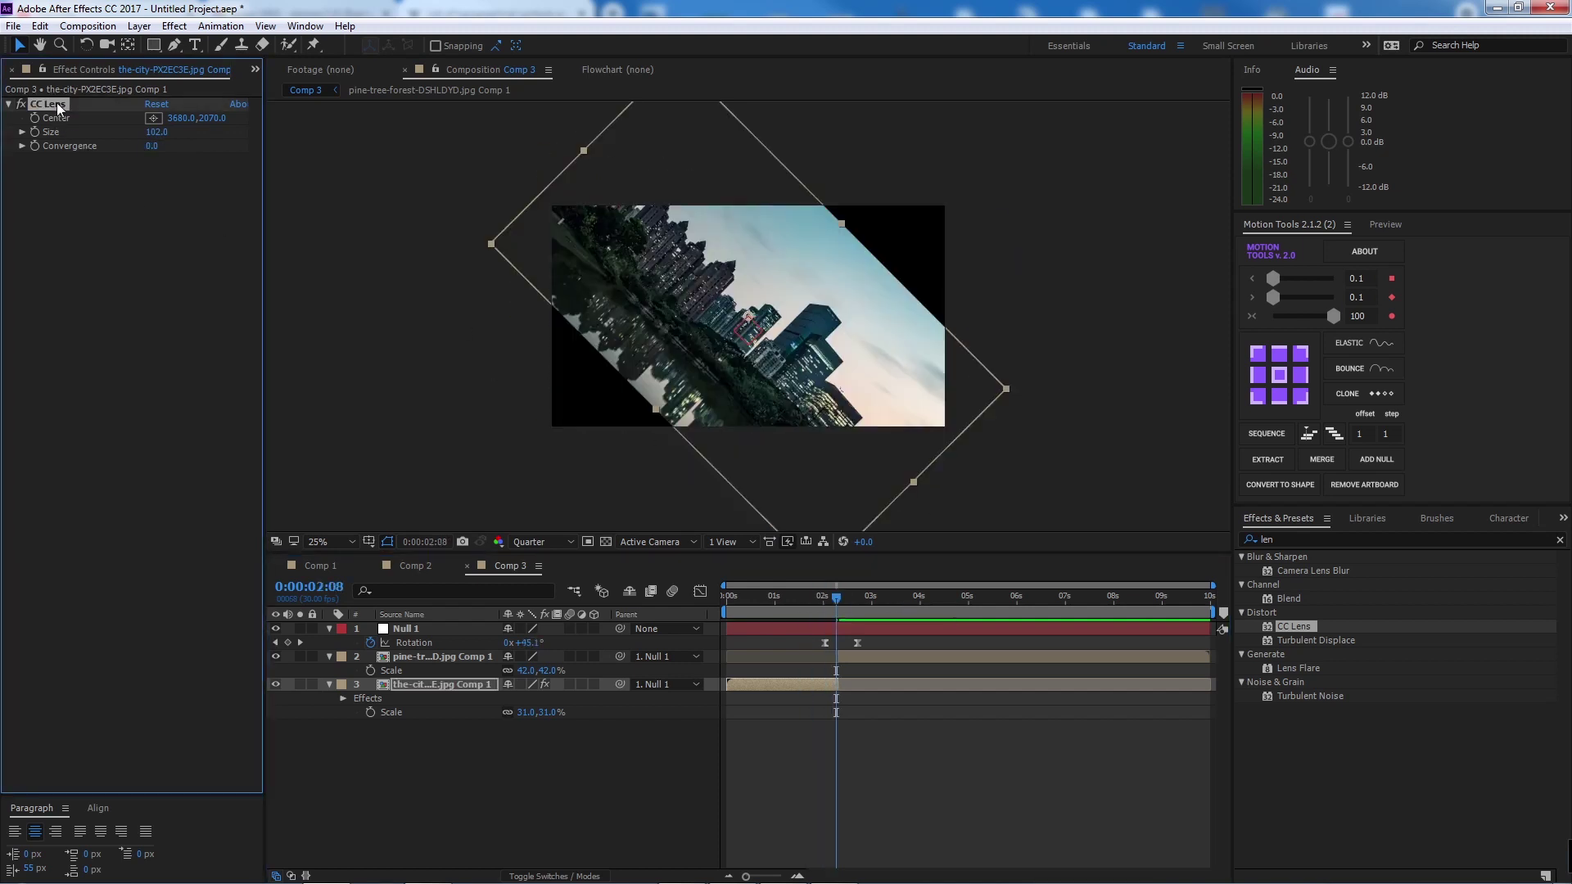
key(Delete)
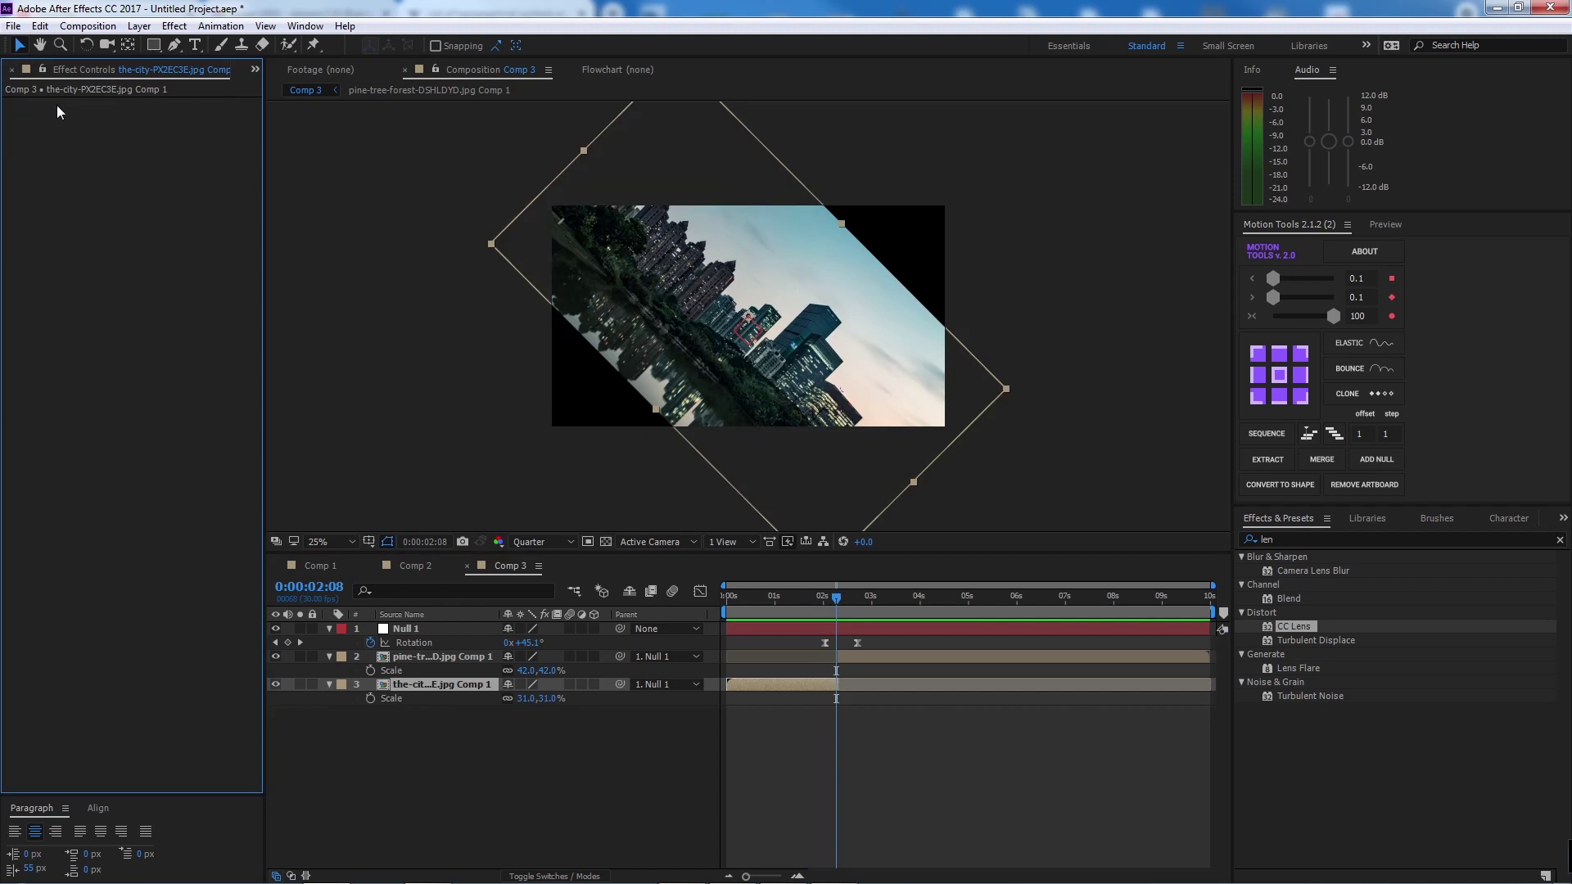
- Reapply CC Lens to the city layer with Size 100 and Convergence 0
mouse_move(834, 597)
mouse_down()
mouse_move(808, 594)
mouse_move(852, 599)
mouse_move(831, 599)
mouse_up()
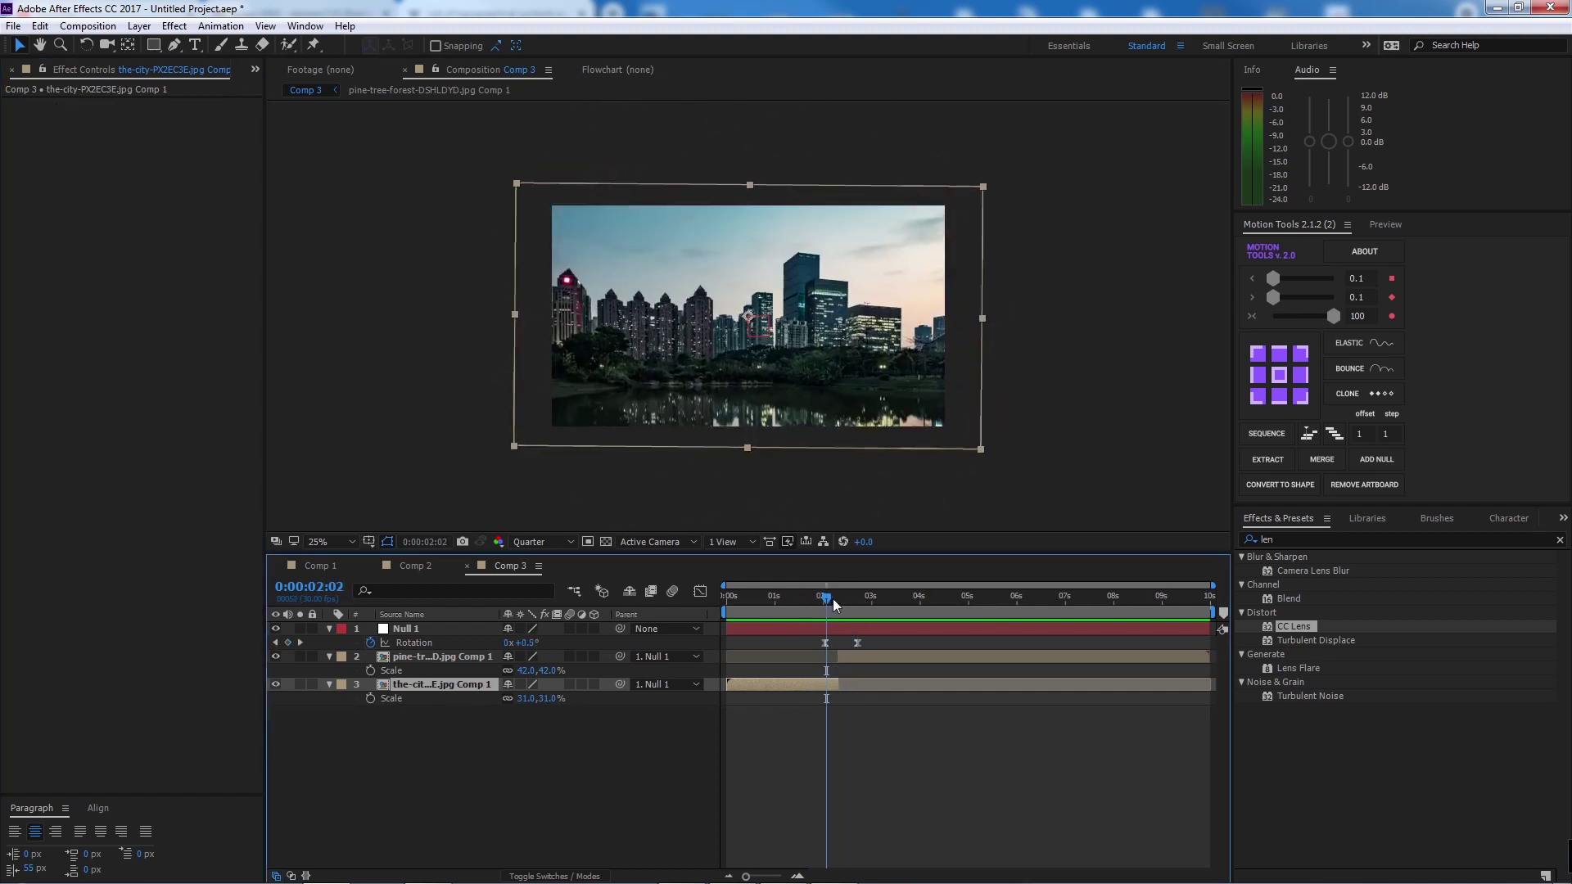
double_click(1294, 627)
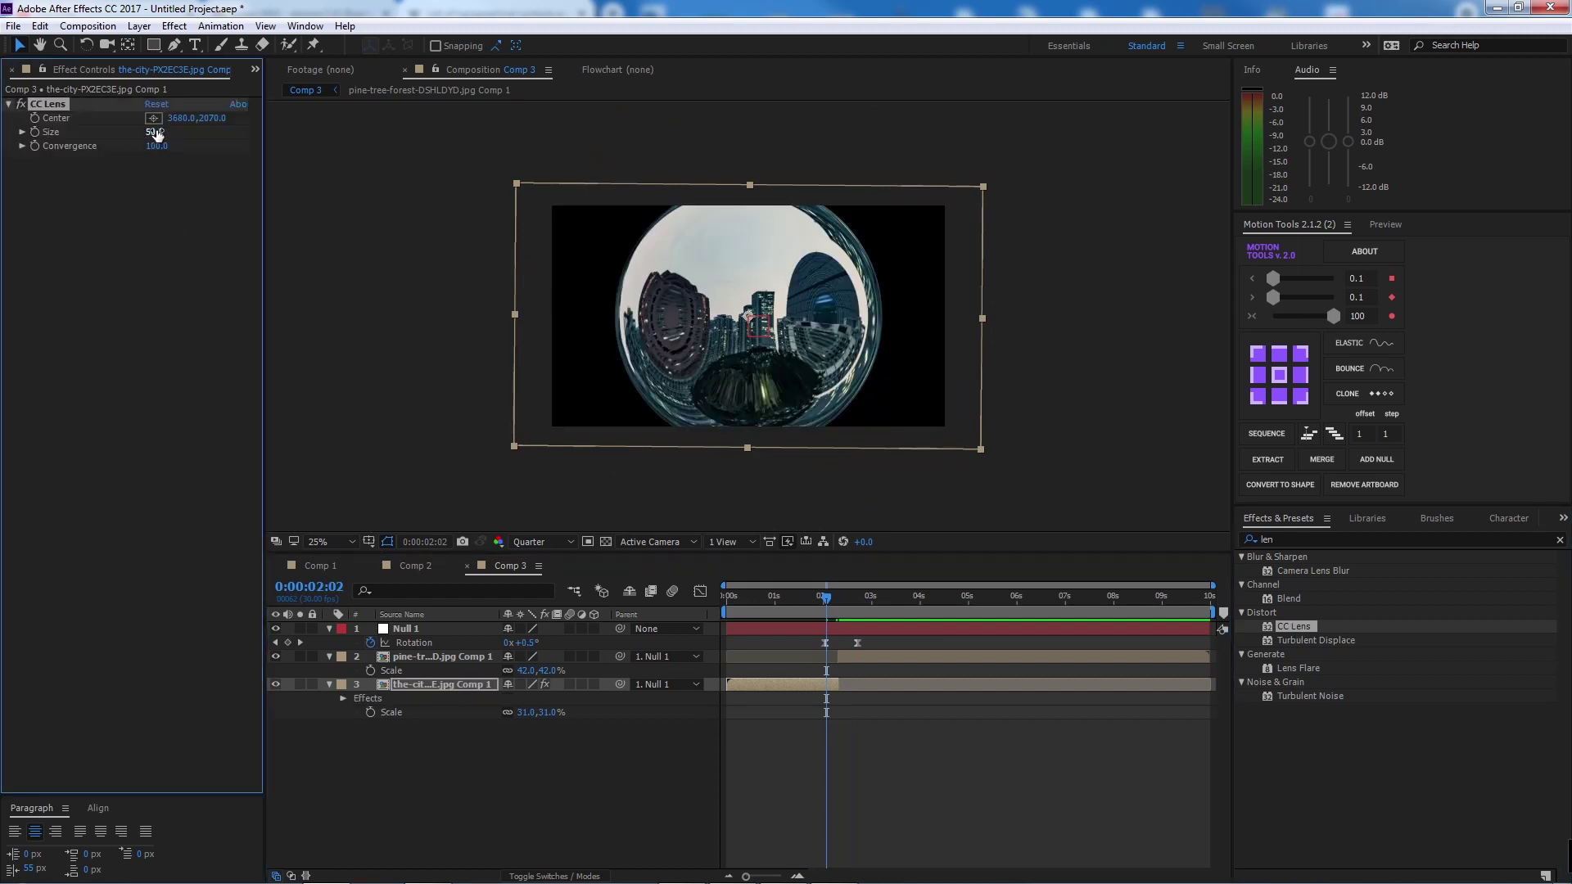
click(155, 132)
key(Return)
click(154, 132)
text(1)
key(Return)
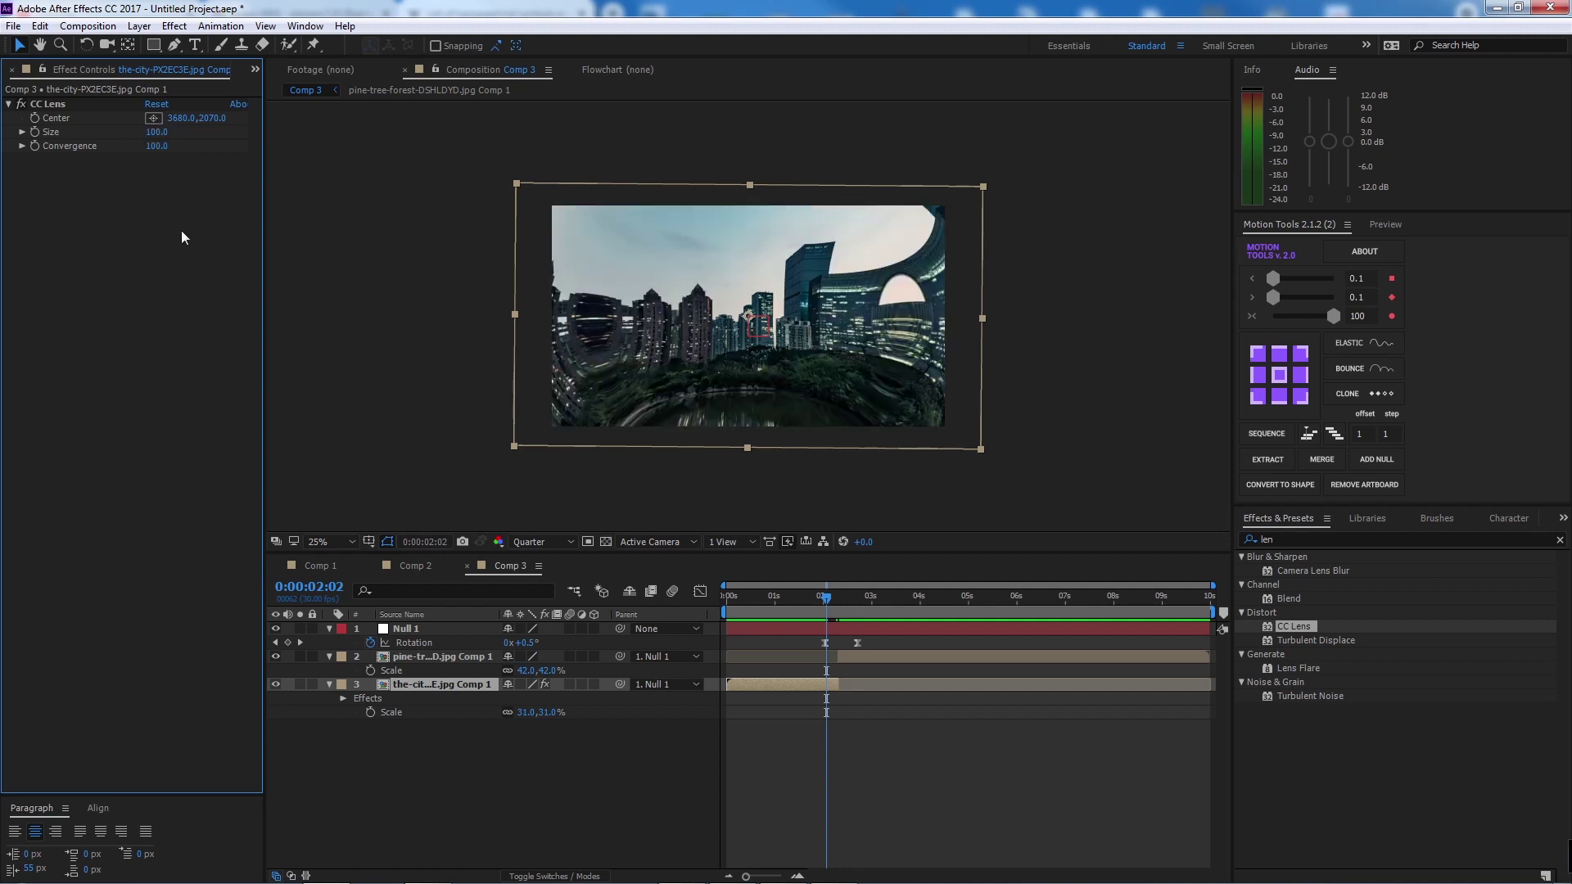
click(156, 146)
text(0)
key(Return)
- Preview Convergence warps of 24 and 73 around 2:04–2:08, returning it to 0
drag(155, 146, 198, 179)
click(828, 597)
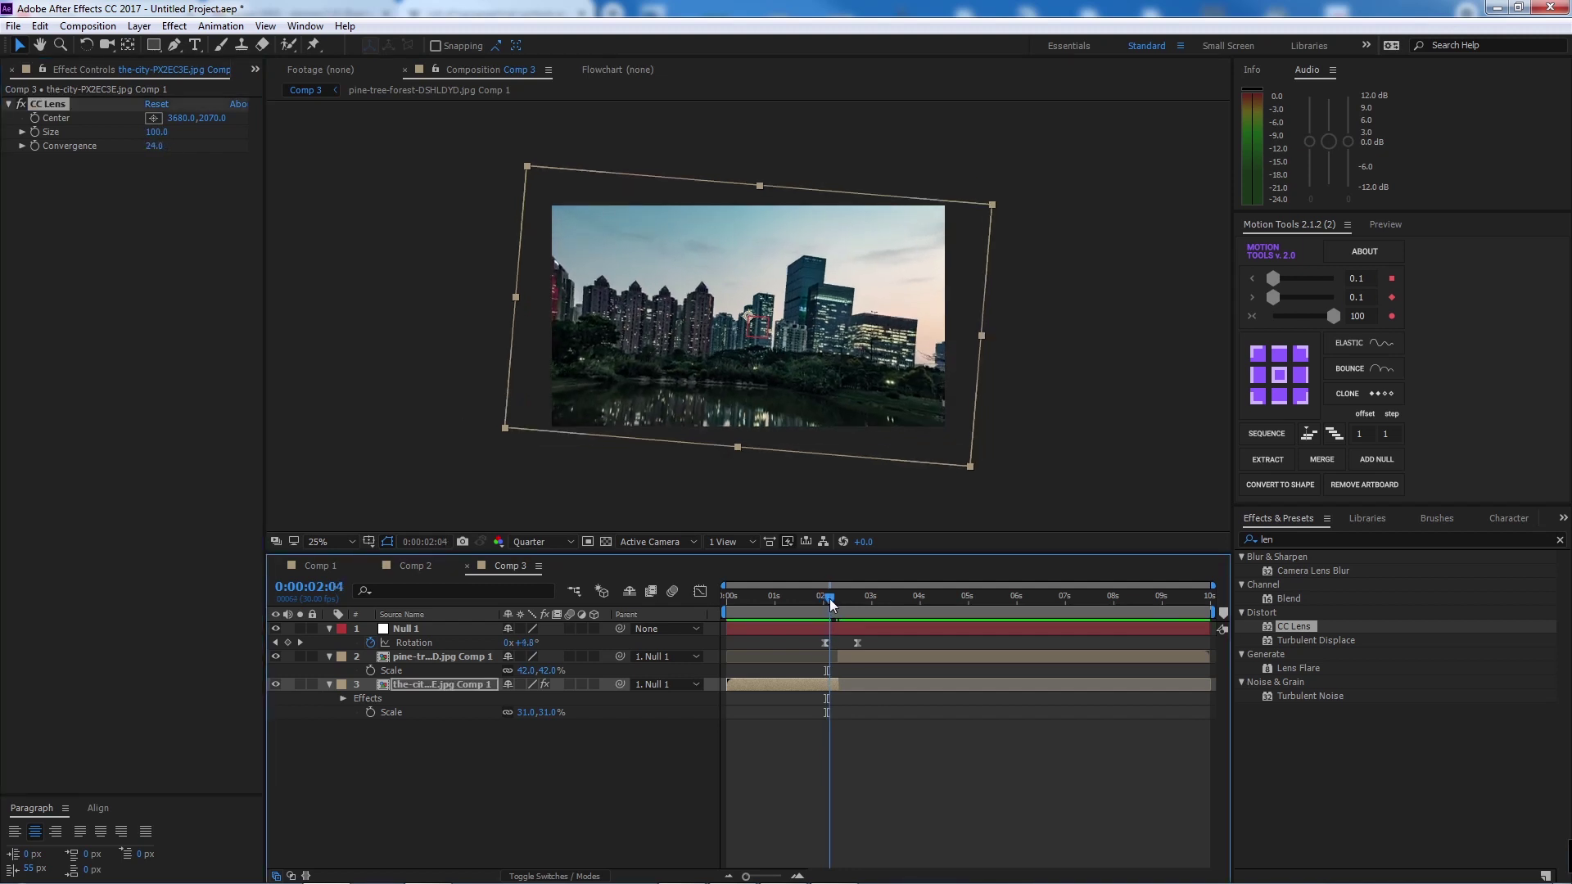
click(153, 147)
text(0)
key(Return)
drag(830, 603, 836, 597)
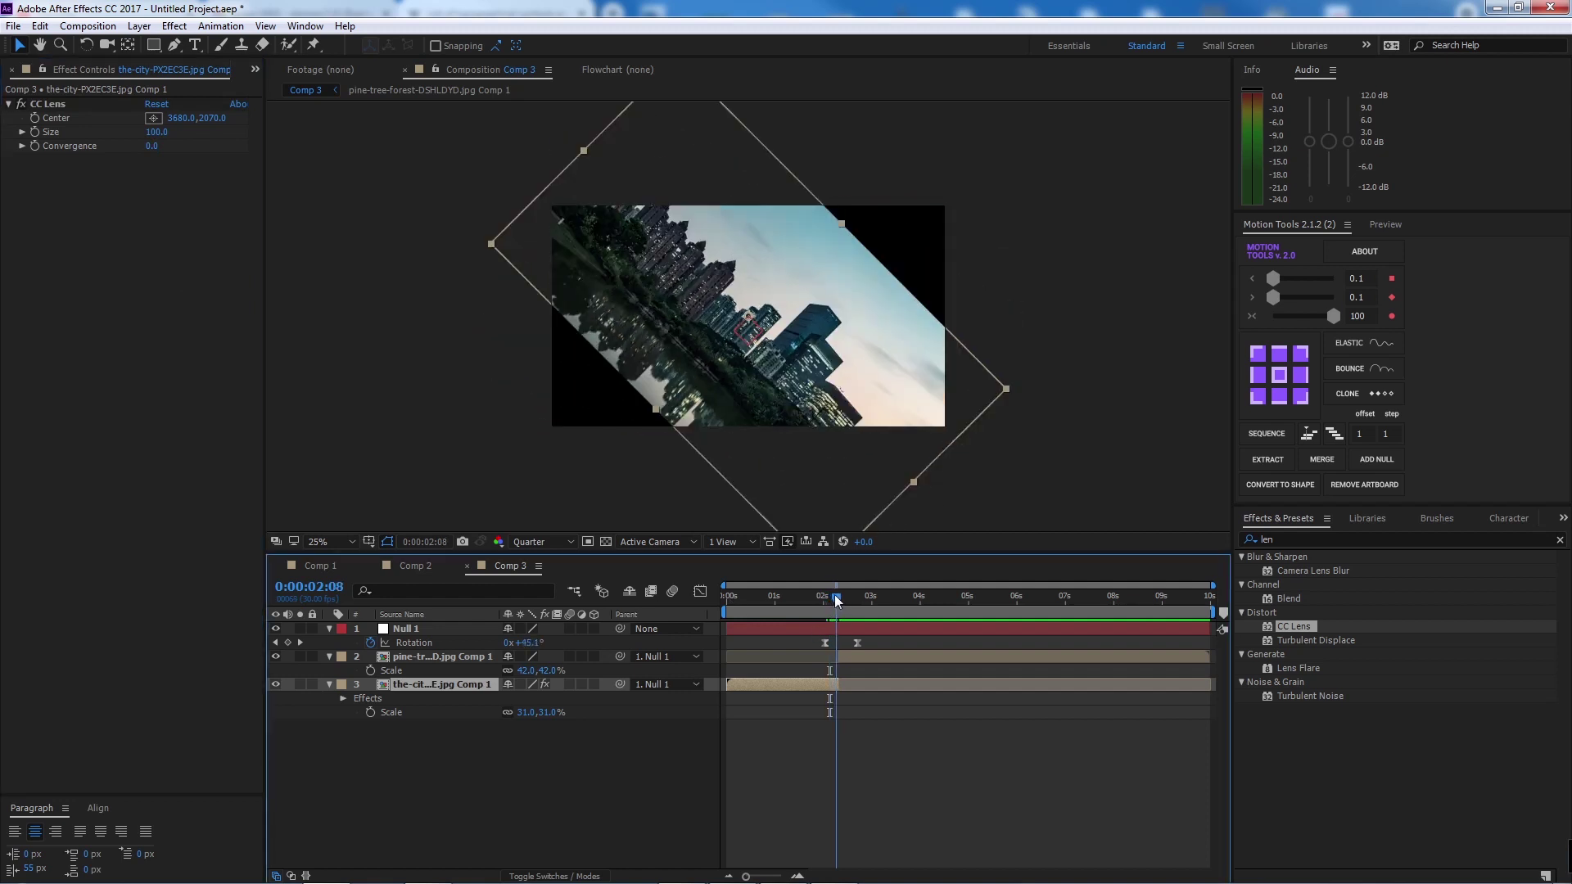
drag(153, 145, 227, 161)
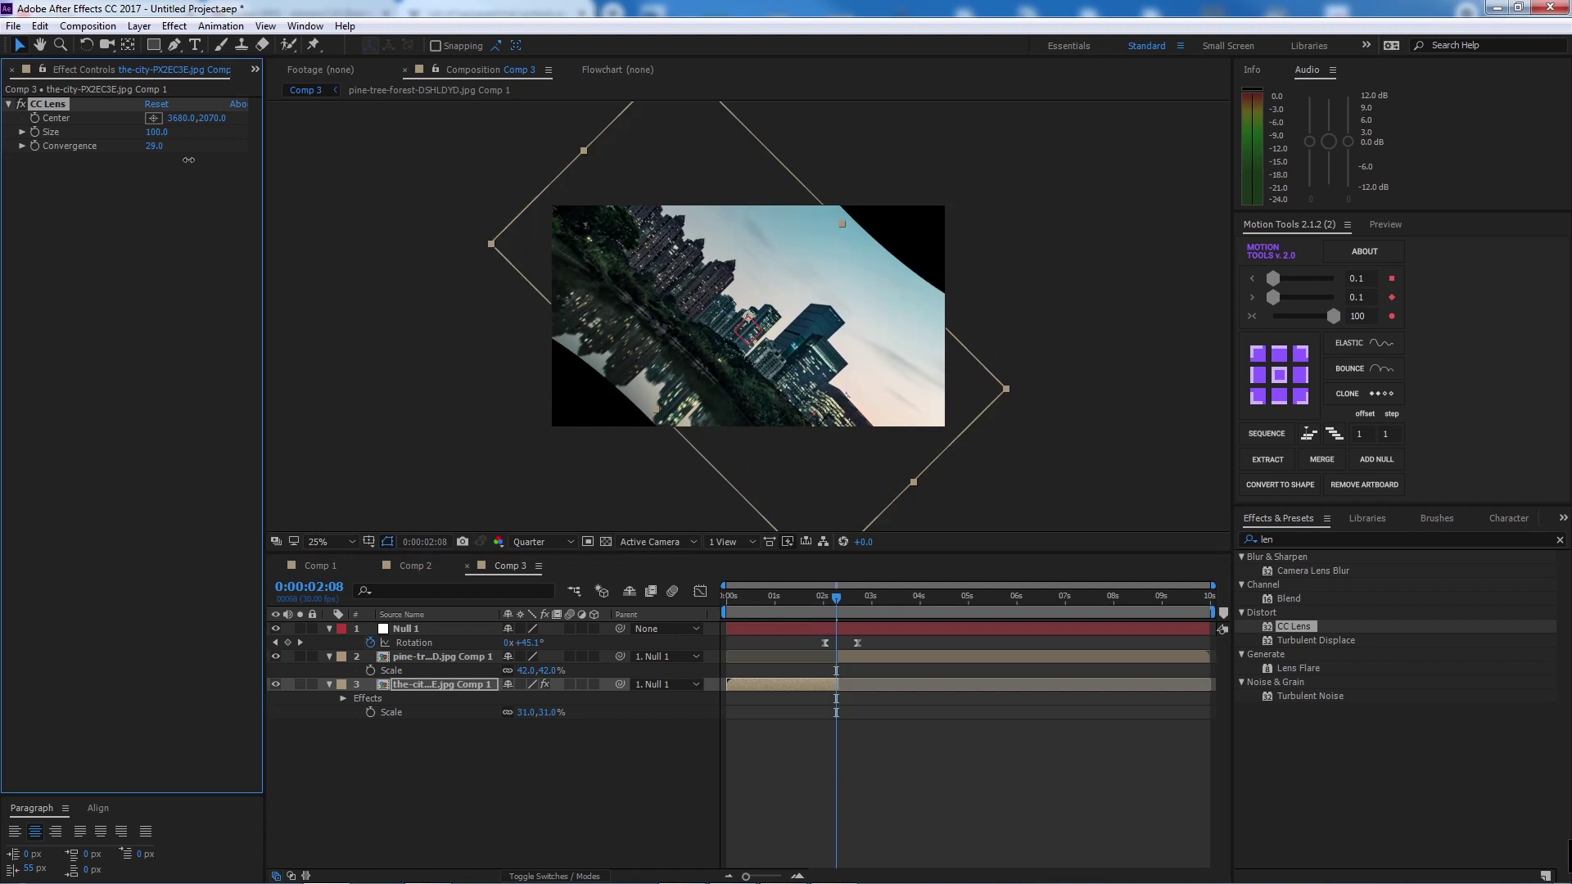
key(ctrl+z)
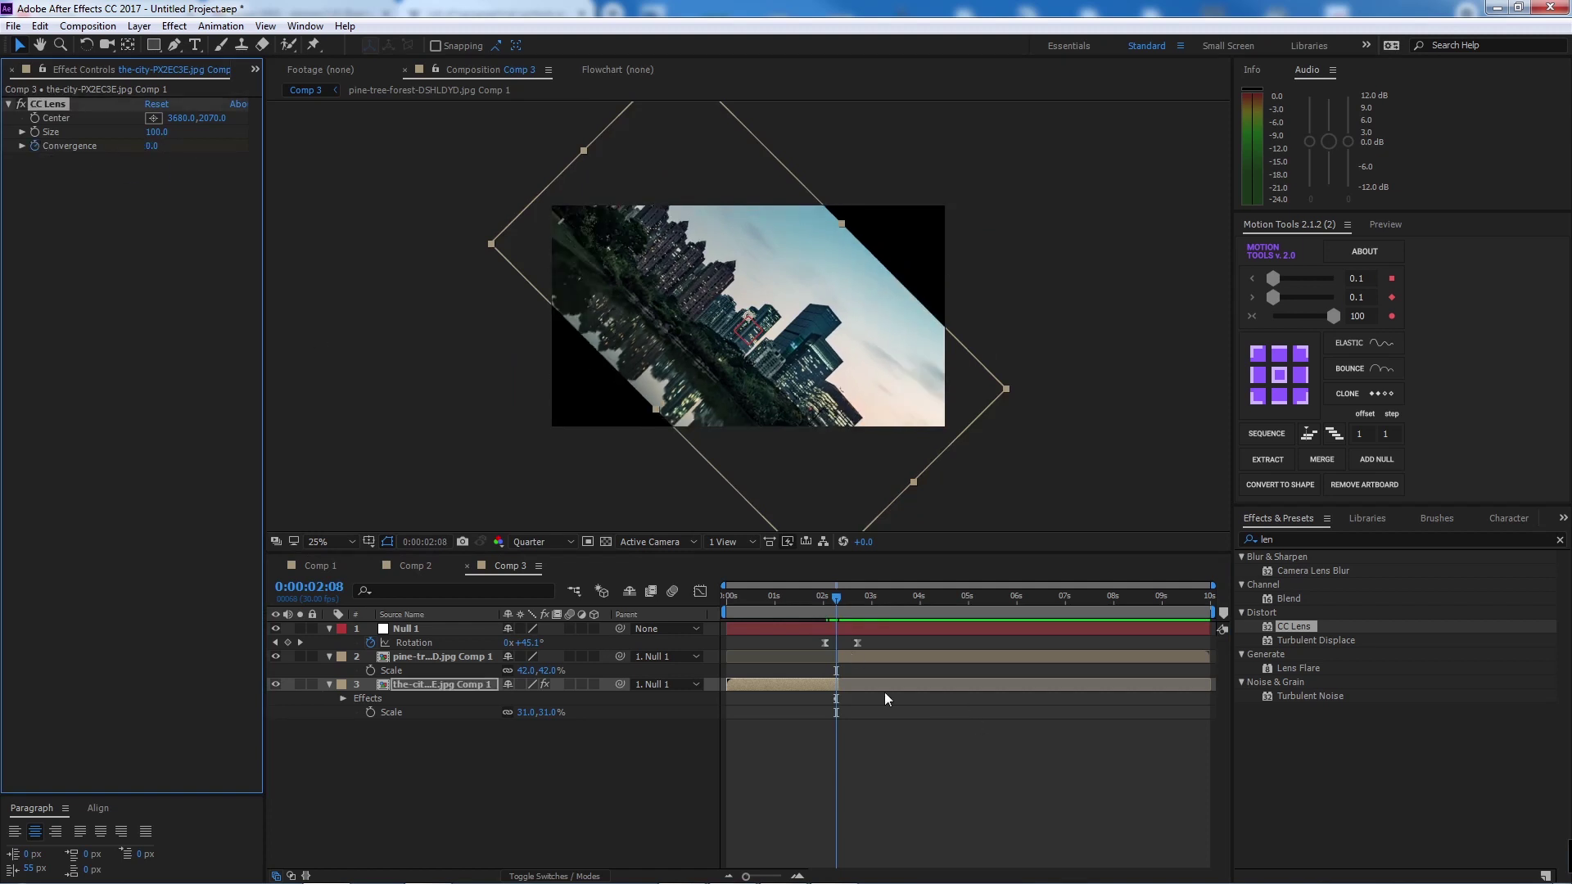
- Set the city lens Convergence keyframe to 100 at 0:00:02:06 and ease both keyframes
key(u)
drag(835, 712, 816, 712)
drag(835, 586, 832, 601)
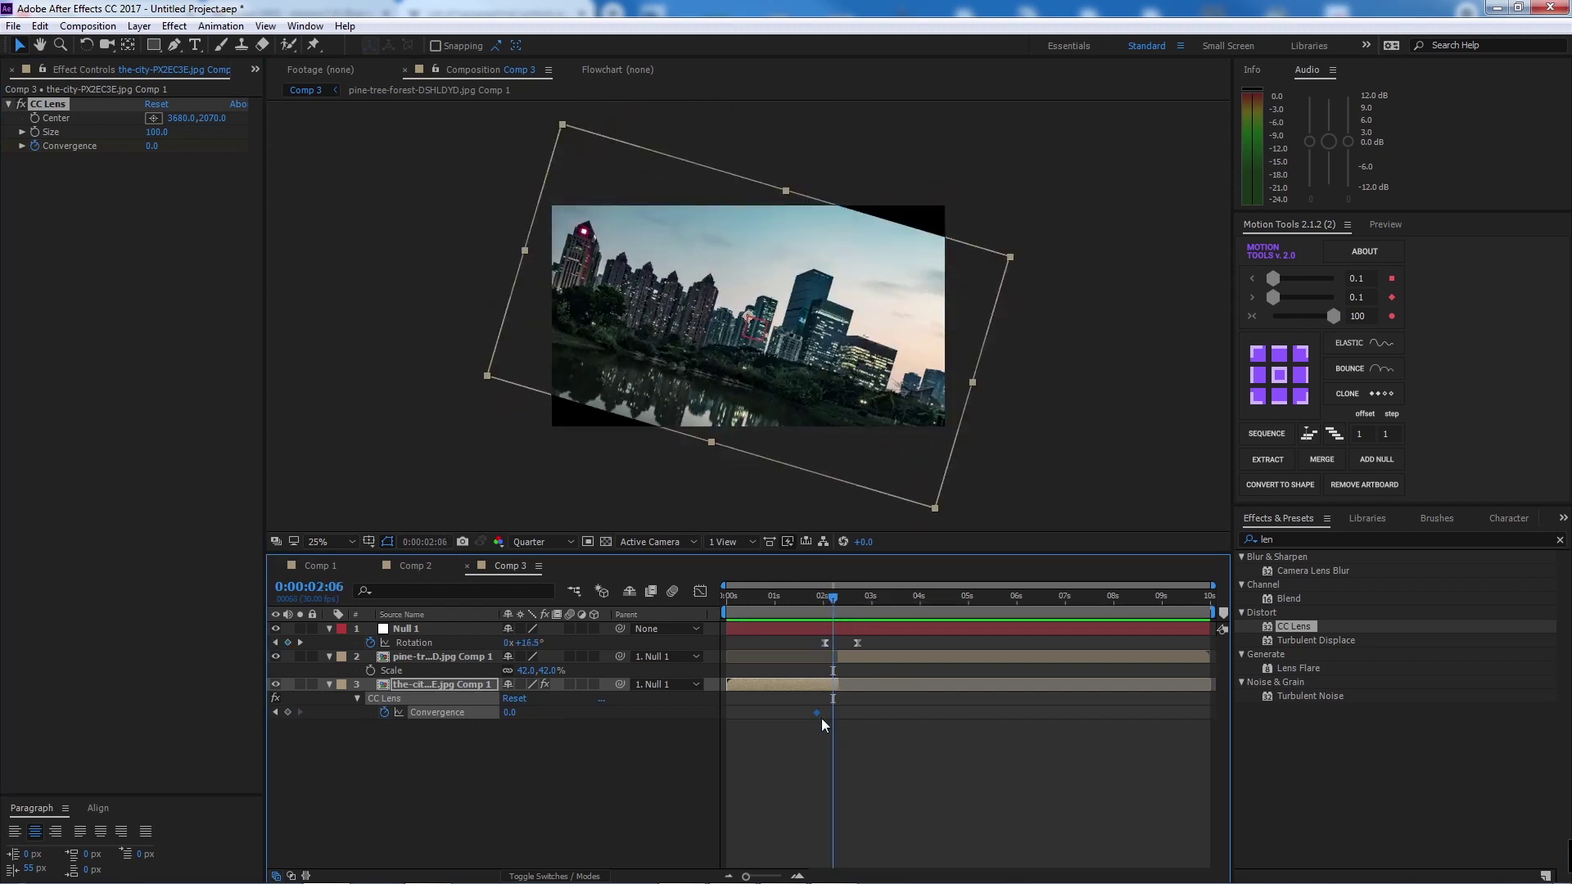
drag(151, 146, 254, 163)
mouse_move(831, 600)
mouse_down()
mouse_move(803, 599)
mouse_move(857, 614)
mouse_move(820, 598)
mouse_up()
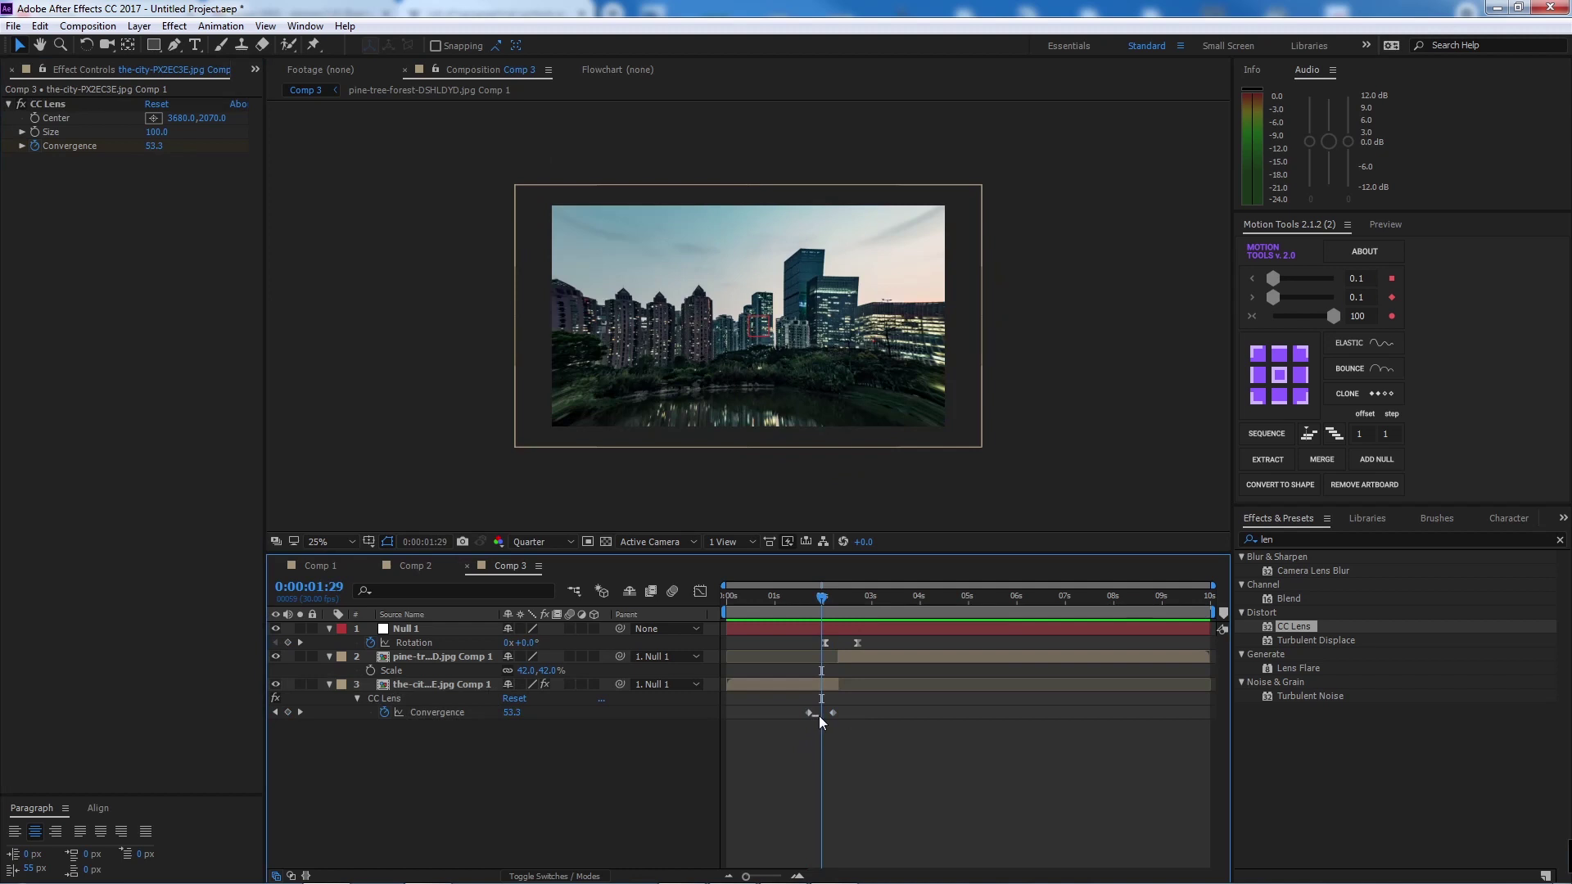
mouse_move(808, 712)
mouse_down()
mouse_move(792, 724)
mouse_move(817, 725)
mouse_up()
key(F9)
- Preview the transition to 0:00:02:14, then select the city's CC Lens and the pine-tree layer
click(814, 597)
key(space)
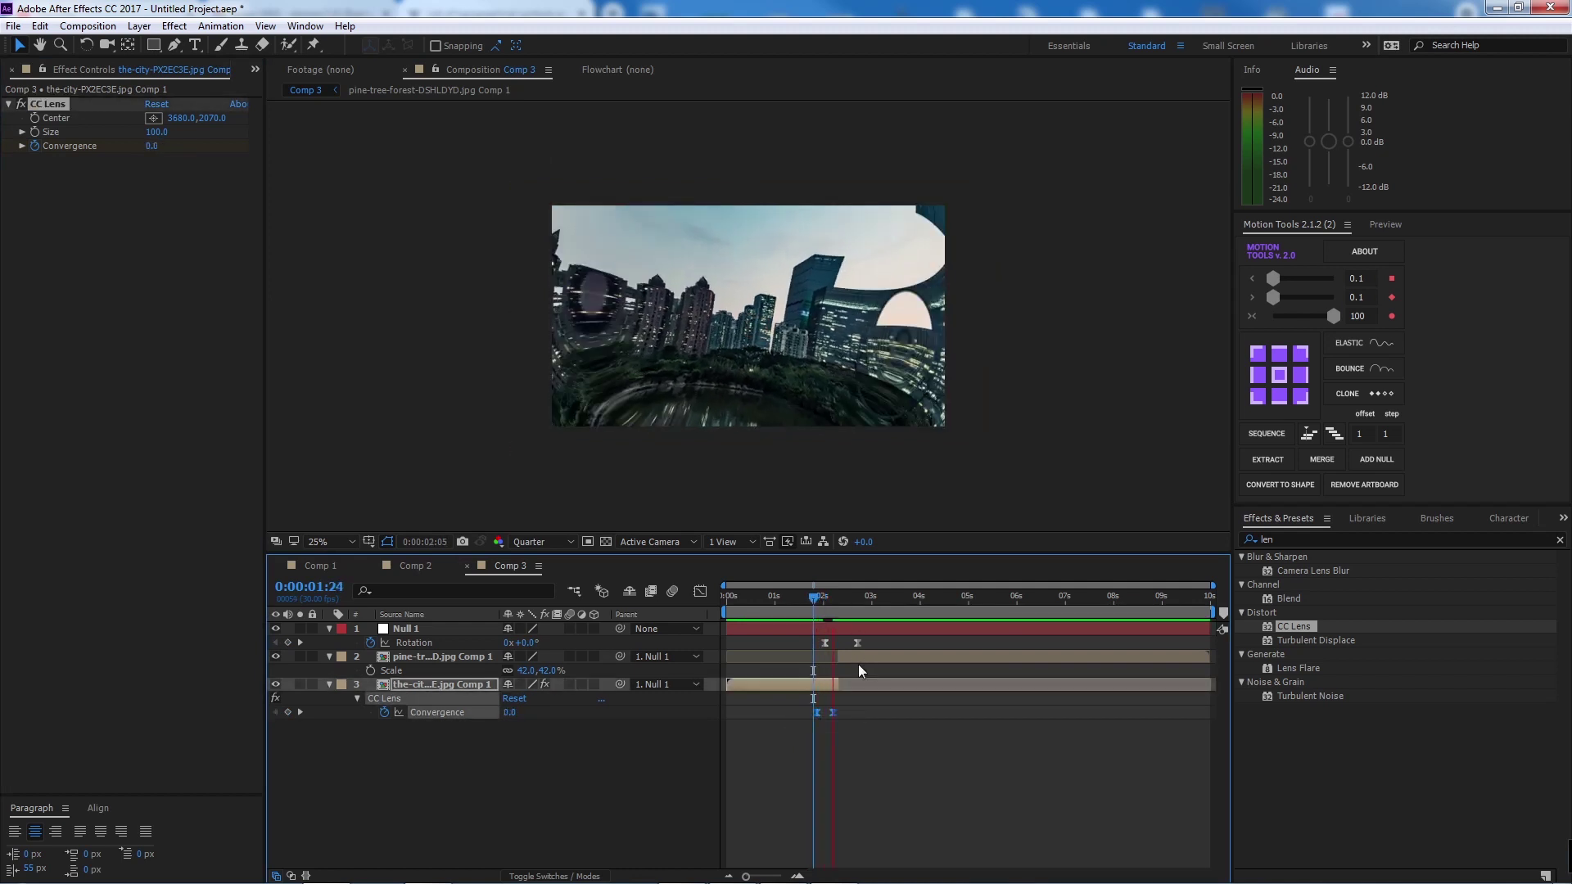
click(845, 597)
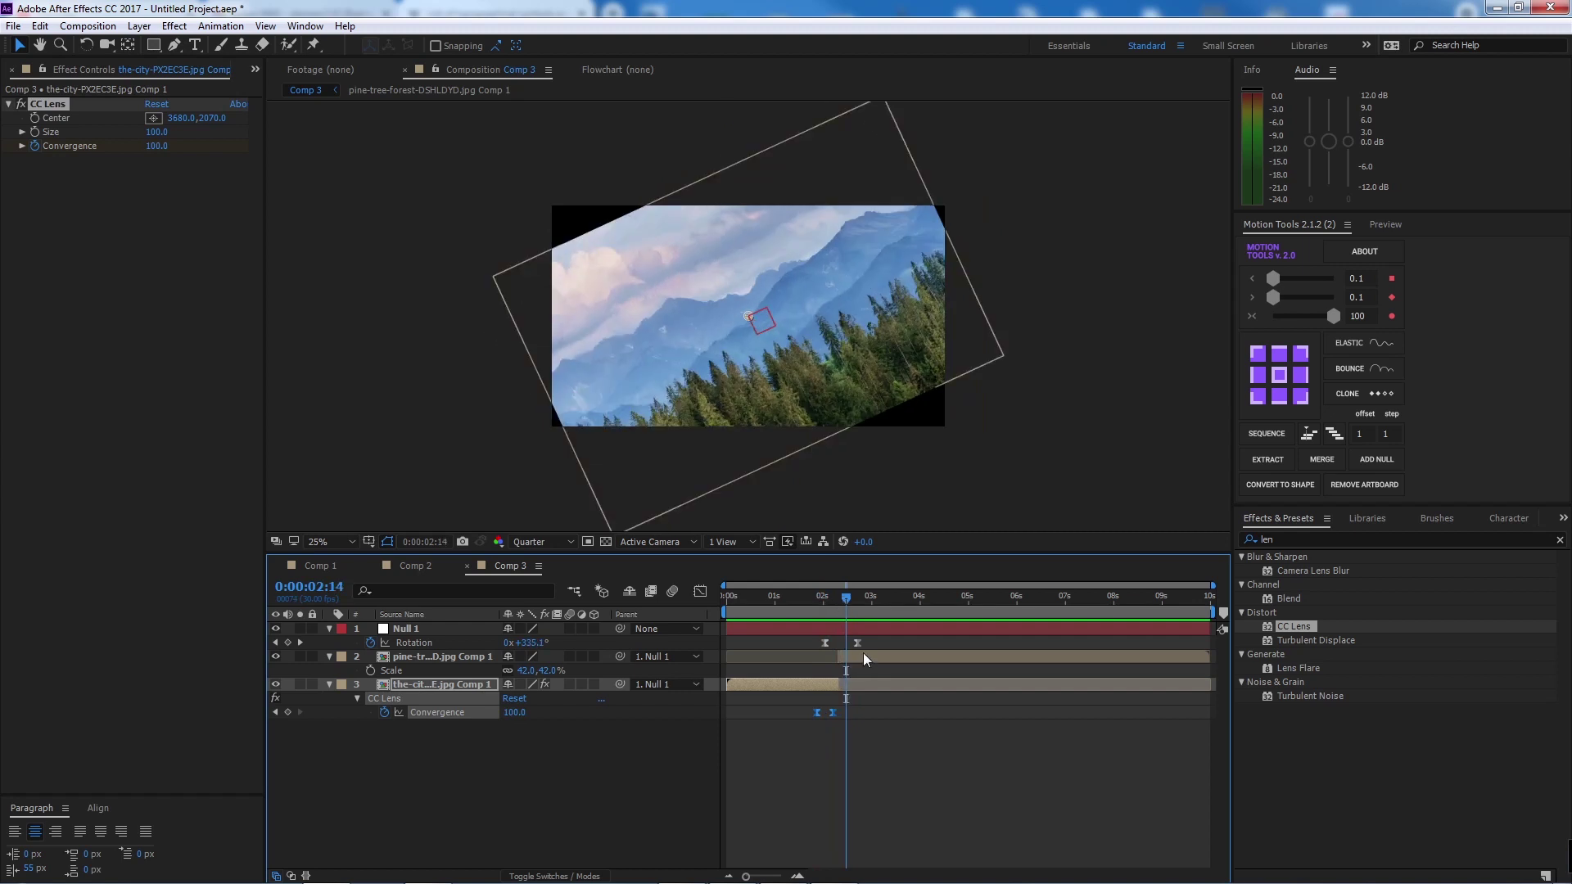
click(917, 662)
click(482, 690)
click(48, 107)
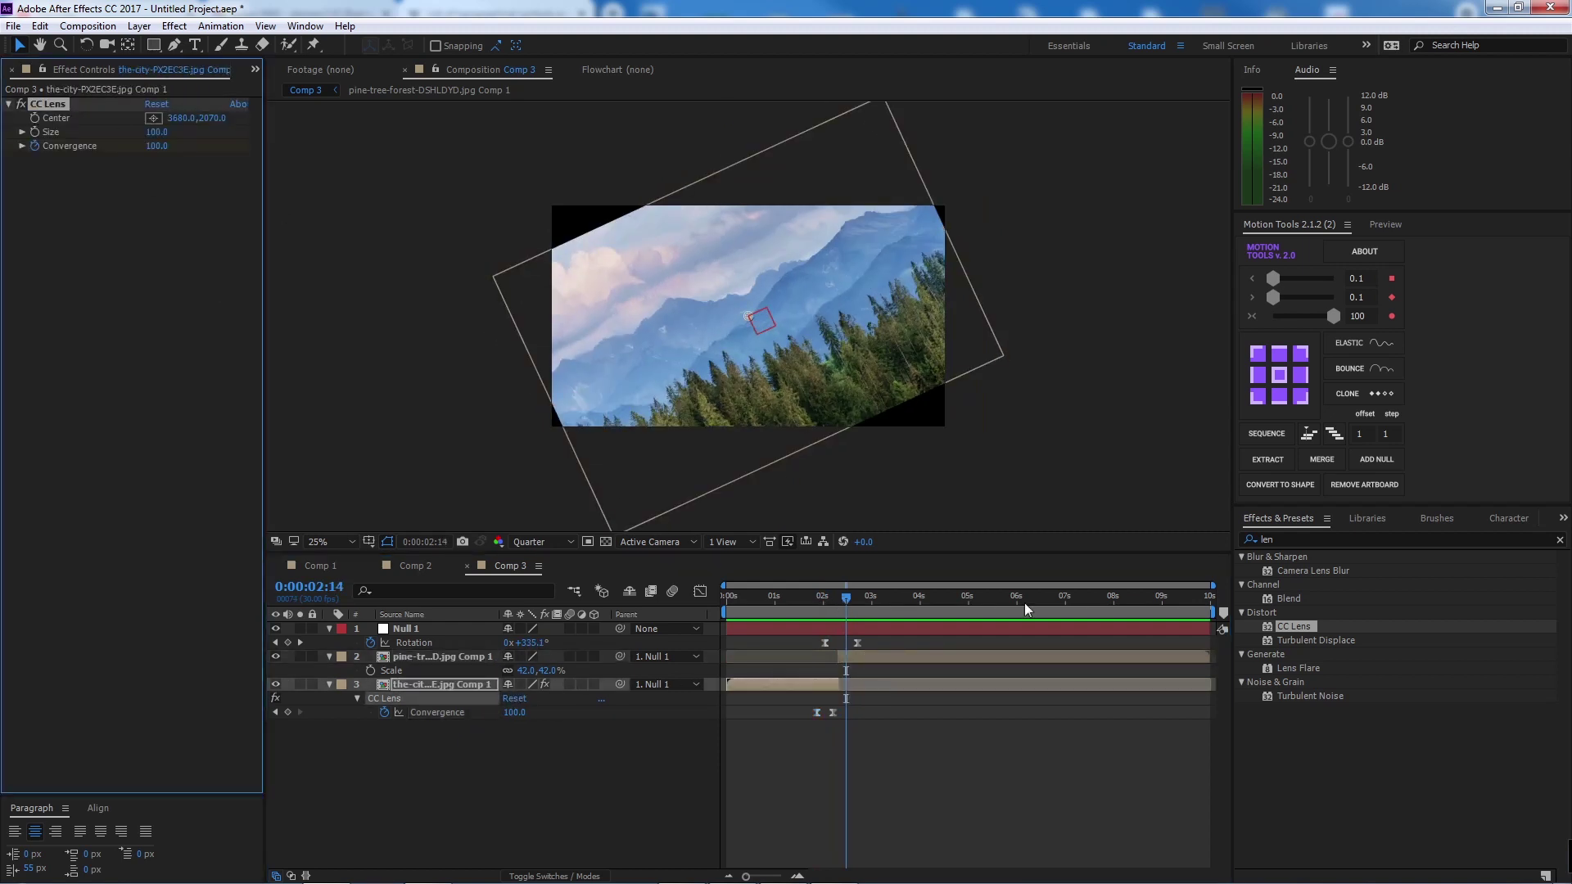
click(875, 657)
- Apply CC Lens to the forest layer and enlarge its Size
key(ctrl+alt+shift+e)
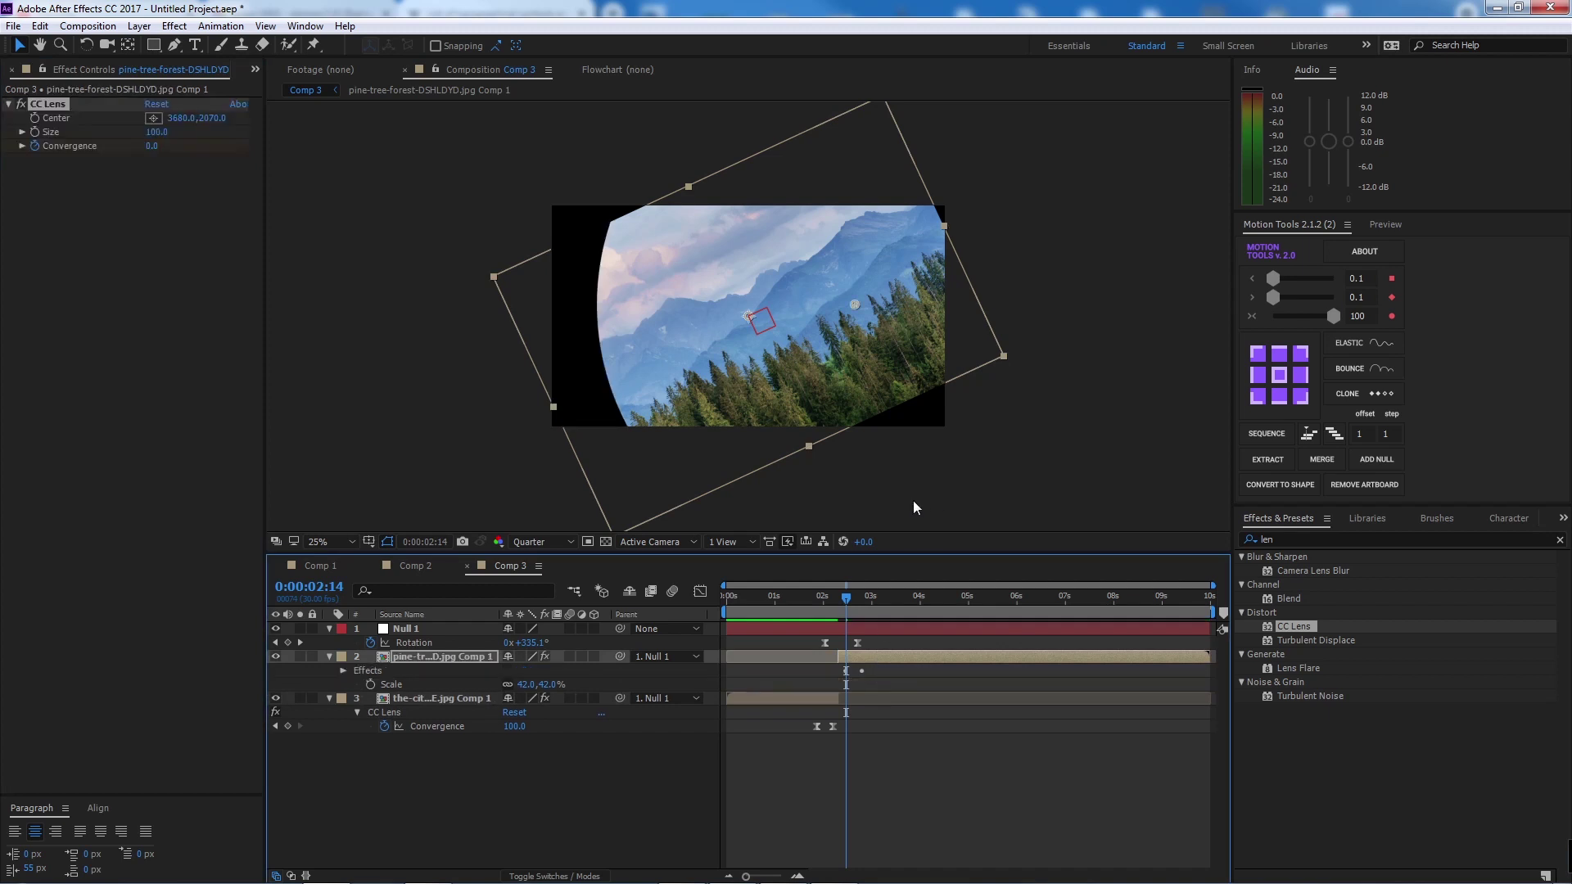
click(876, 665)
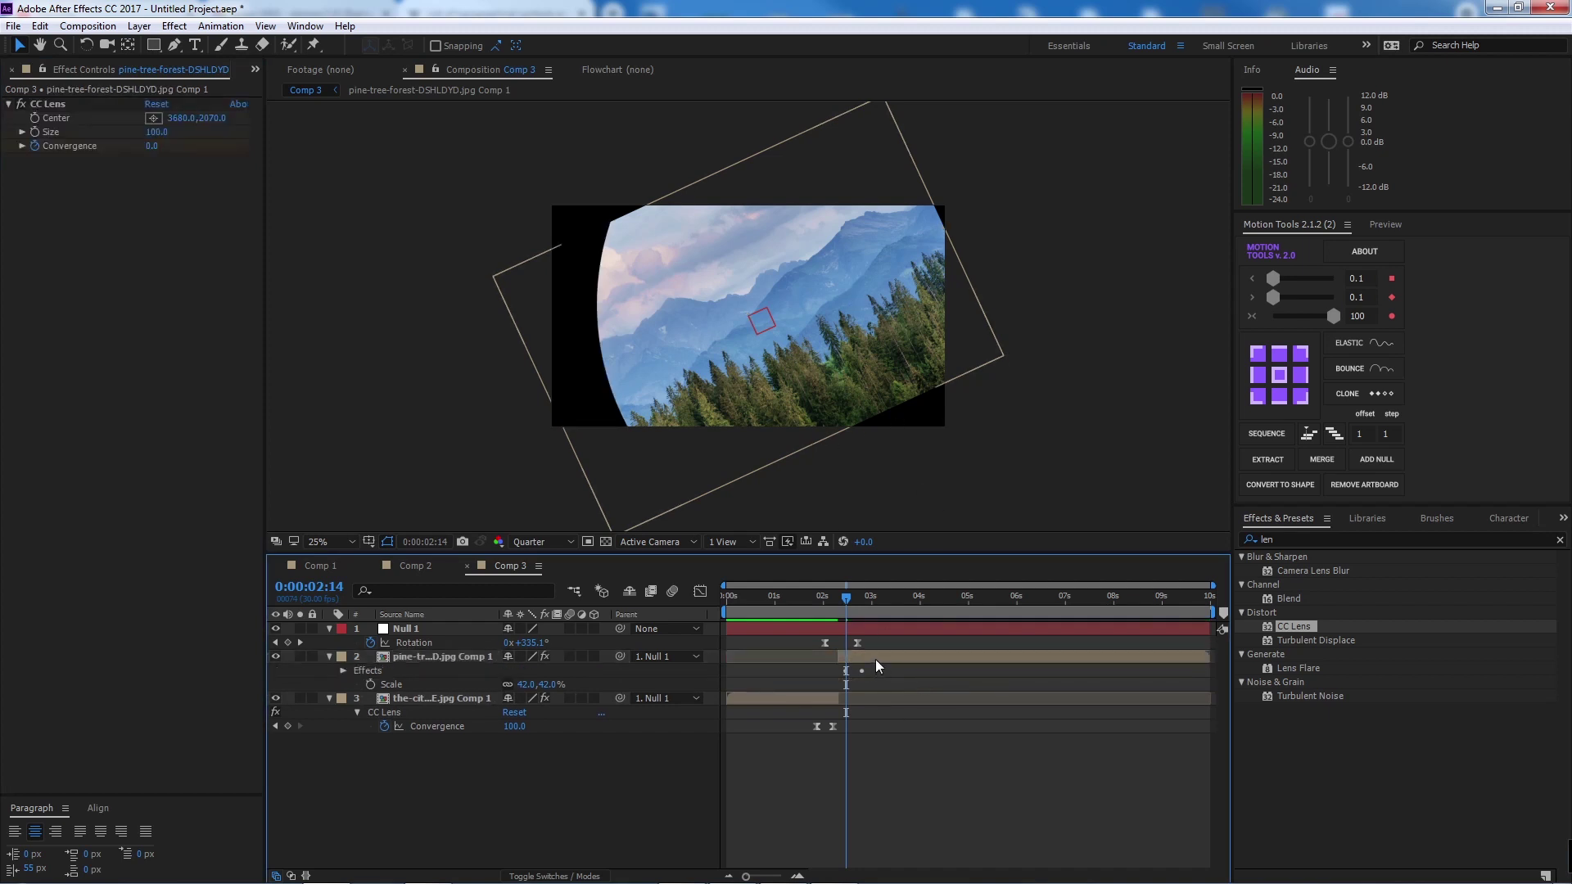
click(876, 658)
drag(156, 132, 209, 139)
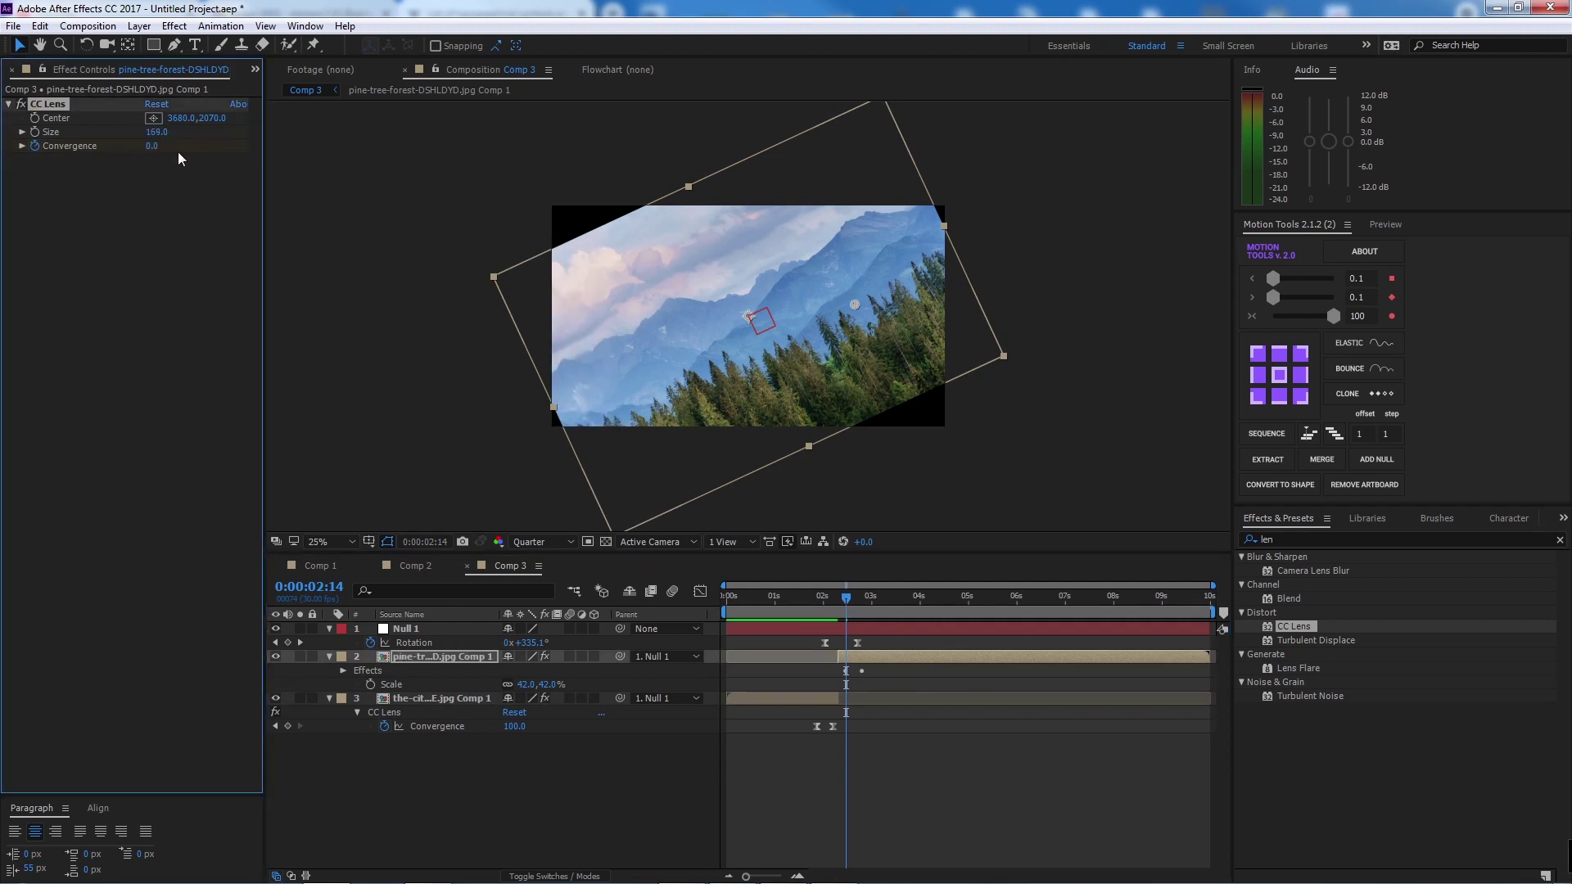
- Keyframe the forest lens Convergence from 100 down to 0 at 0:00:02:24
key(u)
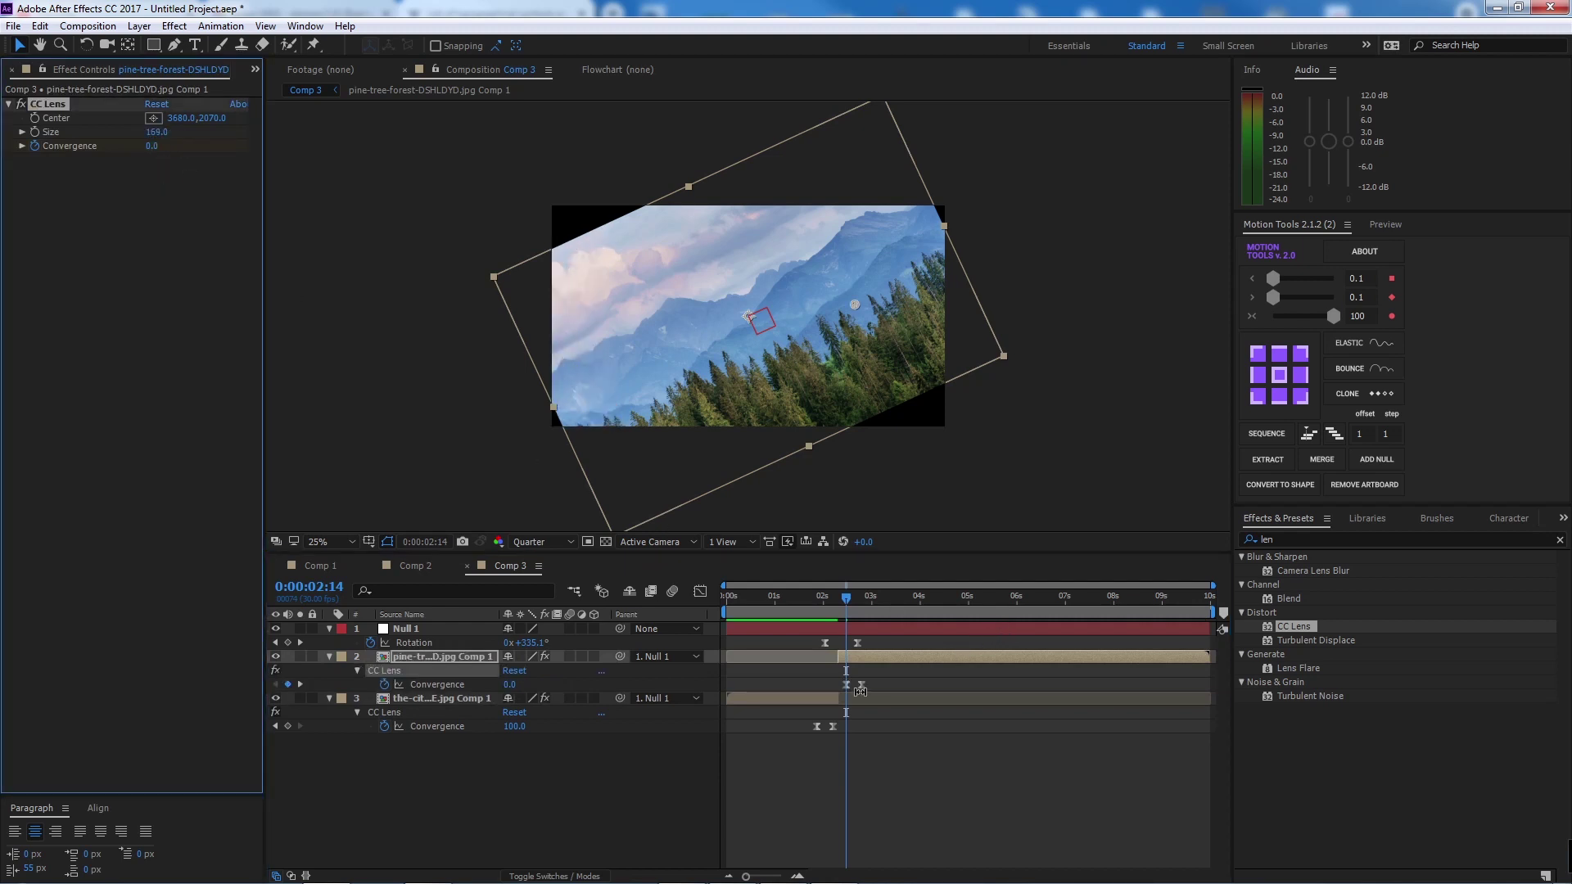
click(468, 662)
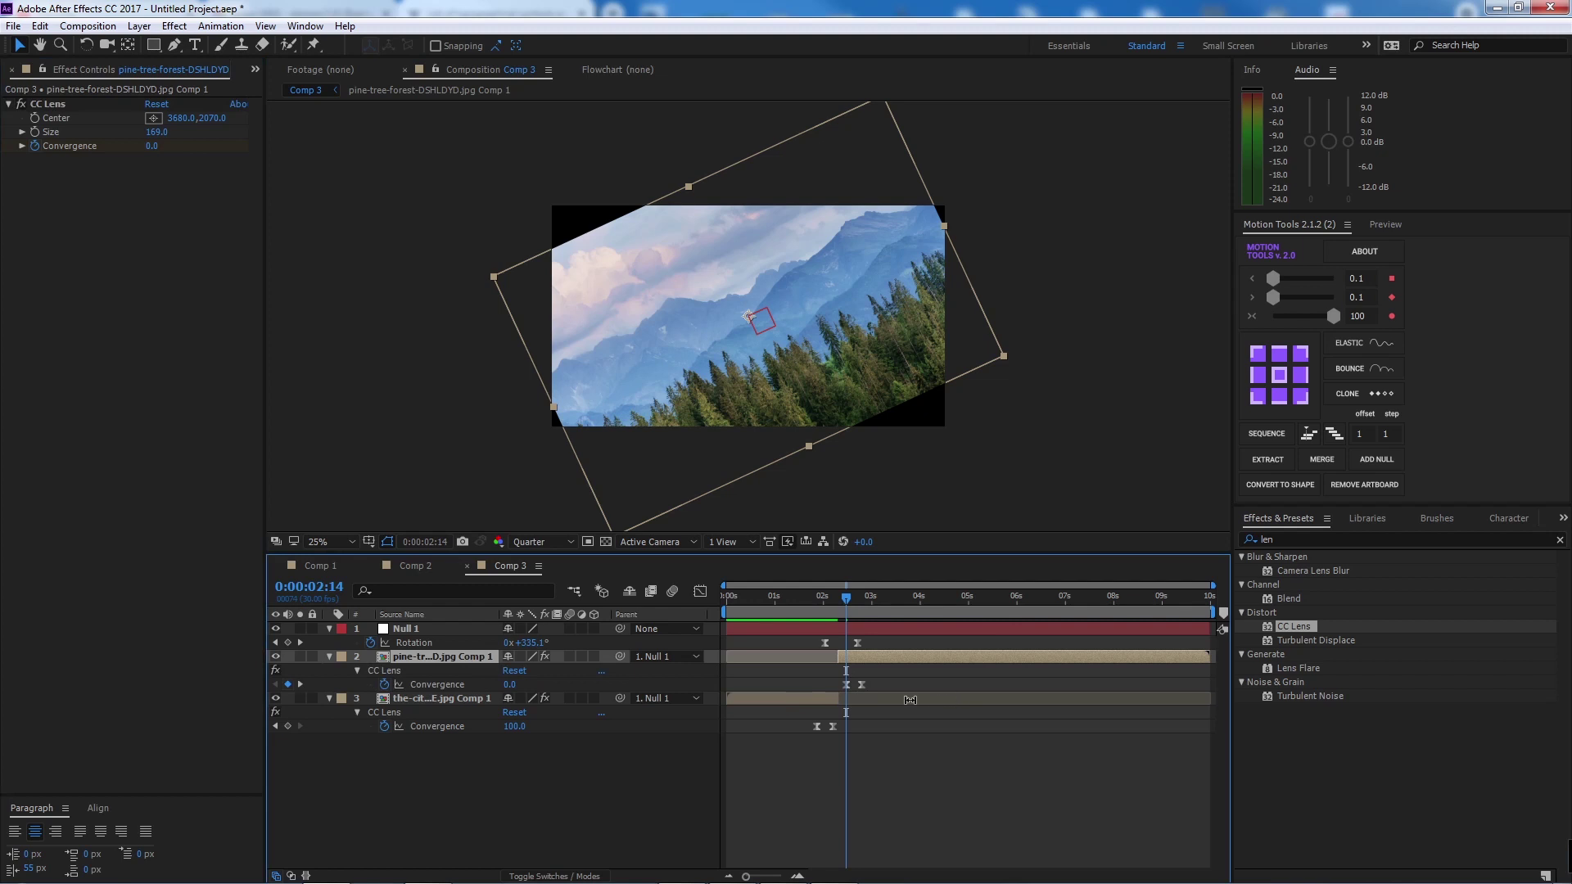
click(847, 684)
drag(509, 685, 708, 659)
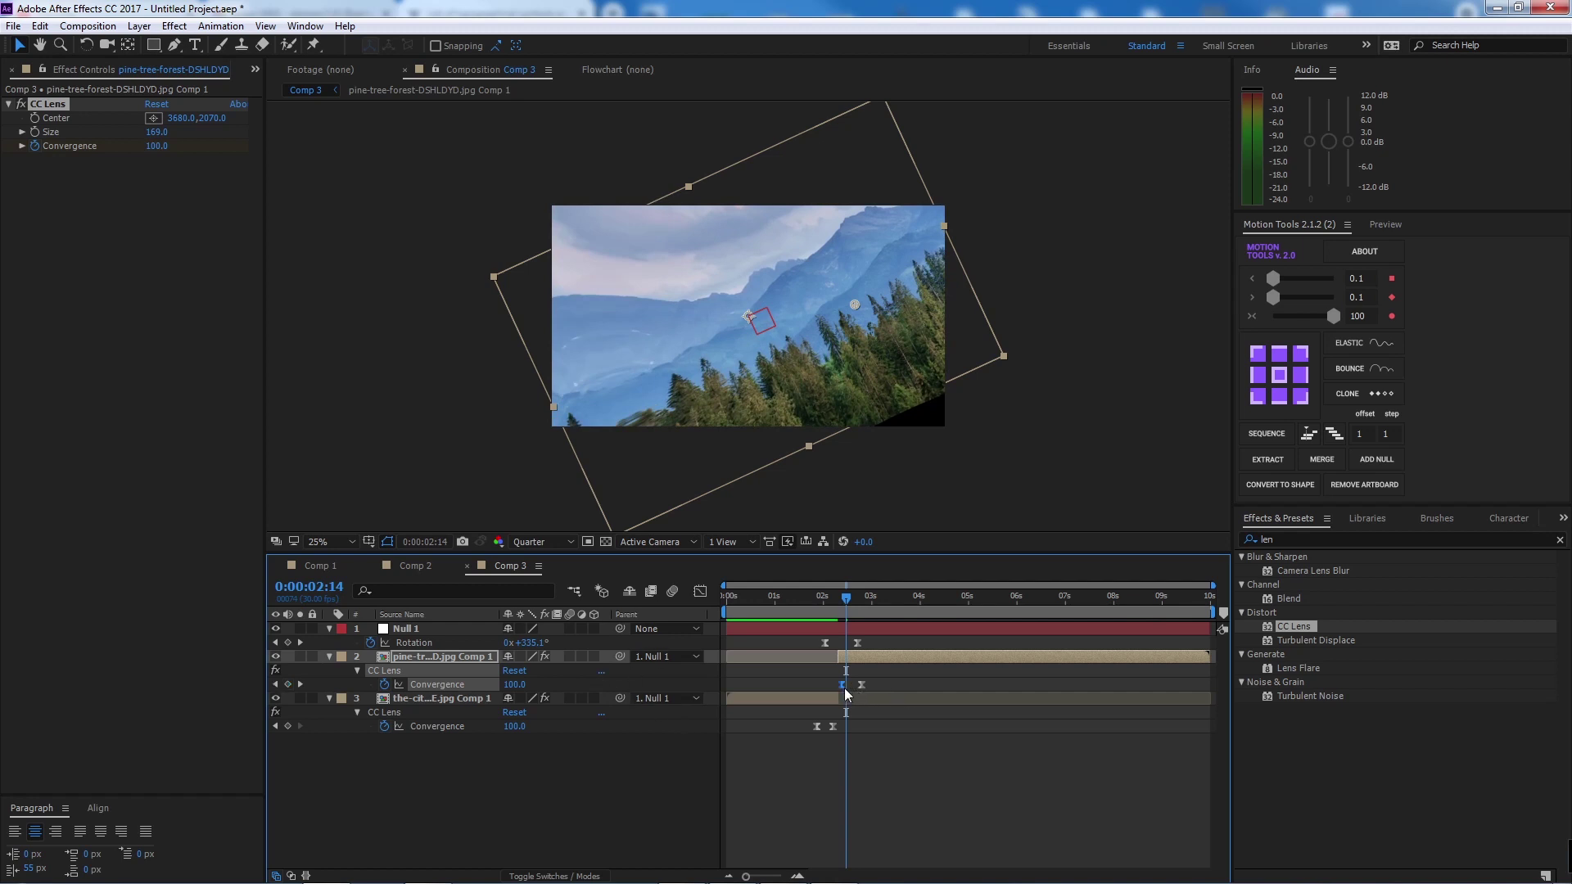
drag(845, 595, 862, 597)
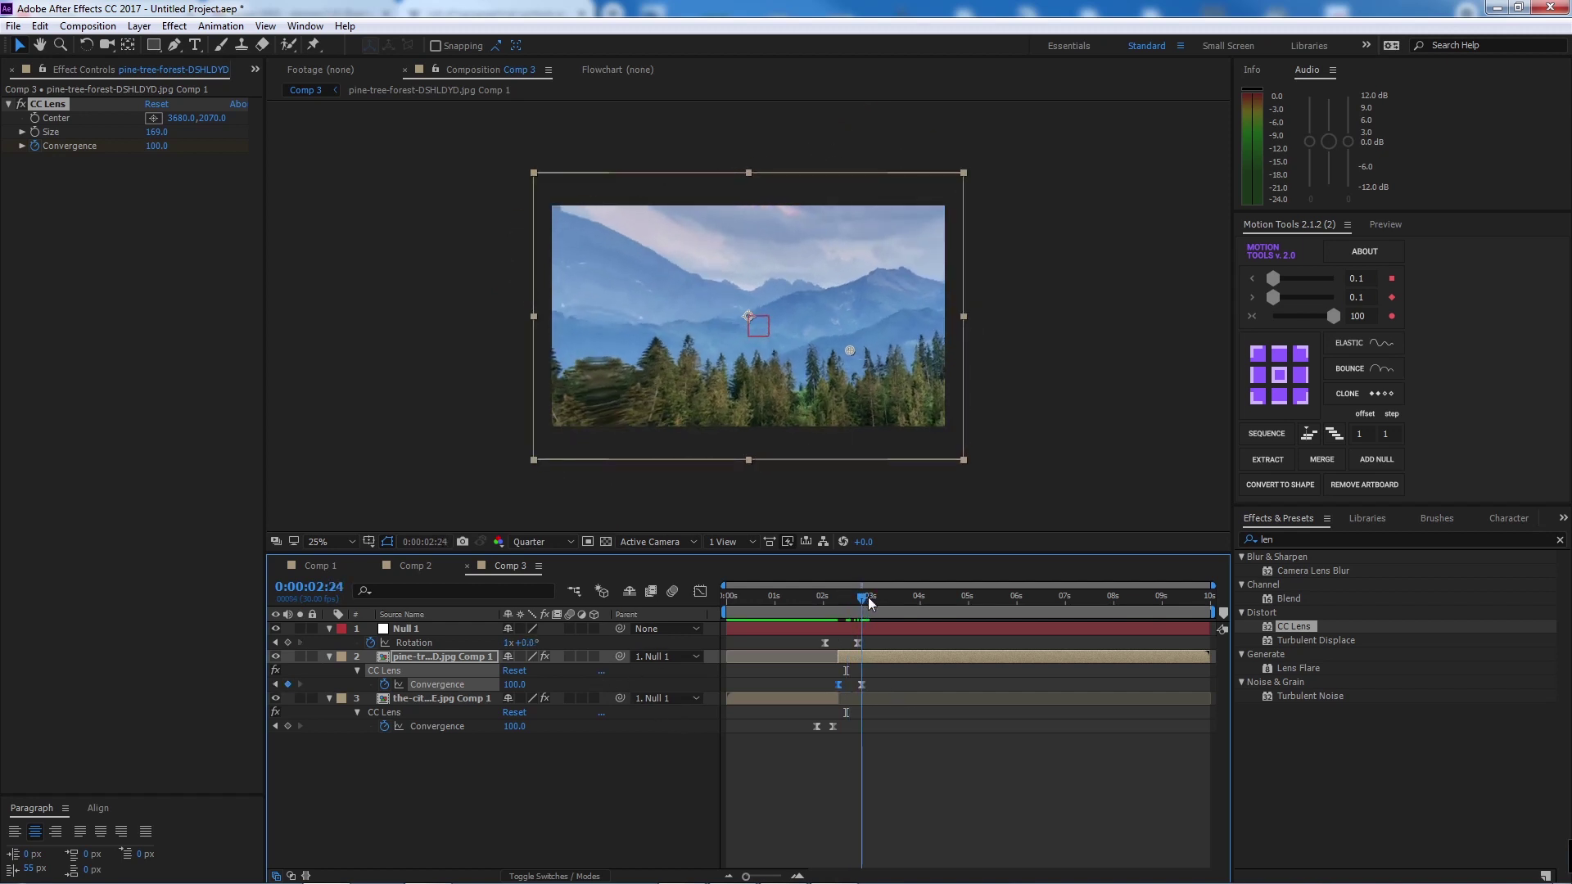
click(861, 684)
click(157, 146)
text(0)
key(Return)
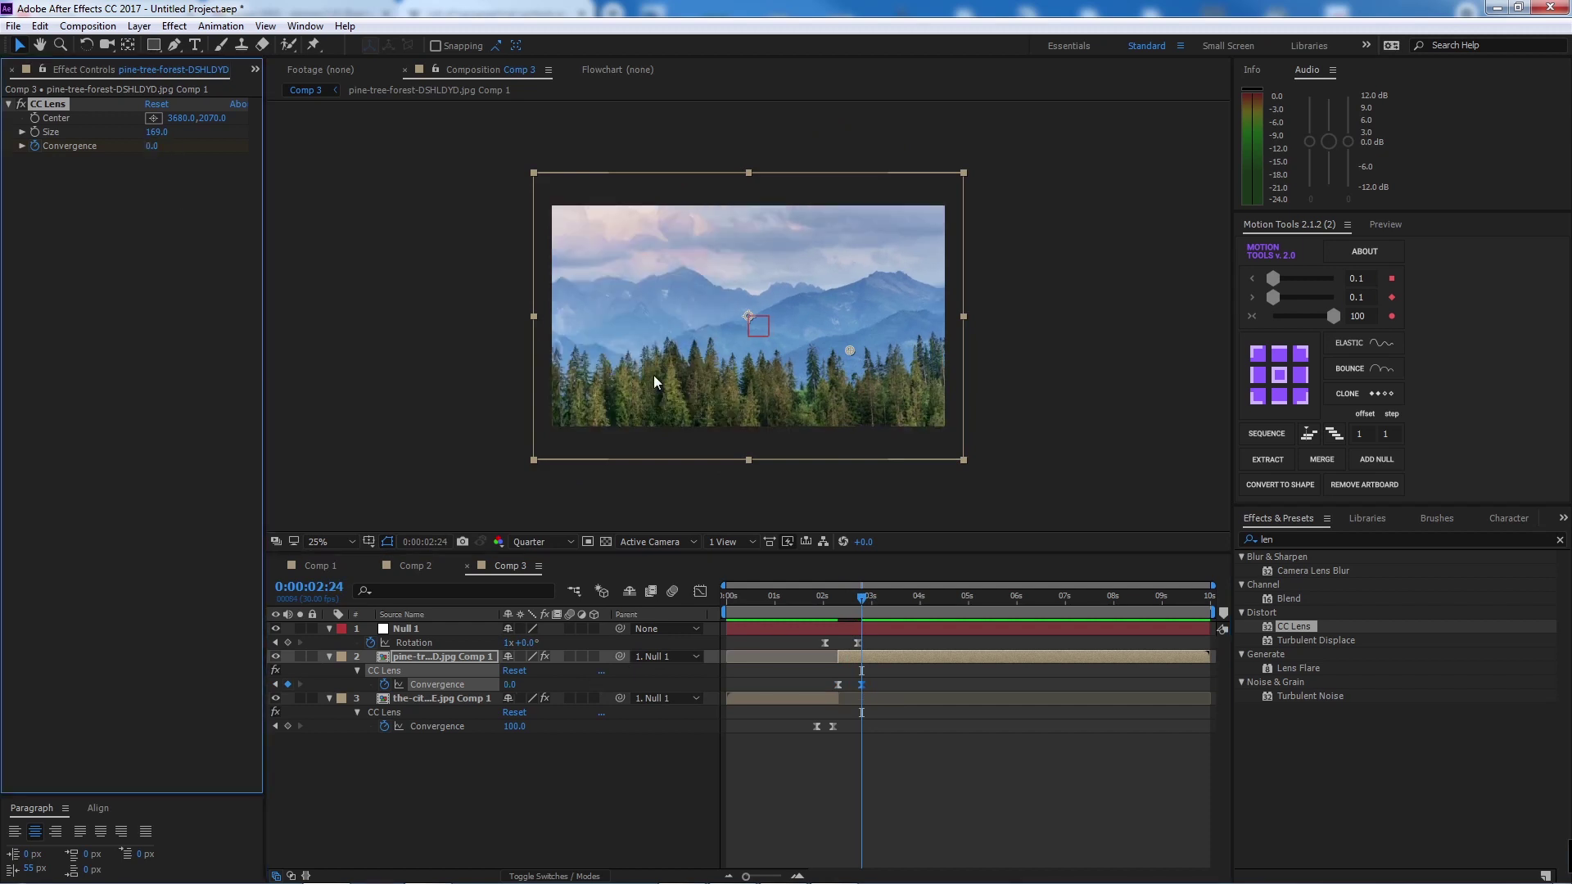
- Resize the forest lens to 137 and move its Center to 3071.2, 1810.7
drag(862, 599, 843, 601)
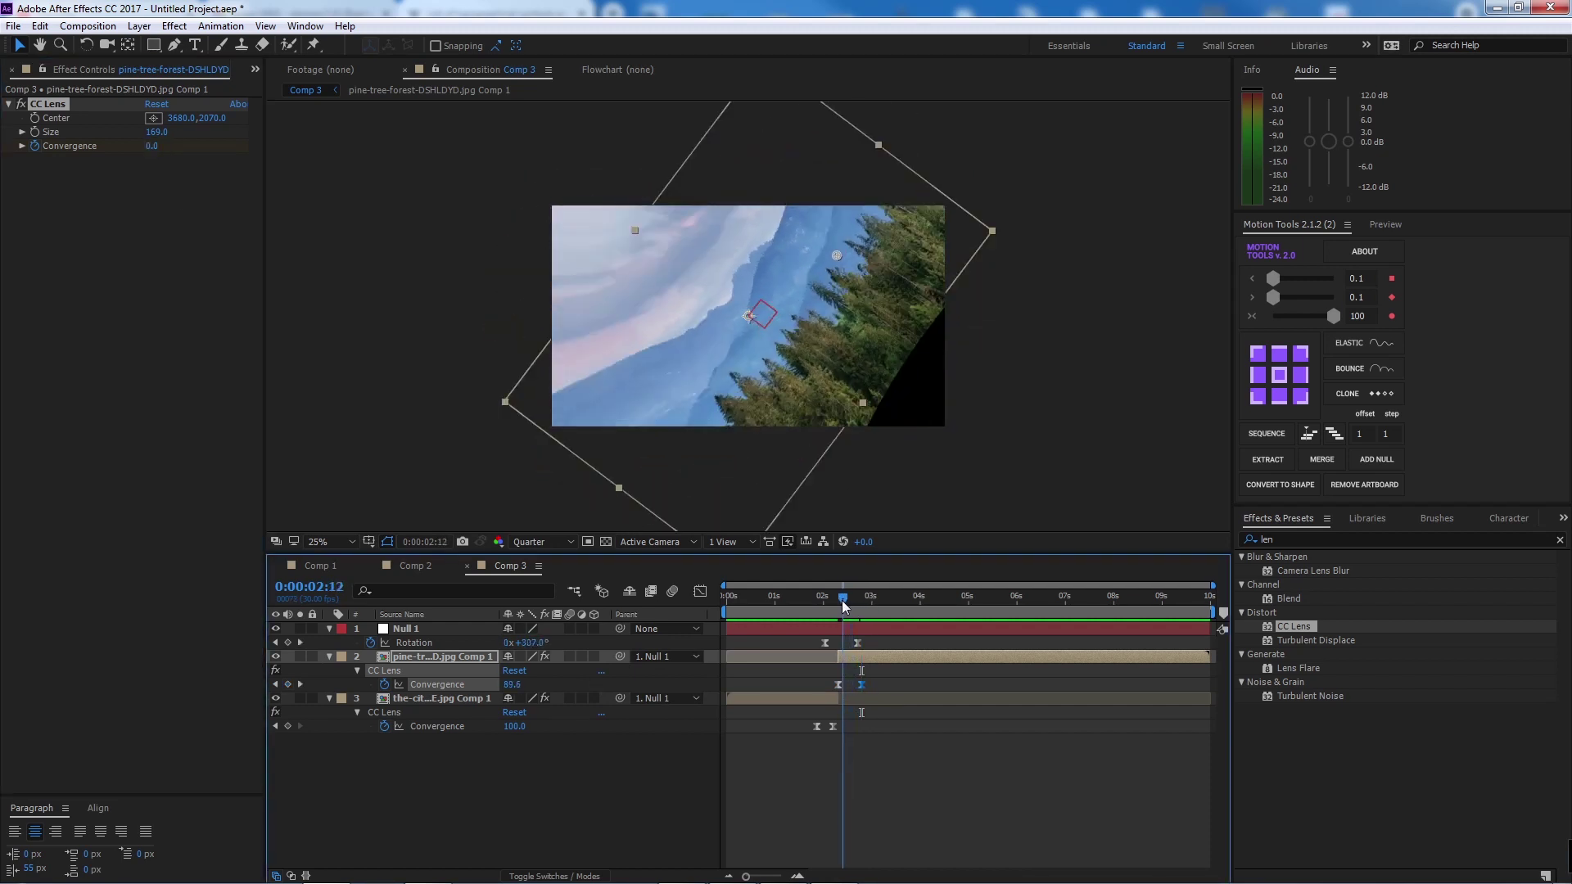
drag(157, 132, 162, 193)
drag(838, 252, 775, 274)
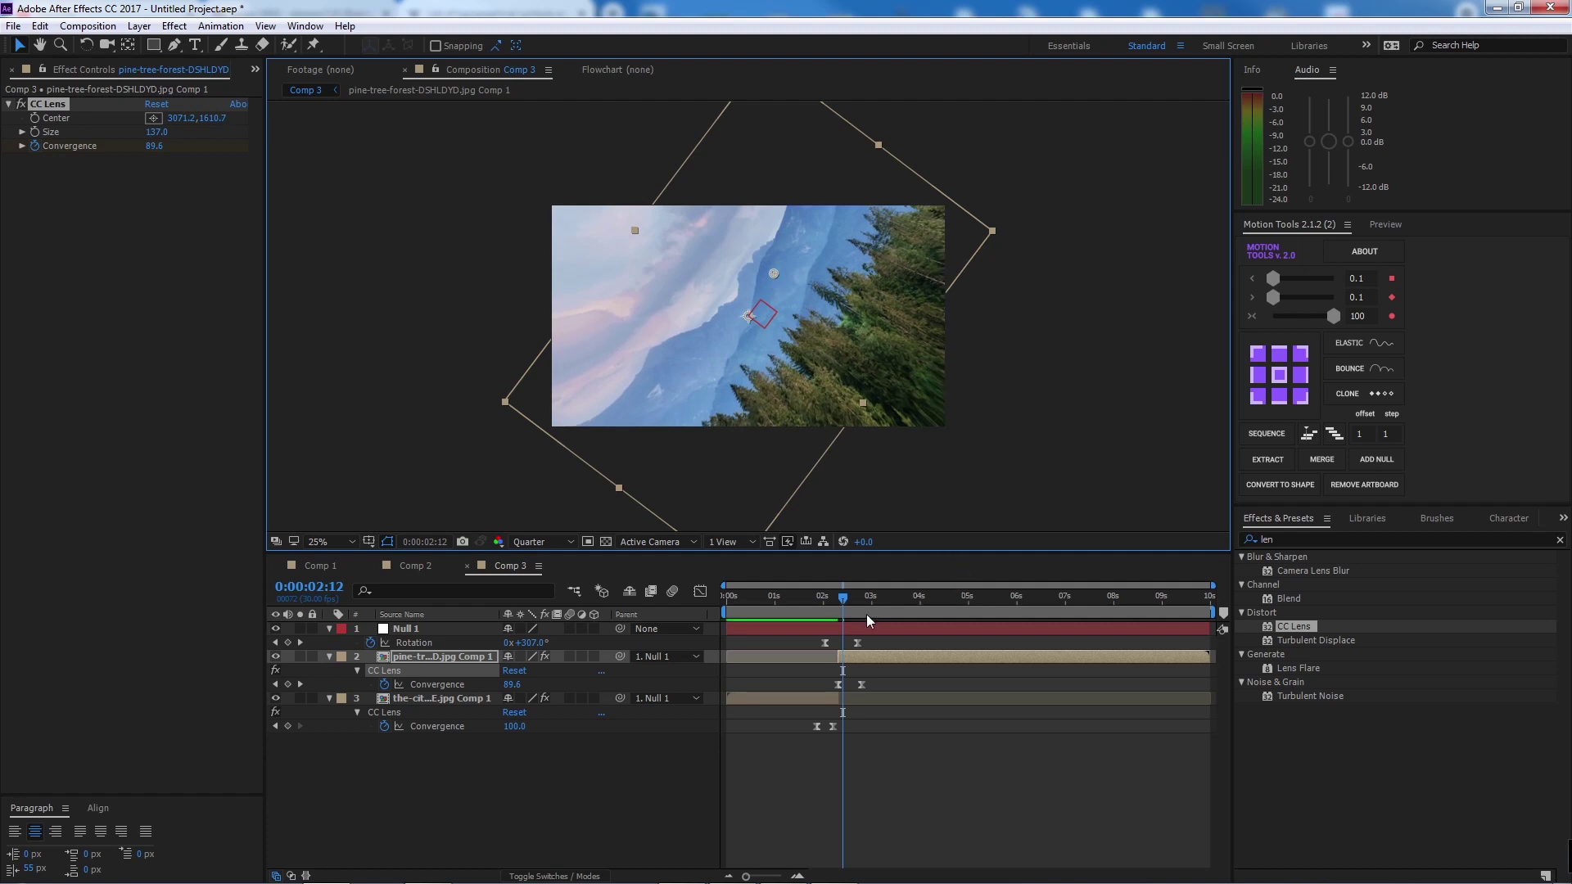
- Shift the forest's second Convergence keyframe slightly earlier and preview the transition
key(space)
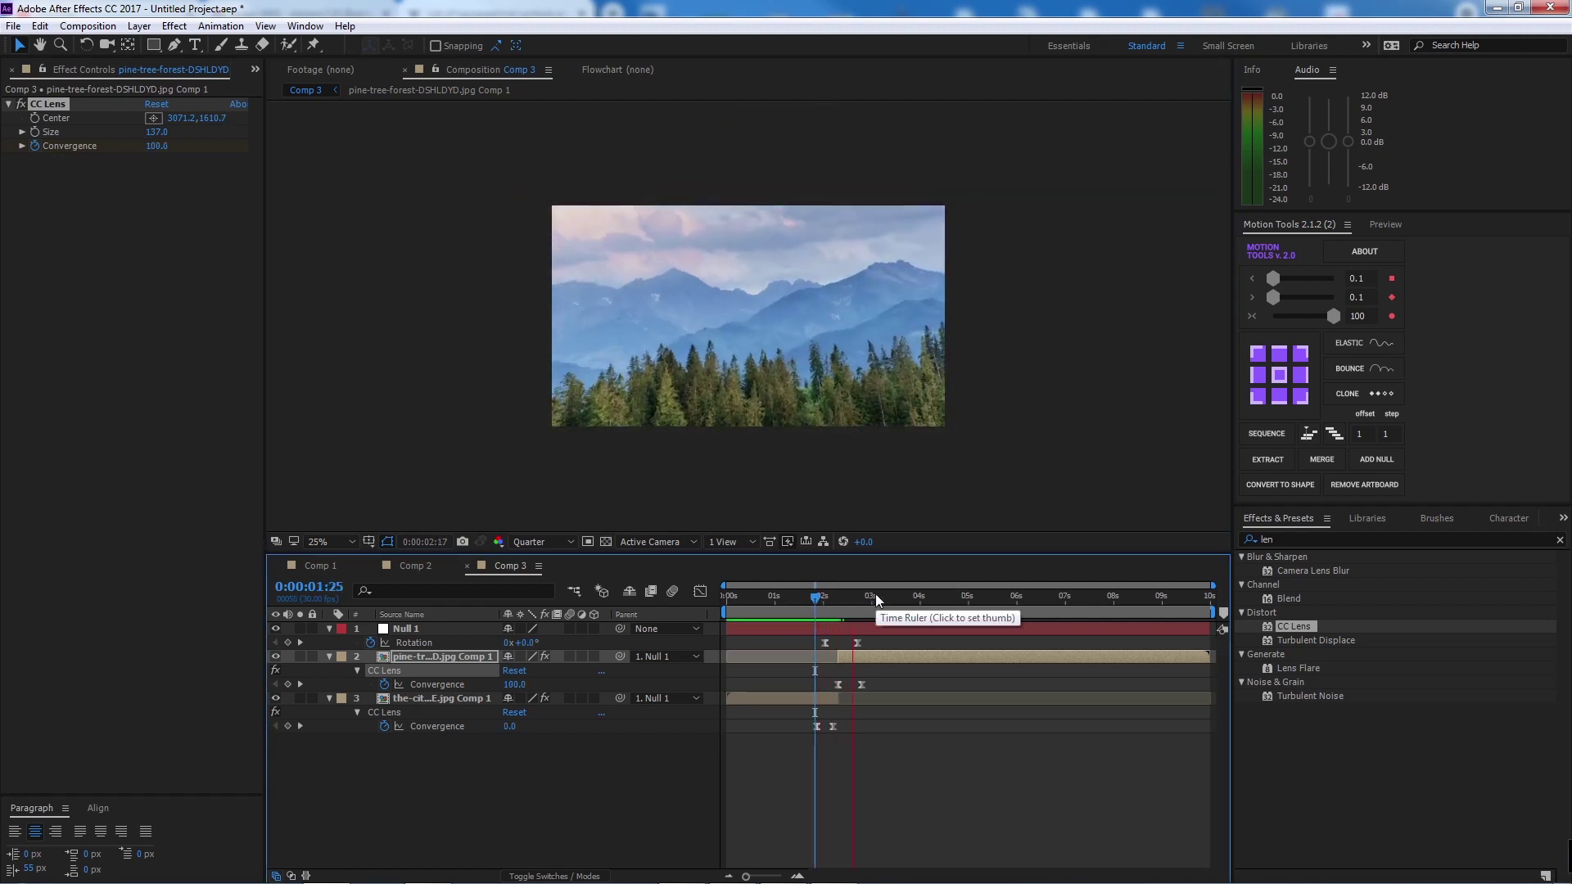
key(space)
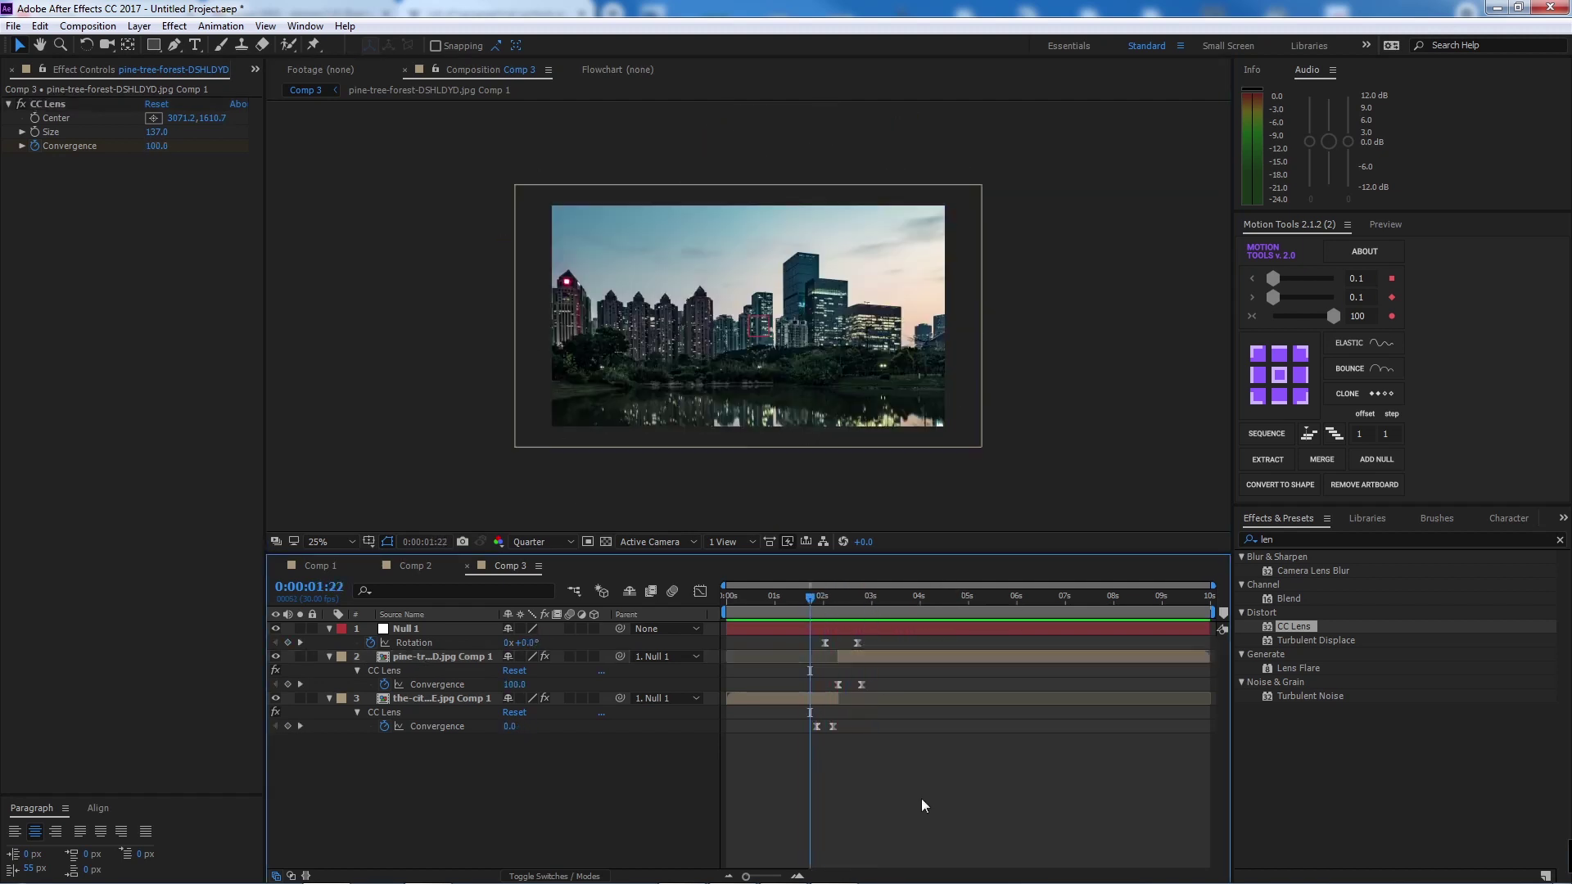
drag(861, 684, 859, 684)
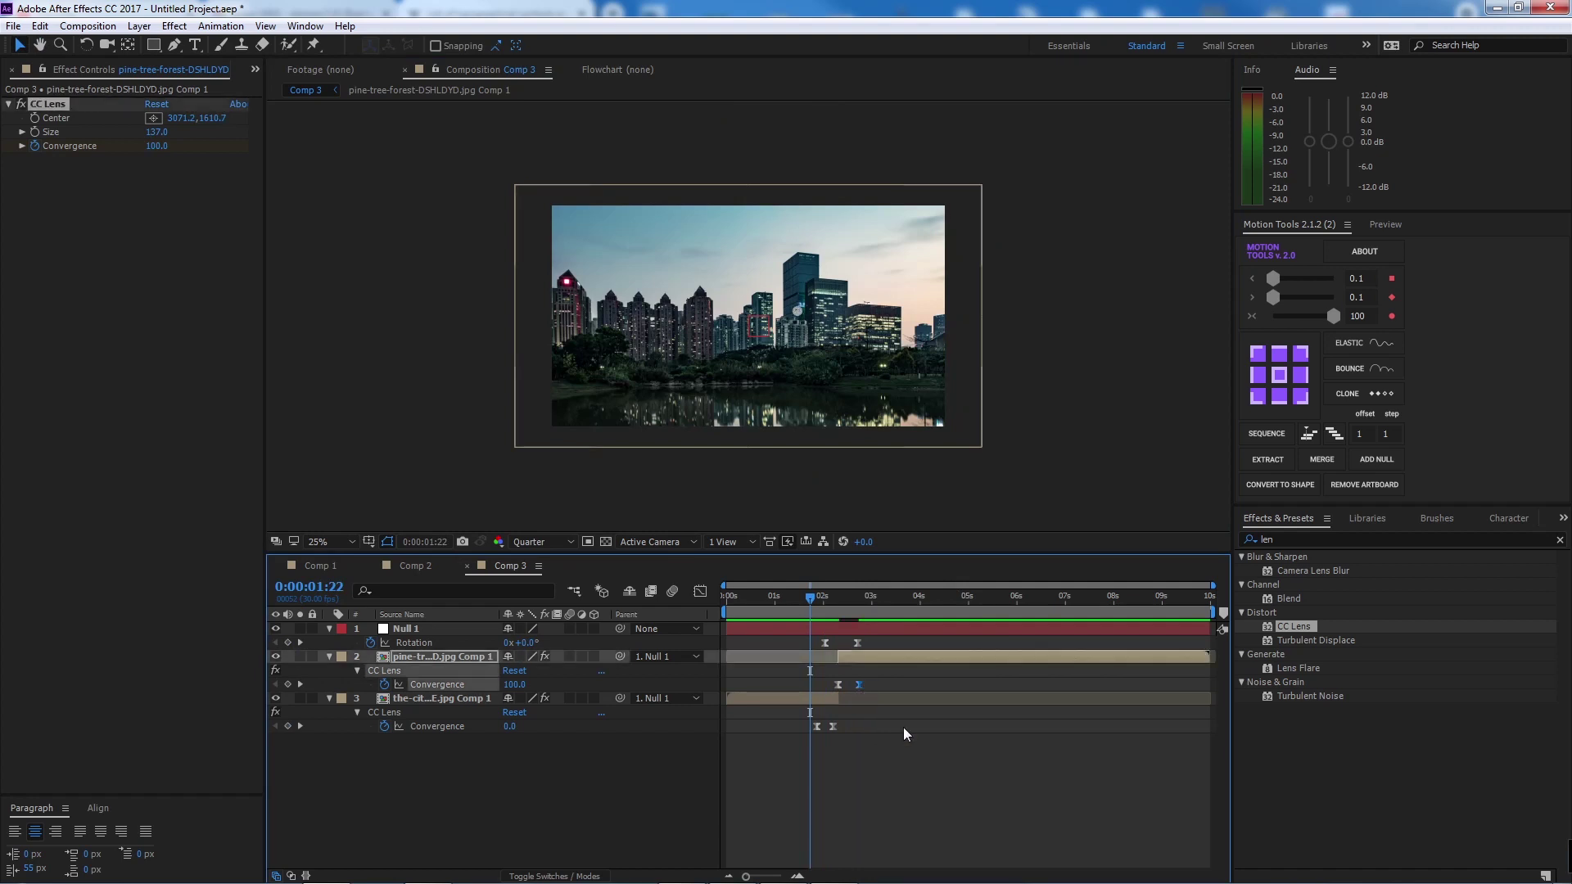
key(space)
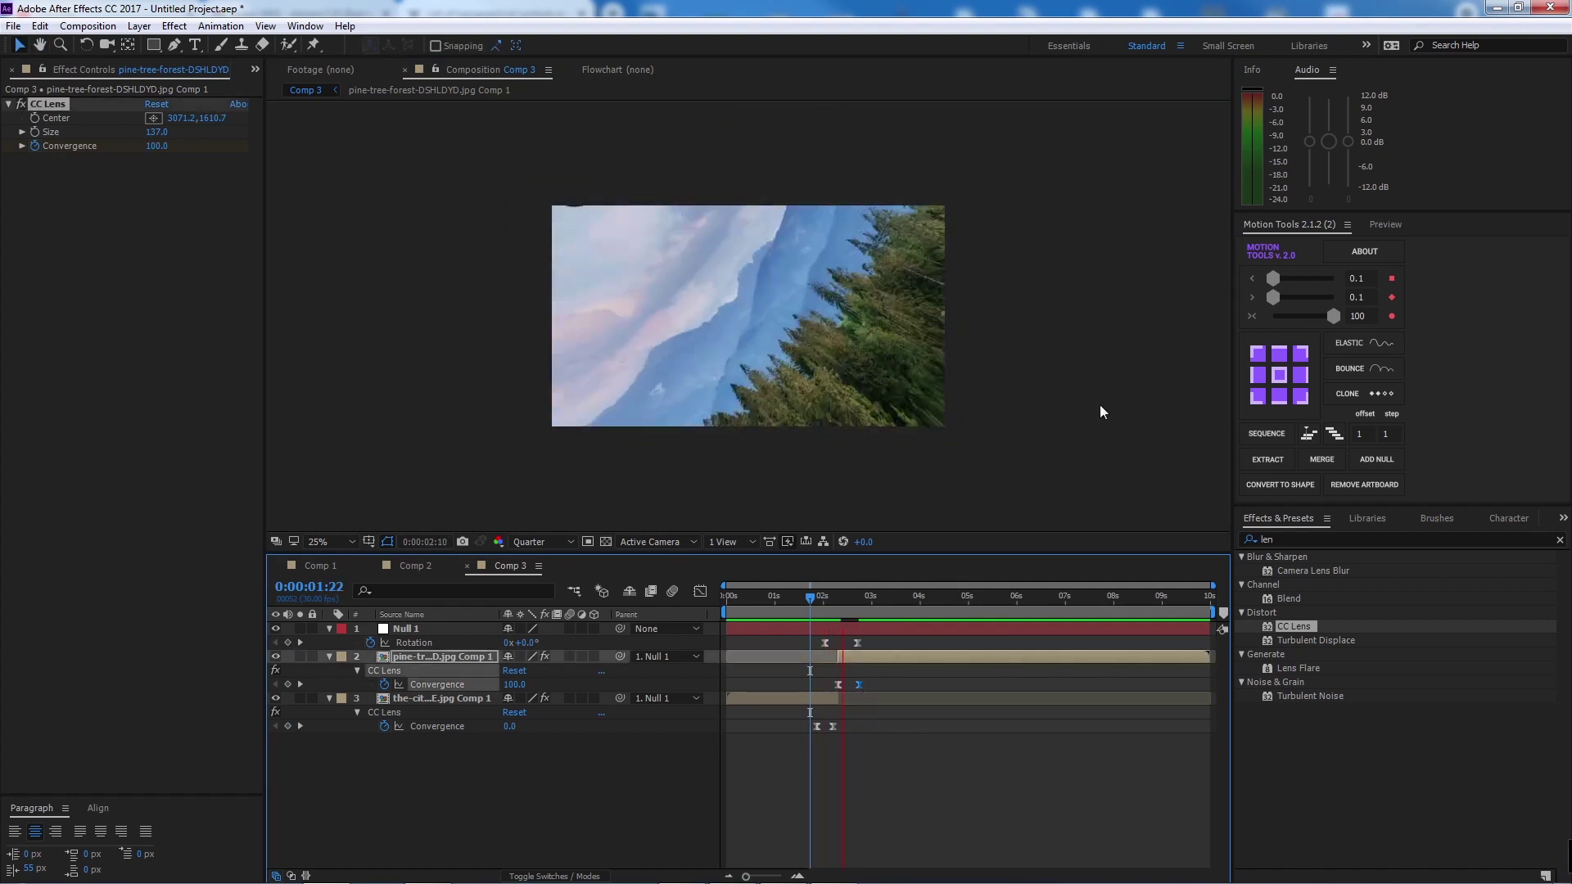
drag(829, 602, 814, 601)
key(space)
- Review the transitions in Comp 1, Comp 2 and Comp 3's rotating transition
key(space)
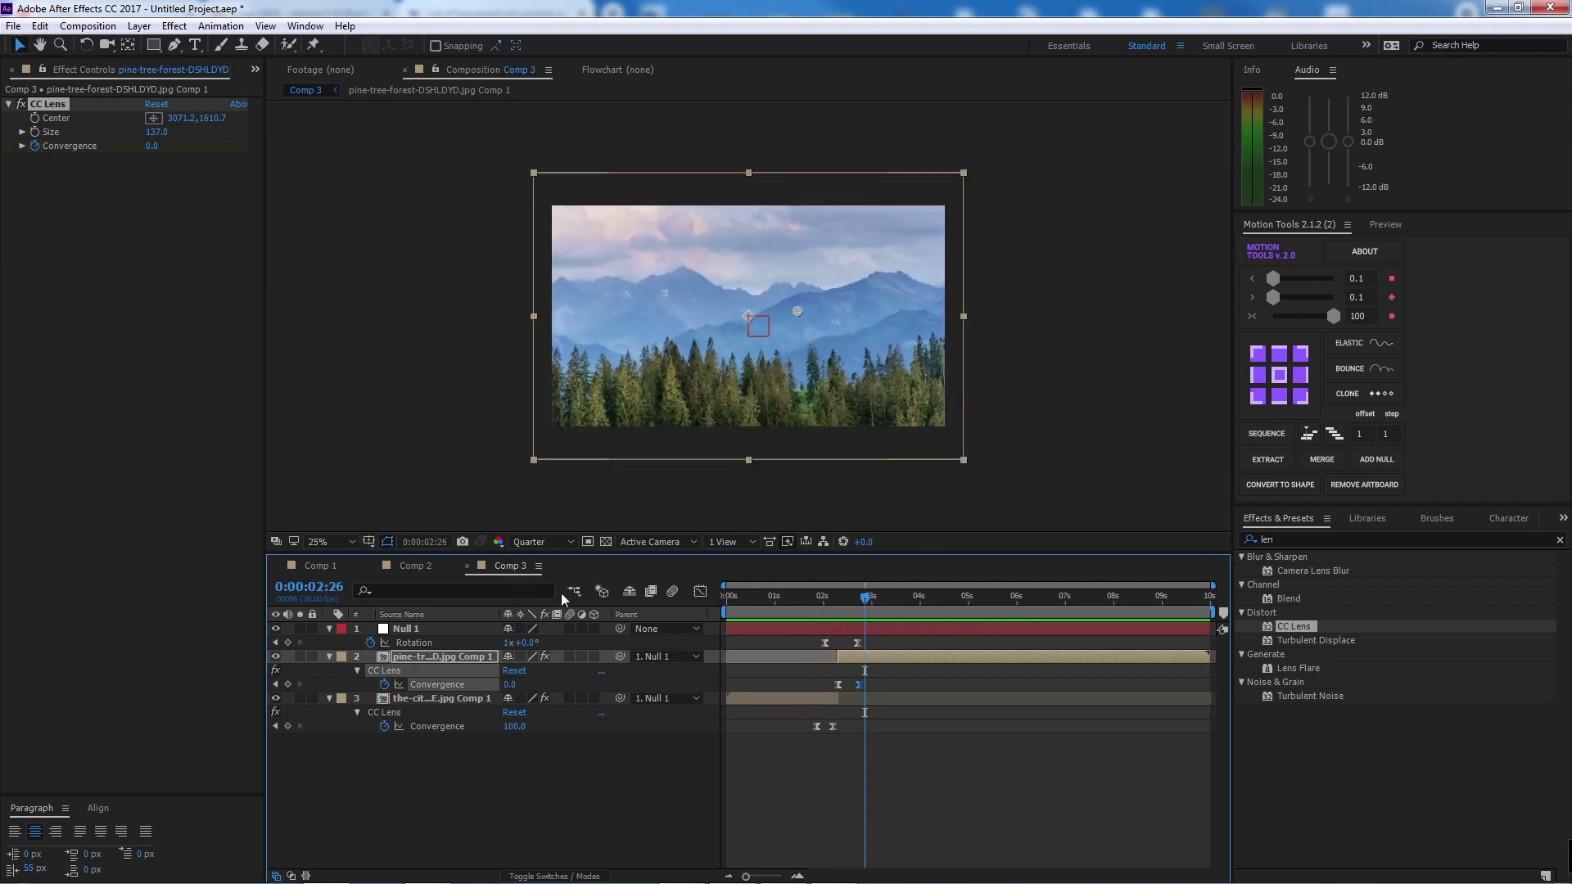
mouse_move(869, 603)
mouse_down()
mouse_move(764, 603)
mouse_move(898, 612)
mouse_up()
click(358, 567)
click(413, 566)
click(510, 567)
drag(773, 598, 881, 598)
key(space)
click(604, 788)
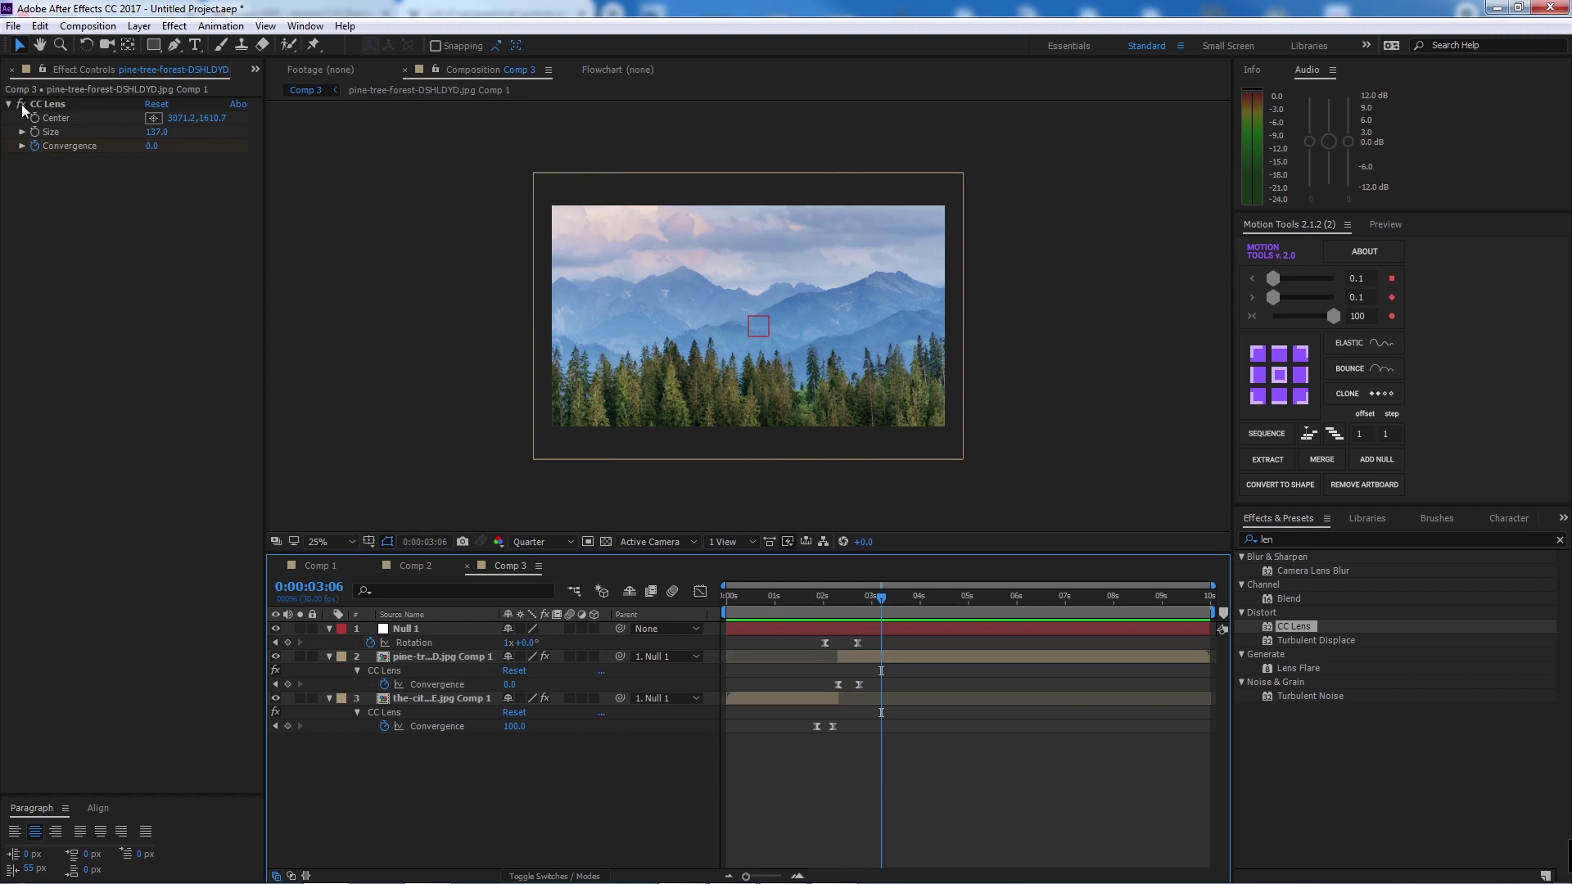
- Show the Project panel's comps and footage list and start a new composition
click(254, 67)
click(315, 91)
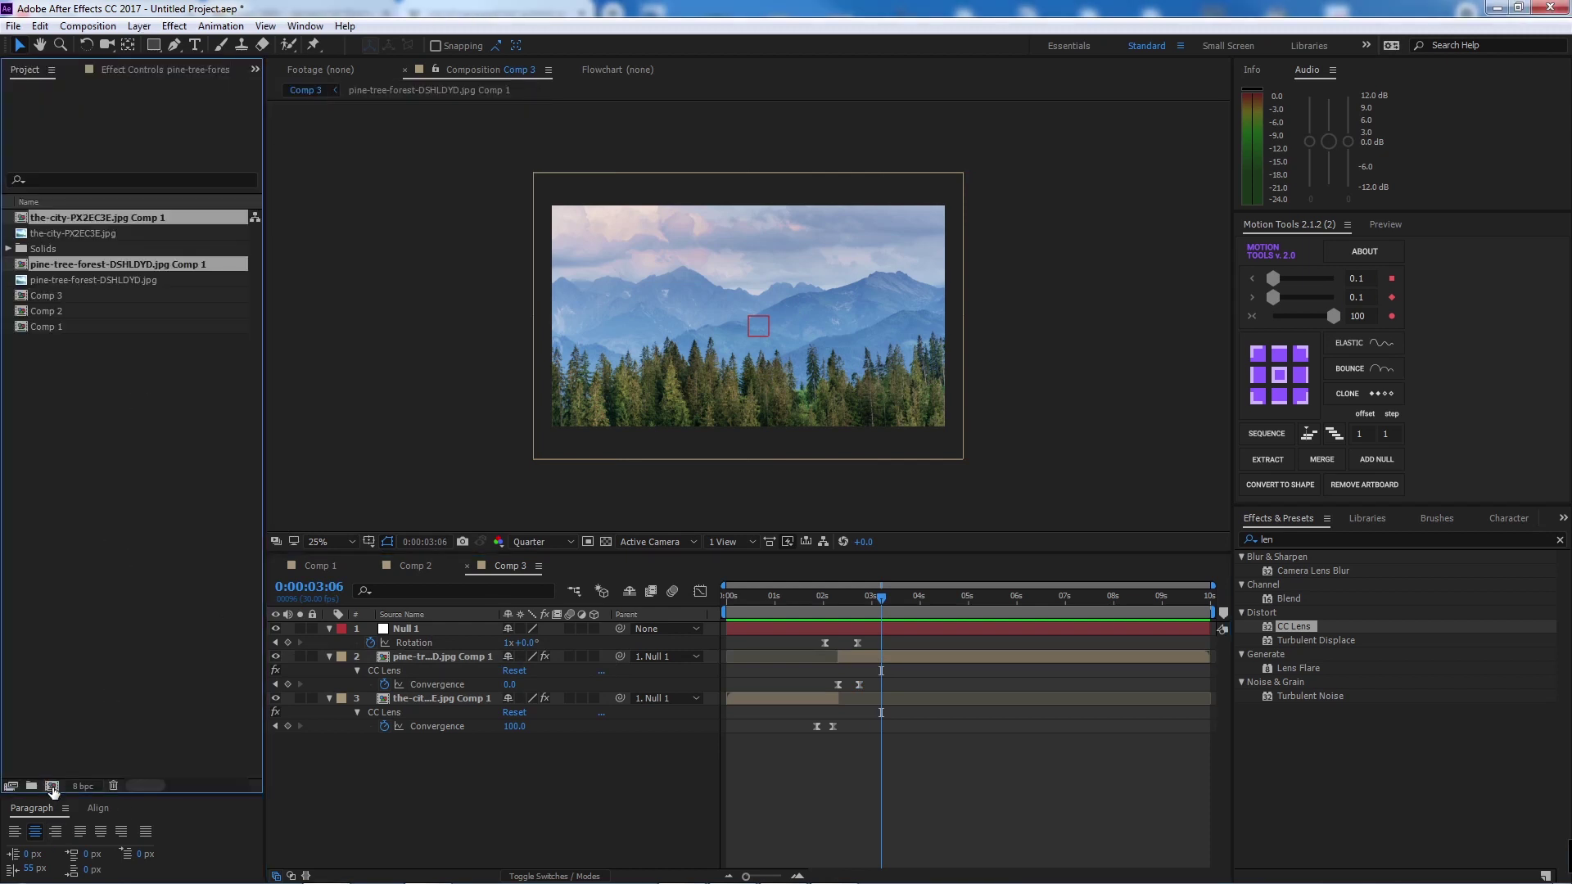
click(53, 788)
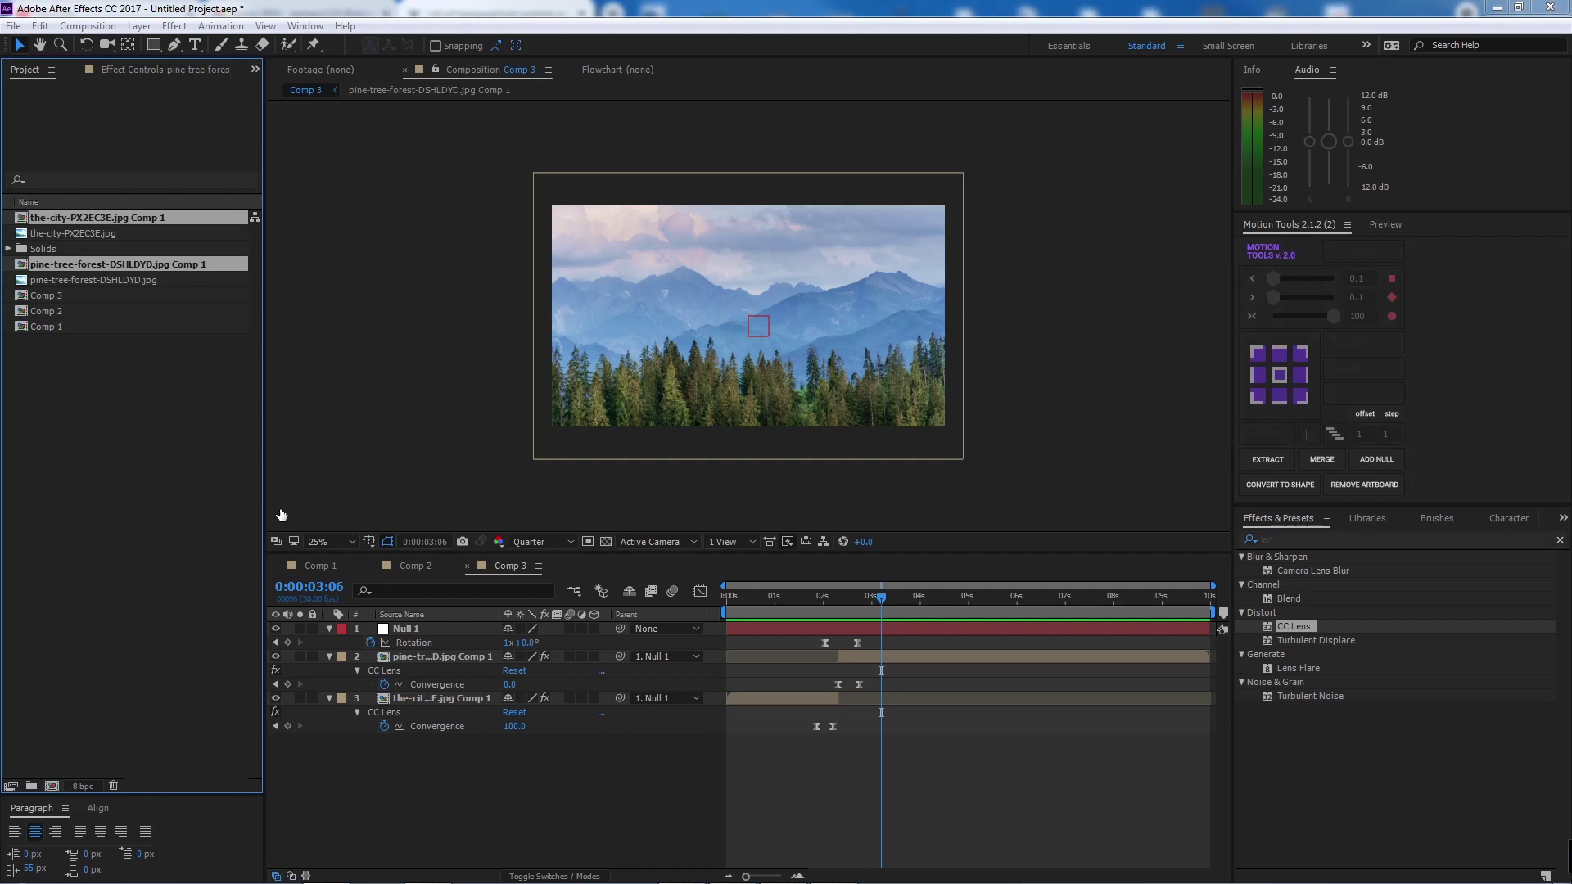
- Create Comp 4 with both the city and forest precomps, showing their Scale
click(759, 685)
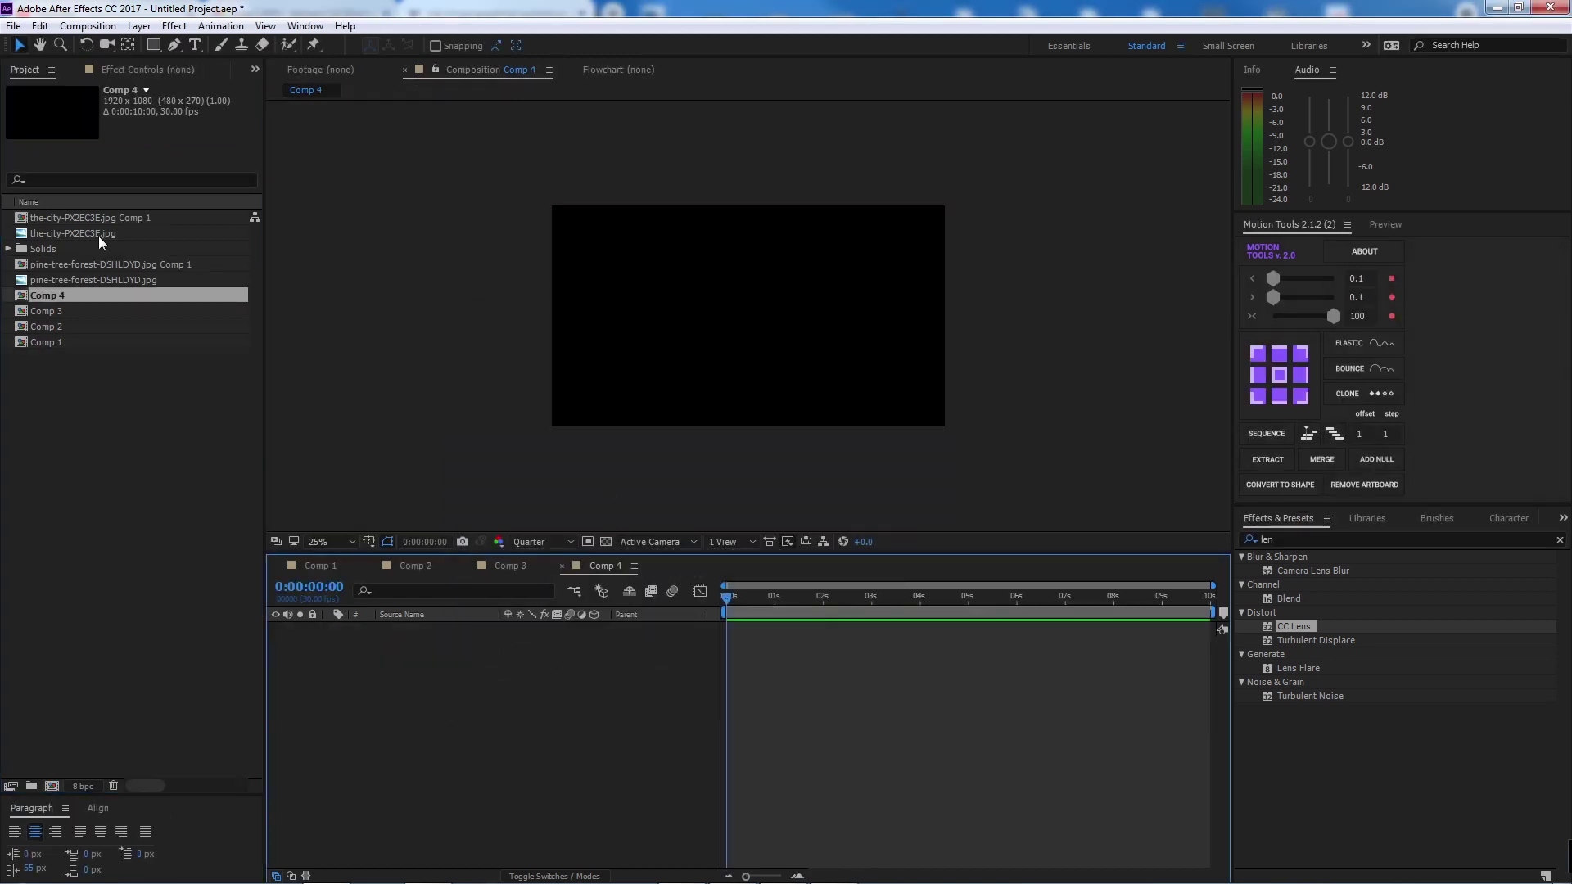
click(71, 218)
ctrl+click(73, 265)
drag(105, 267, 563, 627)
key(s)
click(528, 731)
- Scale the city layer to 30% and the forest layer to 44%
click(462, 629)
drag(532, 644, 480, 669)
click(482, 653)
drag(731, 596, 827, 636)
- Trim the city layer so it starts at 2 seconds
click(828, 627)
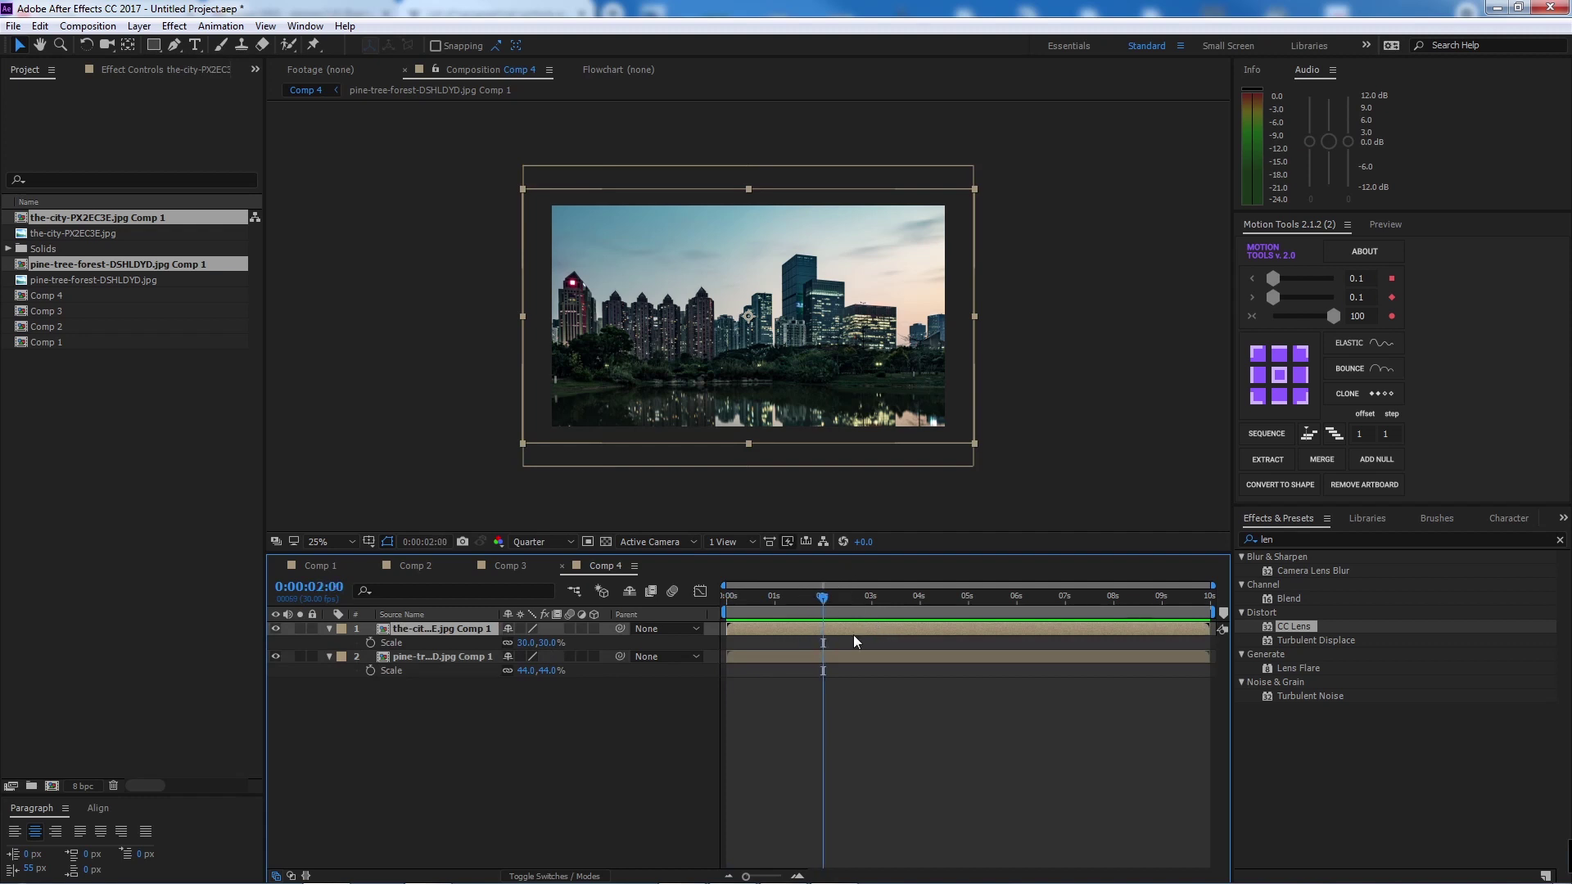
key(alt+bracketleft)
click(865, 660)
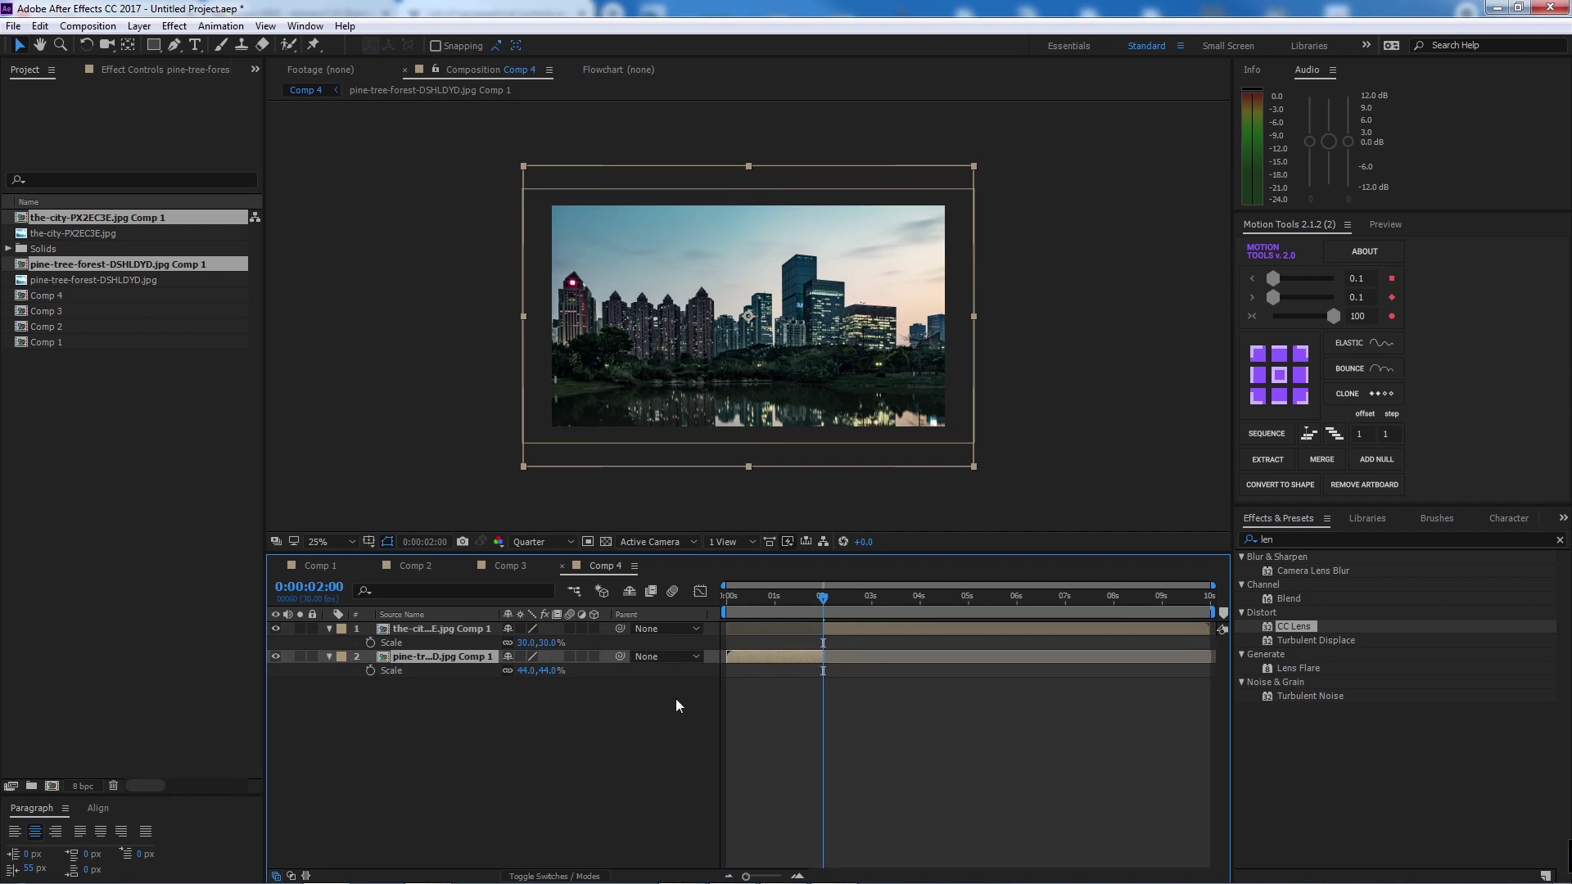
click(631, 716)
- Add a new adjustment layer to Comp 4
click(855, 632)
right_click(563, 740)
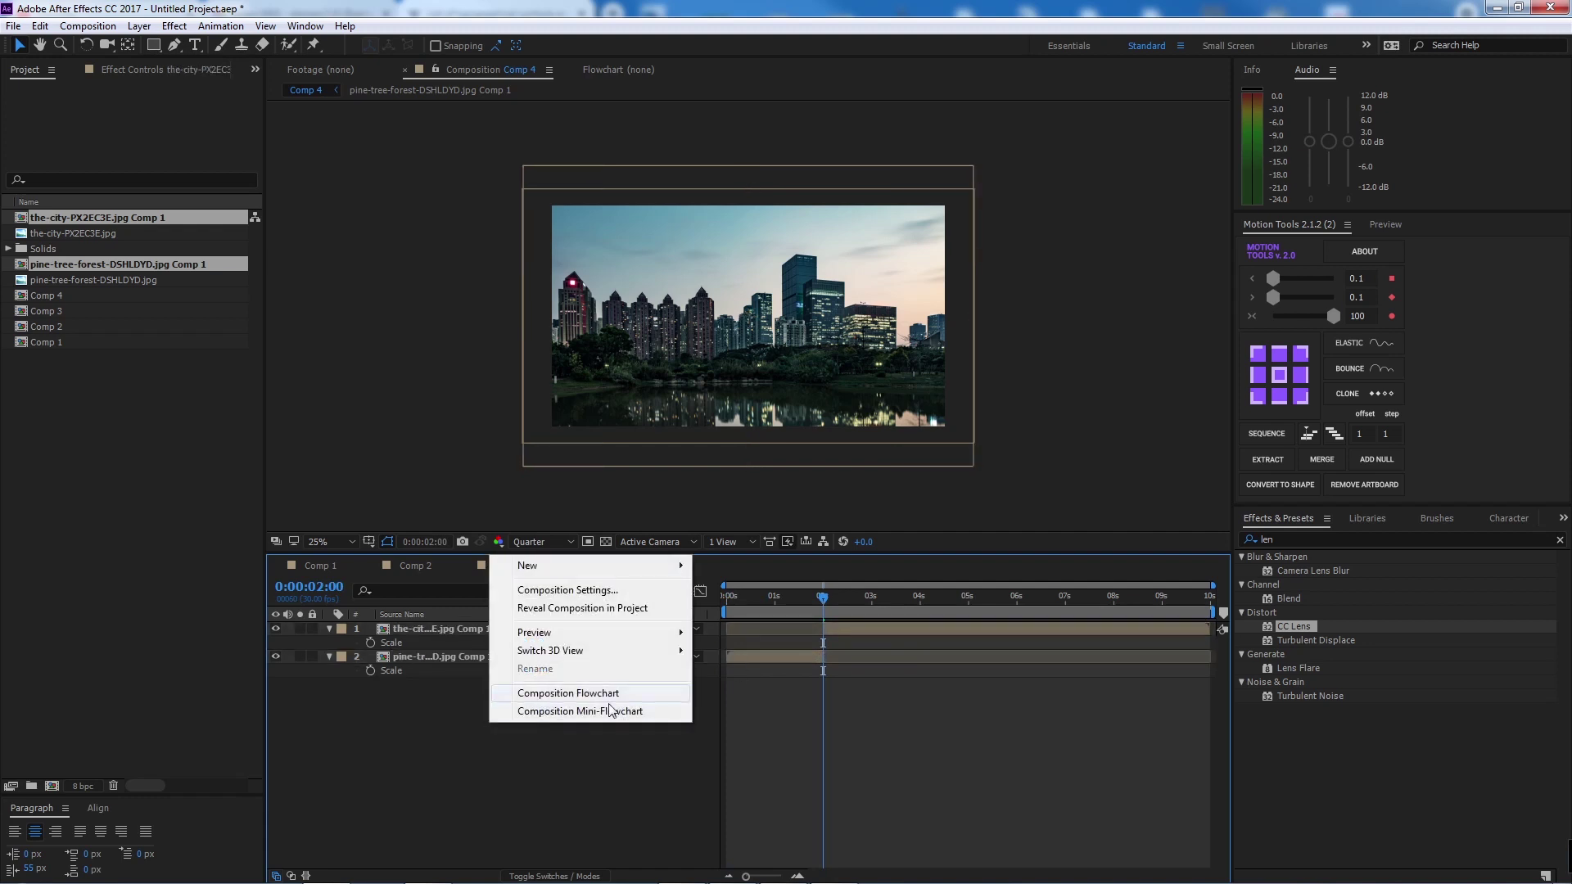
mouse_move(645, 566)
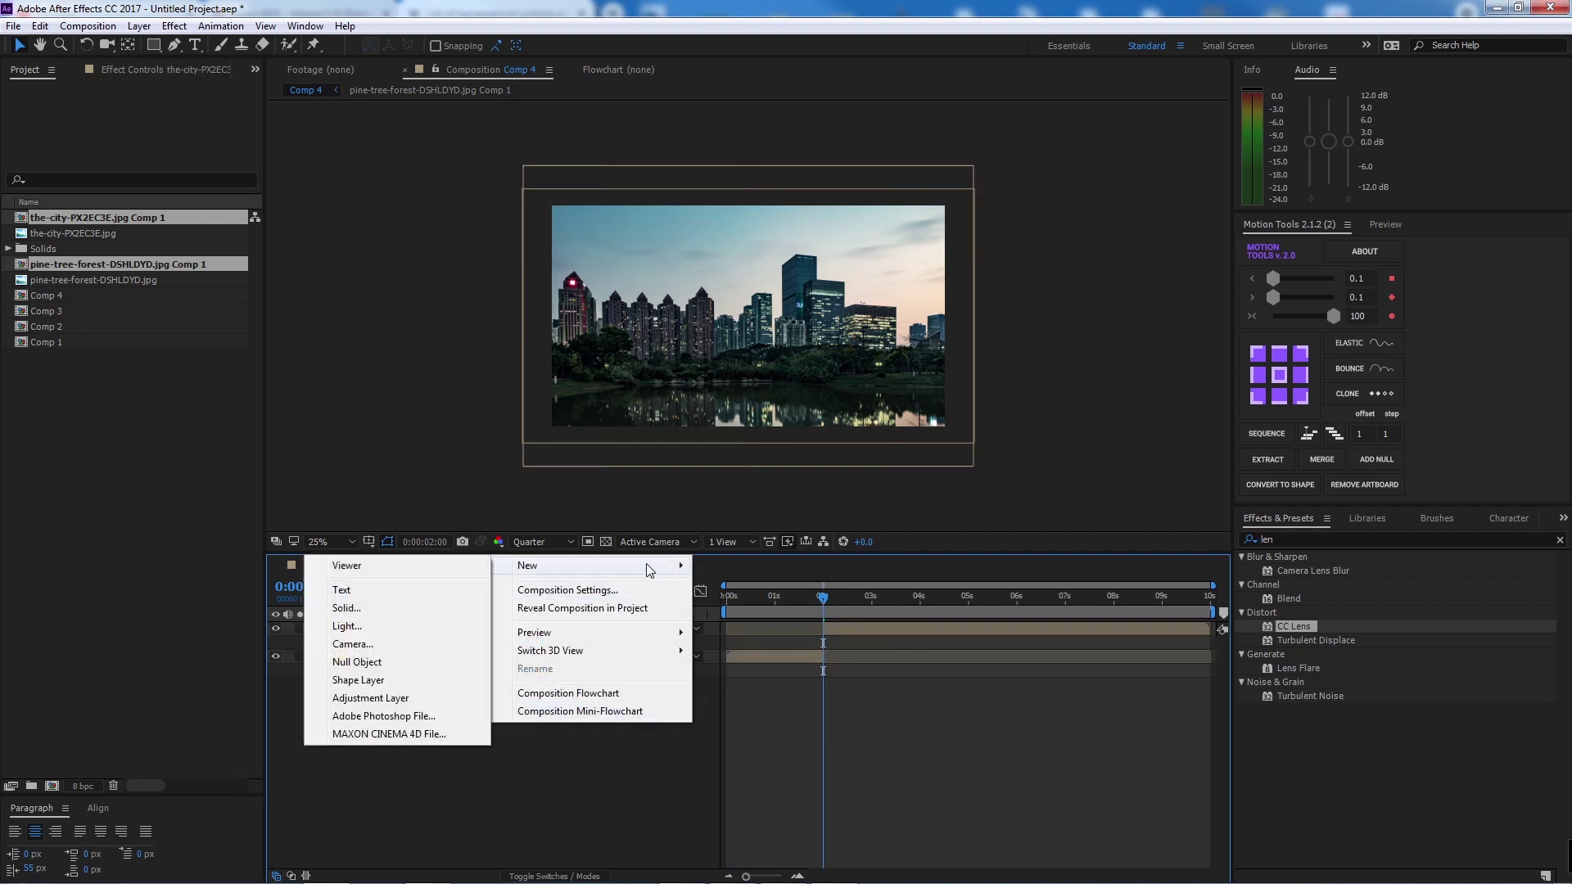
click(455, 691)
- Search 'len' in Effects & Presets and apply Lens Flare to the adjustment layer
click(1277, 539)
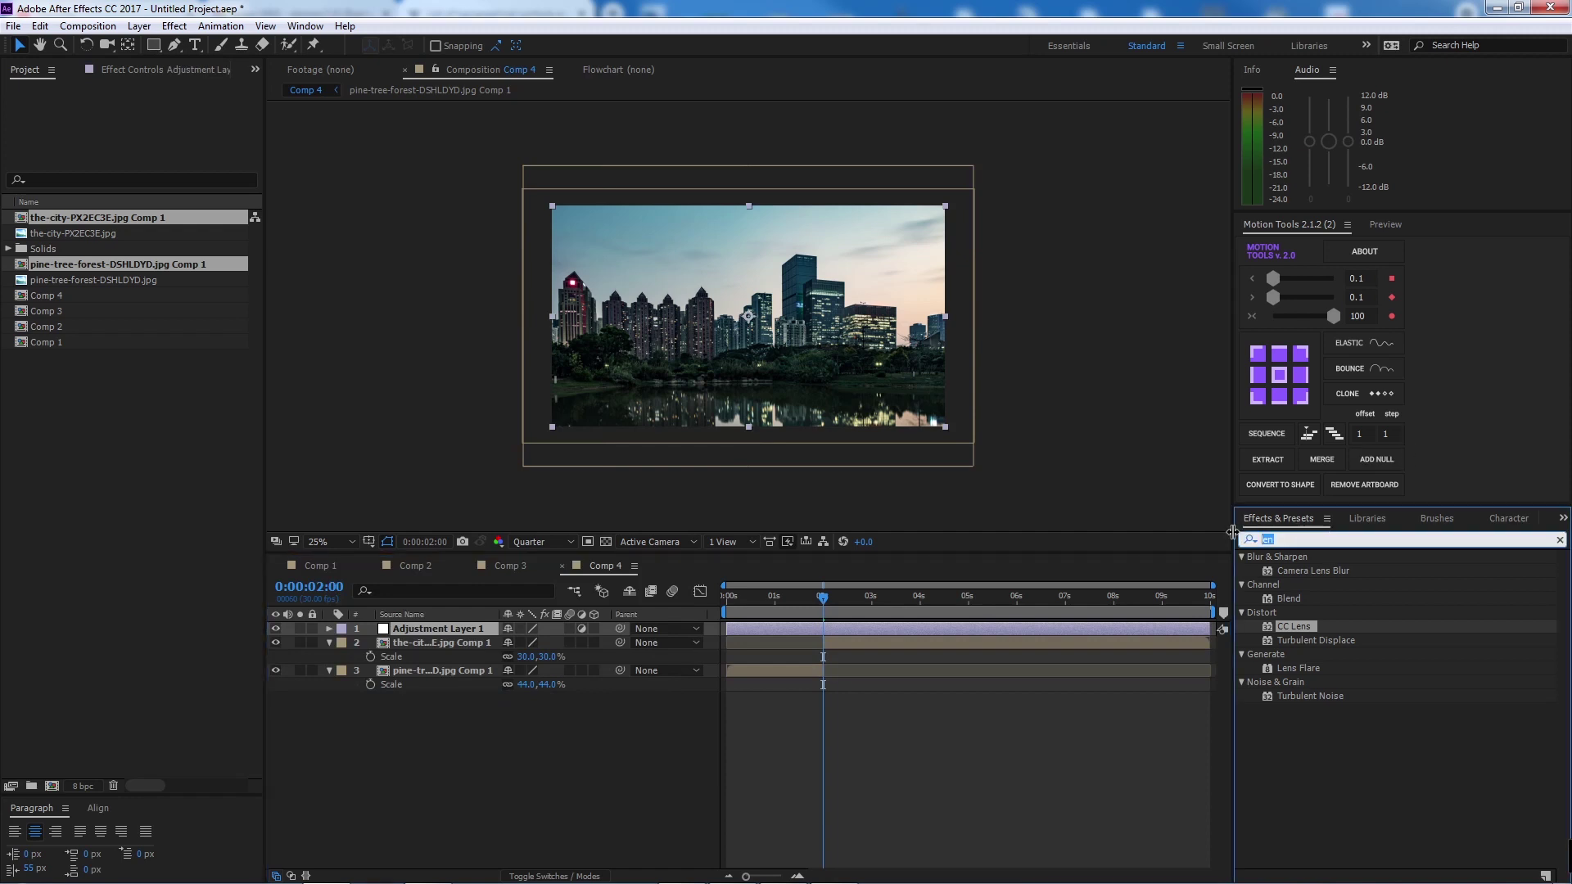
text(len)
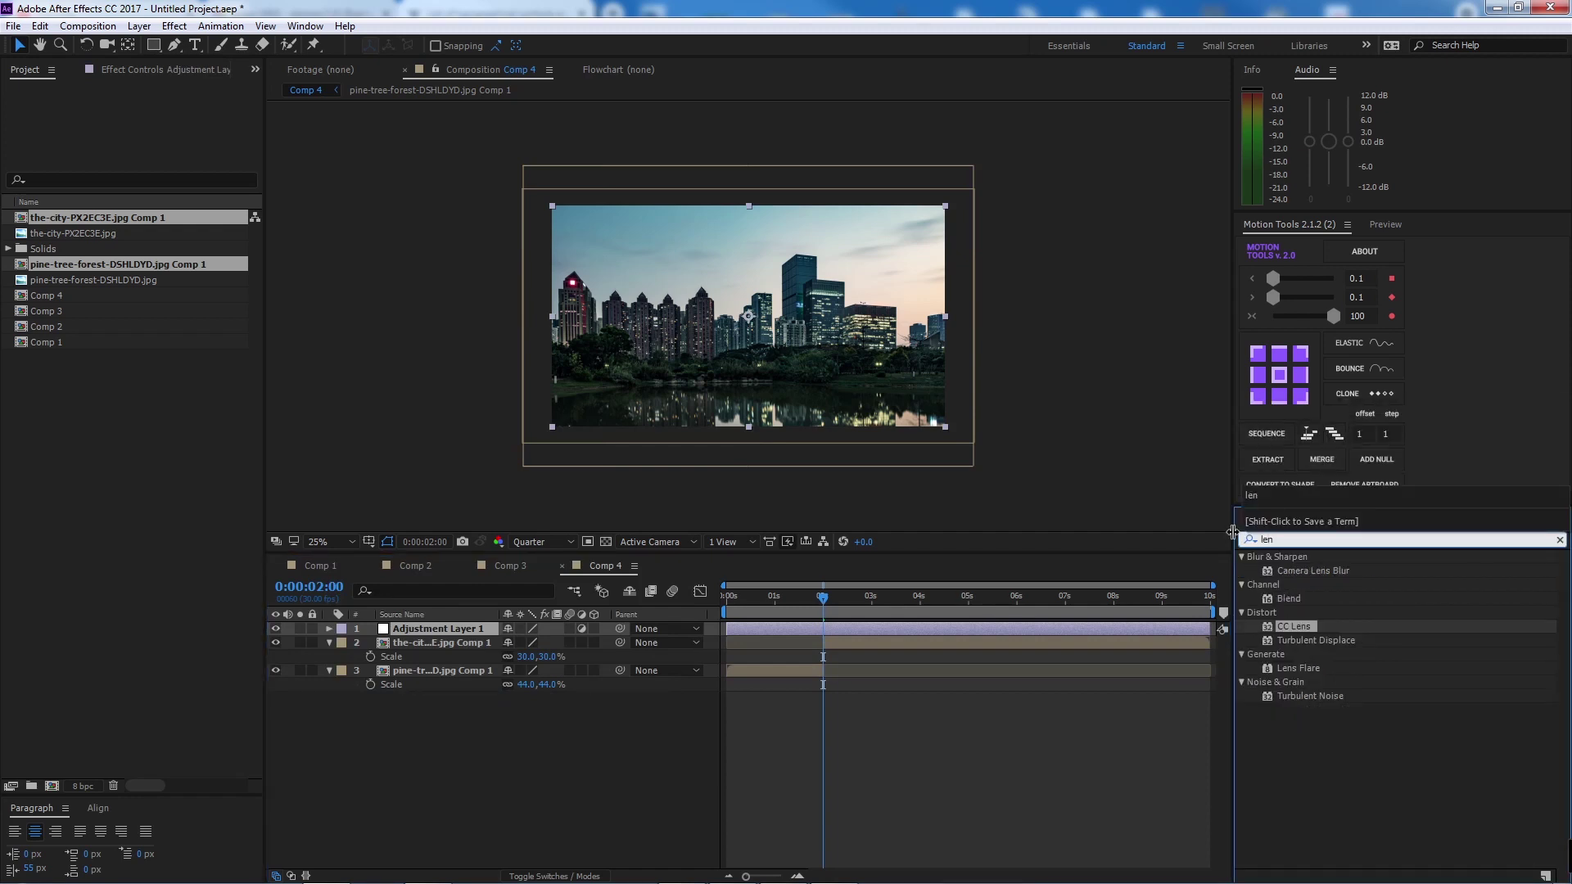
click(1325, 666)
double_click(1314, 668)
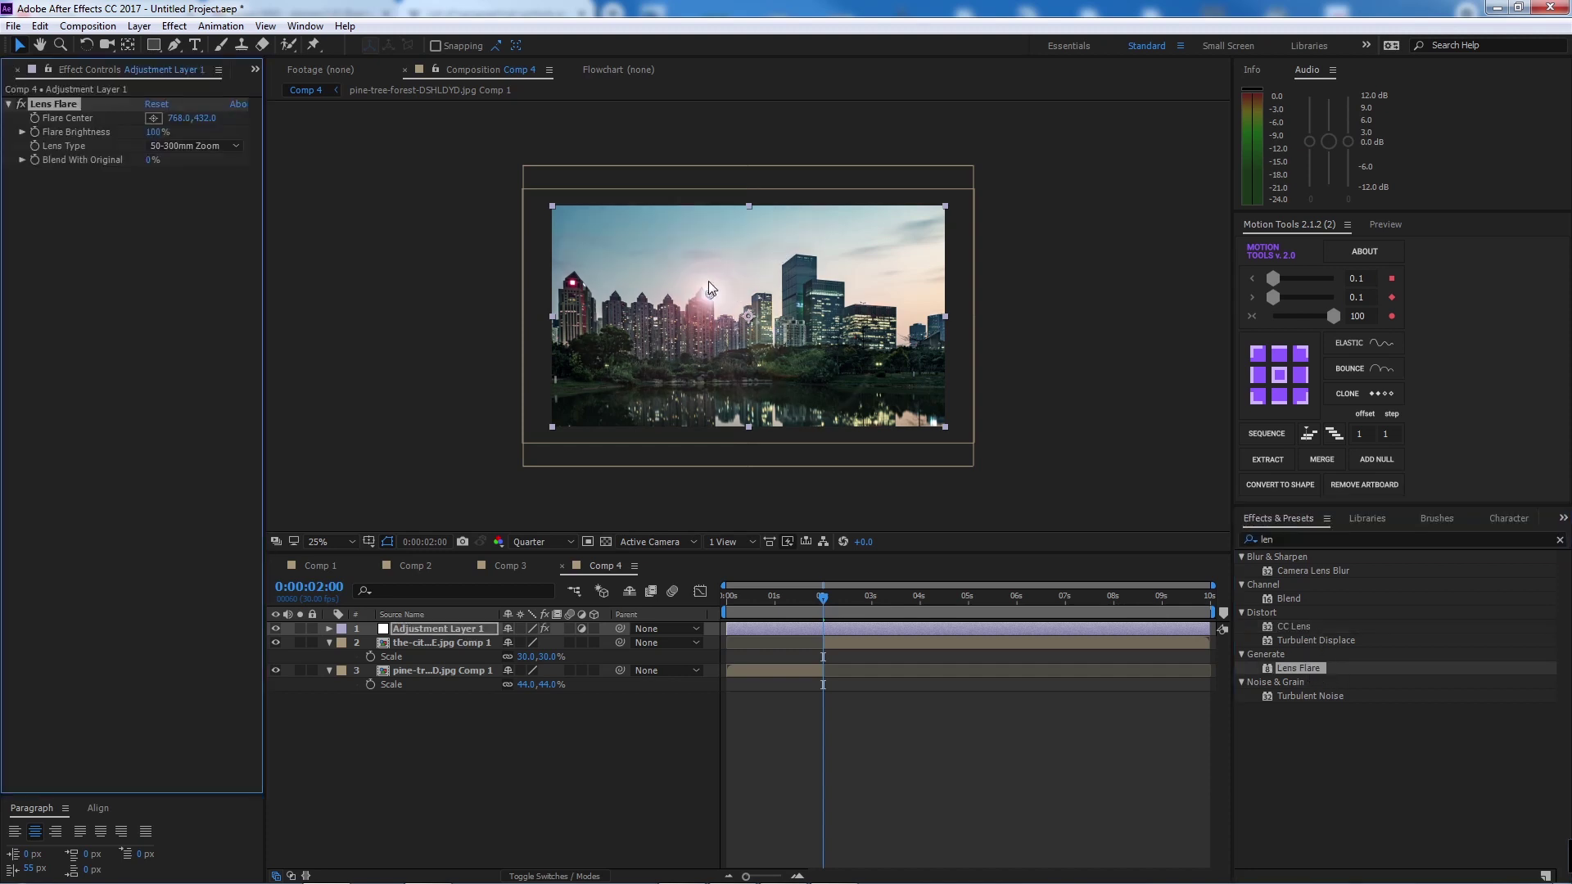
- Move the Flare Center to the top-left corner and keyframe it at 2:00
drag(709, 297, 661, 277)
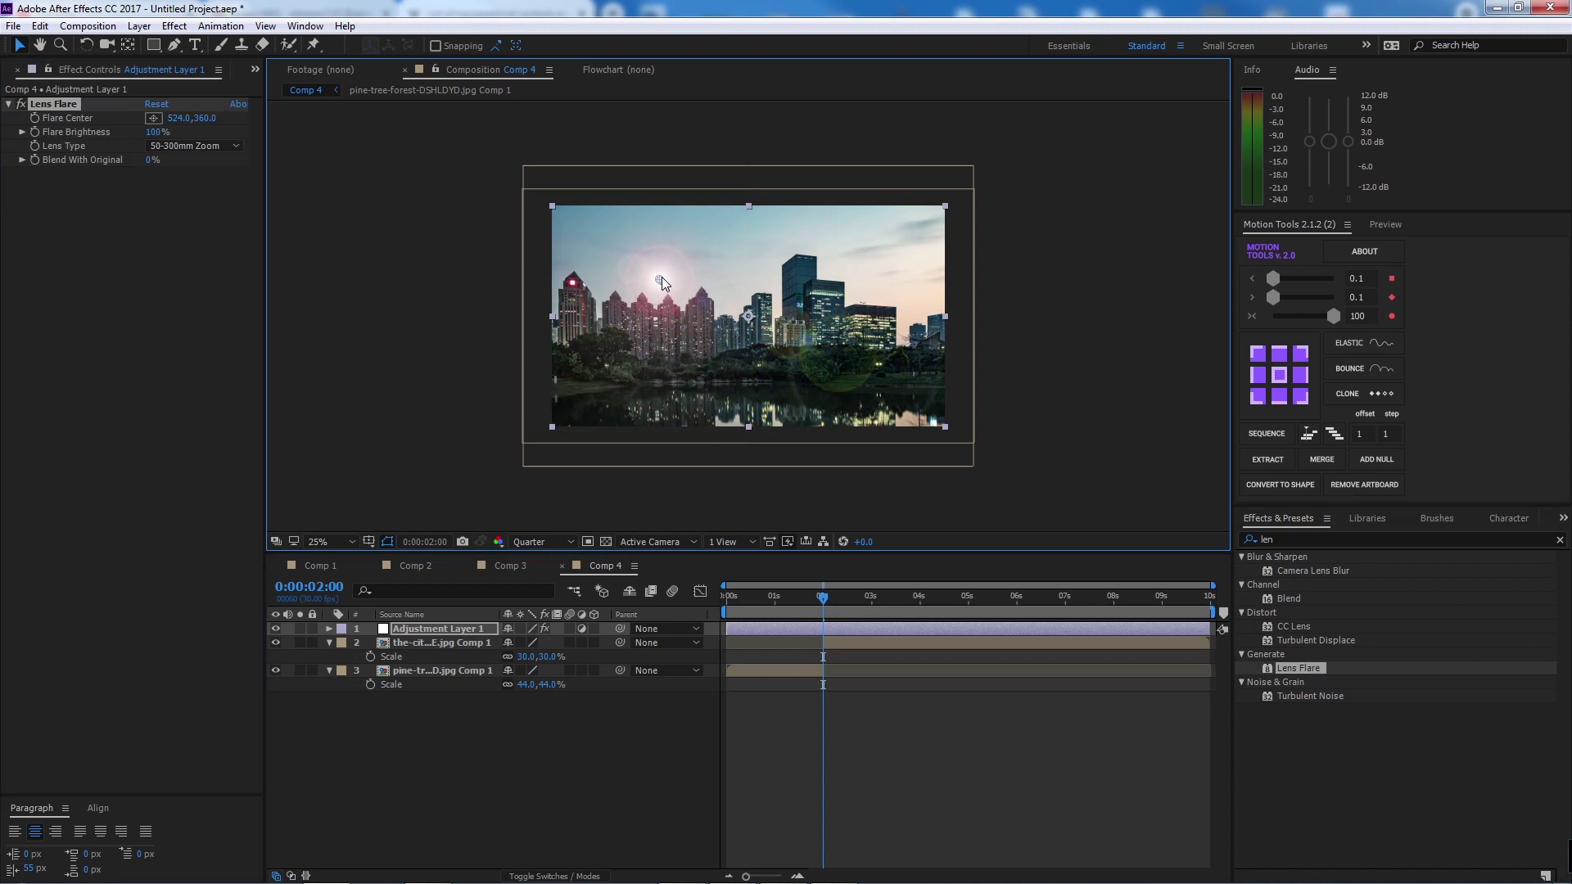
drag(661, 277, 552, 203)
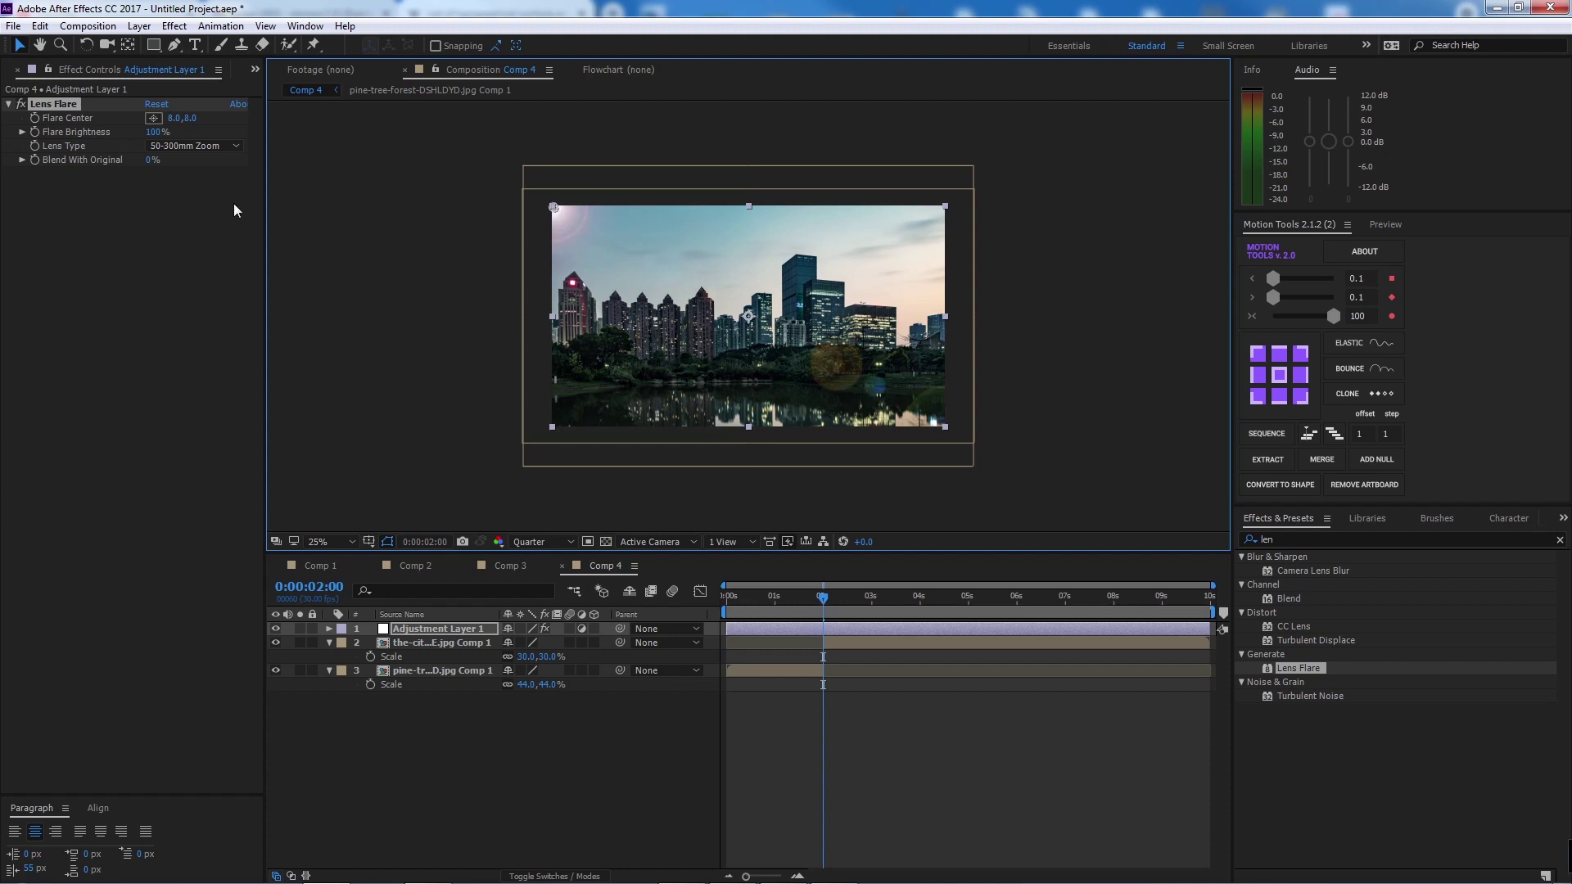
click(458, 632)
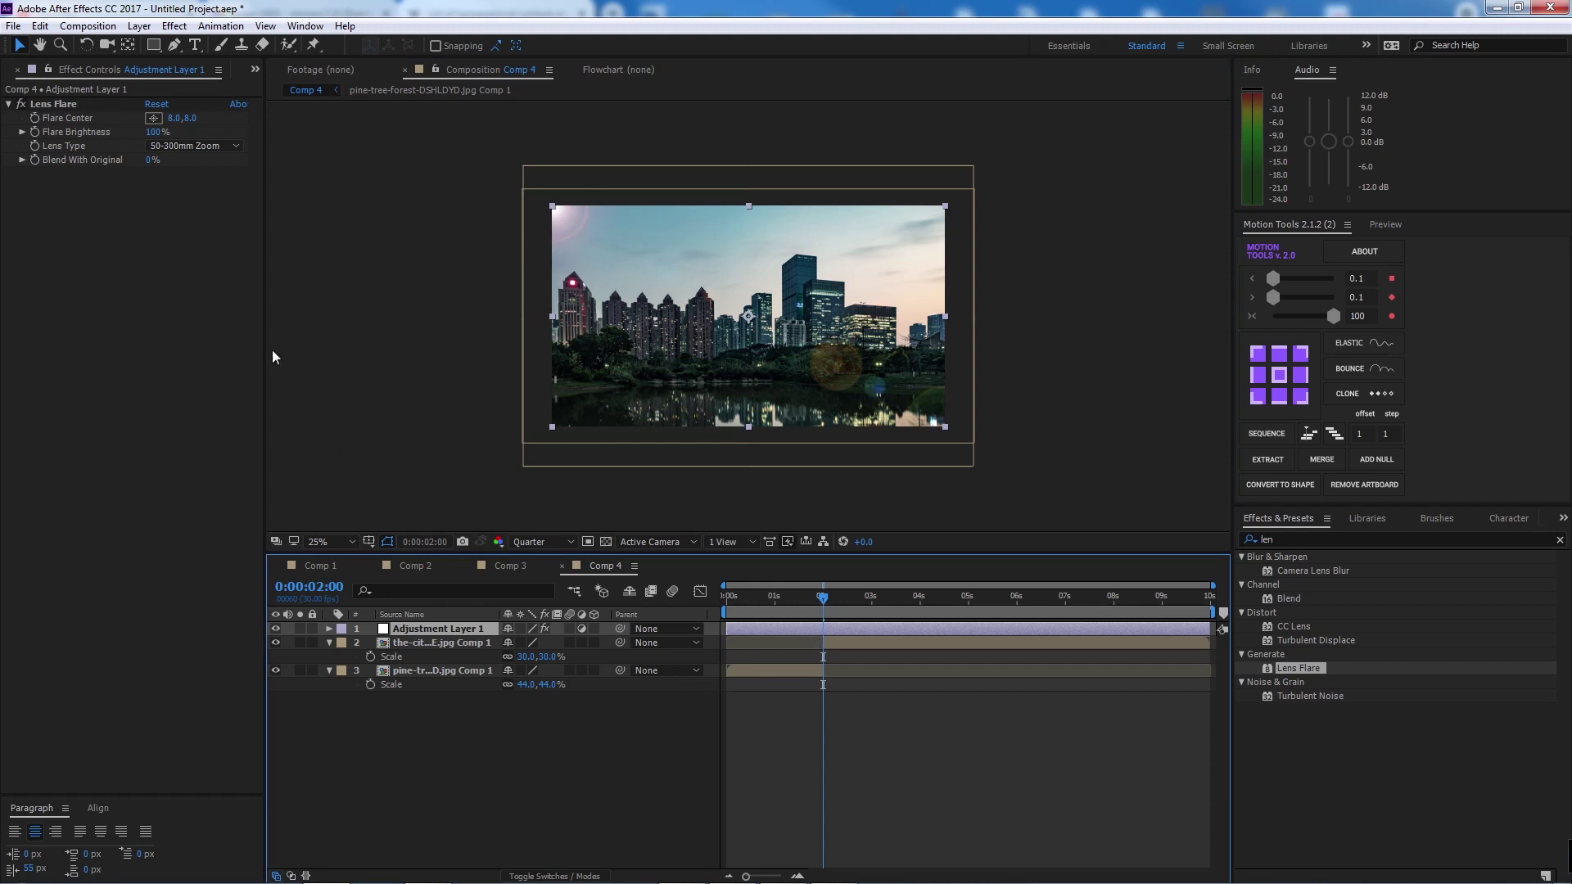
click(35, 119)
- Keyframe the Flare Center sweeping to the top-right corner at 2:20, checking across the cut
key(u)
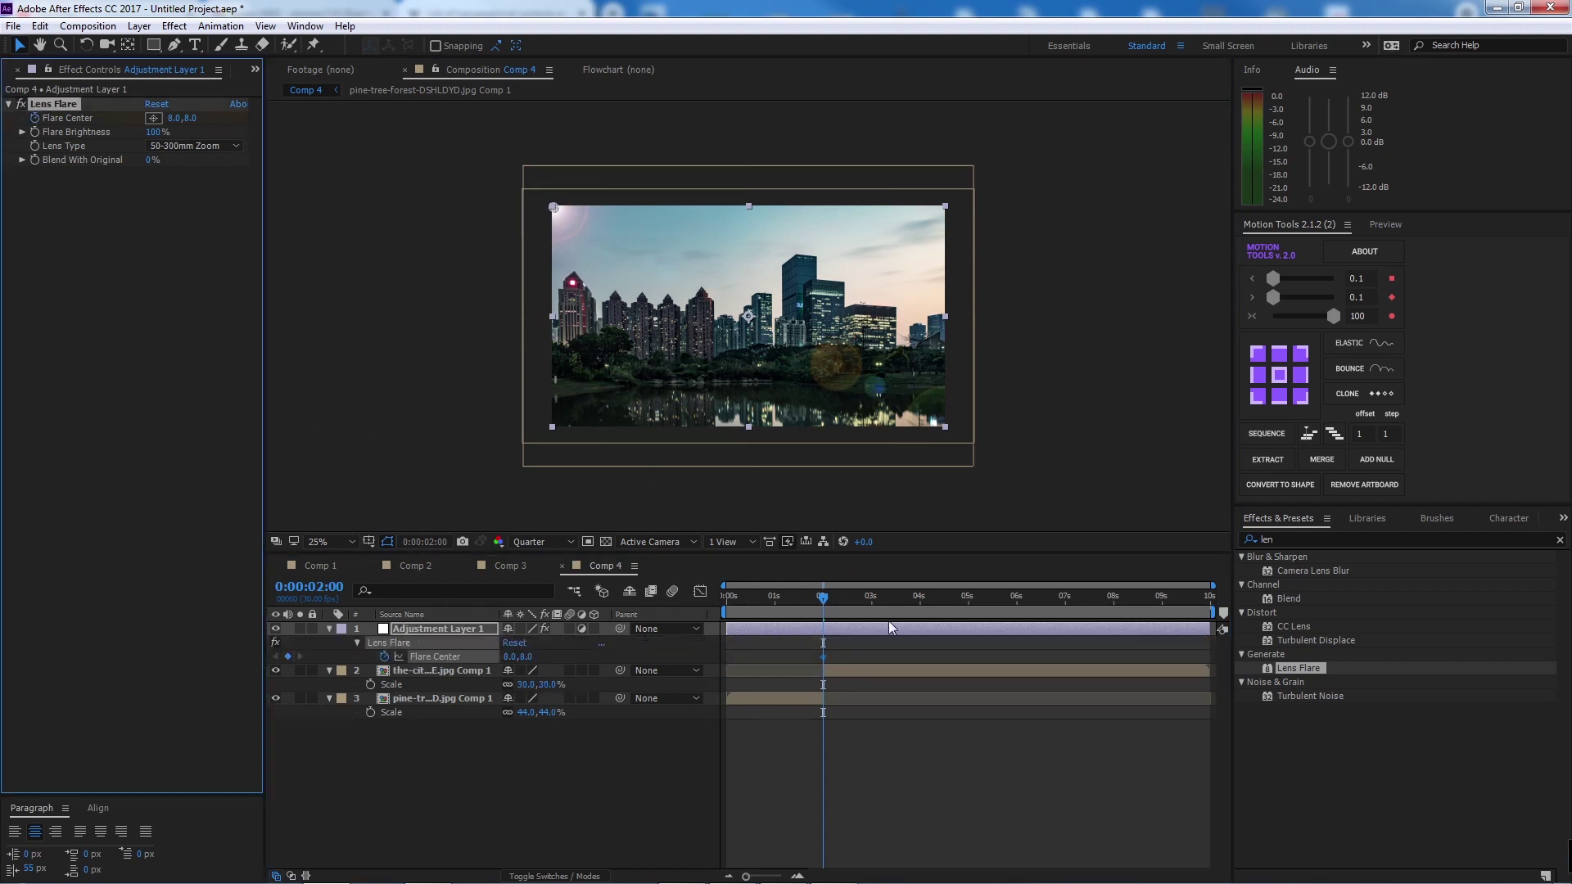
click(836, 612)
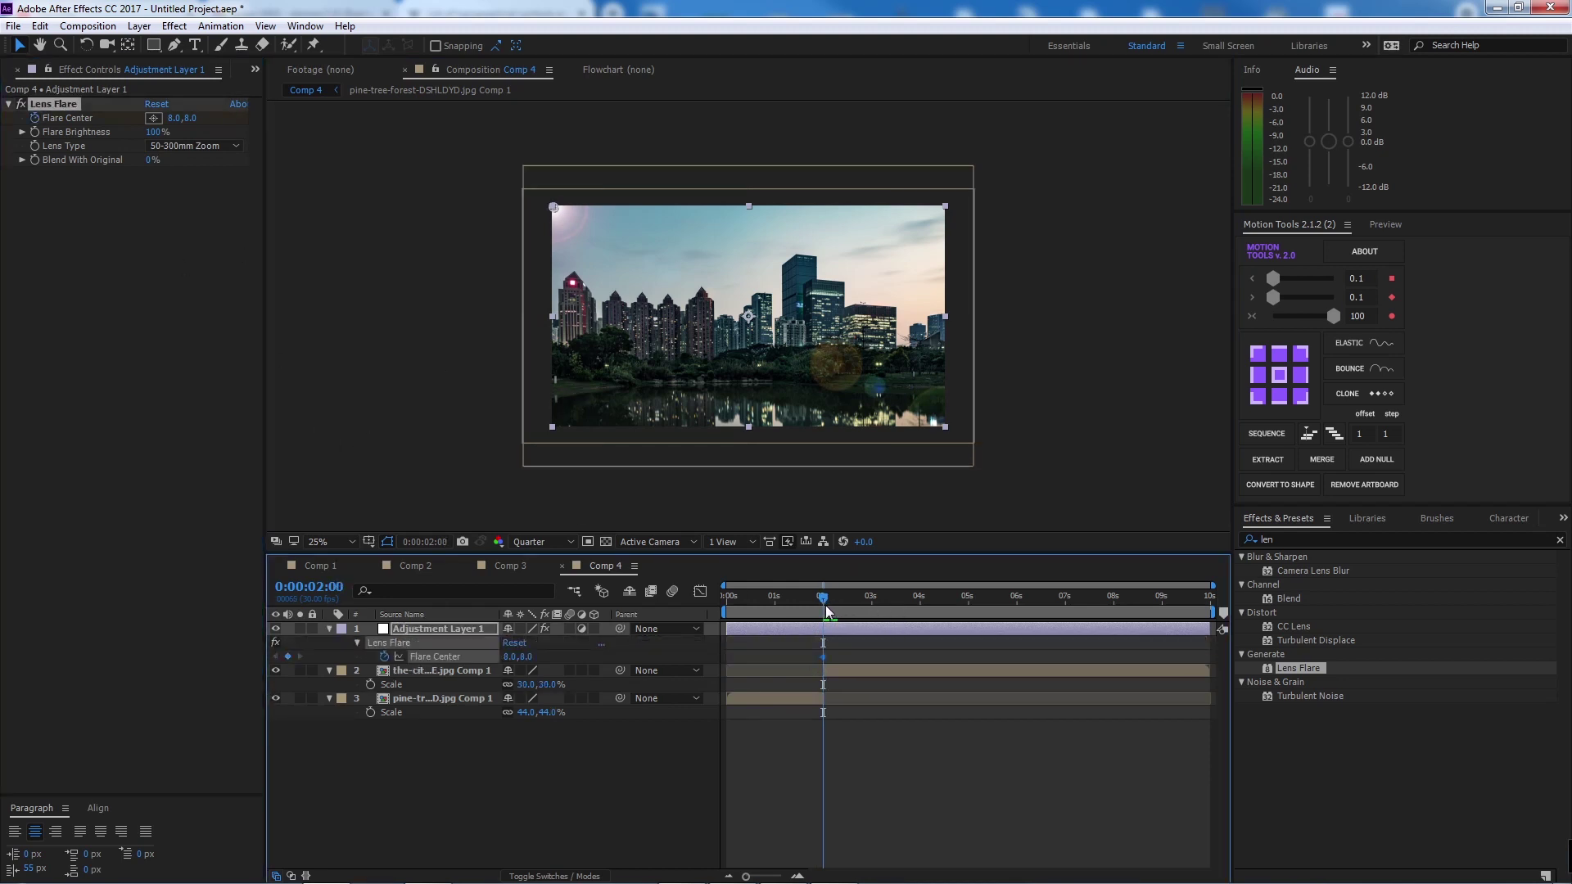
key(alt+])
key(shift+Page_Down)
key(shift+Page_Down)
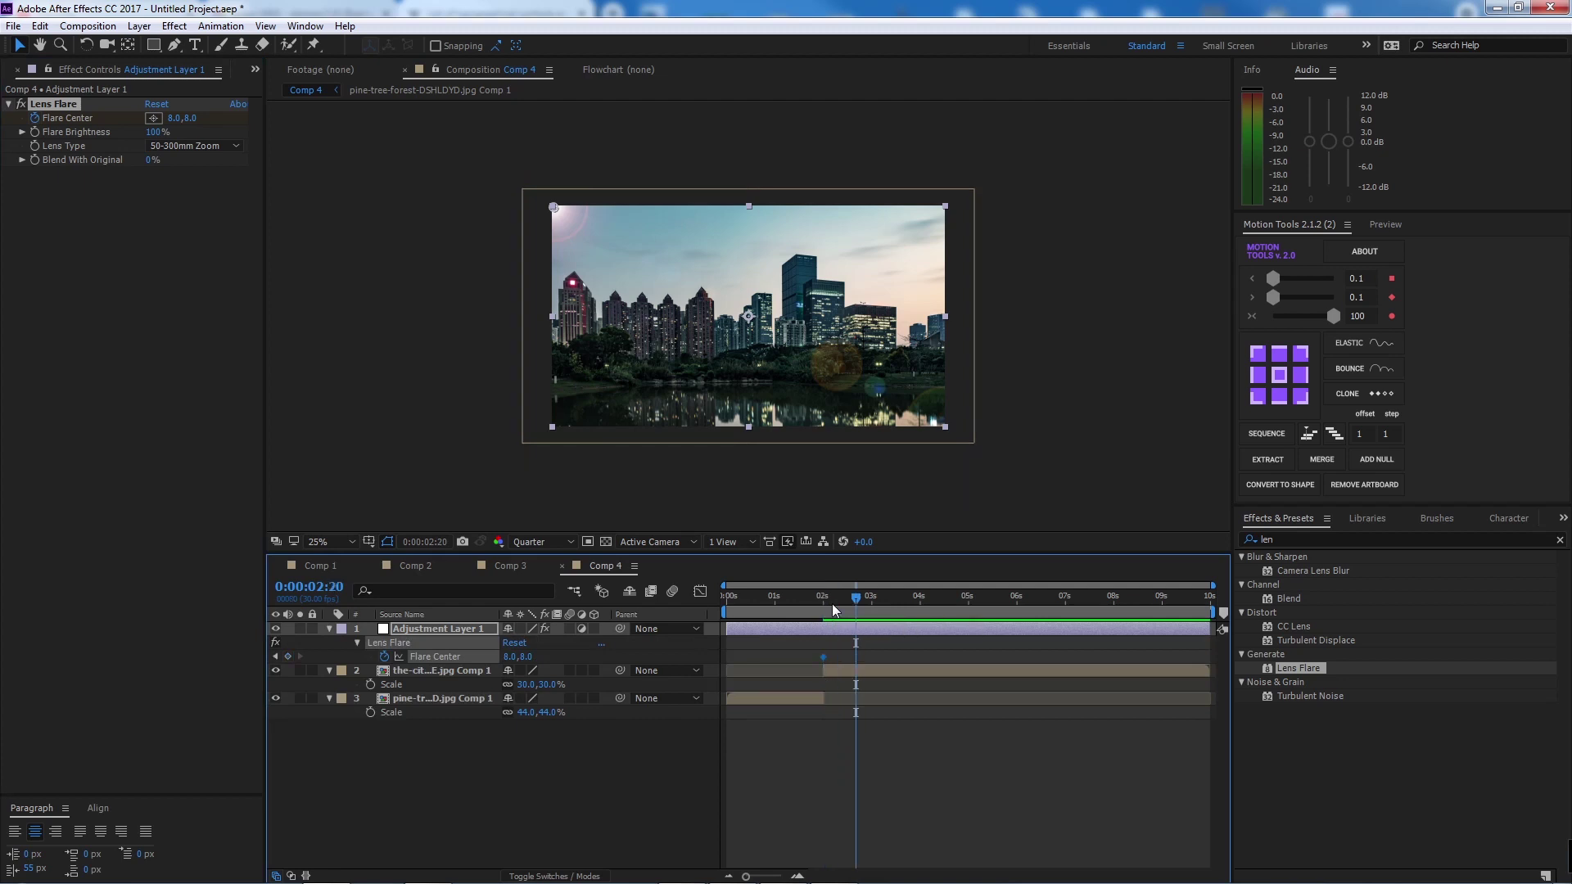
drag(555, 209, 955, 213)
drag(851, 600, 816, 596)
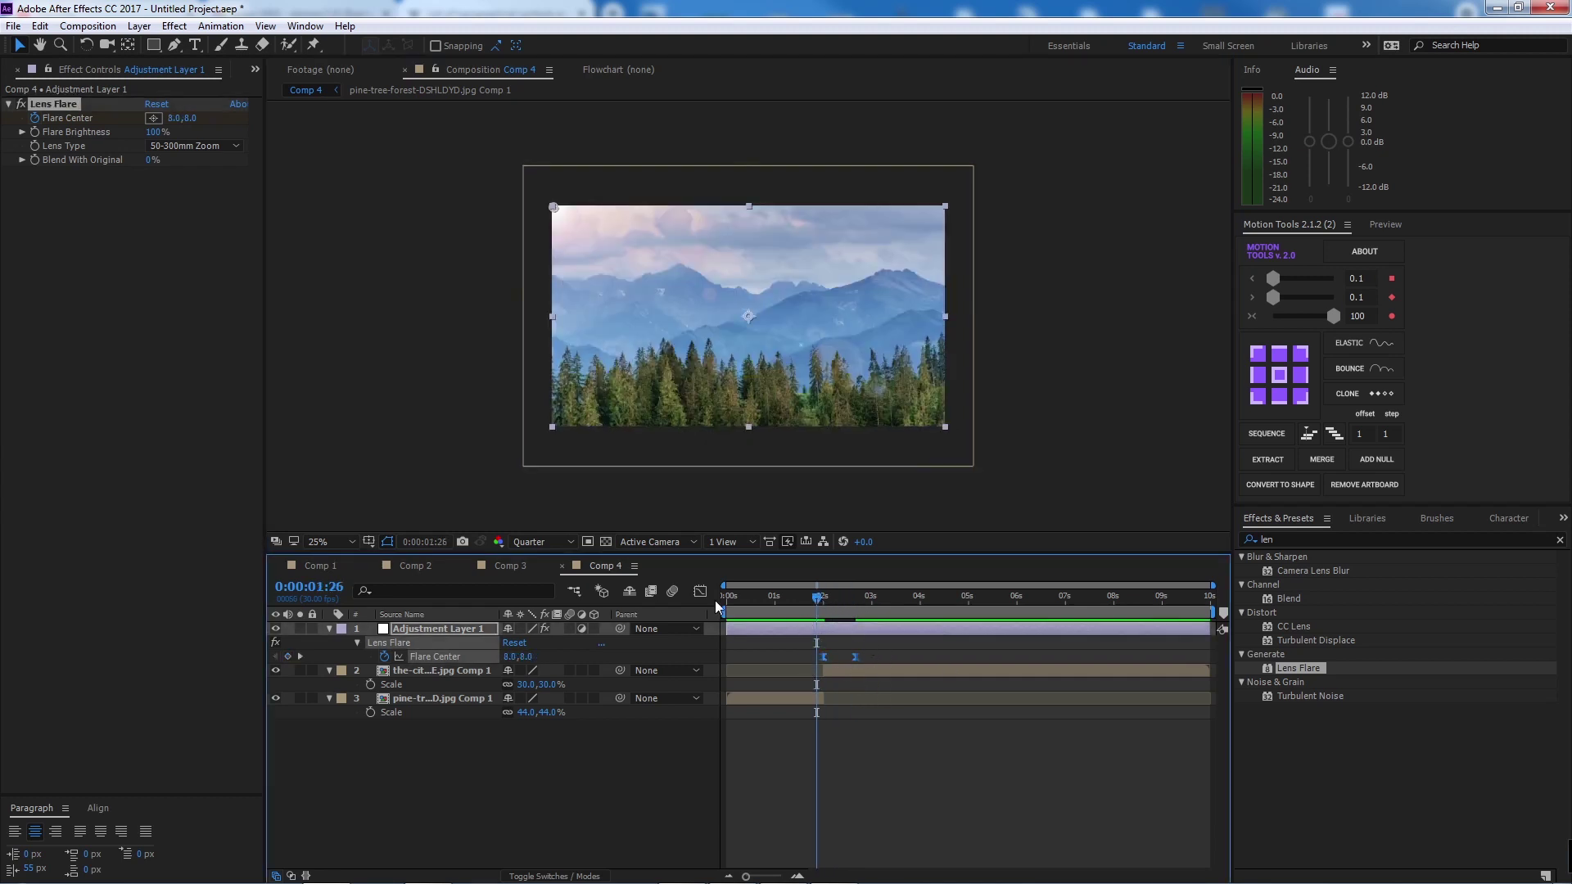
mouse_move(816, 596)
mouse_down()
mouse_move(859, 600)
mouse_move(822, 600)
mouse_up()
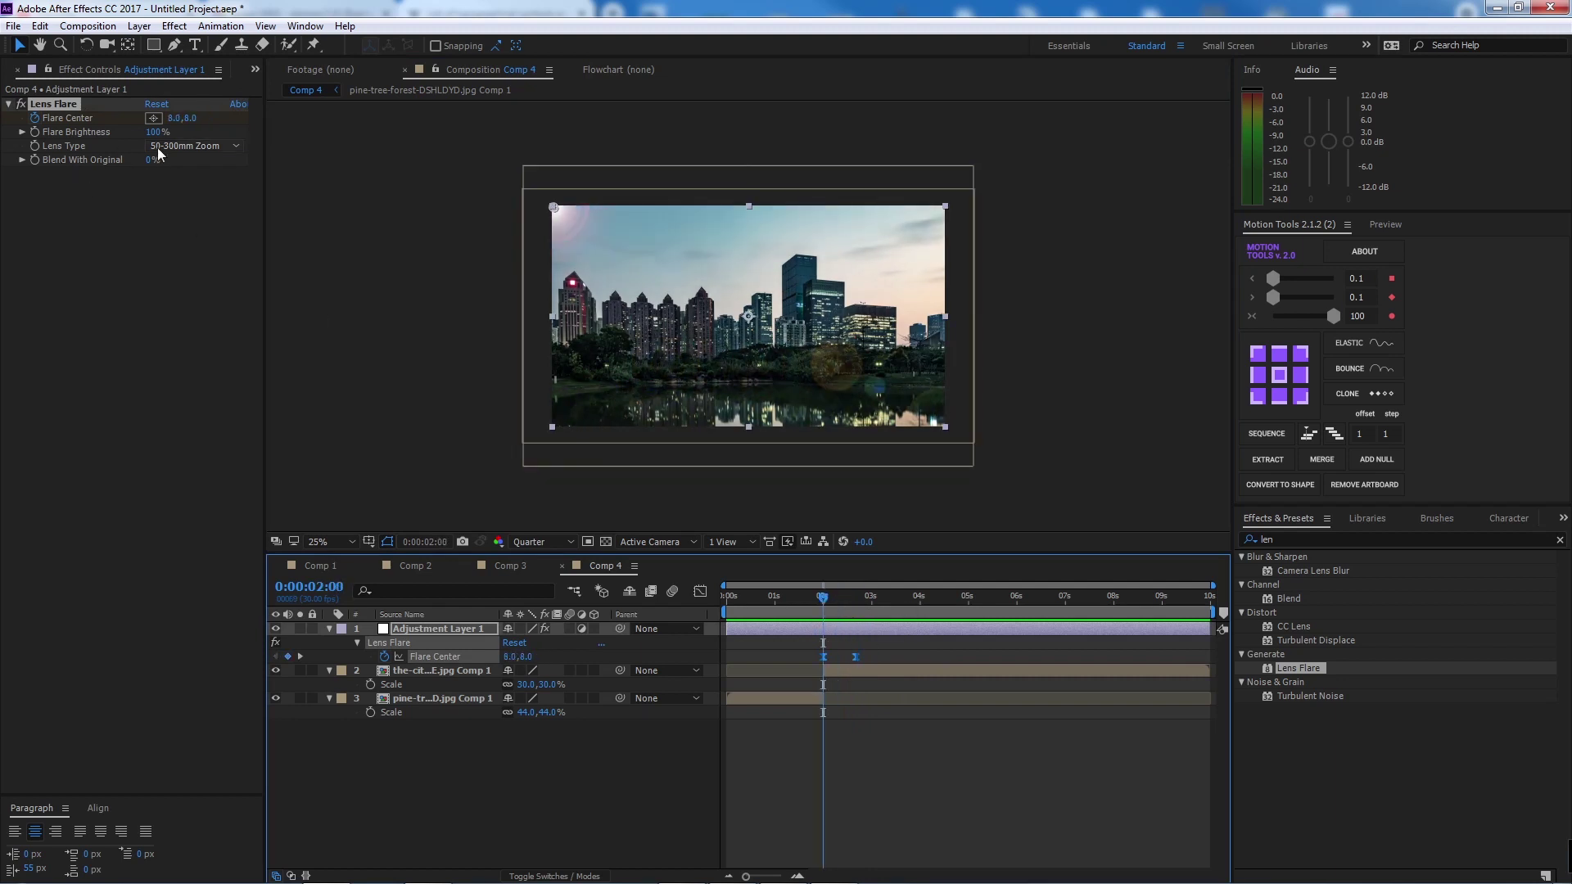
- Keyframe Flare Brightness up to 219% at 2:09, back to 100% at 2:20, with Easy Ease
click(35, 138)
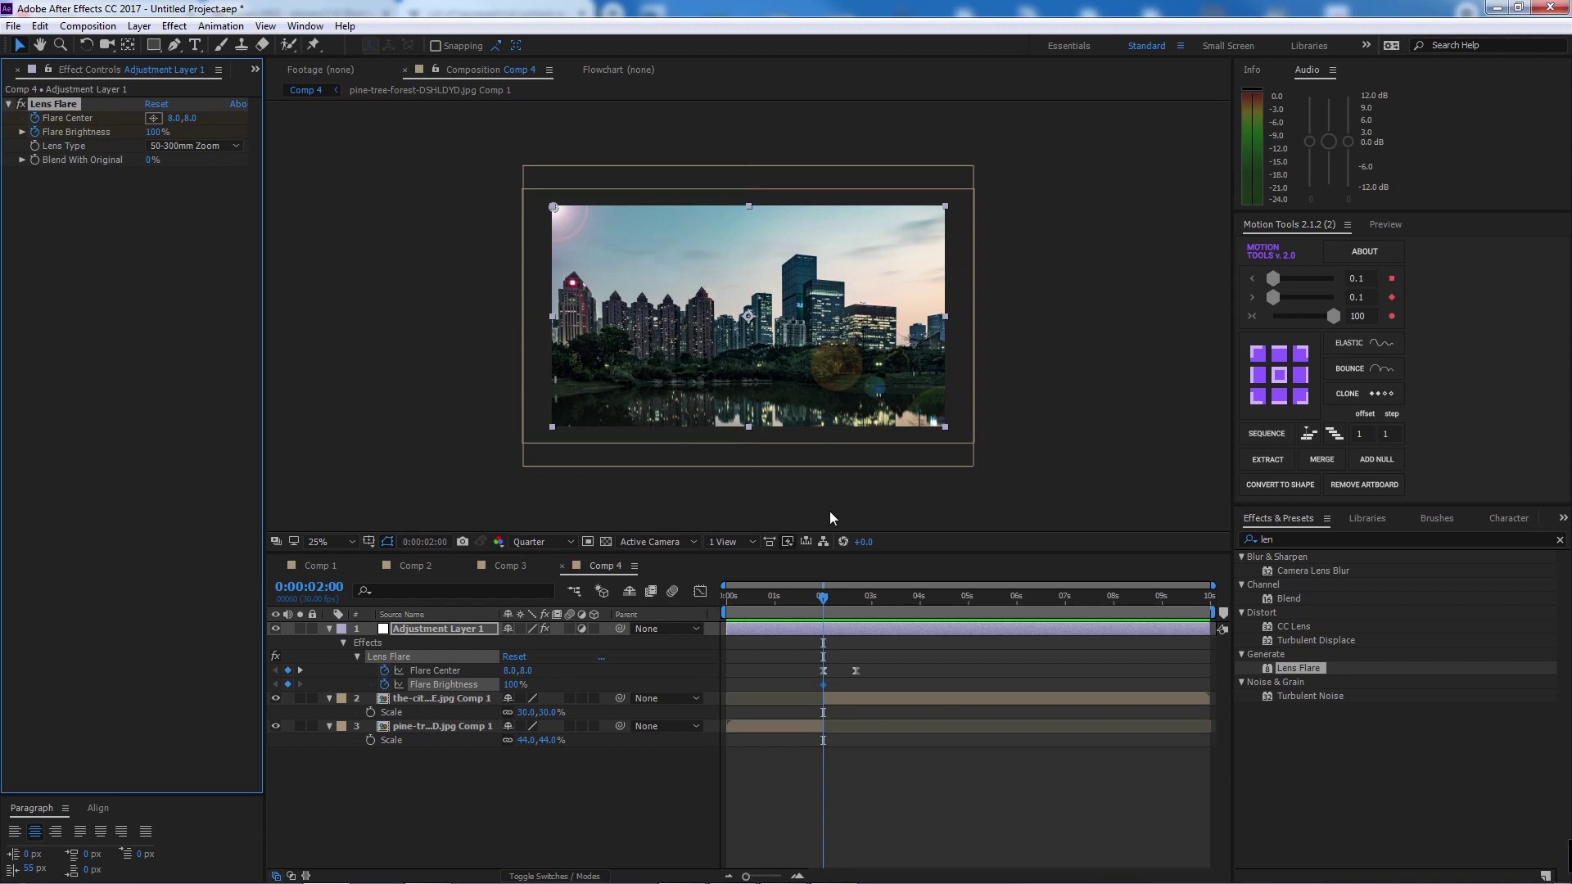
drag(827, 599, 839, 599)
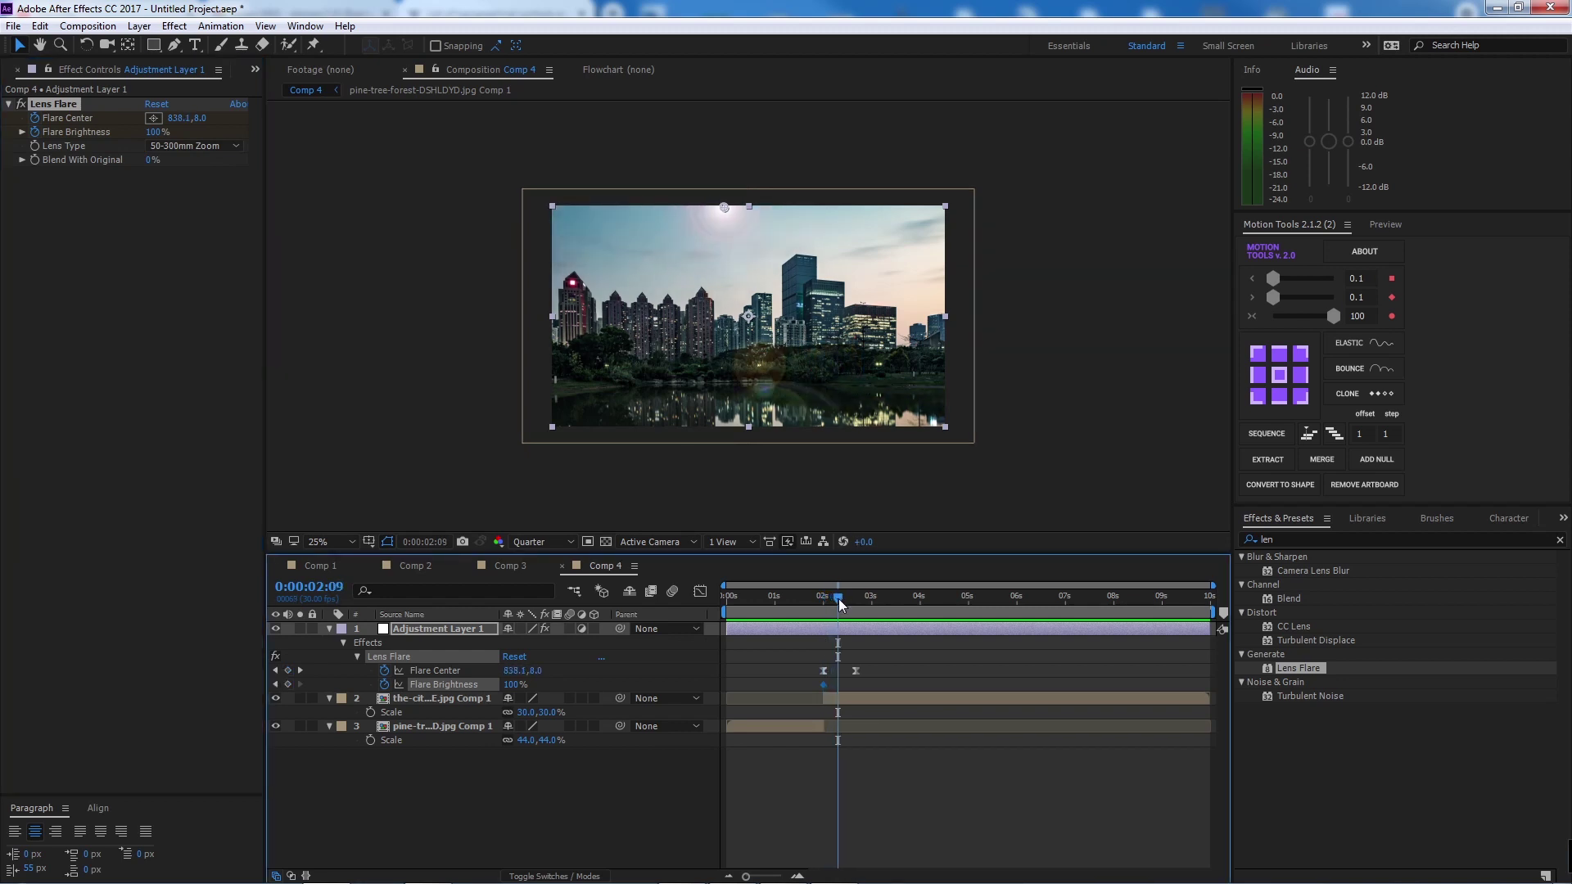
drag(158, 132, 287, 160)
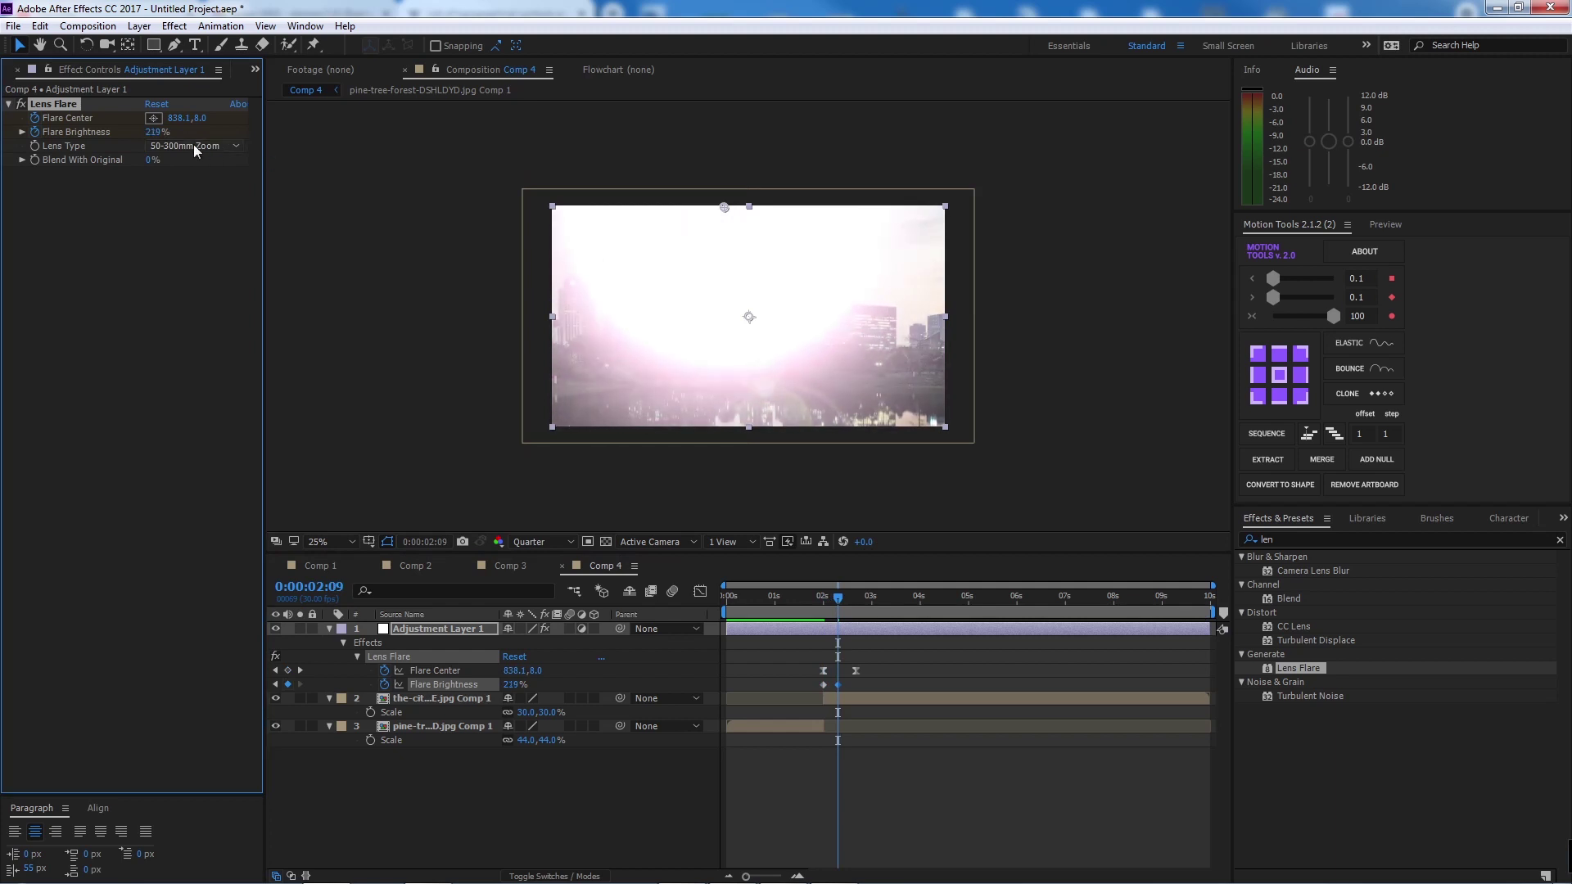
key(k)
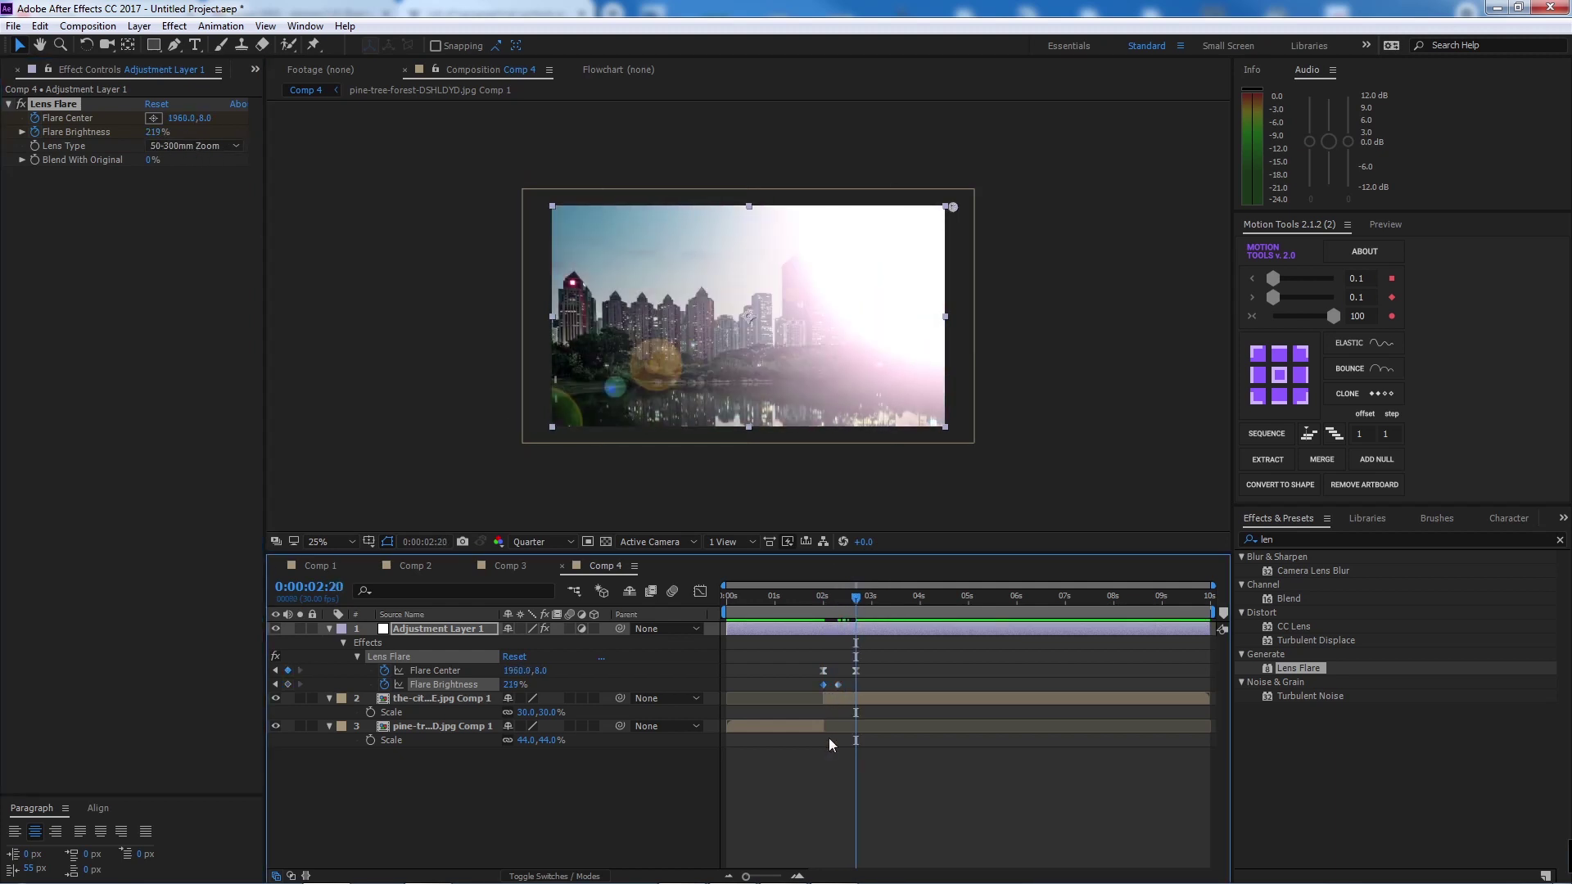
key(ctrl+v)
mouse_move(807, 694)
mouse_down()
mouse_move(879, 707)
mouse_move(857, 676)
mouse_move(808, 686)
mouse_up()
key(F9)
- Preview the flare sweep across the forest-to-city cut
drag(829, 597, 817, 597)
key(space)
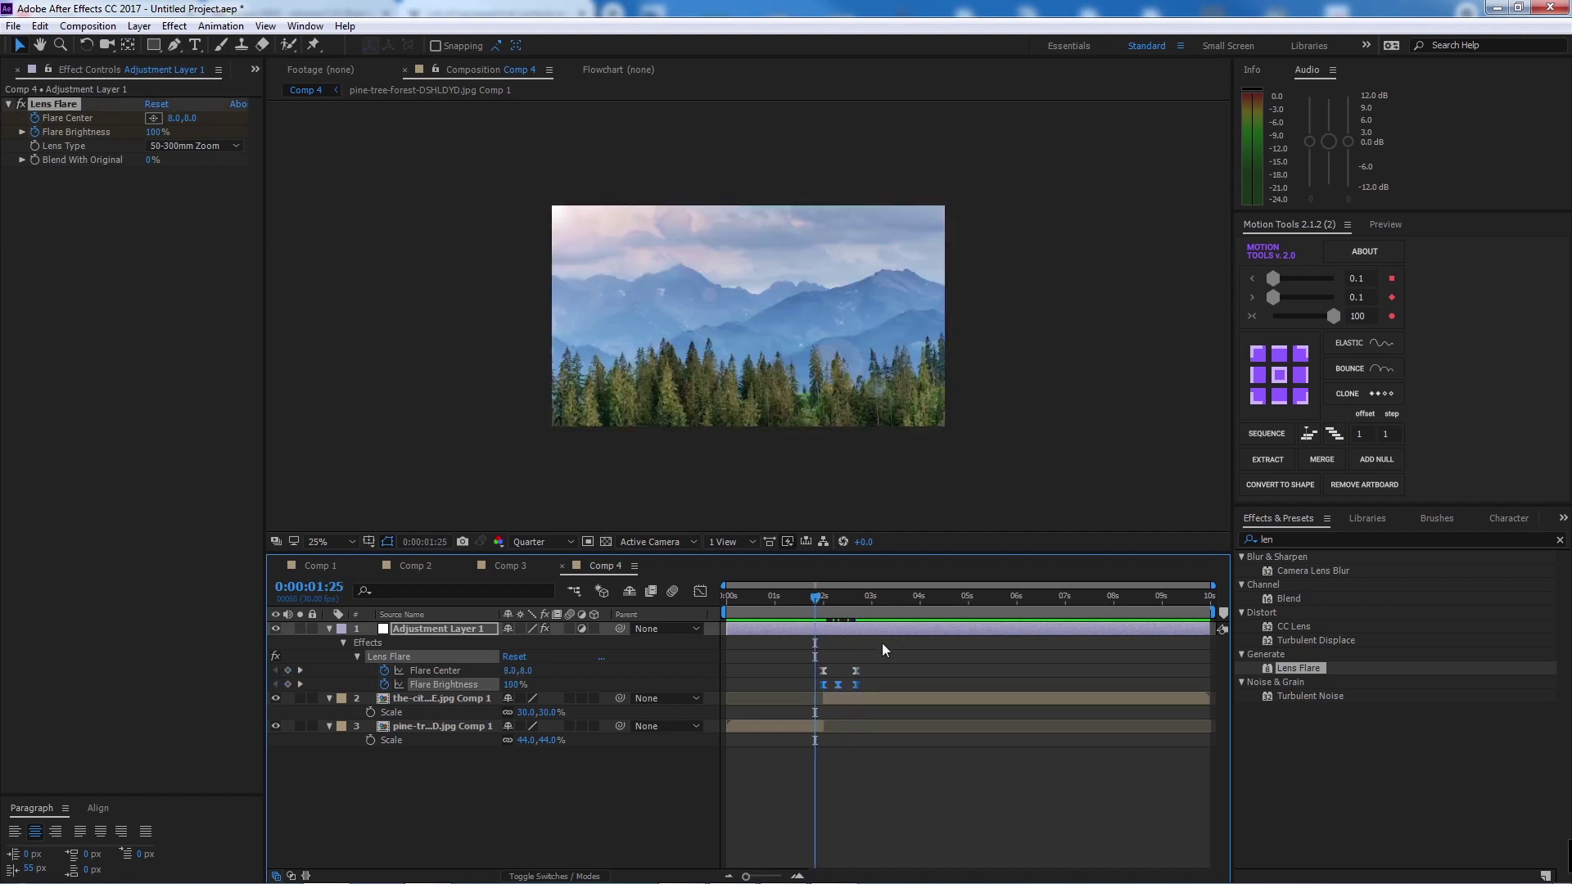
mouse_move(841, 593)
mouse_down()
mouse_move(807, 596)
mouse_move(838, 601)
mouse_up()
click(748, 632)
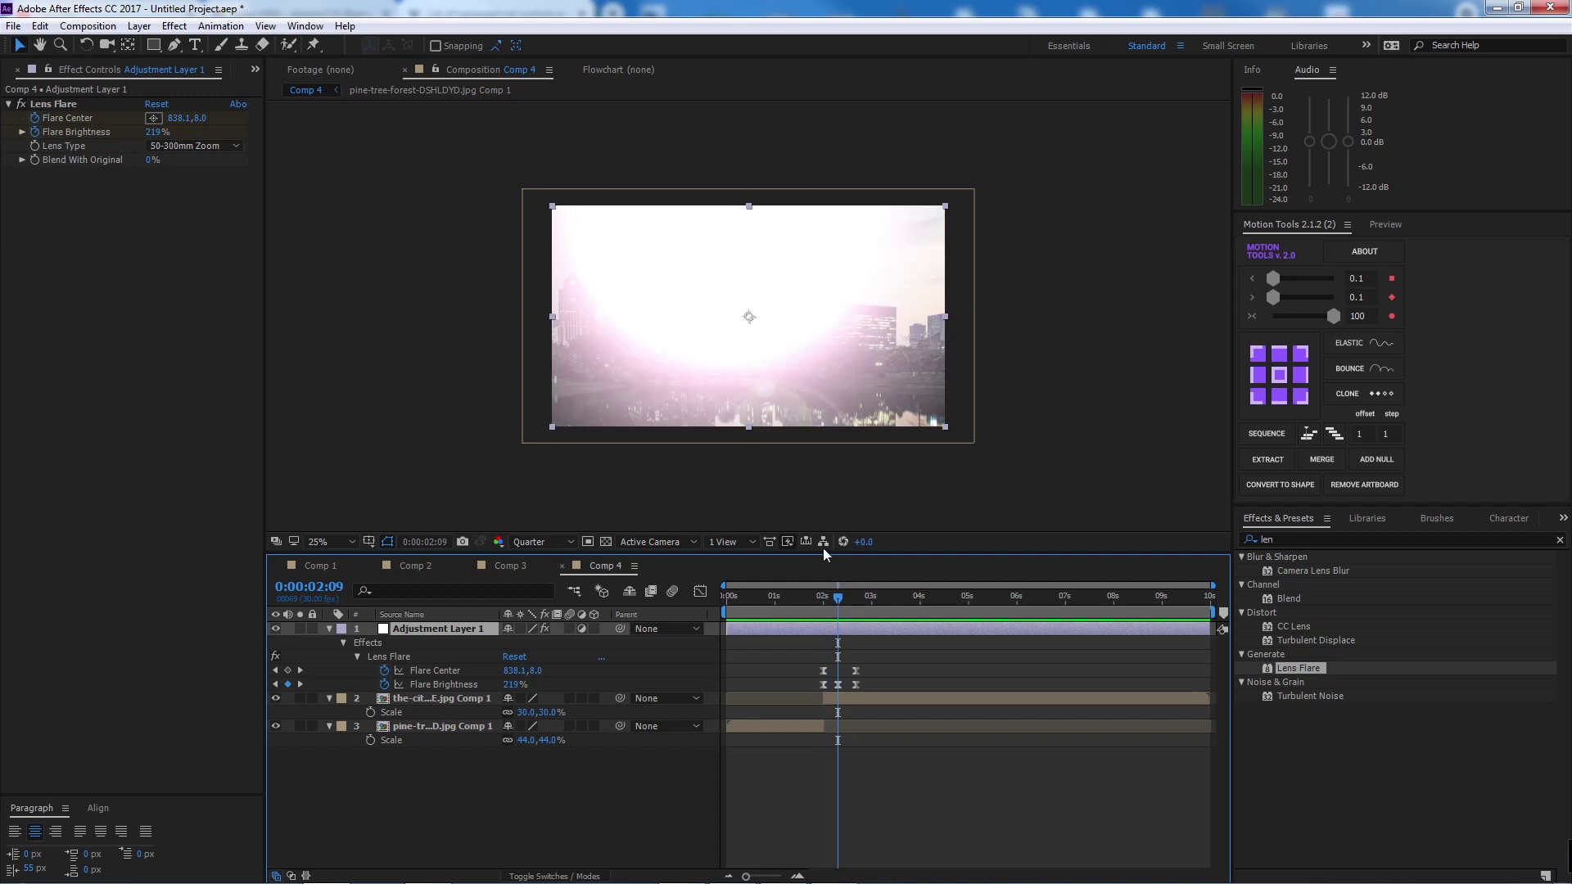
click(856, 700)
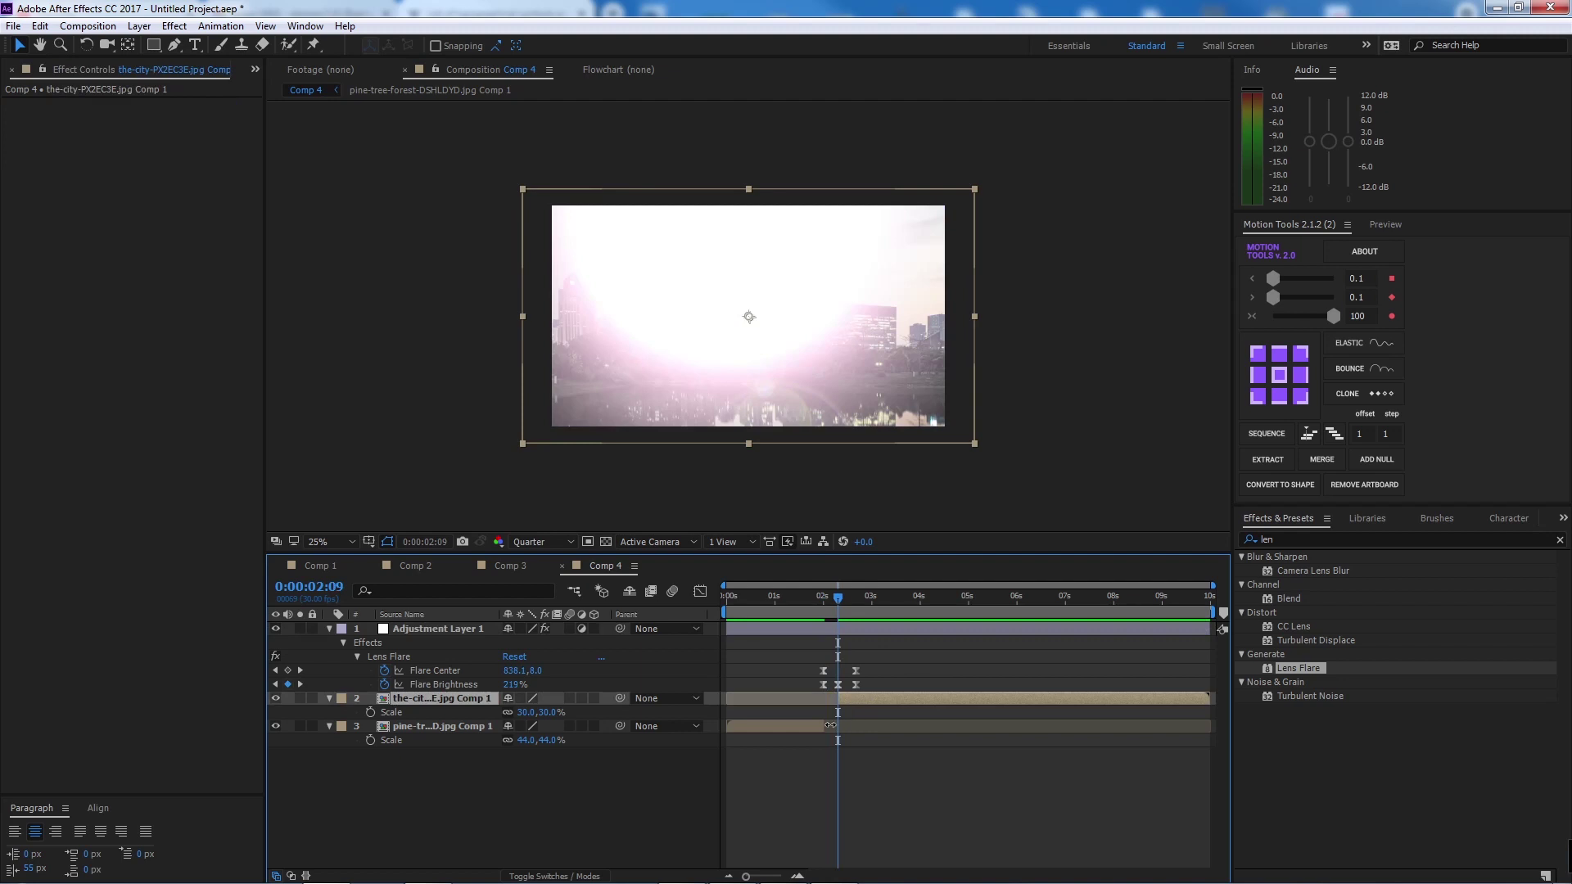
- Extend the forest layer to the flare's peak at 0:00:02:09, checking the cut frame by frame
drag(825, 729, 837, 729)
click(798, 875)
click(797, 875)
click(835, 604)
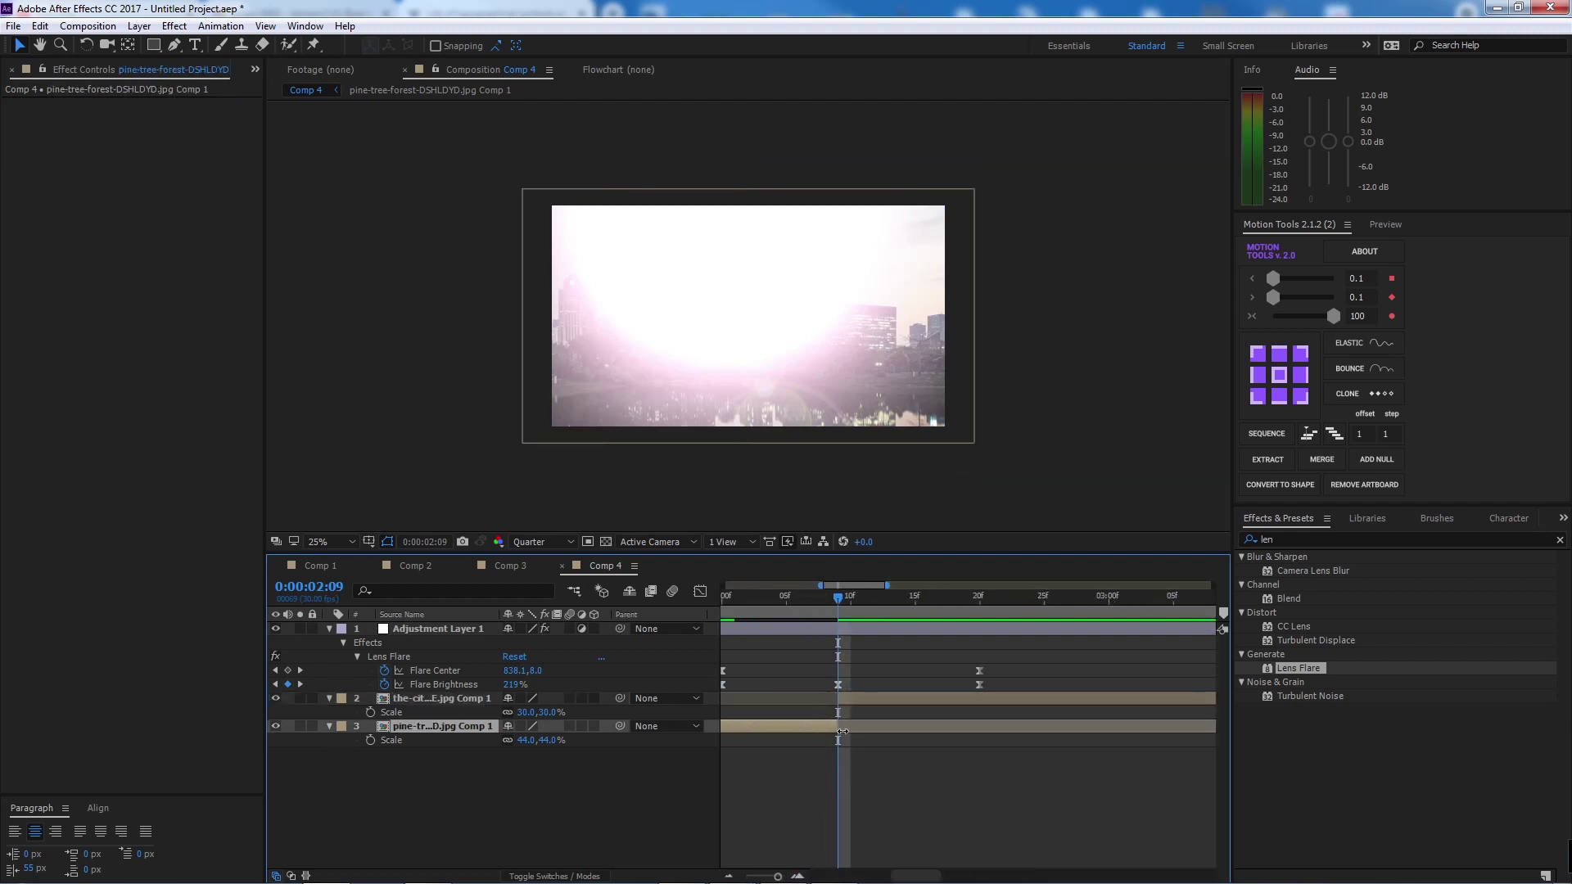
drag(835, 601, 809, 602)
drag(777, 875, 767, 875)
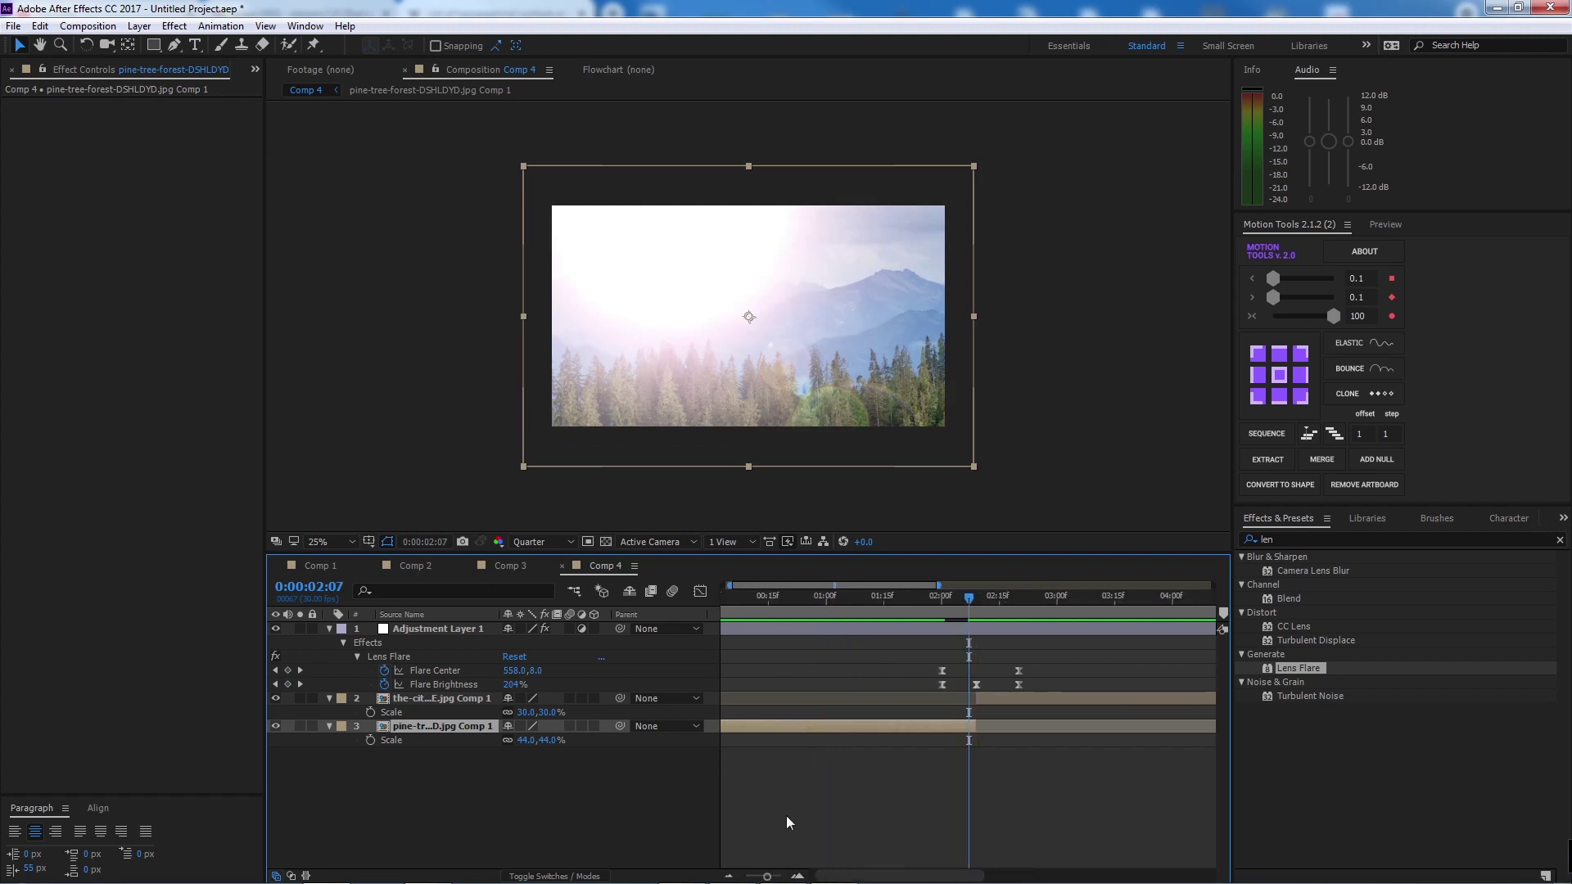
drag(956, 611, 906, 603)
drag(767, 875, 761, 877)
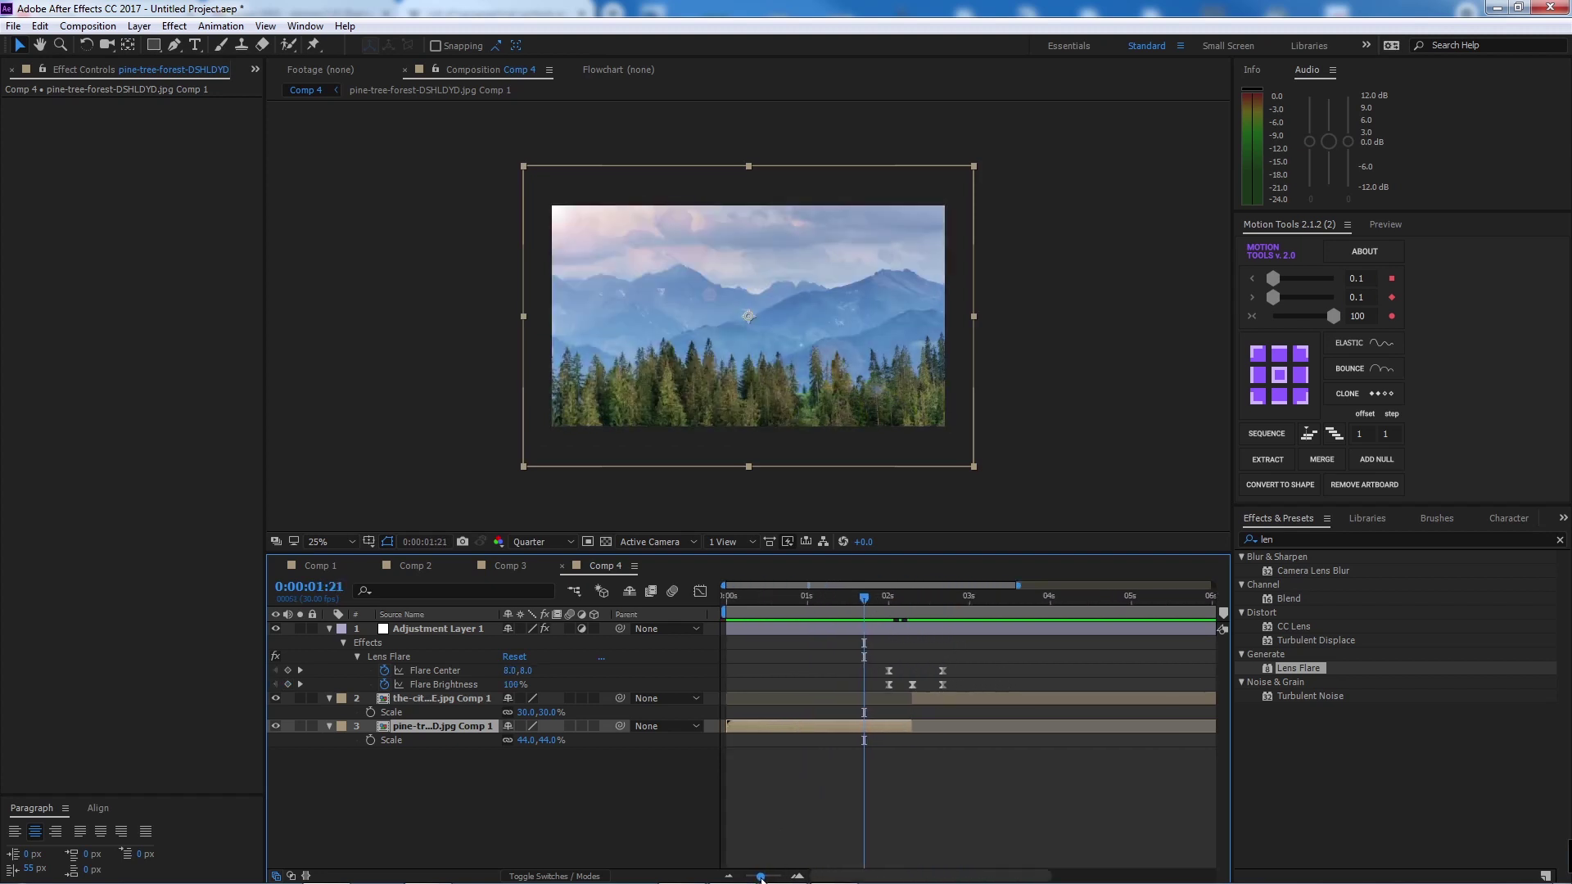
- Preview the retimed transition, then open the forest precomp
key(space)
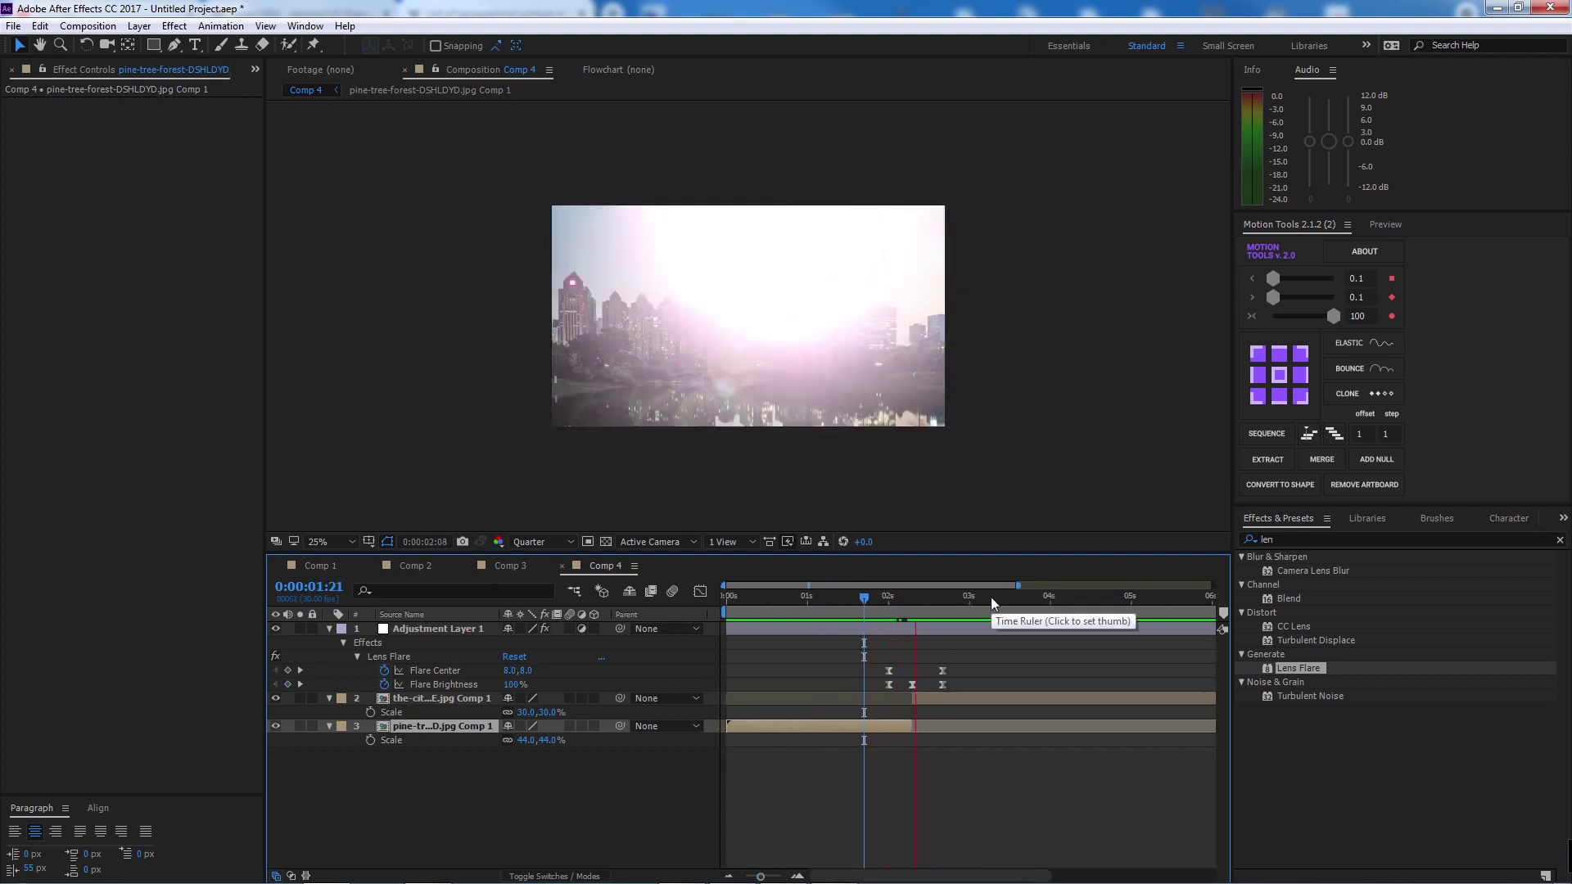
key(space)
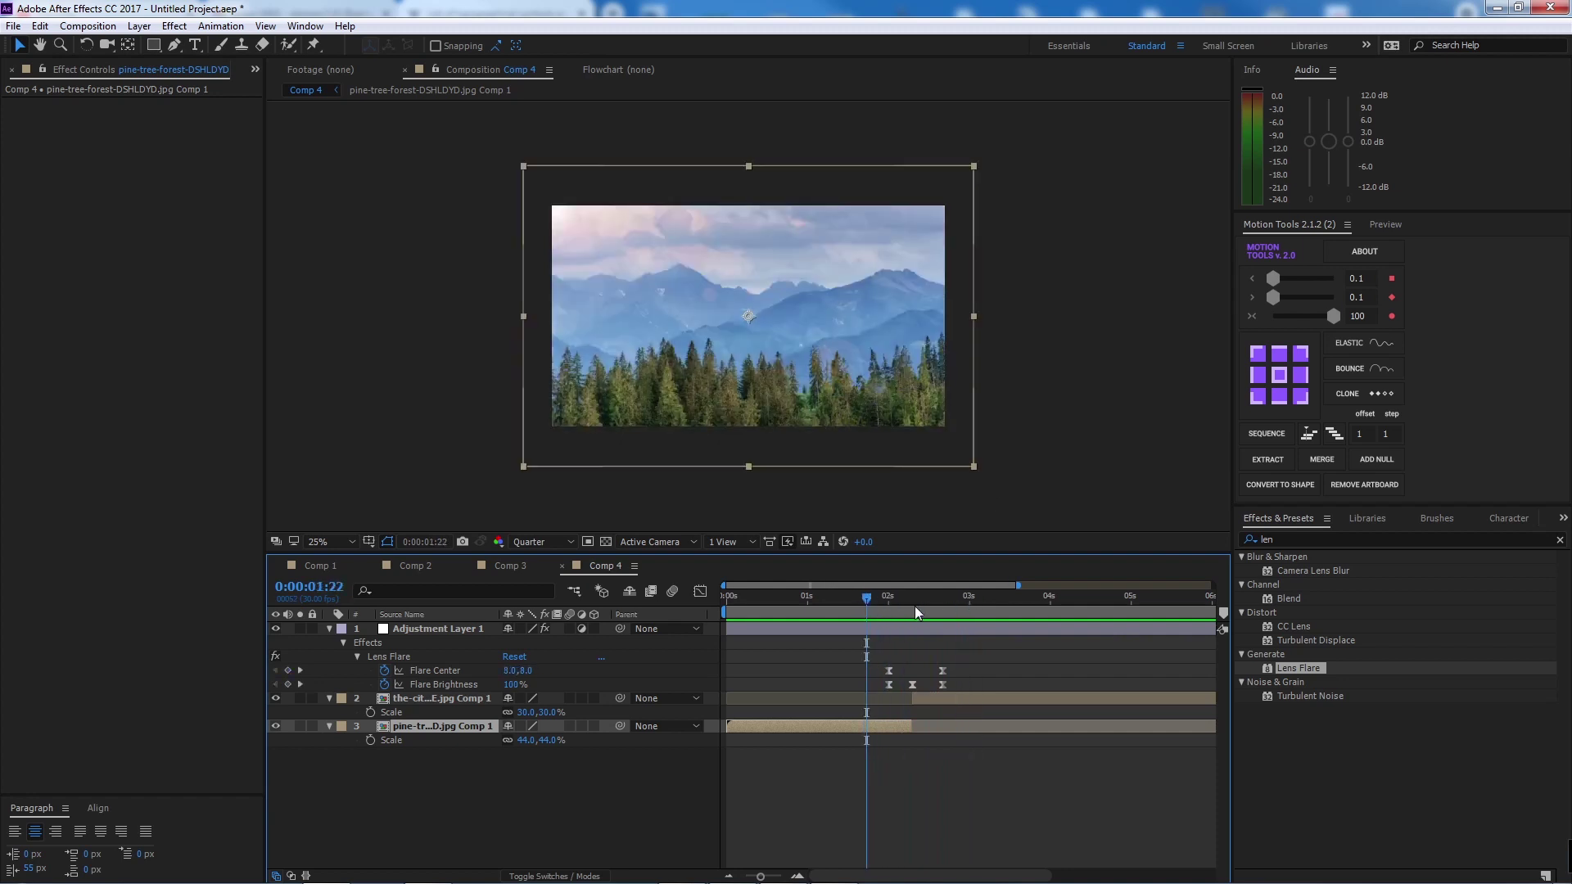
key(space)
click(943, 598)
drag(943, 598, 868, 616)
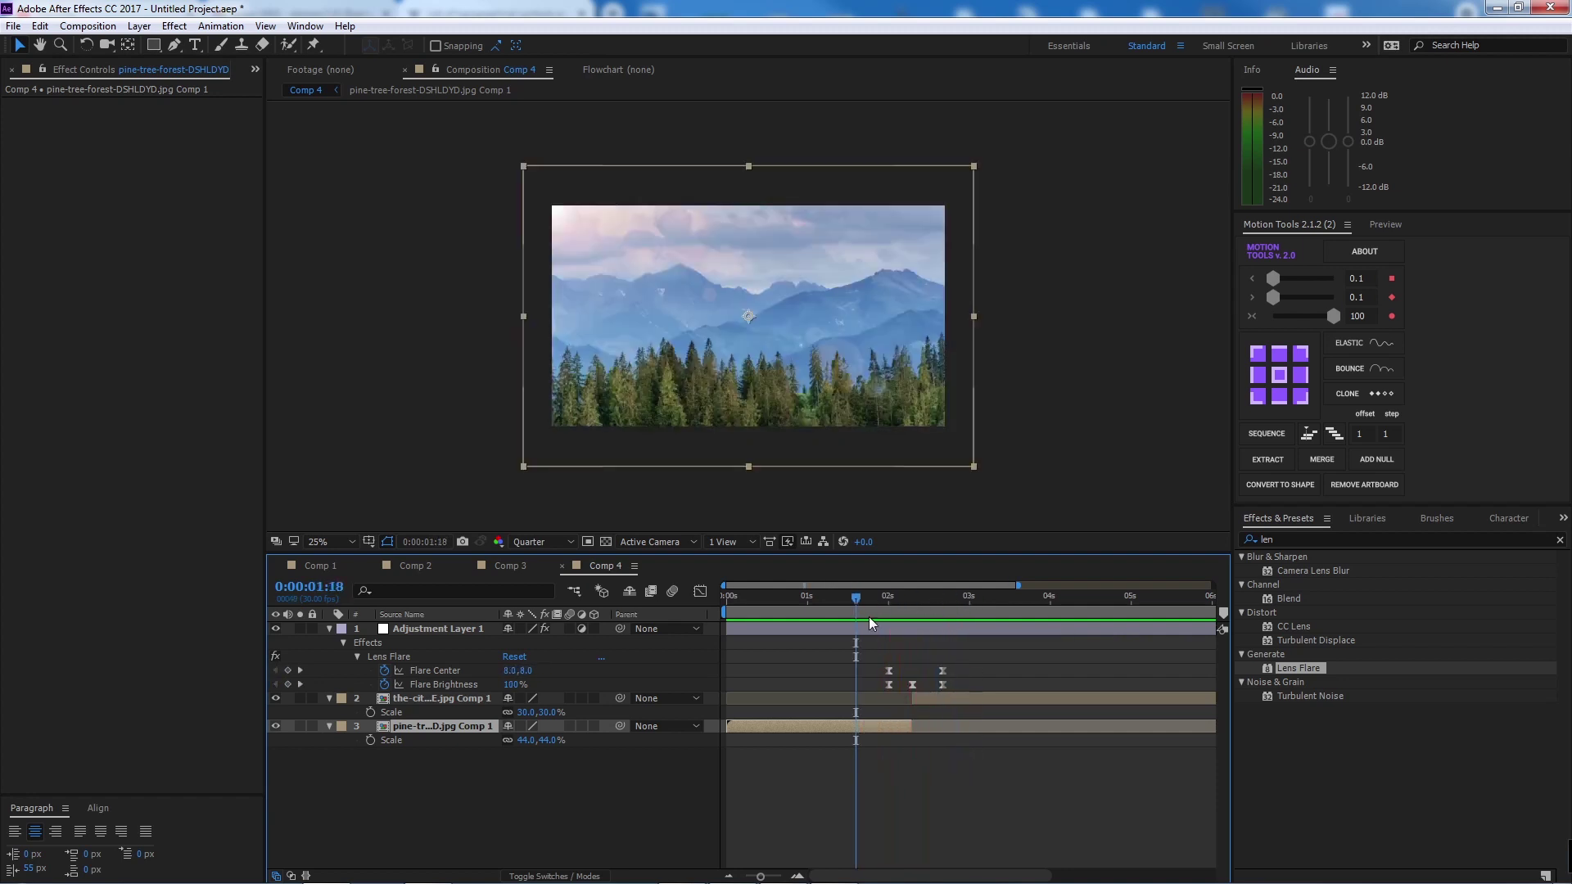
double_click(453, 725)
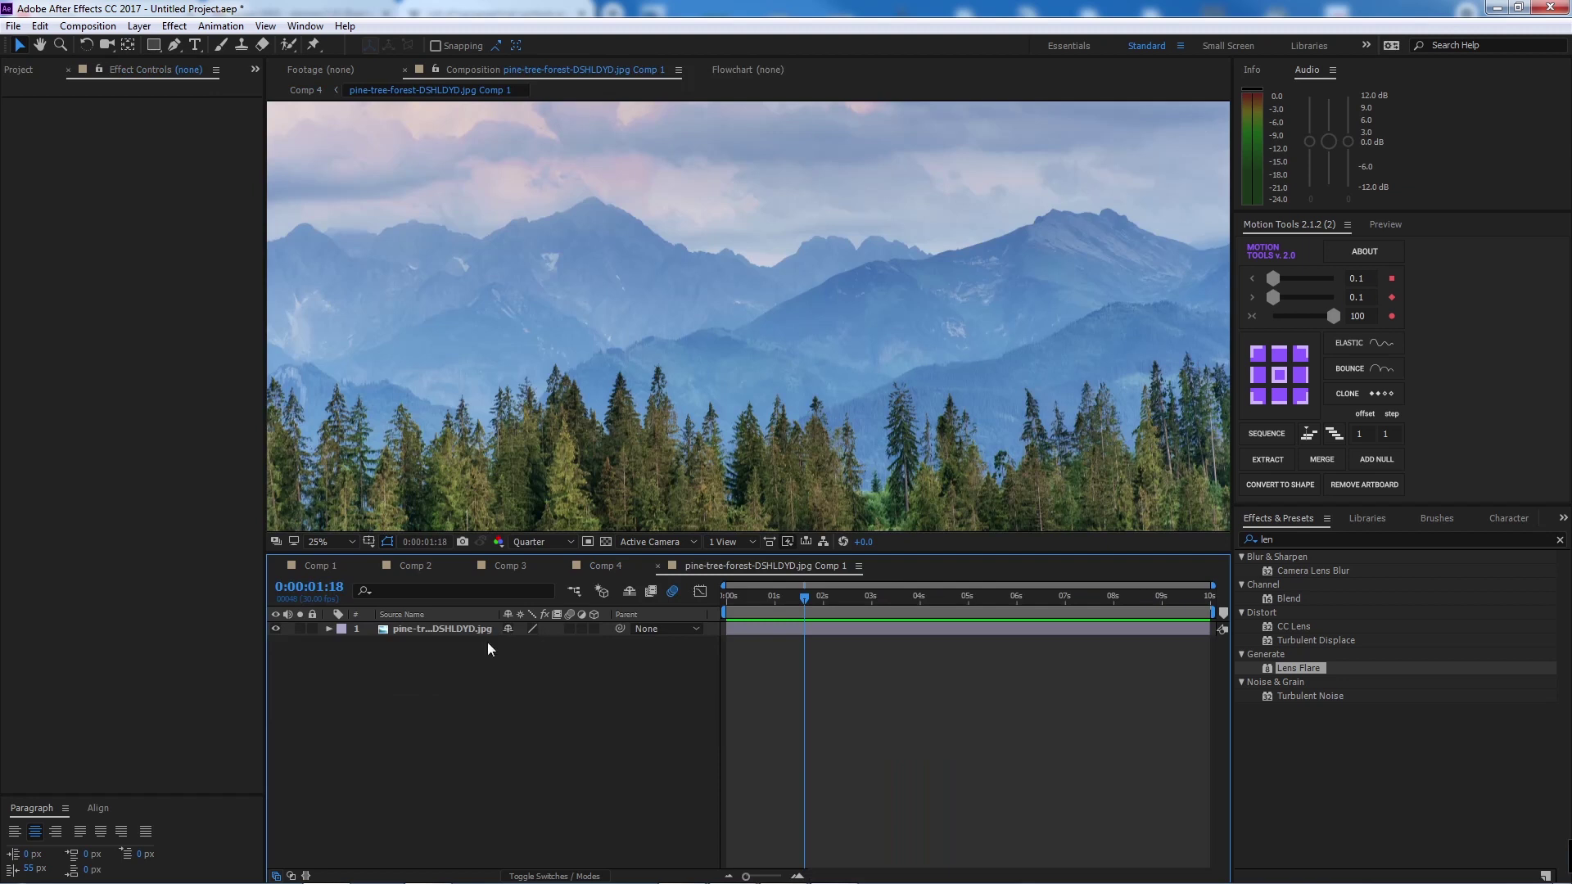
- Keyframe the forest image's Scale from 100% at 0s up to 107% at the comp end
click(463, 628)
key(comma)
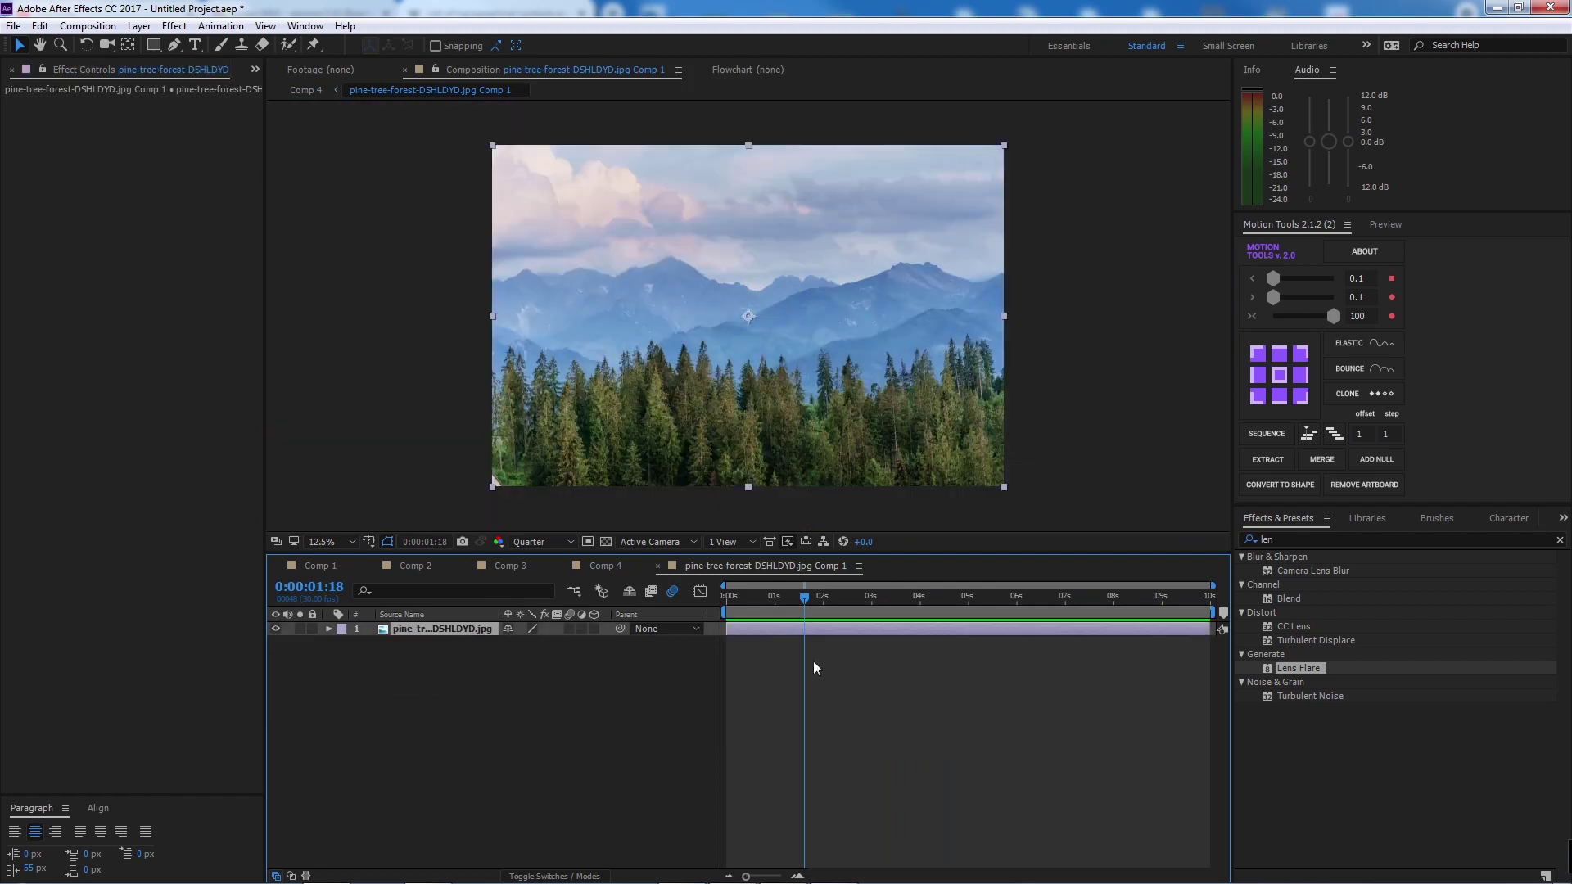
key(Home)
key(s)
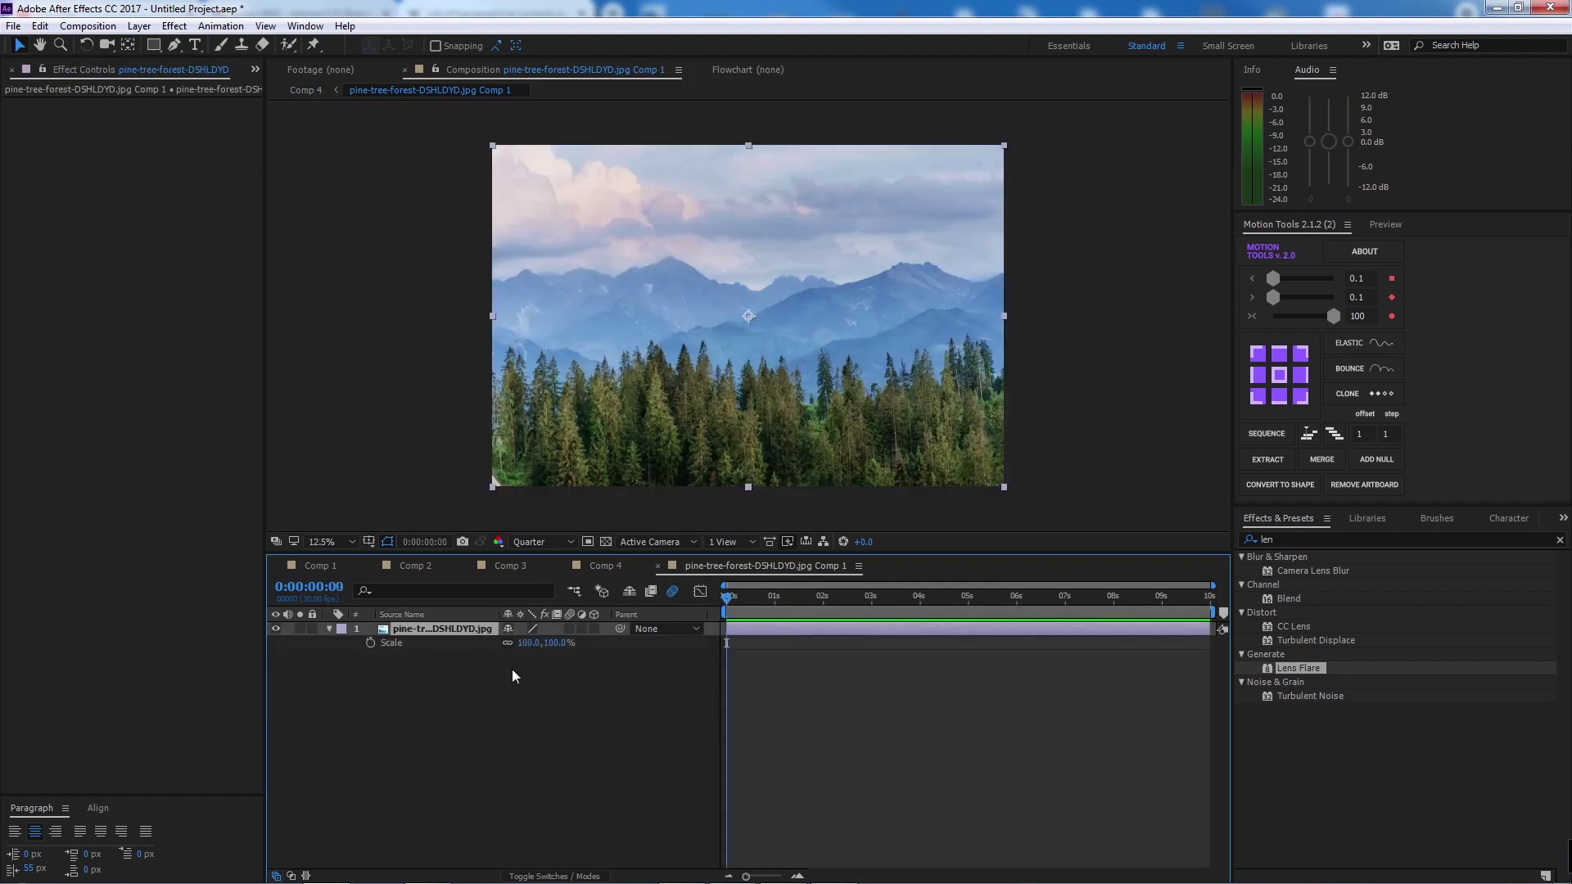
click(366, 642)
drag(726, 596, 1203, 636)
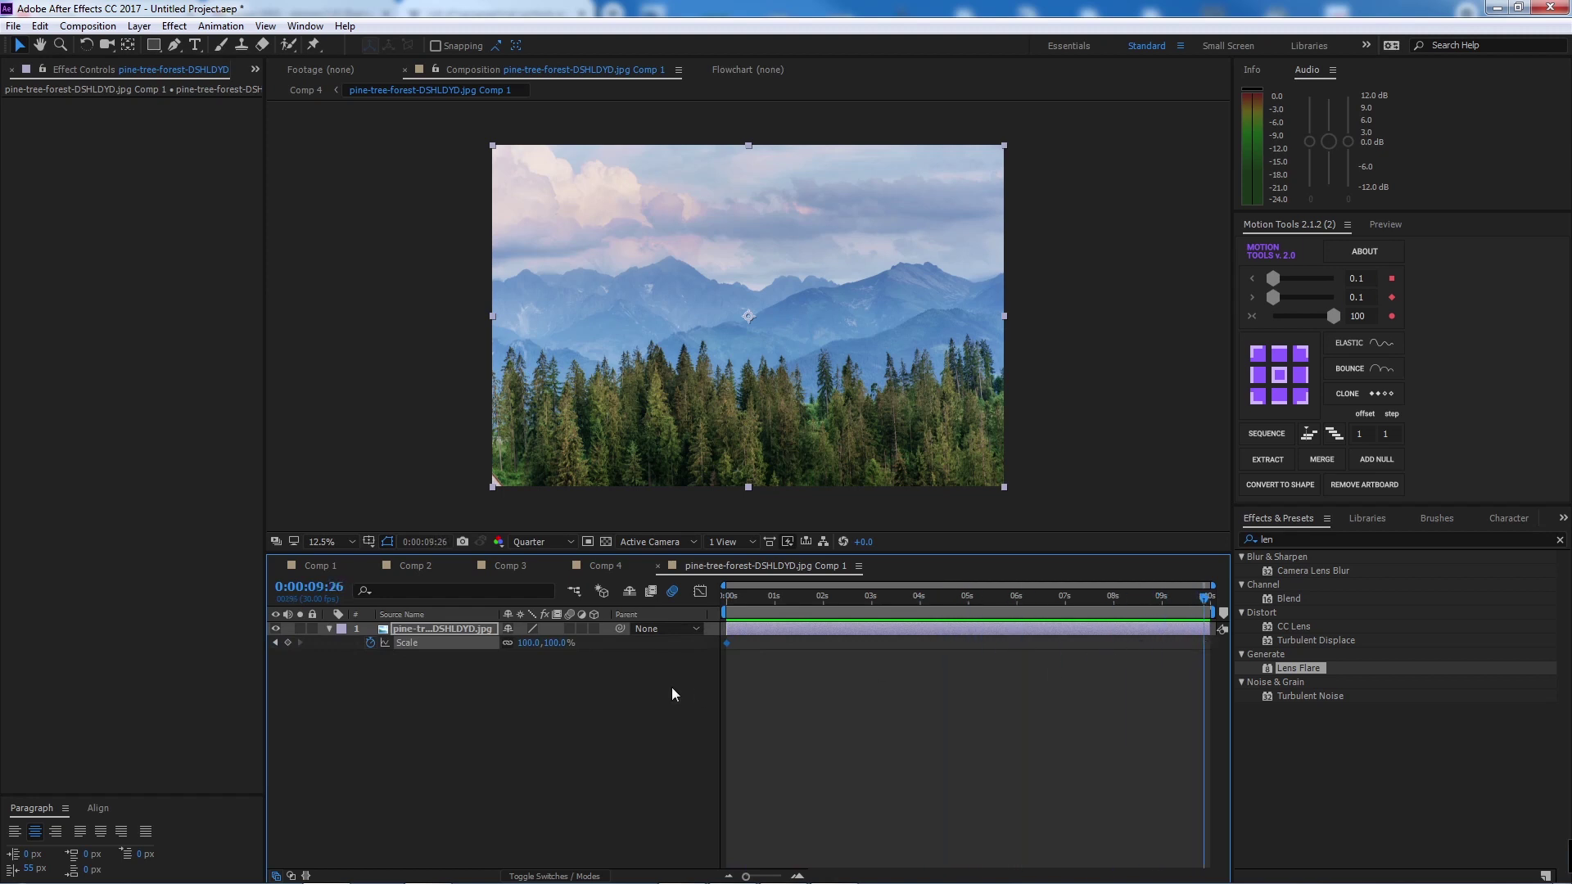
drag(528, 644, 616, 641)
key(space)
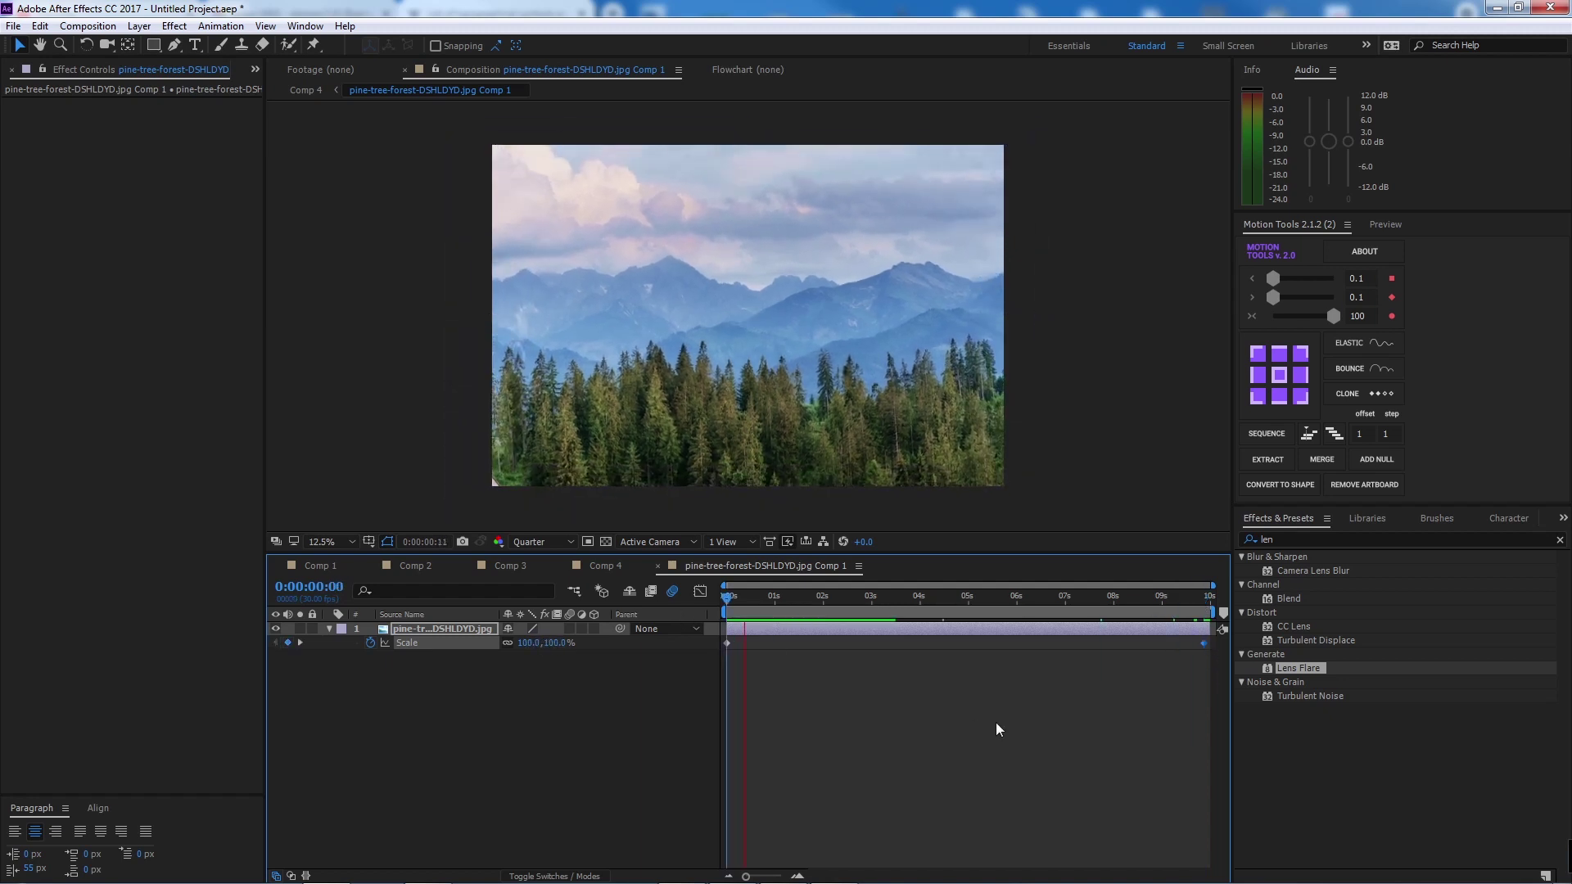
key(space)
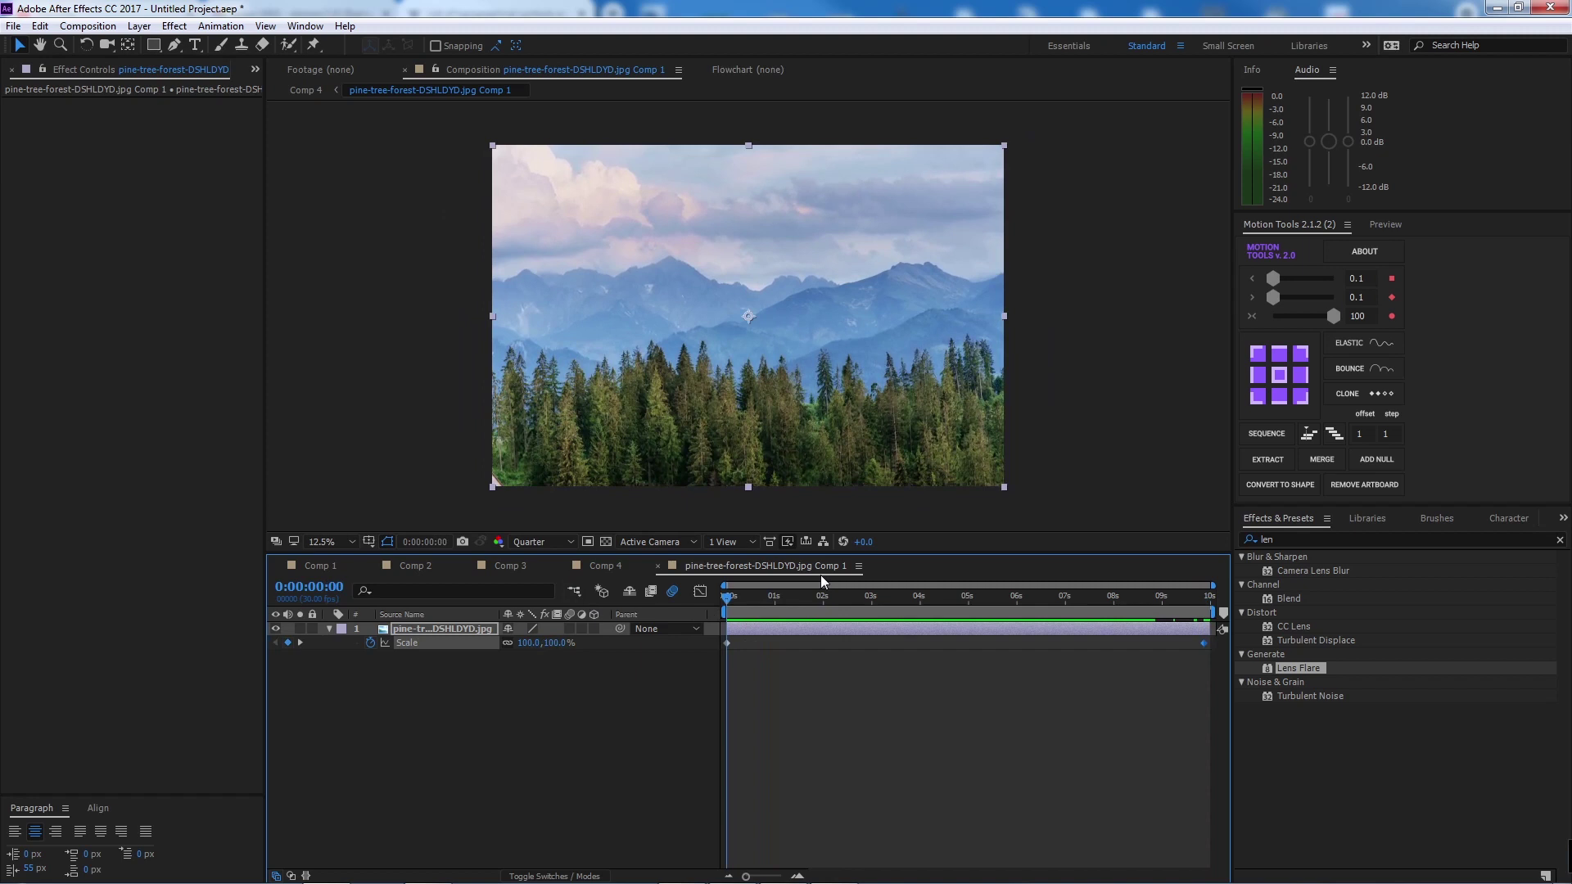
- In the city precomp, keyframe the city image's Scale at the start and the last frame
click(627, 568)
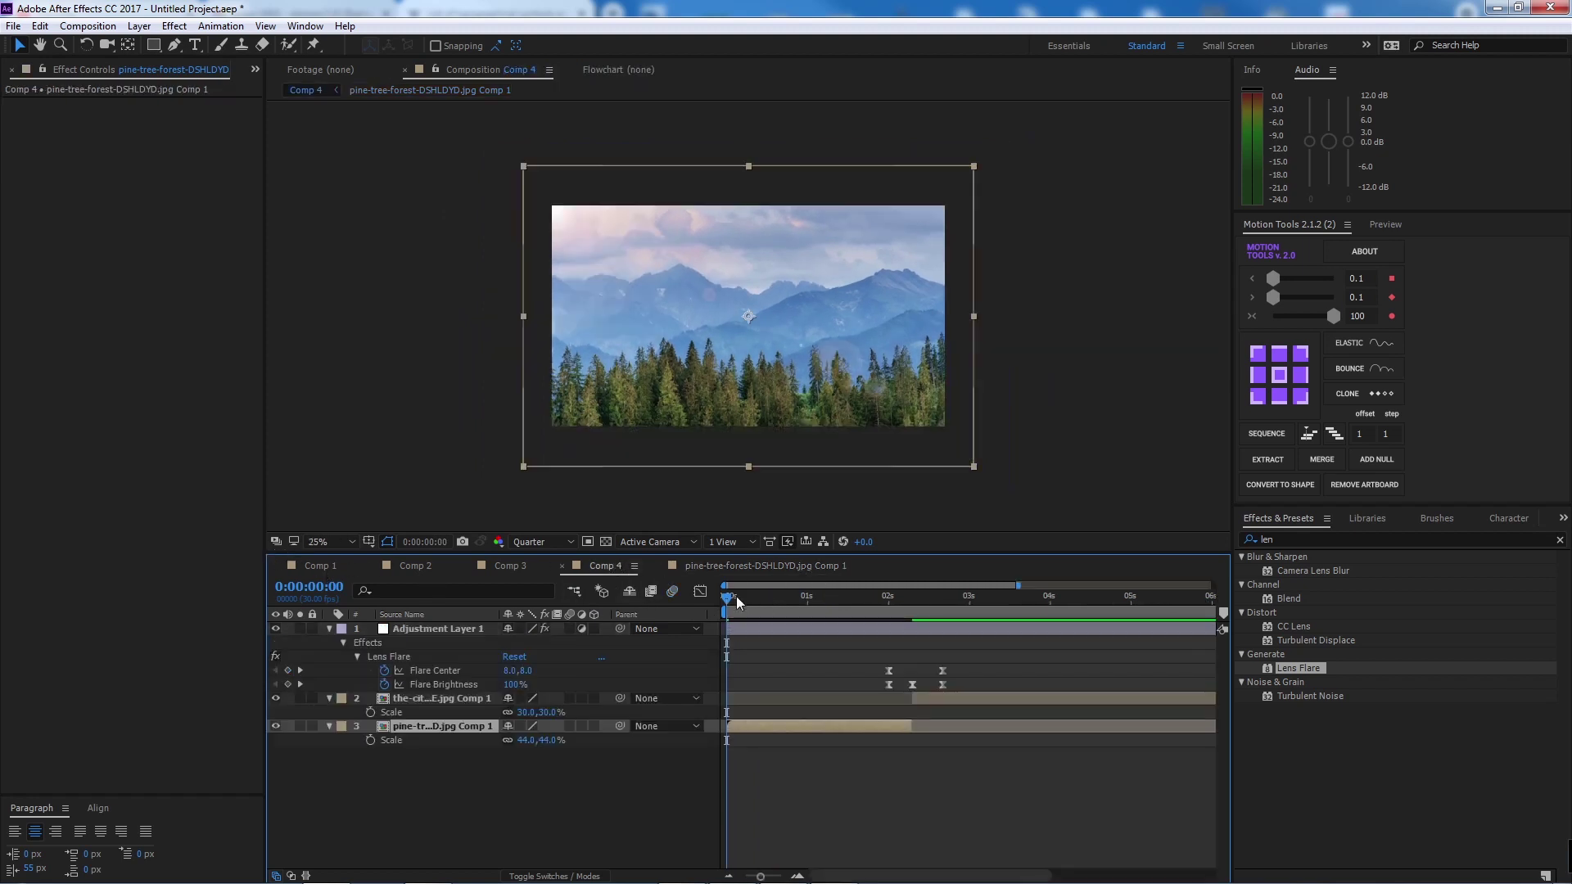
click(937, 697)
double_click(473, 698)
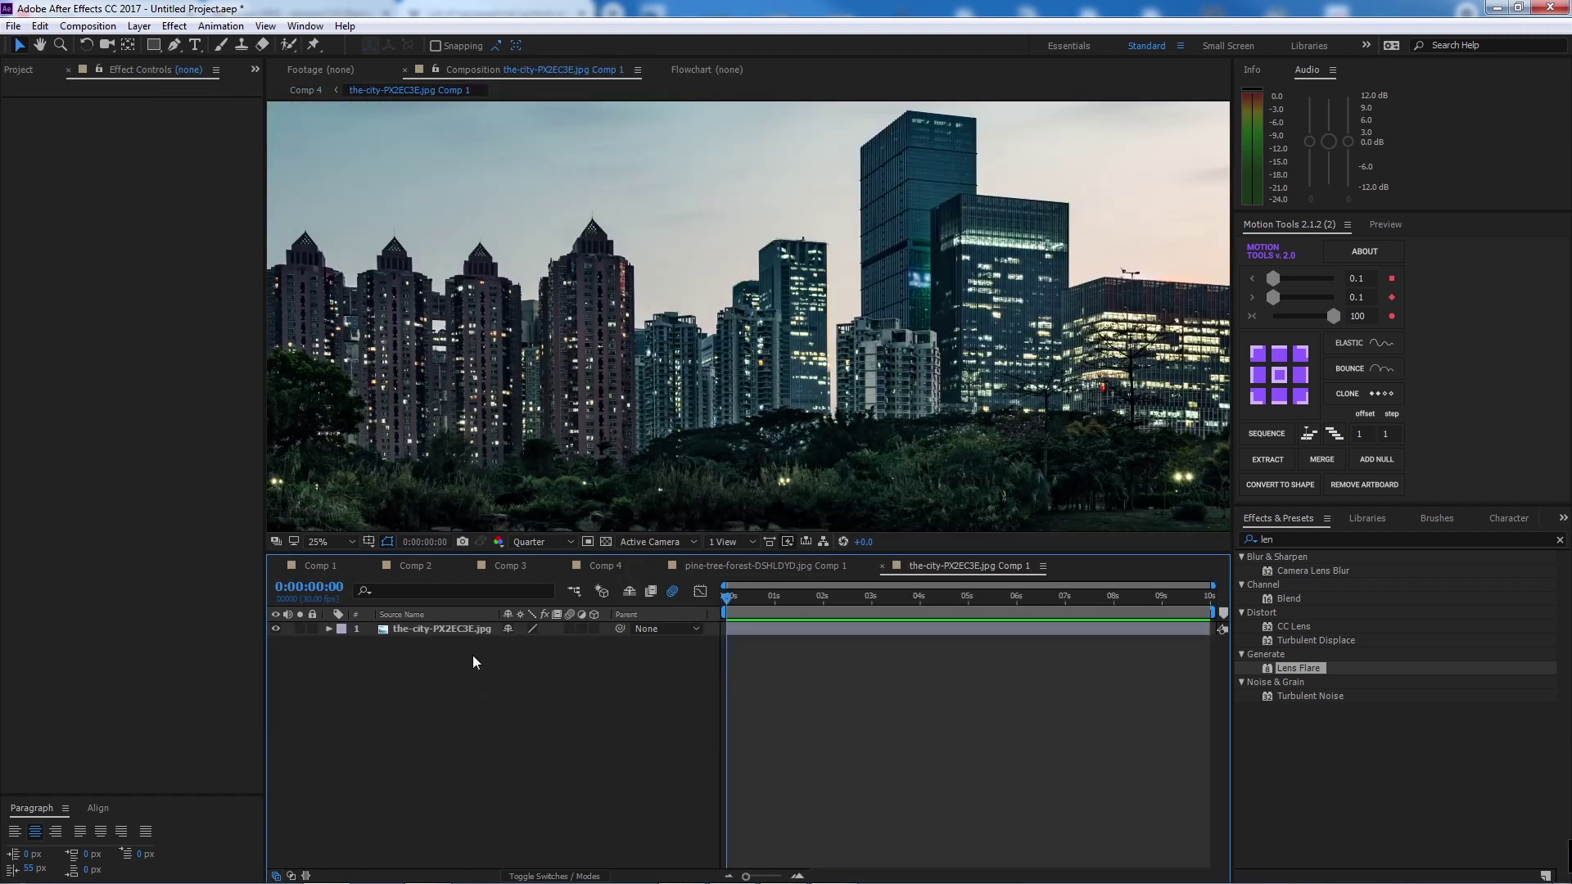
click(463, 631)
key(s)
click(370, 642)
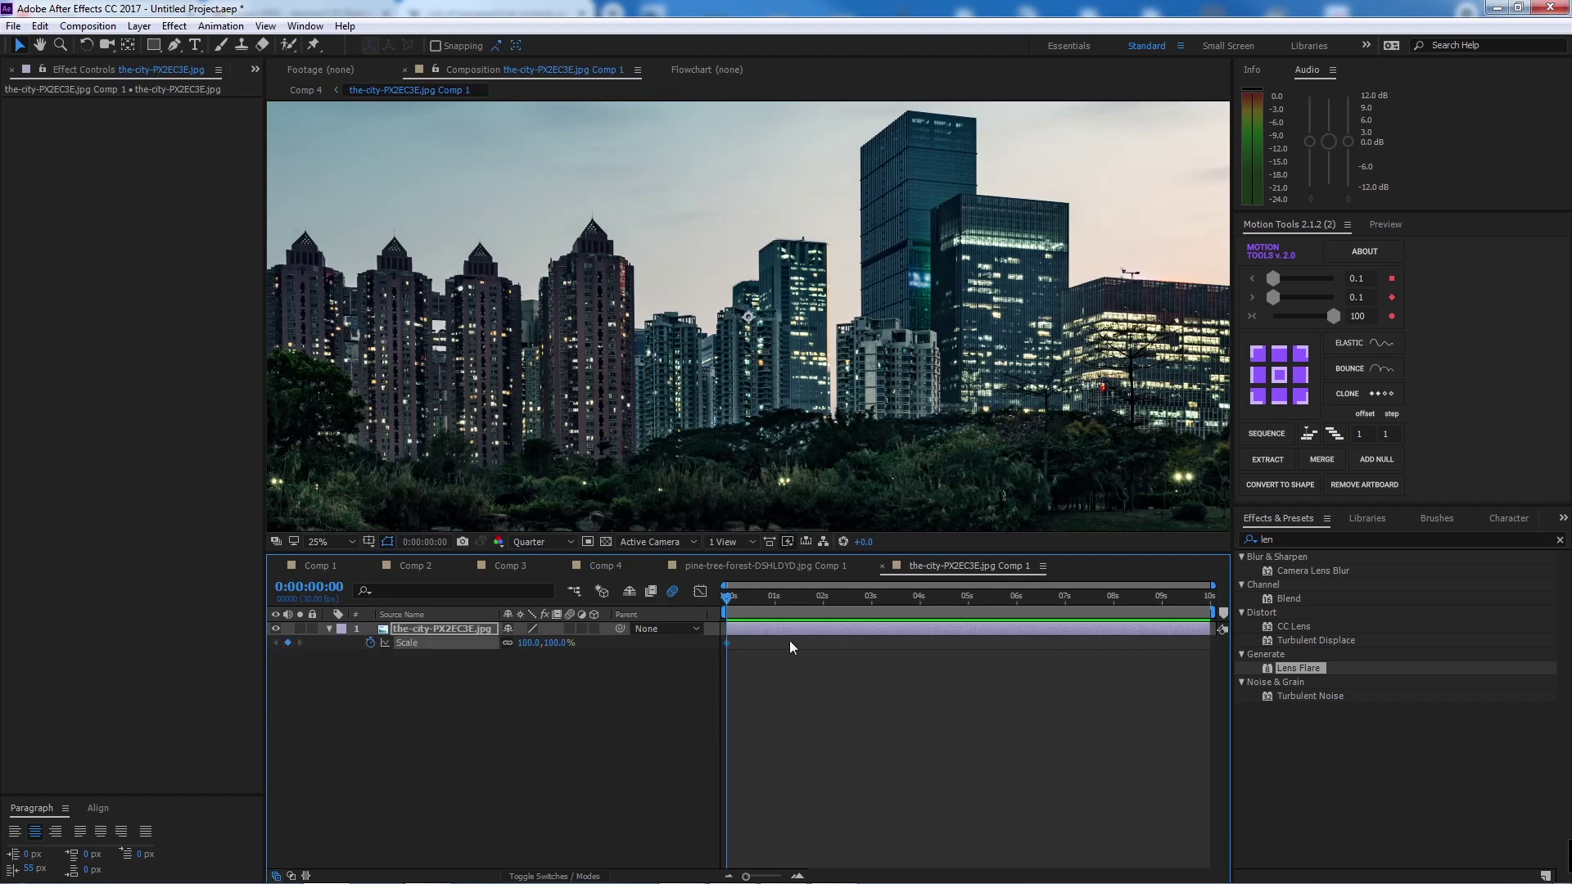
key(End)
drag(525, 642, 1139, 636)
key(Home)
key(space)
key(space)
- Return to Comp 4 and preview the full transition
click(755, 565)
click(597, 566)
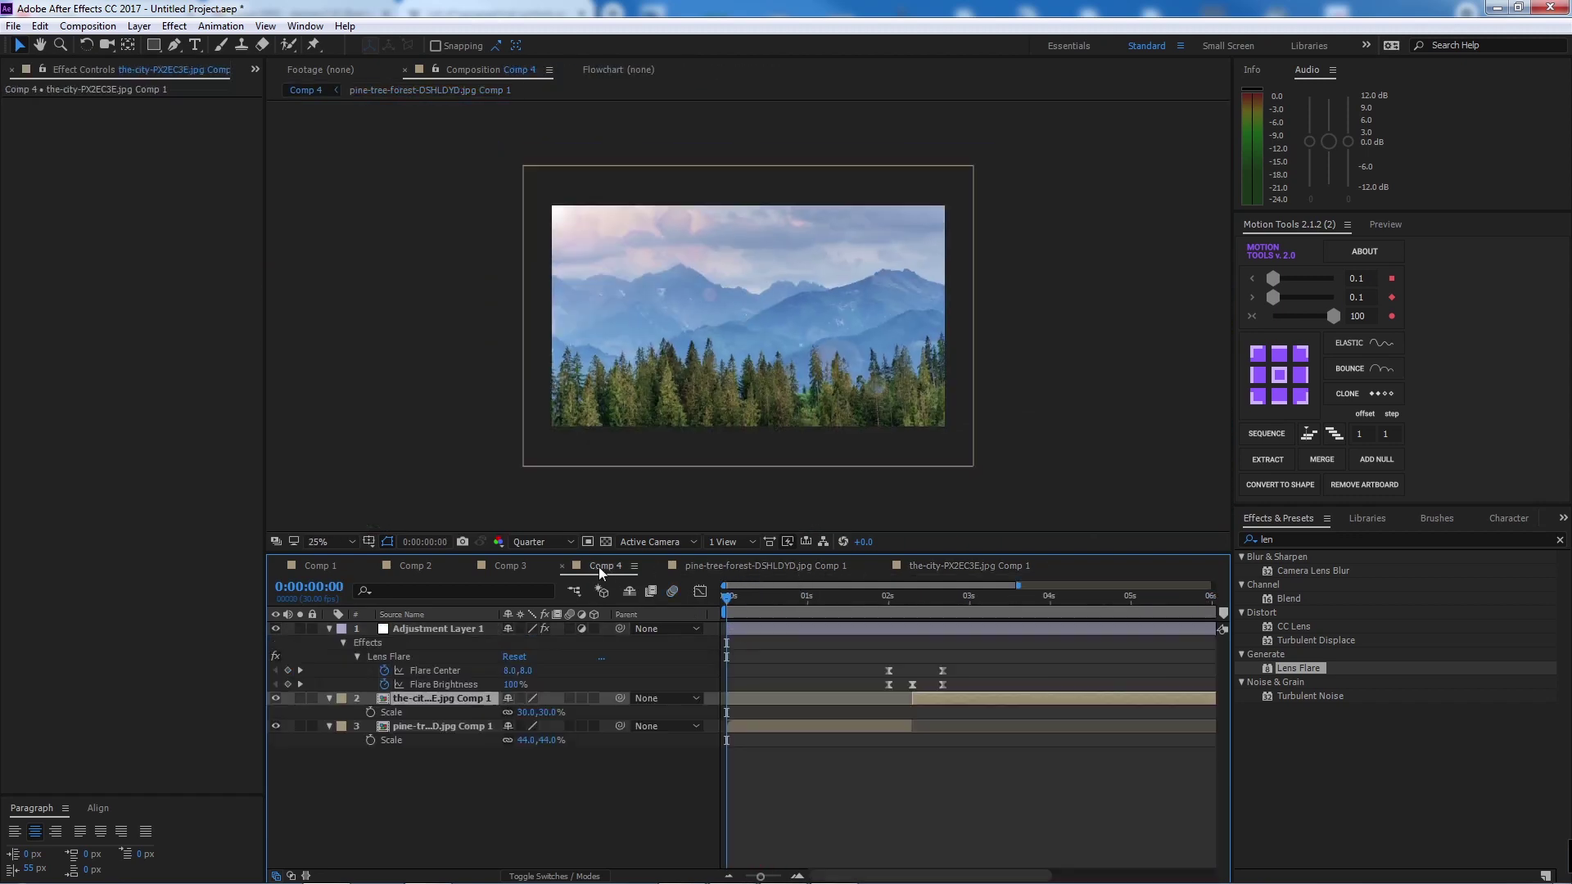
key(space)
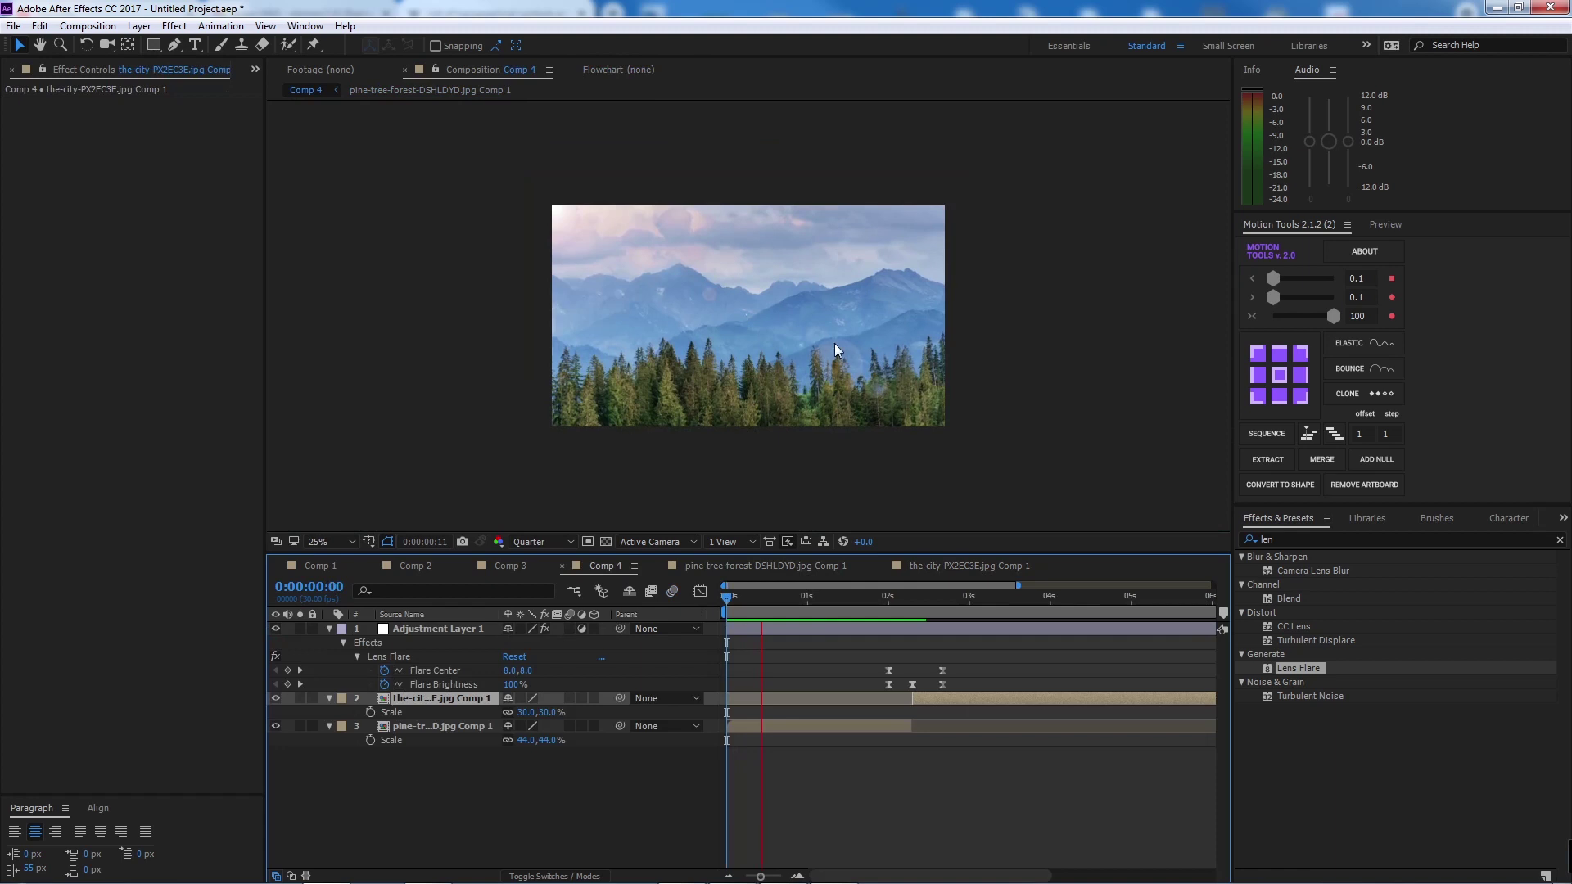